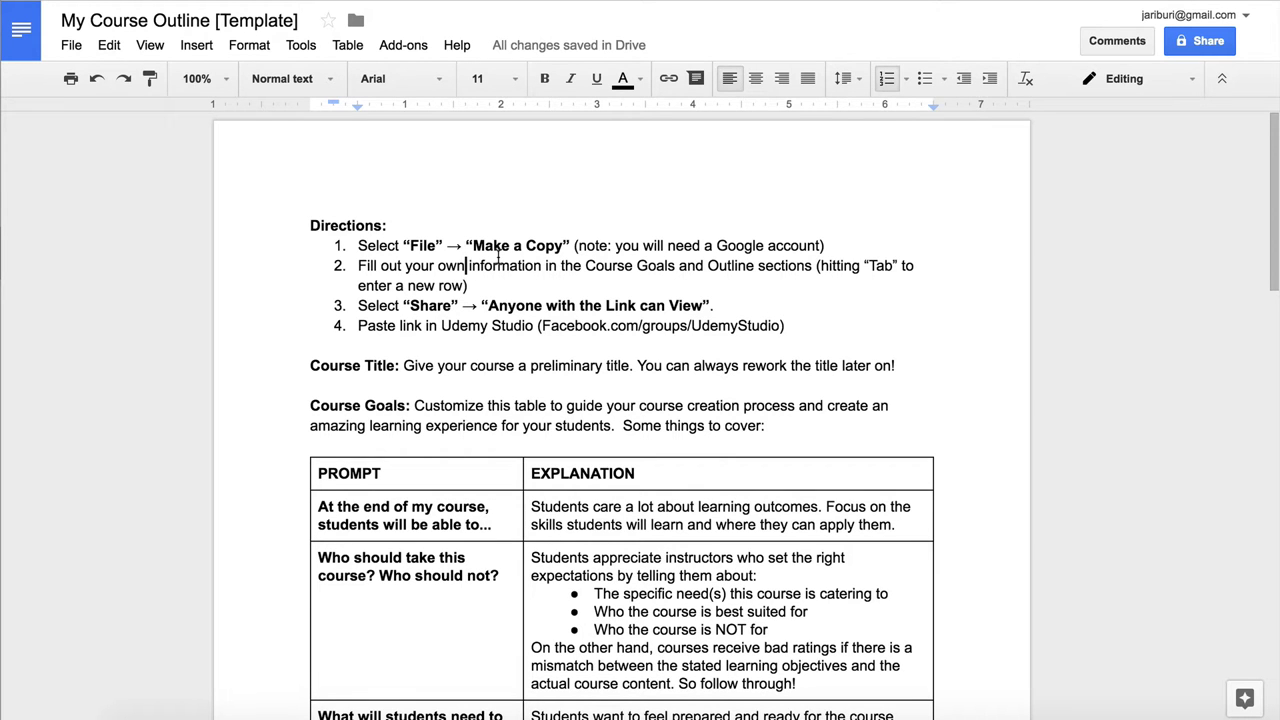
Review the template's directions, Course Title, Course Goals table and Course Structure table.
{"action": "scroll", "coordinate": [500, 258], "scroll_direction": "down", "scroll_amount": 7}
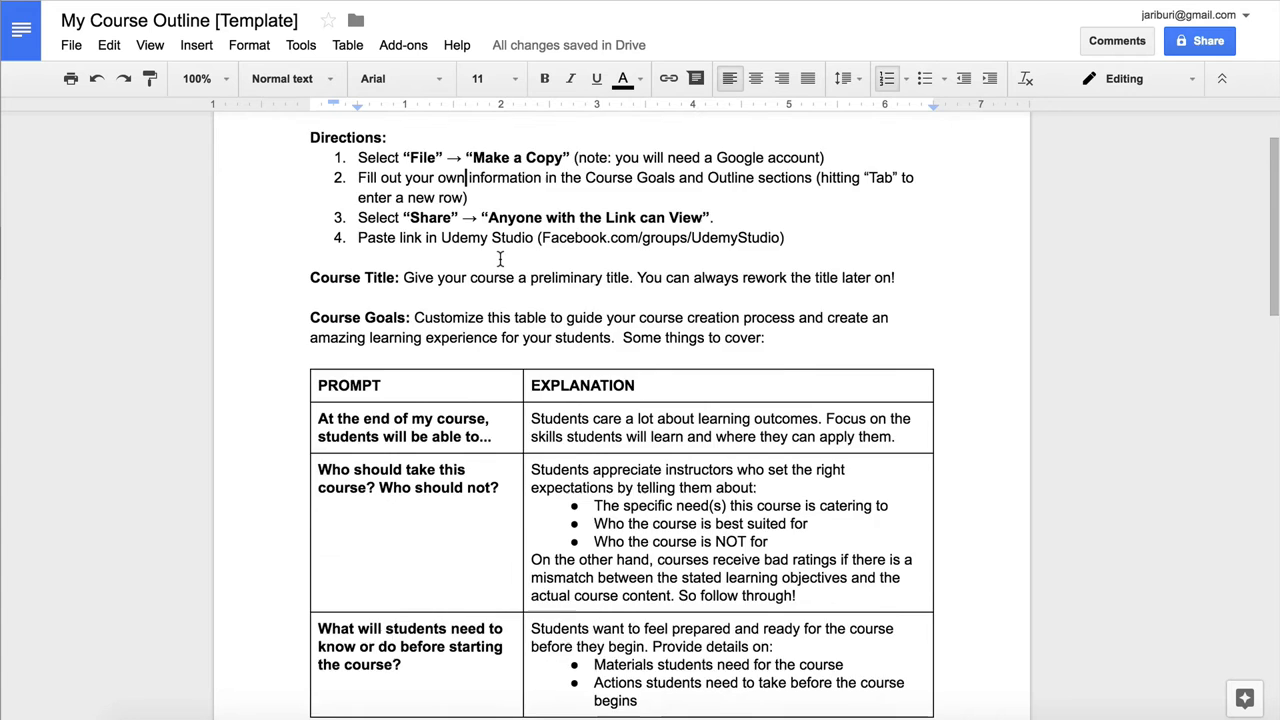
{"action": "scroll", "coordinate": [500, 258], "scroll_direction": "up", "scroll_amount": 6}
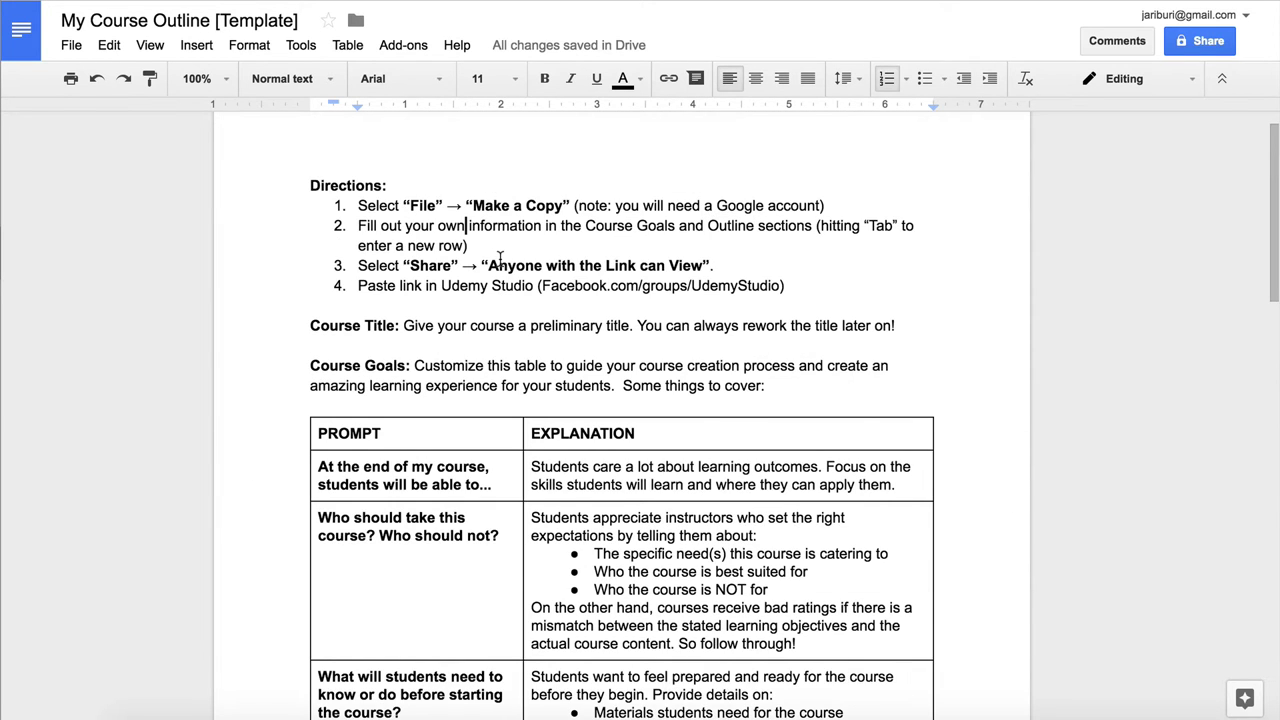
{"action": "scroll", "coordinate": [503, 258], "scroll_direction": "down", "scroll_amount": 3}
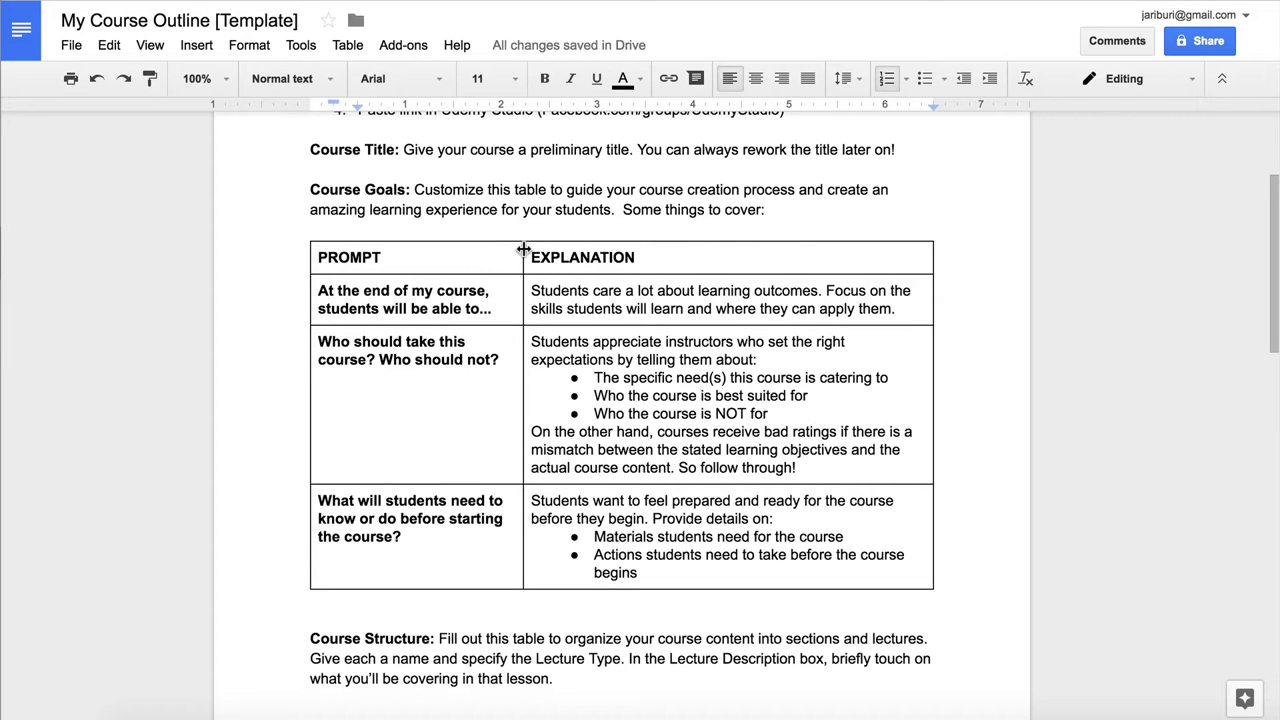
{"action": "scroll", "coordinate": [431, 222], "scroll_direction": "up", "scroll_amount": 3}
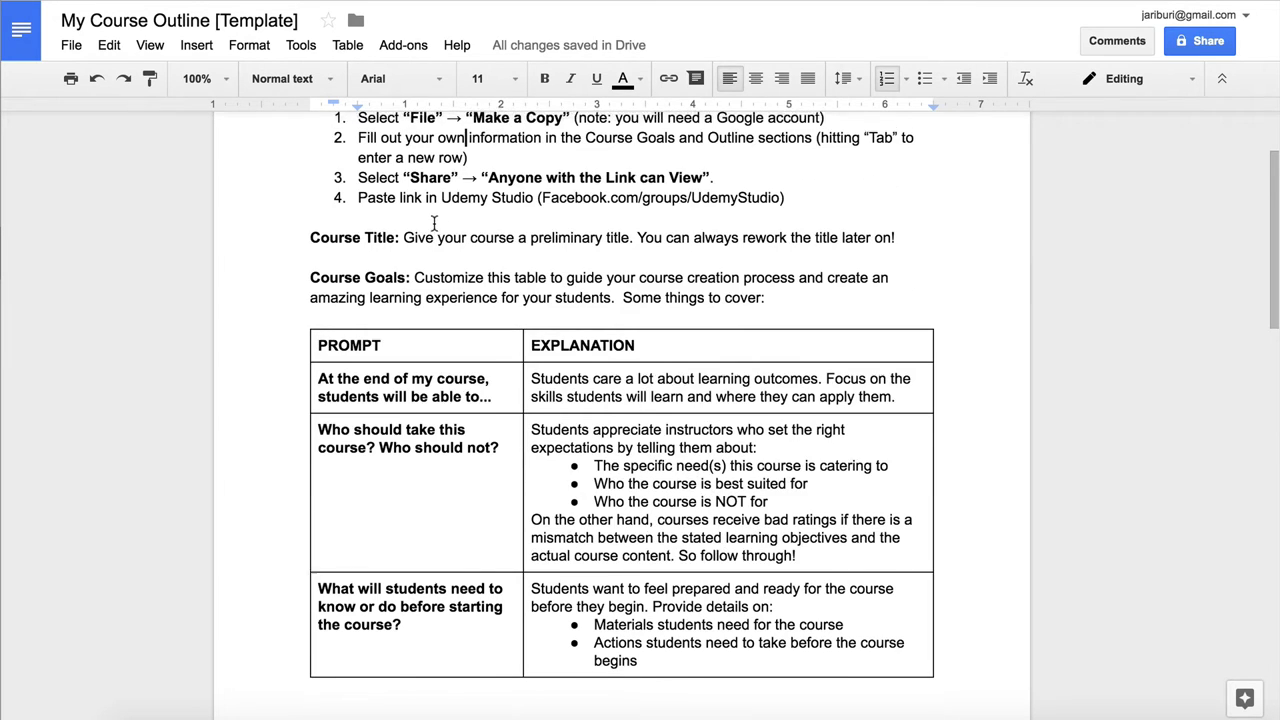
{"action": "scroll", "coordinate": [394, 318], "scroll_direction": "down", "scroll_amount": 3}
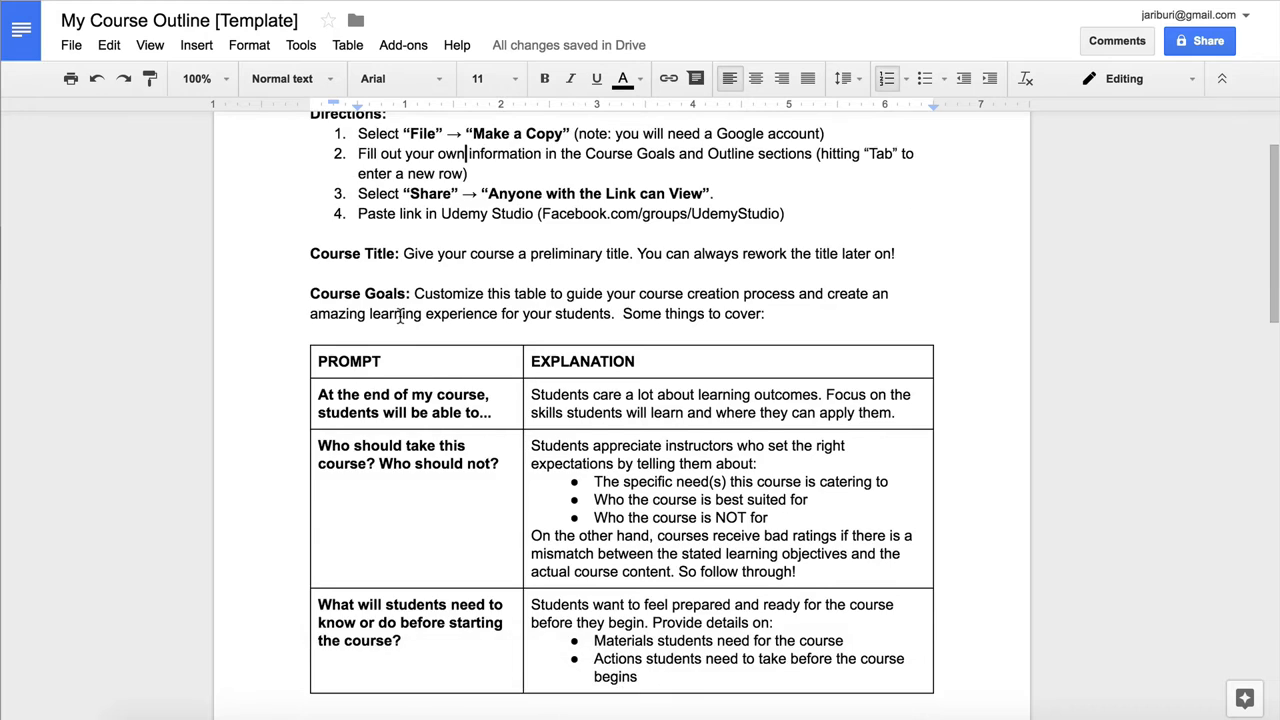
{"action": "scroll", "coordinate": [401, 314], "scroll_direction": "down", "scroll_amount": 1}
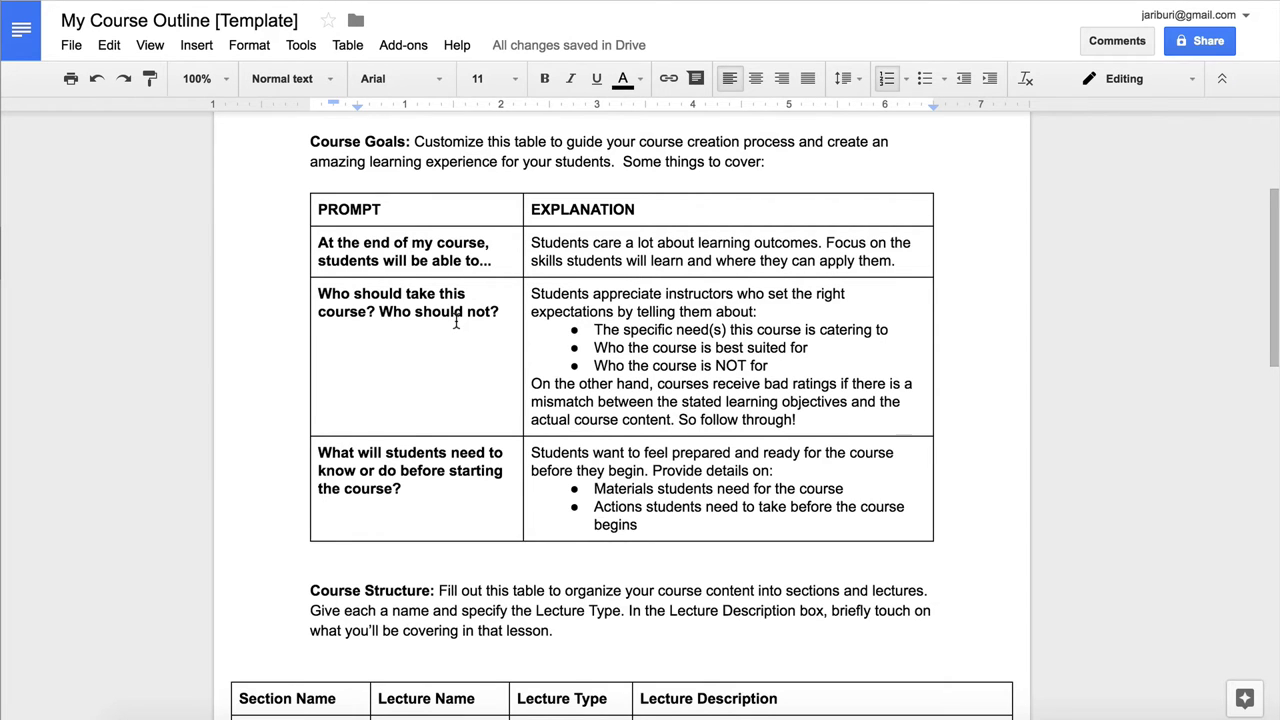
{"action": "scroll", "coordinate": [456, 320], "scroll_direction": "down", "scroll_amount": 2}
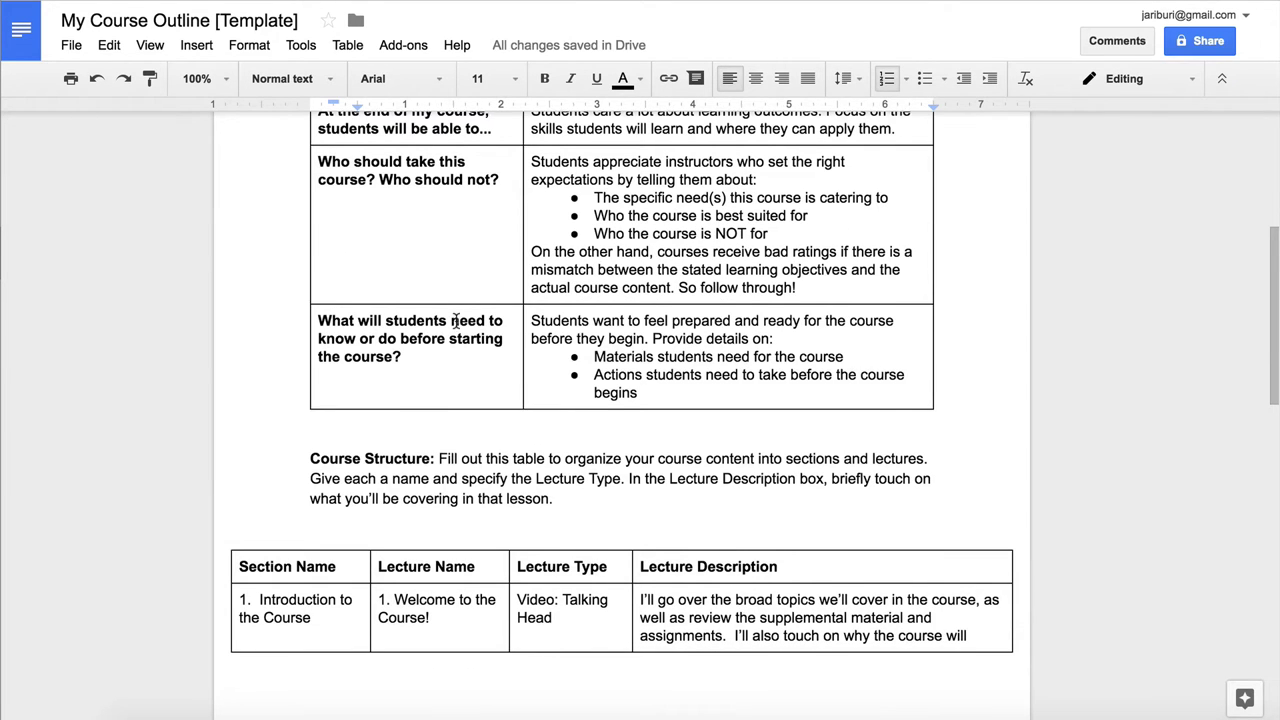
{"action": "scroll", "coordinate": [456, 320], "scroll_direction": "down", "scroll_amount": 2}
{"action": "scroll", "coordinate": [456, 320], "scroll_direction": "down", "scroll_amount": 4}
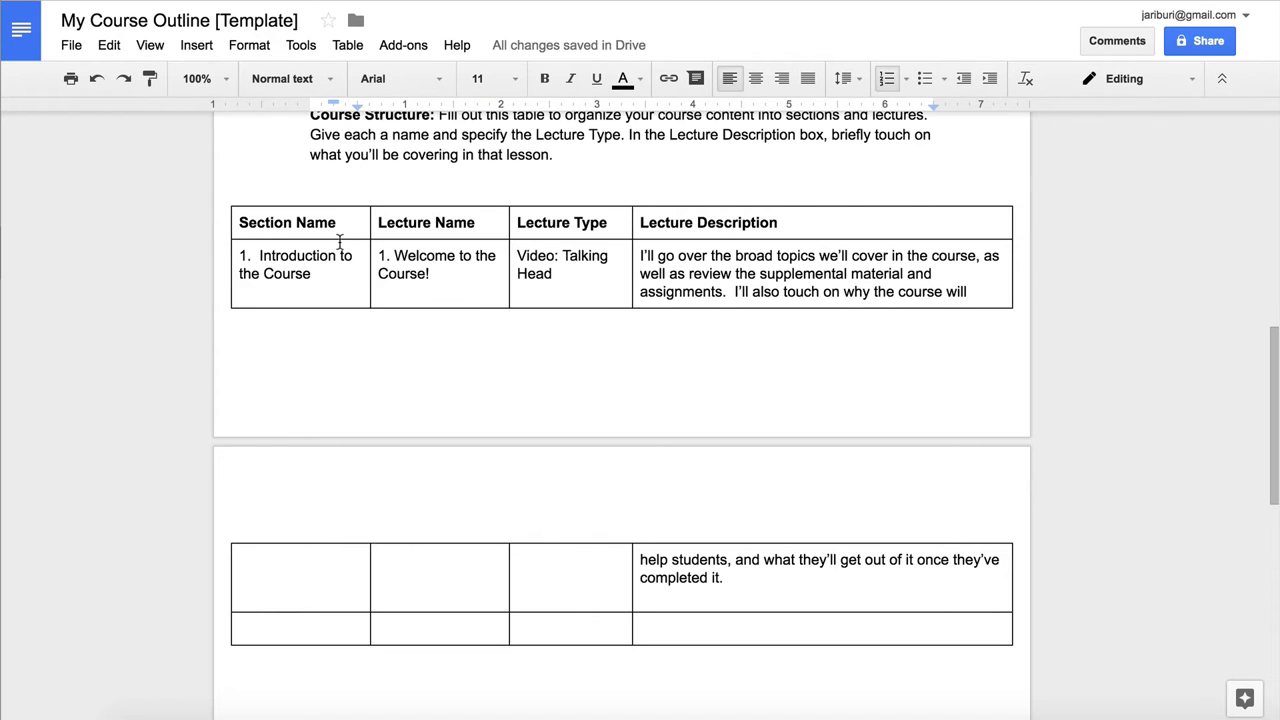
{"action": "scroll", "coordinate": [397, 254], "scroll_direction": "down", "scroll_amount": 1}
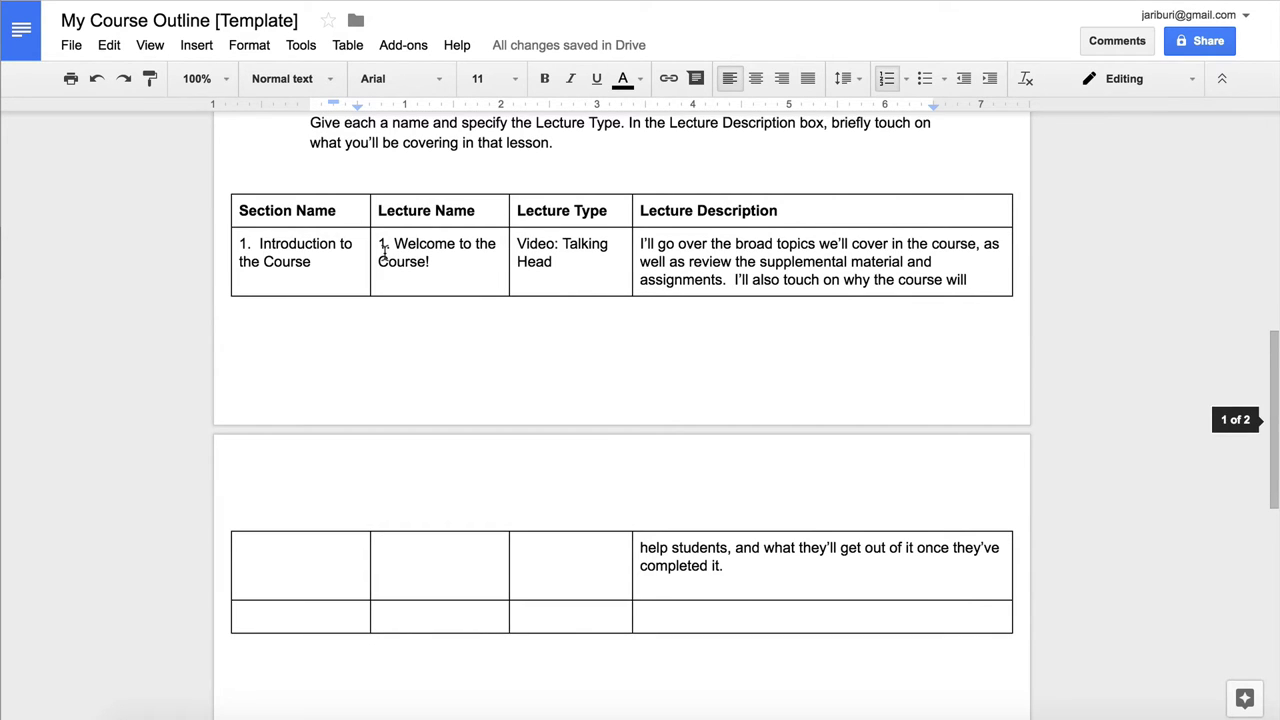
Add three blank rows to the end of the Course Structure table.
{"action": "scroll", "coordinate": [323, 240], "scroll_direction": "down", "scroll_amount": 2}
{"action": "scroll", "coordinate": [323, 240], "scroll_direction": "down", "scroll_amount": 3}
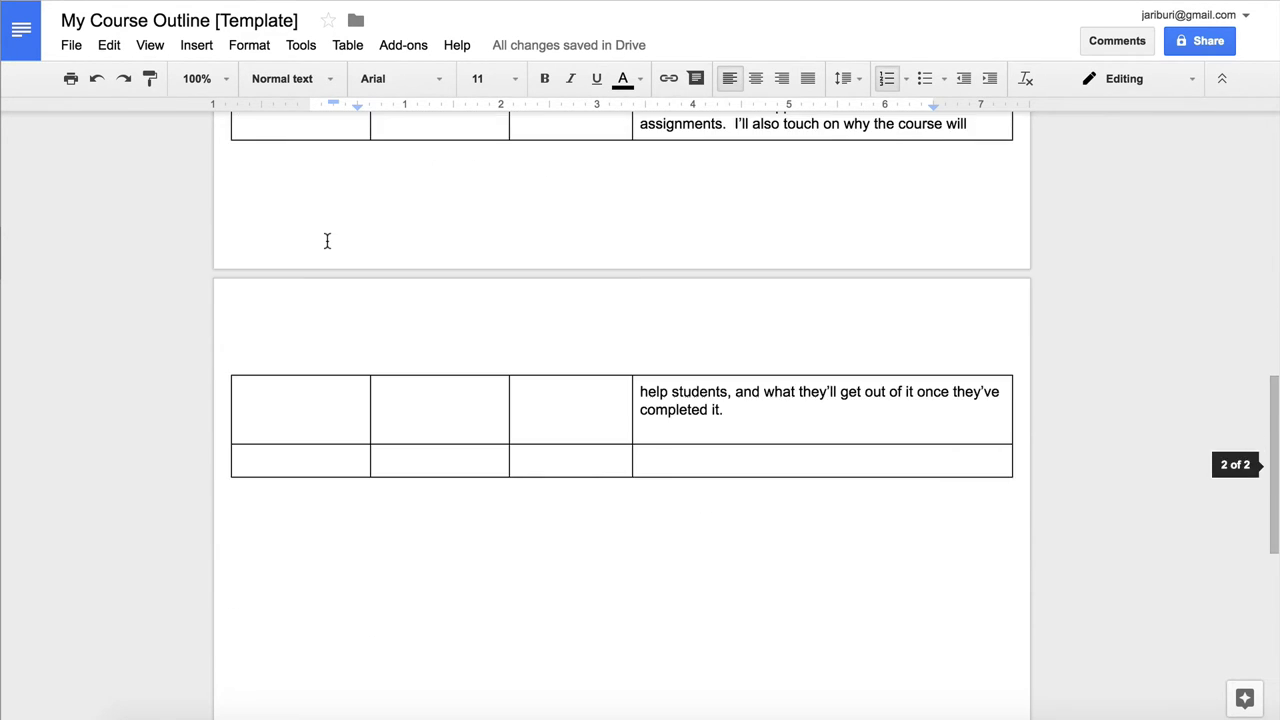
{"action": "left_click", "coordinate": [695, 457]}
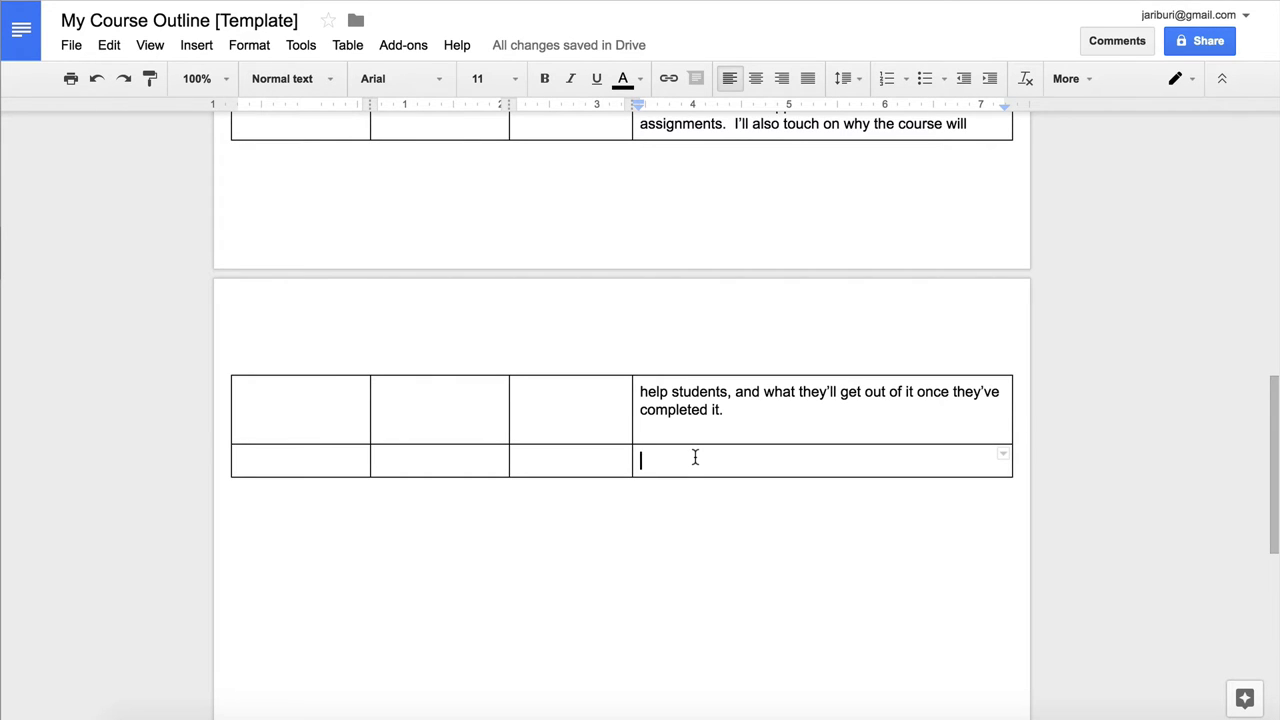
{"action": "key", "text": "Tab"}
{"action": "key", "text": "Tab"}
{"action": "key", "text": "Tab"}
{"action": "key", "text": "Tab"}
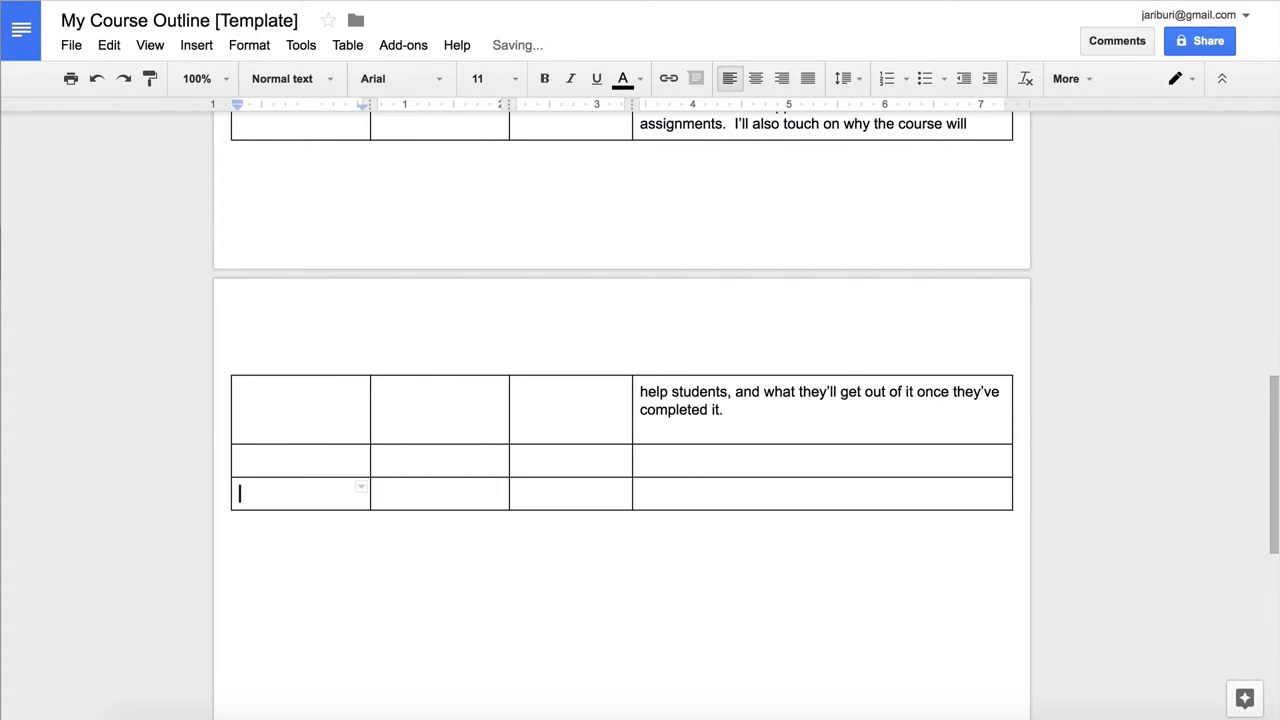
{"action": "key", "text": "Tab"}
{"action": "key", "text": "Tab"}
{"action": "key", "text": "Tab"}
{"action": "key", "text": "Tab"}
{"action": "key", "text": "Tab"}
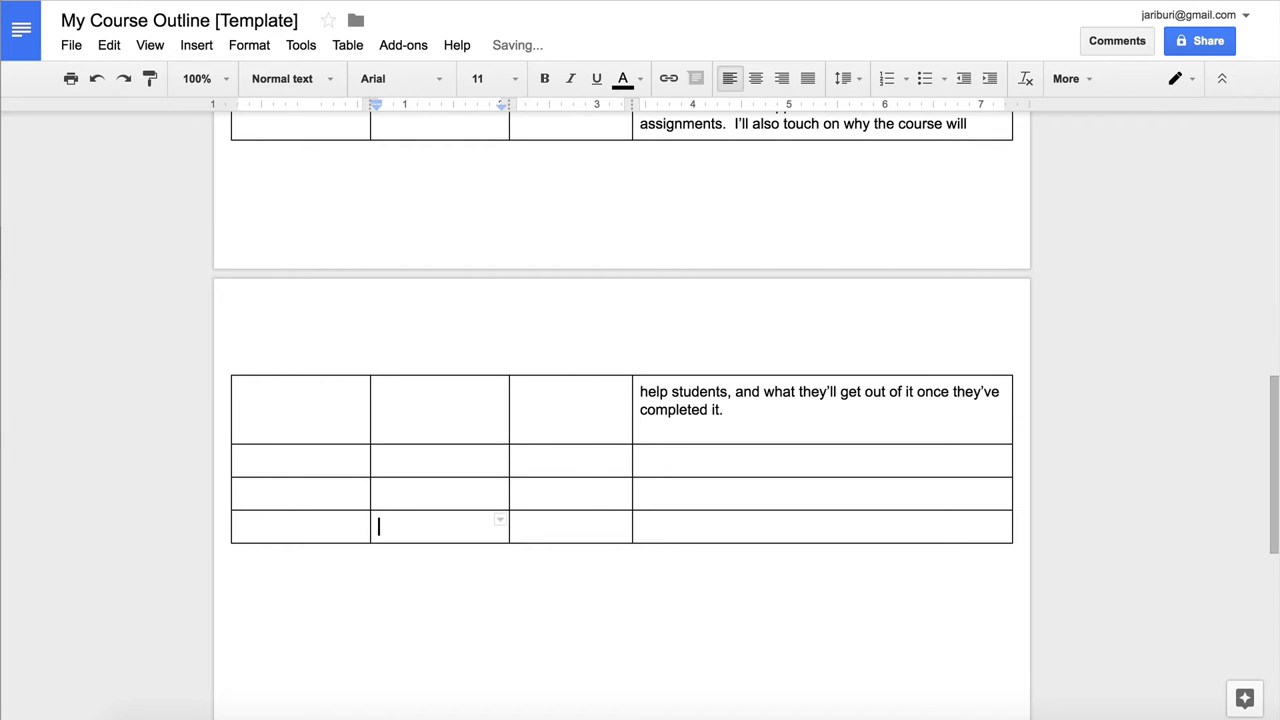
Enter "Chapter 02" under Section Name in the second blank row of the Course Structure table.
{"action": "left_click", "coordinate": [288, 460]}
{"action": "left_click", "coordinate": [300, 500]}
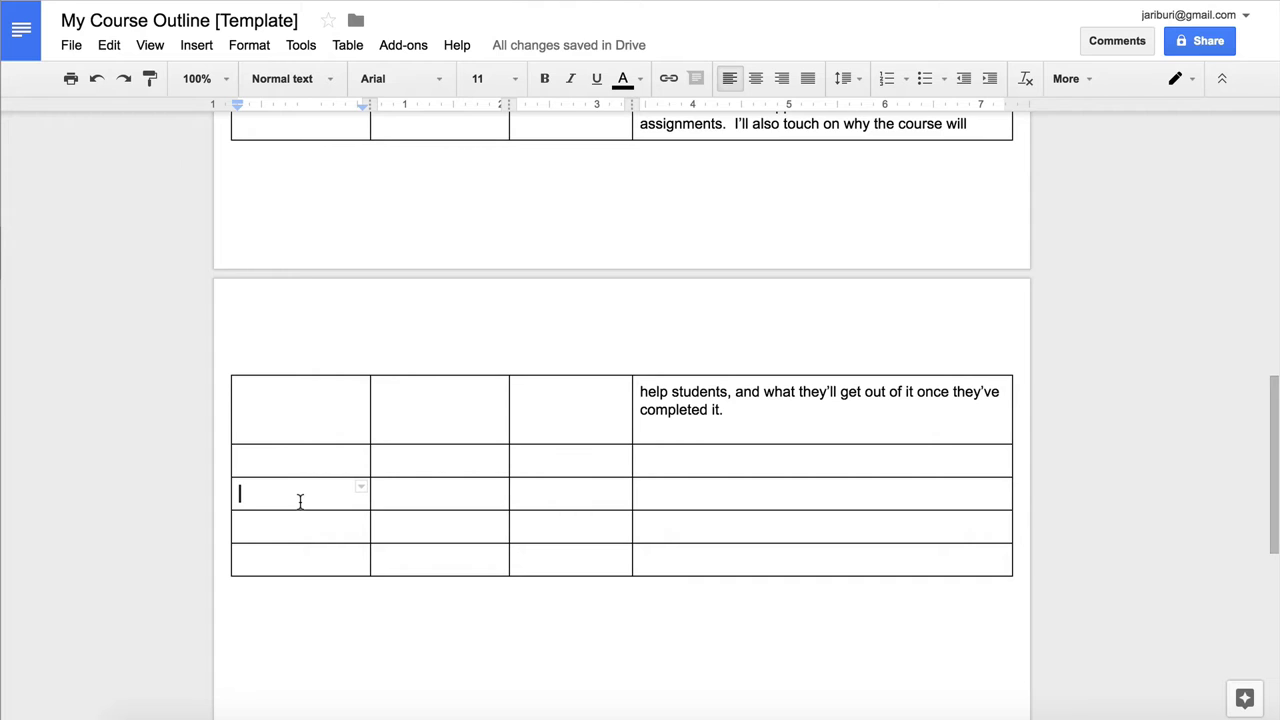
{"action": "type", "text": "Chapter 02"}
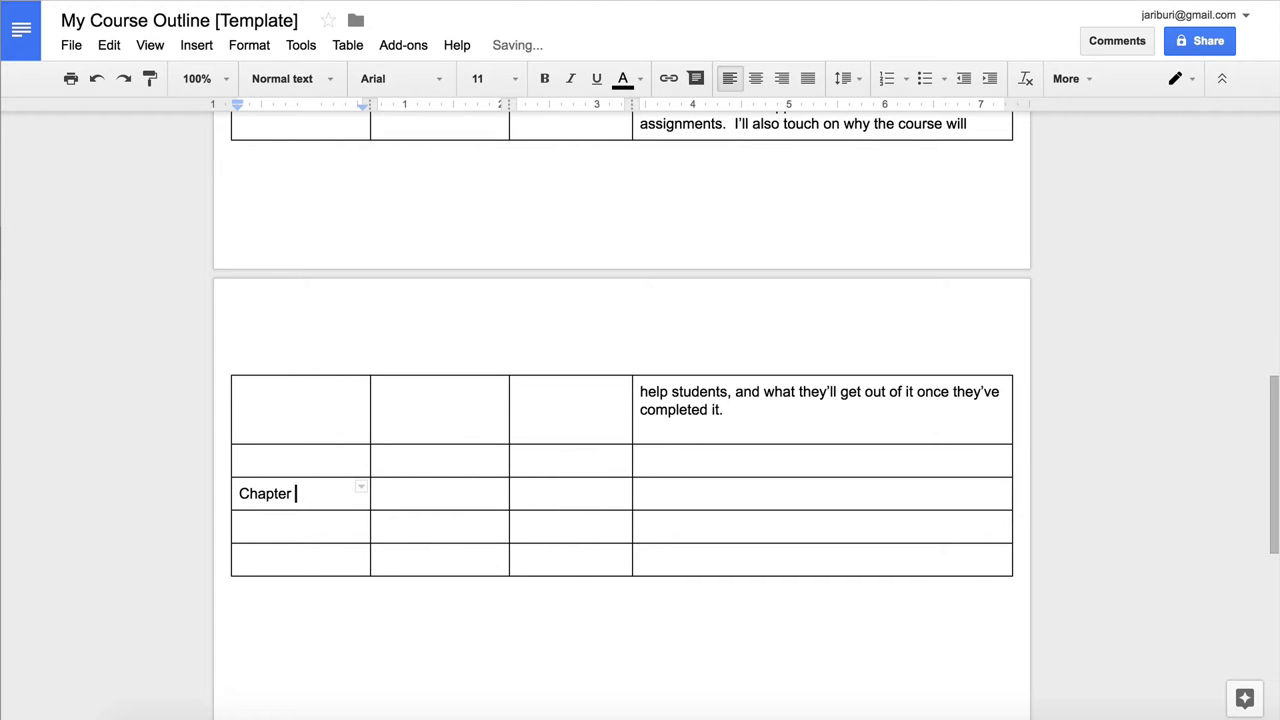
{"action": "left_click", "coordinate": [436, 498]}
Shade the Lecture Description cell of the "Introduction to the Course" row with light green 1.
{"action": "scroll", "coordinate": [734, 377], "scroll_direction": "up", "scroll_amount": 3}
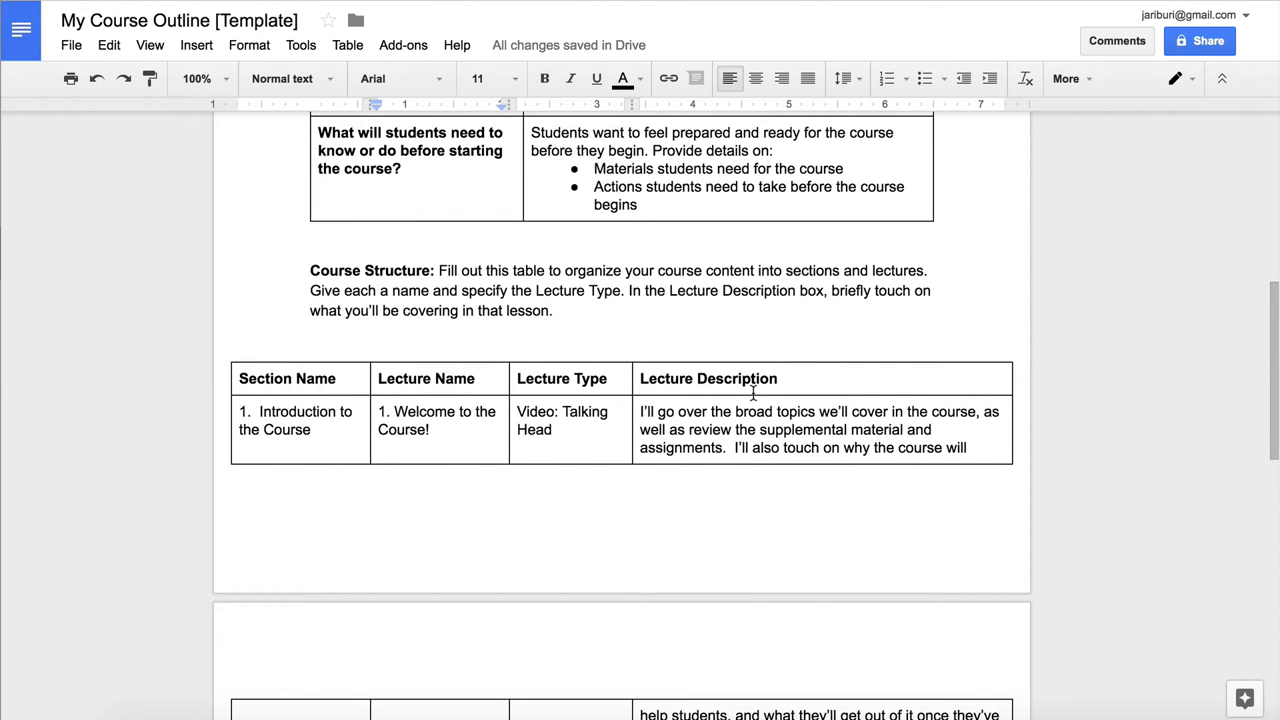
{"action": "scroll", "coordinate": [753, 393], "scroll_direction": "down", "scroll_amount": 1}
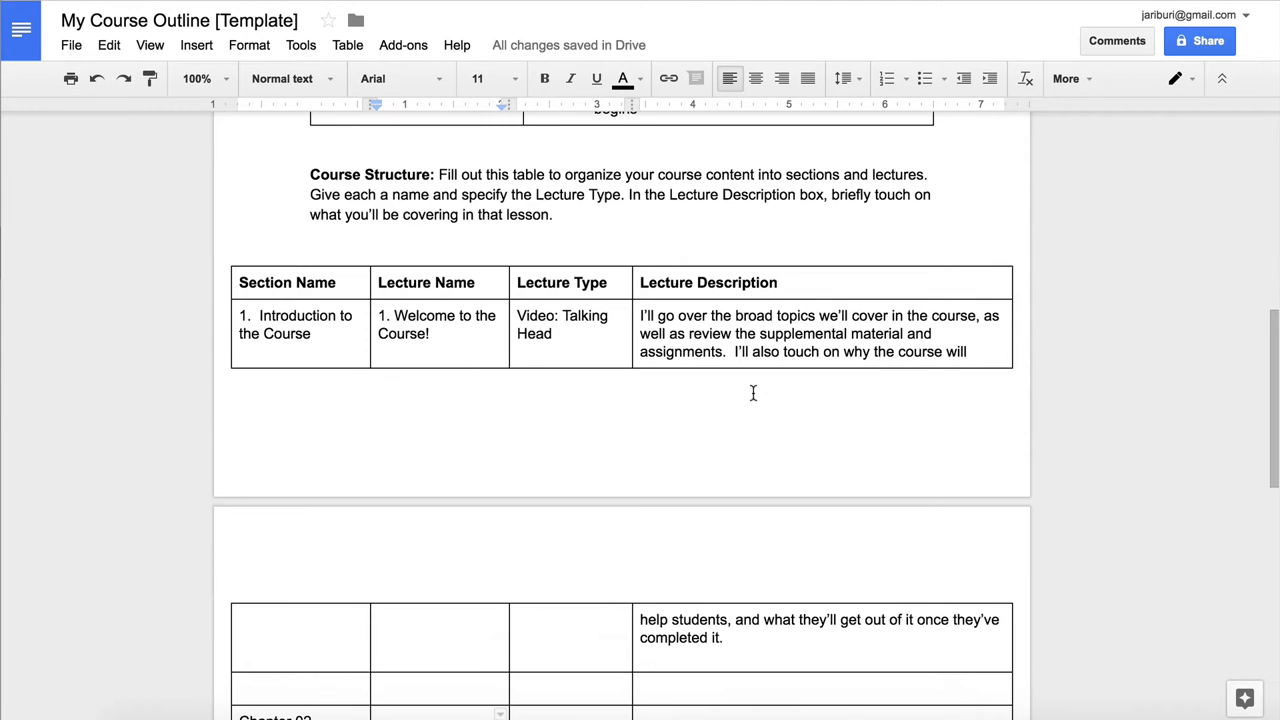
{"action": "scroll", "coordinate": [800, 370], "scroll_direction": "up", "scroll_amount": 1}
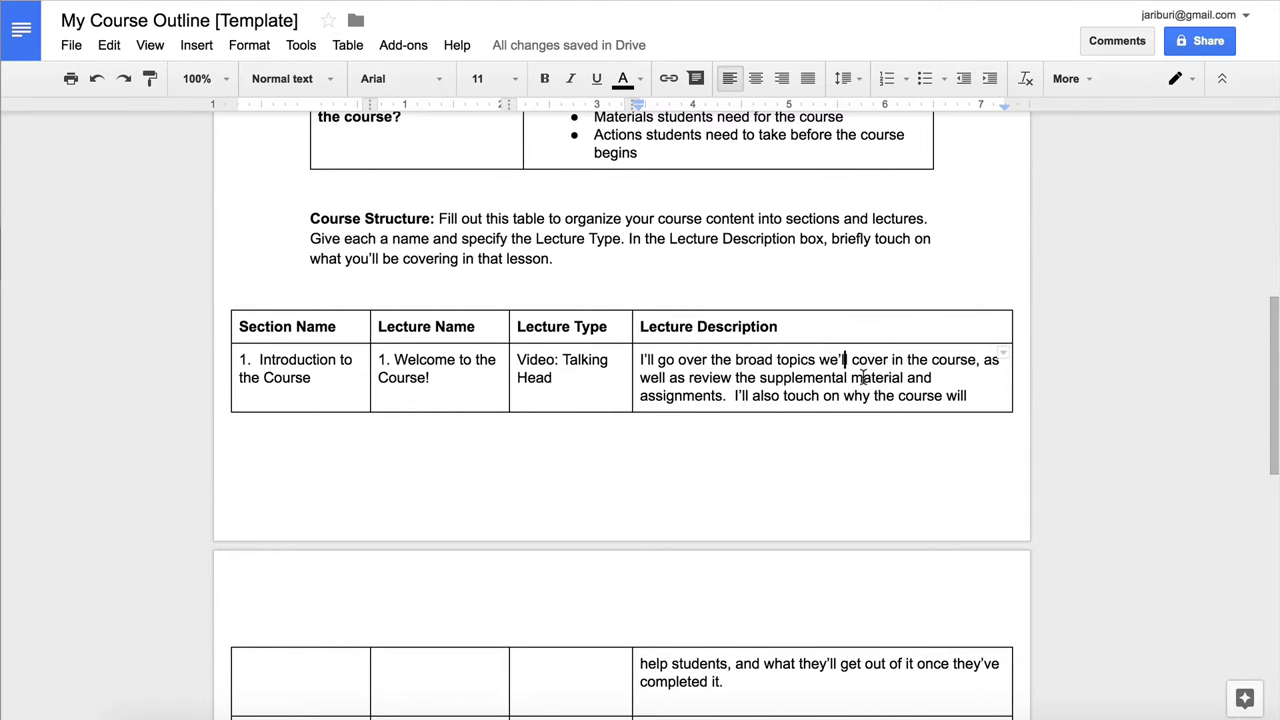
{"action": "left_click", "coordinate": [815, 362]}
{"action": "left_click", "coordinate": [1087, 80]}
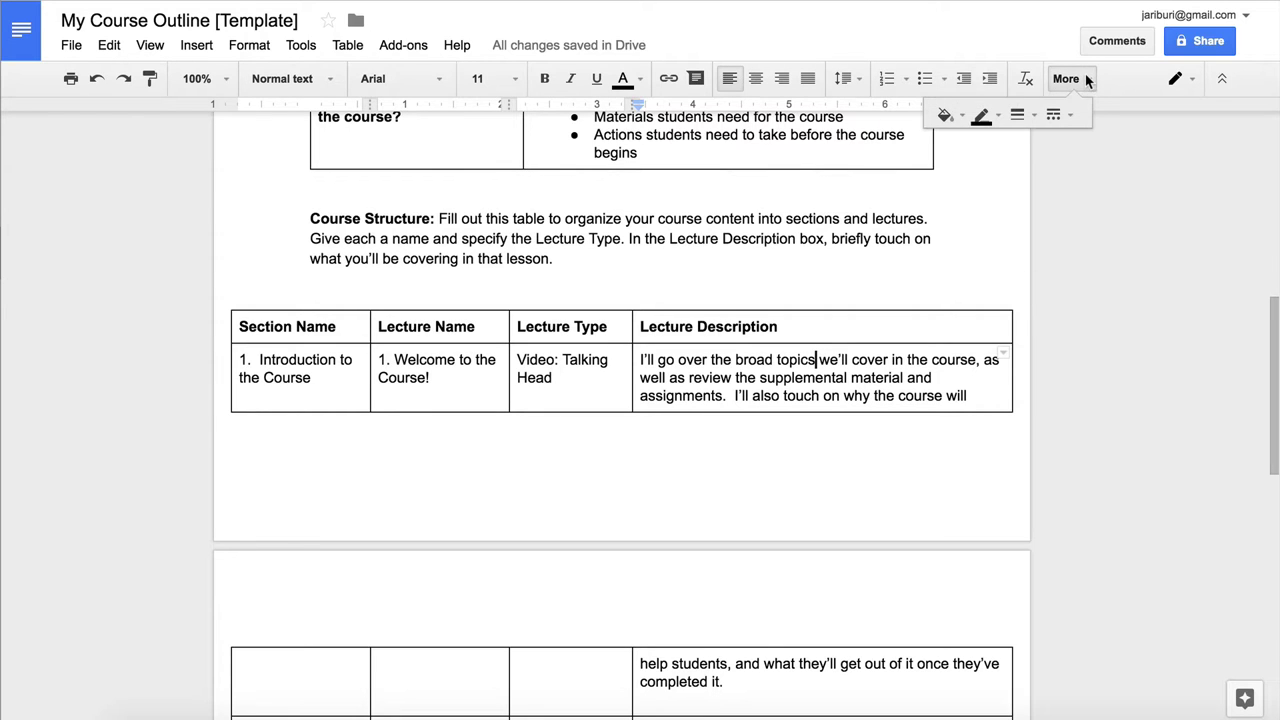
{"action": "left_click", "coordinate": [952, 121]}
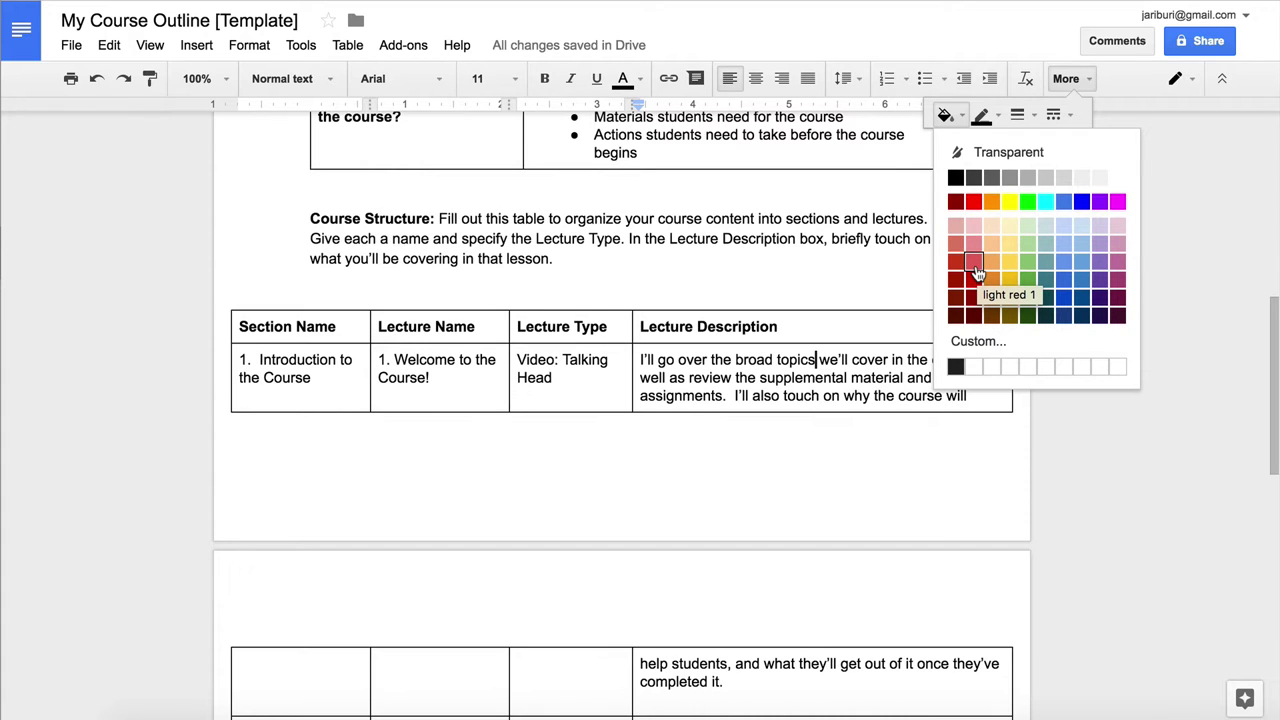
{"action": "left_click", "coordinate": [1028, 263]}
{"action": "key", "text": "Up"}
{"action": "scroll", "coordinate": [930, 317], "scroll_direction": "down", "scroll_amount": 2}
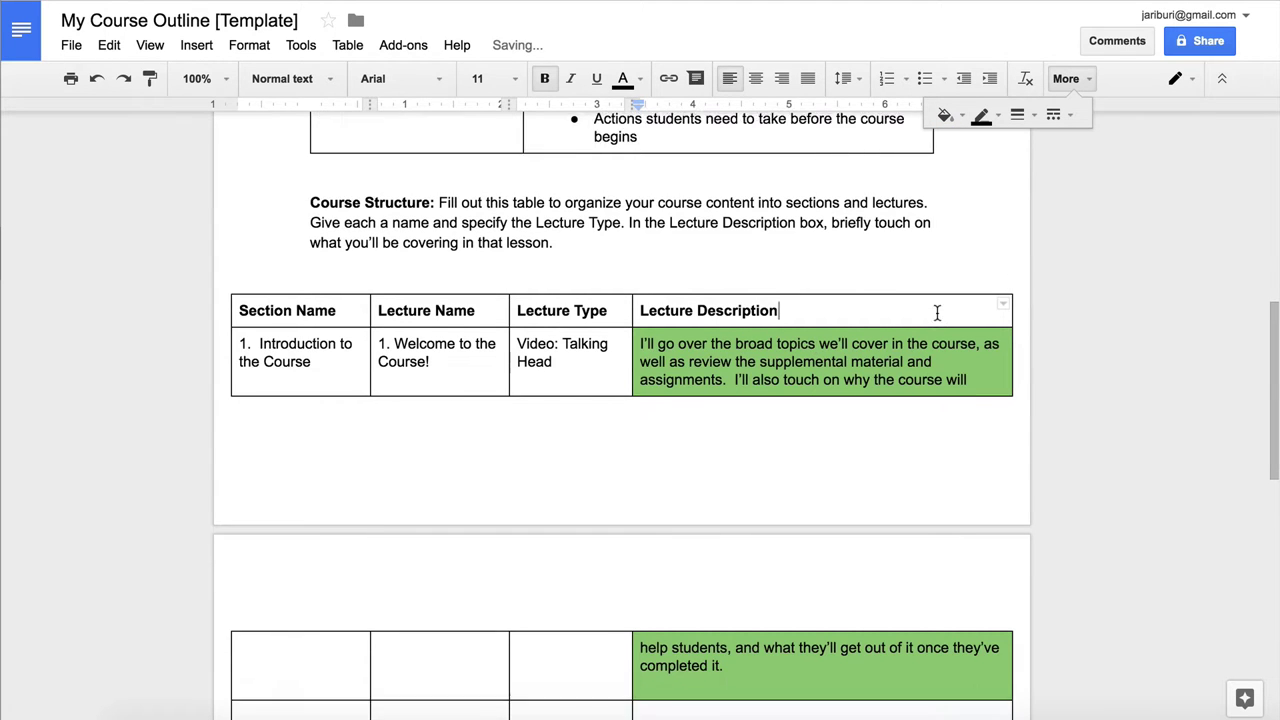
{"action": "scroll", "coordinate": [937, 317], "scroll_direction": "down", "scroll_amount": 3}
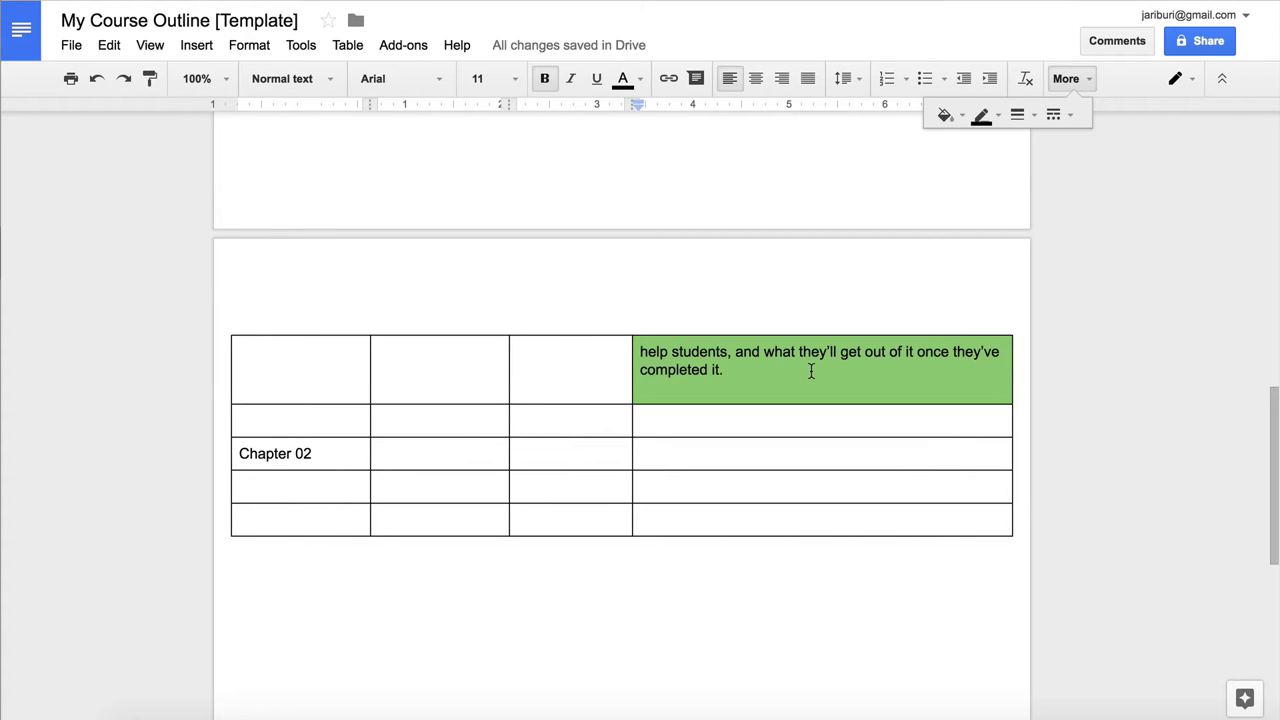
{"action": "scroll", "coordinate": [811, 371], "scroll_direction": "up", "scroll_amount": 3}
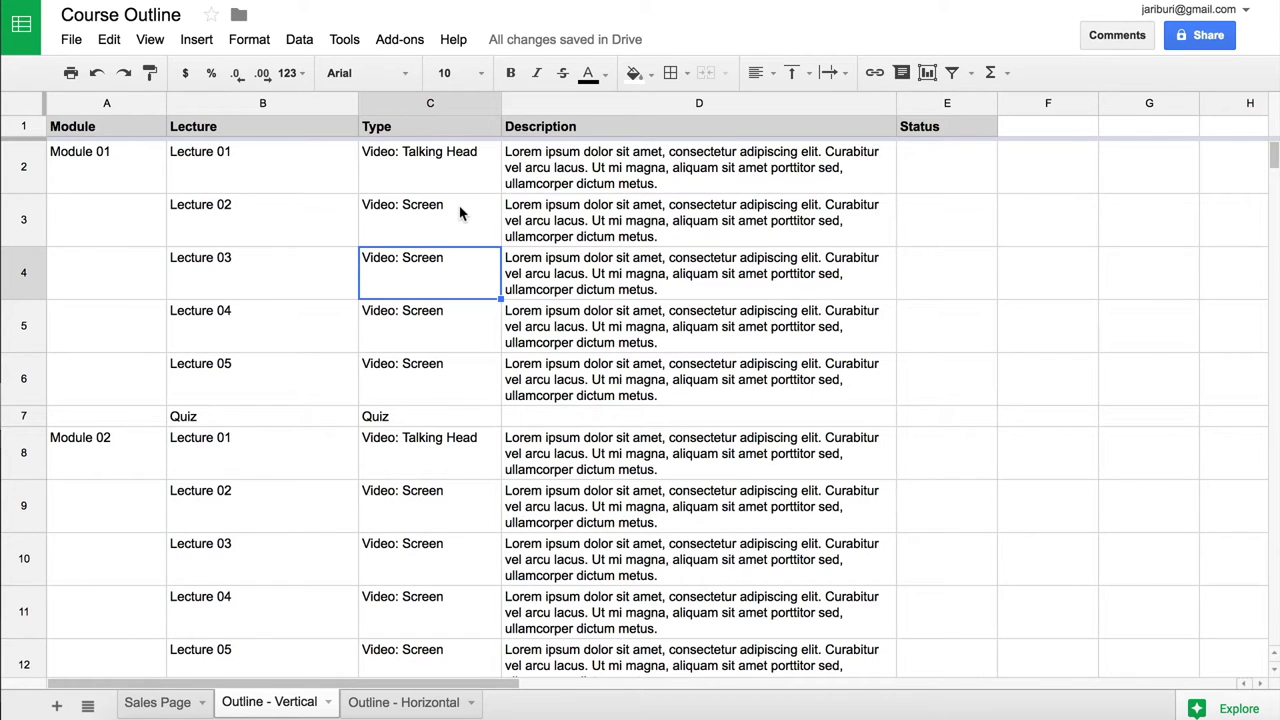
Switch to the Course Outline spreadsheet in Google Sheets and compare its Outline - Vertical and Outline - Horizontal sheets.
{"action": "left_click", "coordinate": [390, 207]}
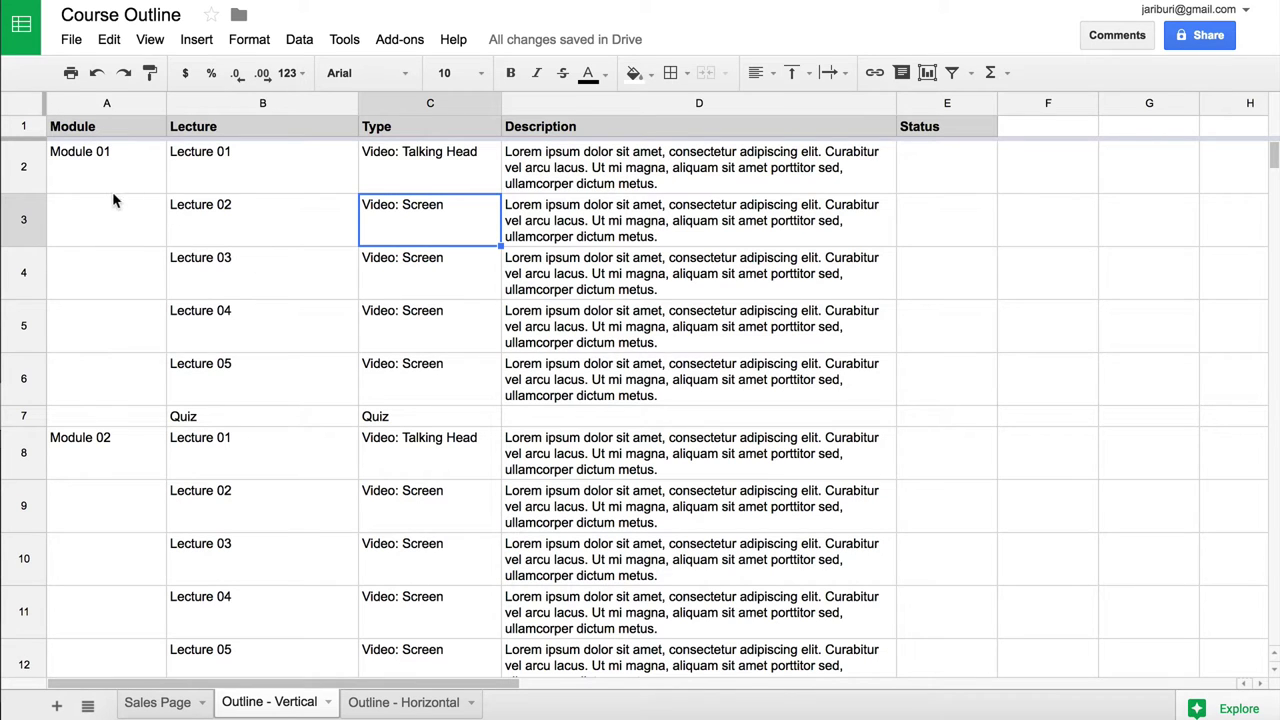
{"action": "left_click", "coordinate": [405, 702]}
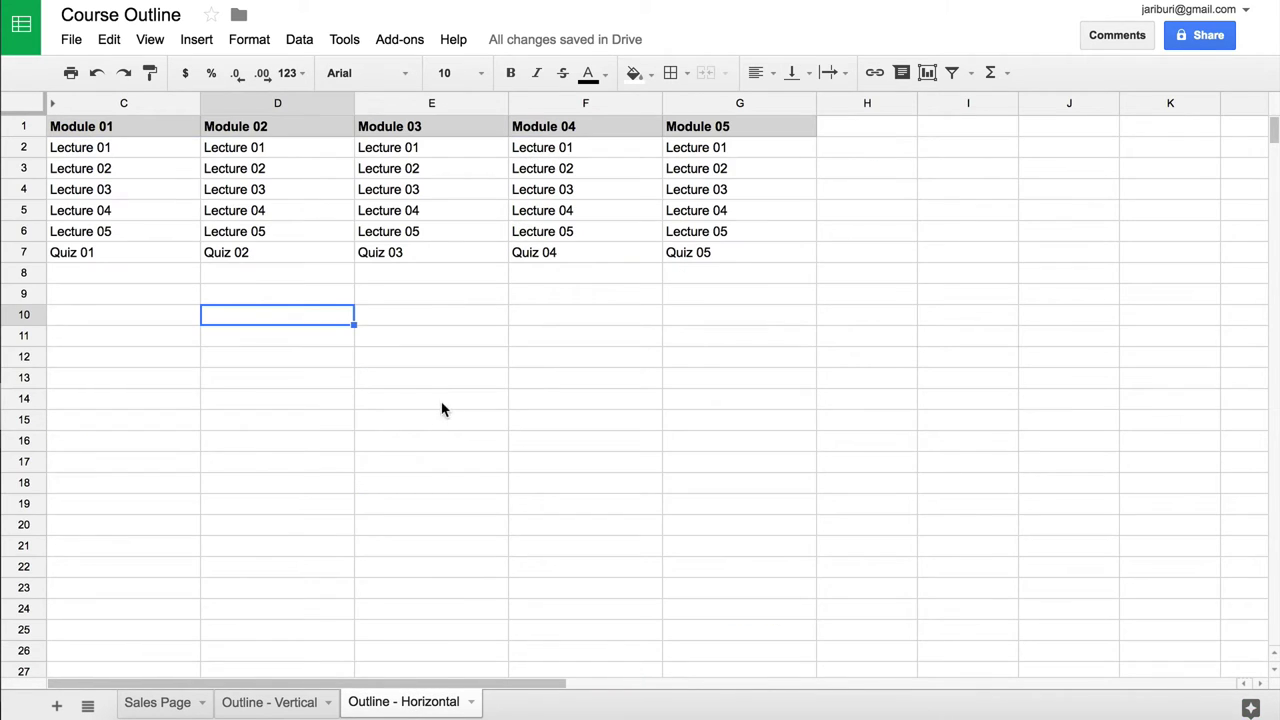
{"action": "left_click", "coordinate": [255, 703]}
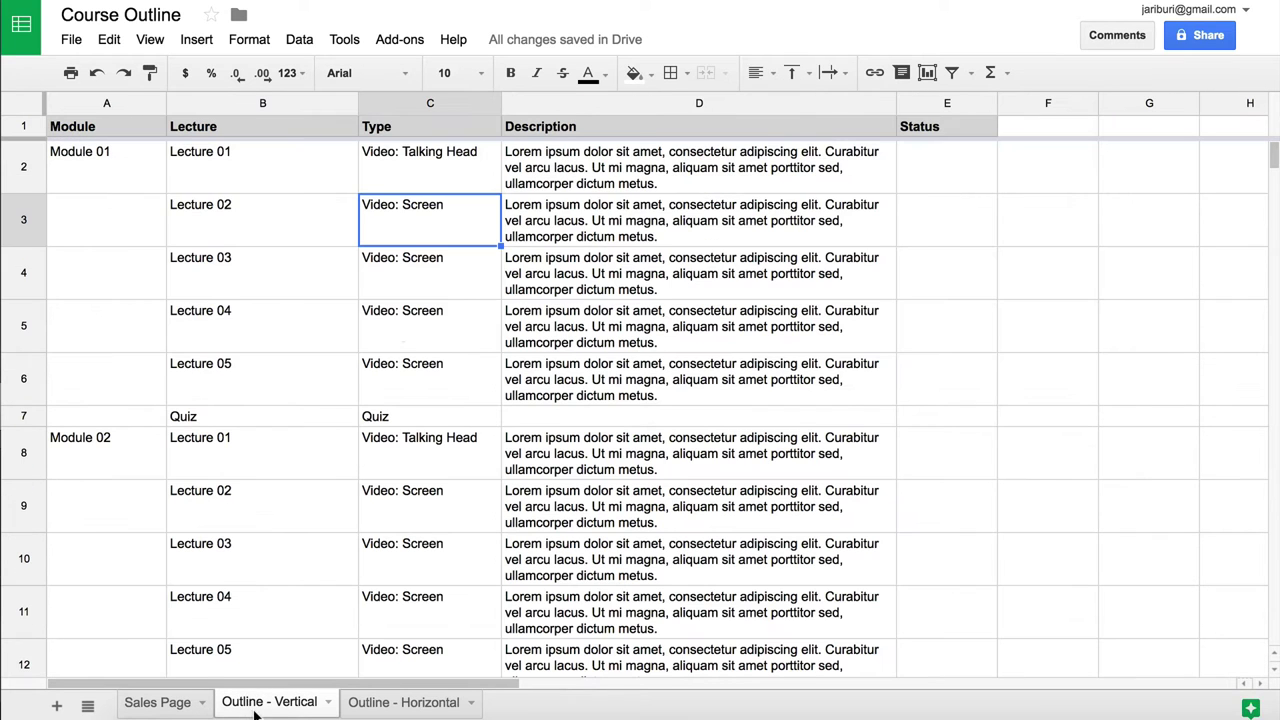
{"action": "left_click", "coordinate": [270, 263]}
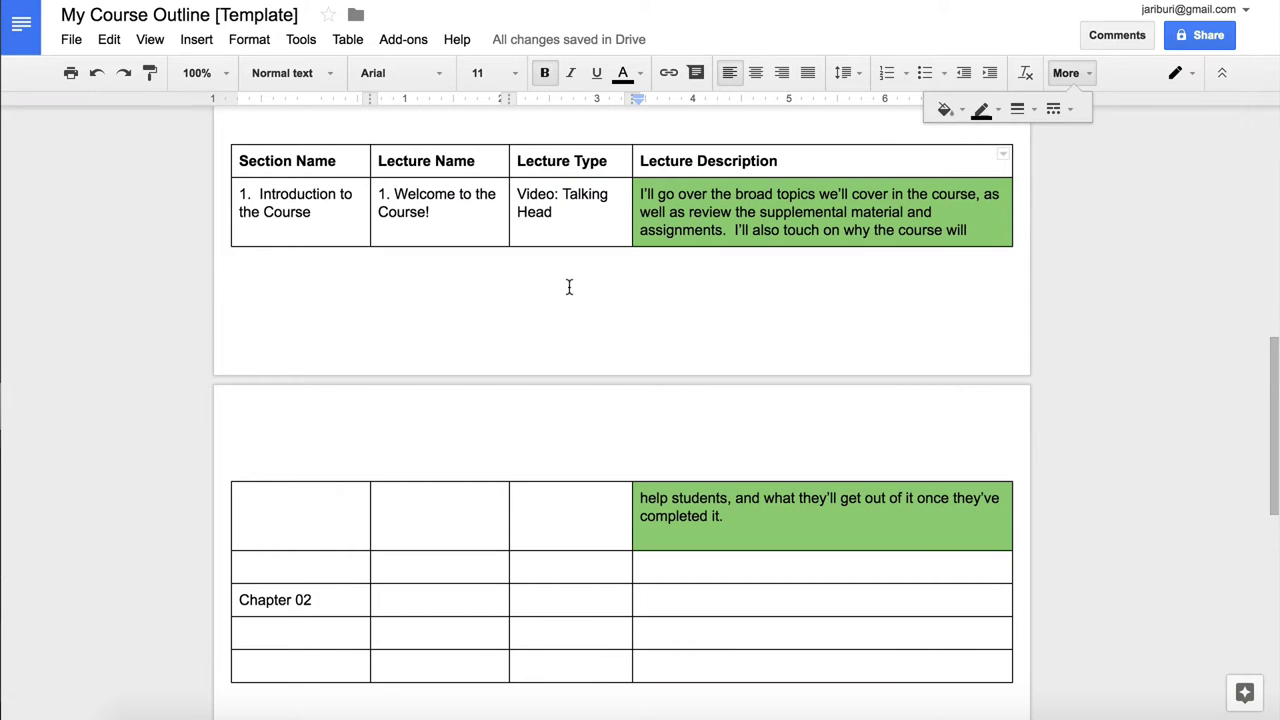
Return to the My Course Outline document in Google Docs and examine the layout of its Course Structure table.
{"action": "scroll", "coordinate": [569, 286], "scroll_direction": "up", "scroll_amount": 1}
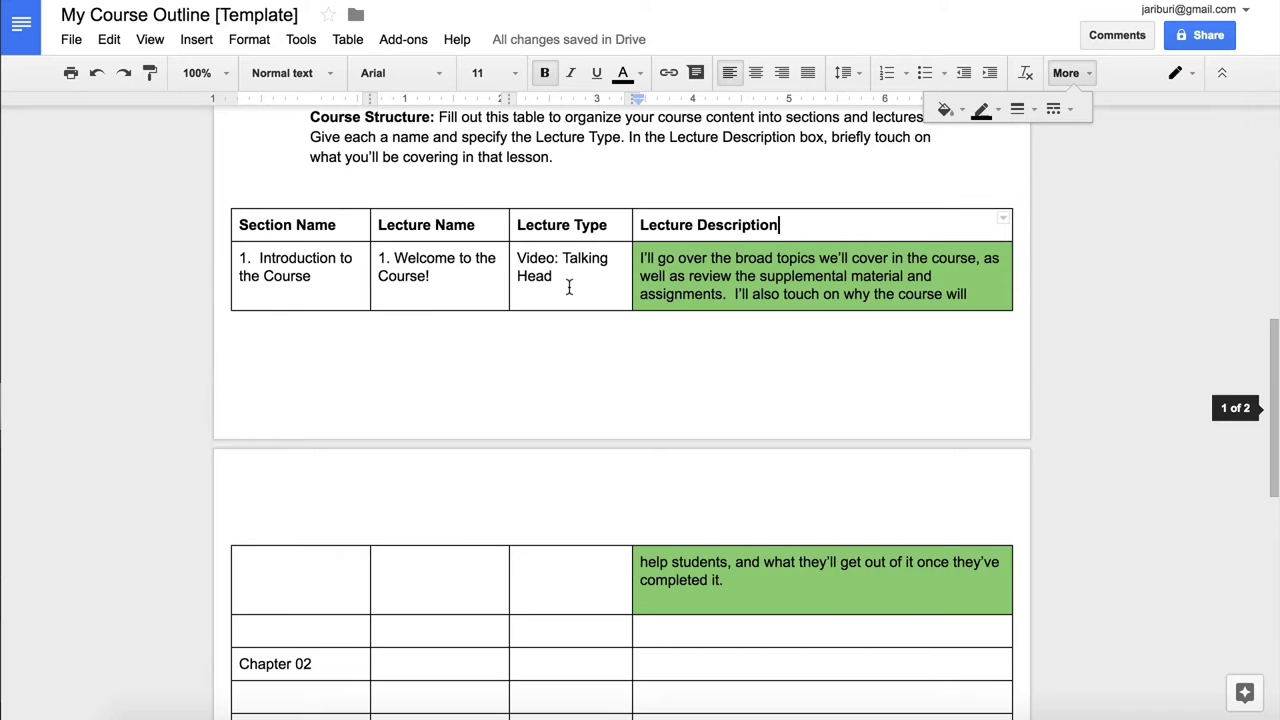
{"action": "scroll", "coordinate": [569, 286], "scroll_direction": "down", "scroll_amount": 2}
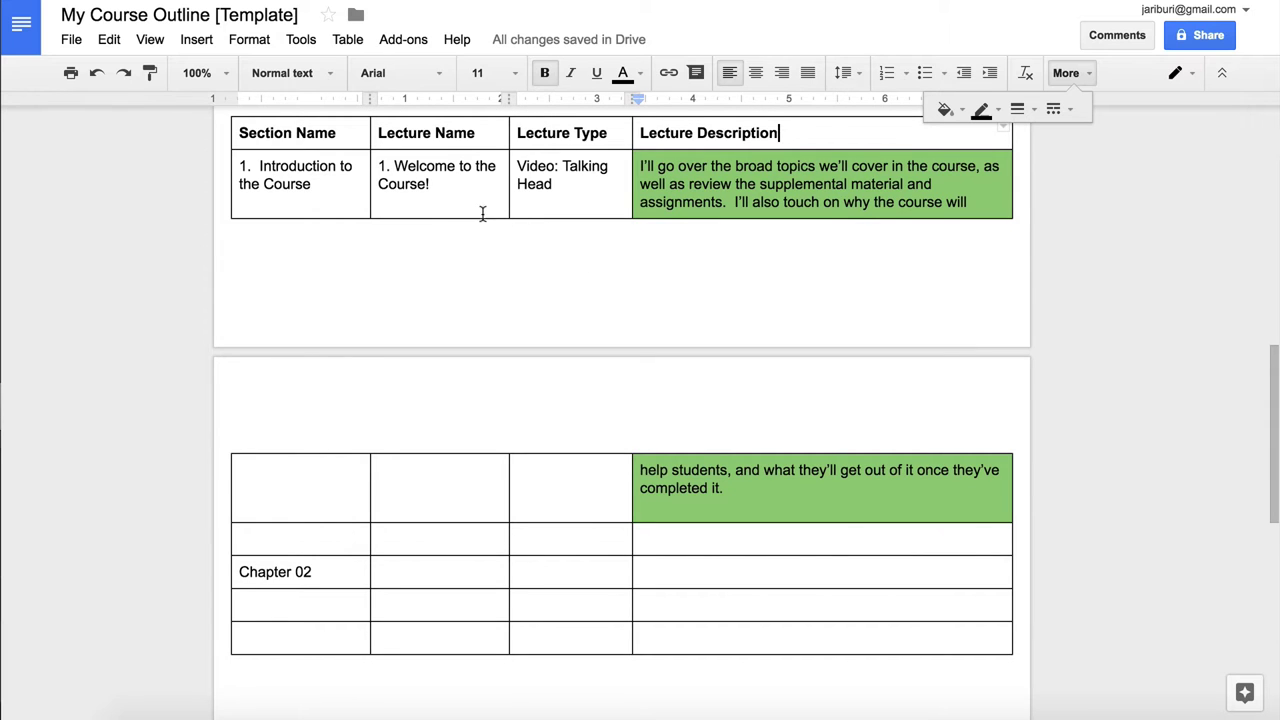
{"action": "scroll", "coordinate": [505, 229], "scroll_direction": "up", "scroll_amount": 3}
{"action": "scroll", "coordinate": [616, 313], "scroll_direction": "down", "scroll_amount": 1}
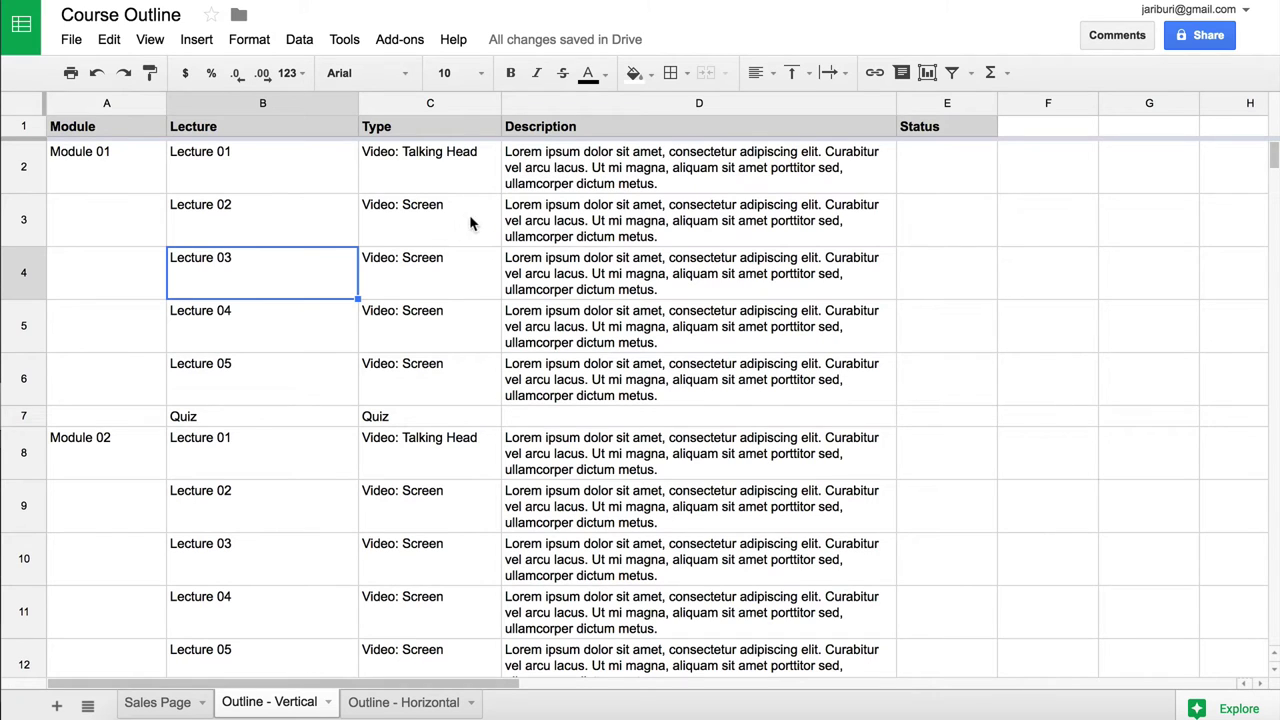
In the Course Outline spreadsheet, move Module 01's Lecture 05 row above its Lecture 04 row.
{"action": "left_click", "coordinate": [424, 270]}
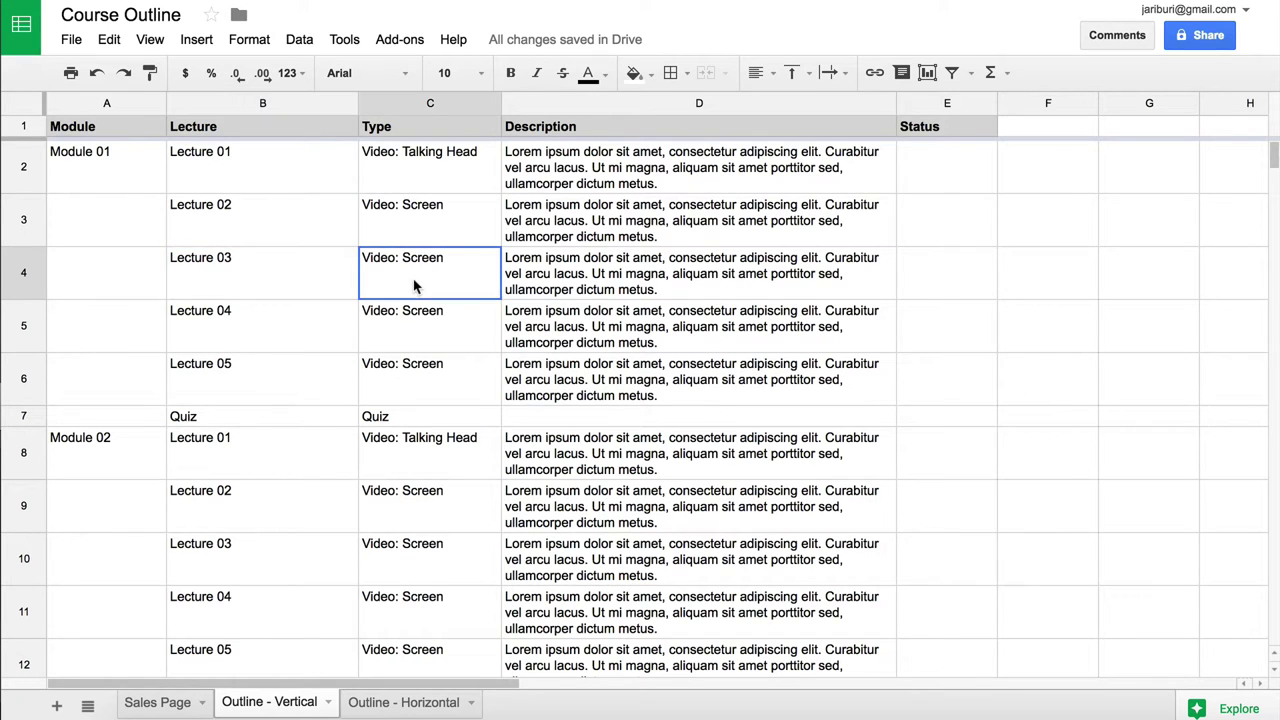
{"action": "left_click", "coordinate": [26, 378]}
{"action": "left_click_drag", "start_coordinate": [26, 378], "coordinate": [147, 324]}
{"action": "left_click", "coordinate": [90, 337]}
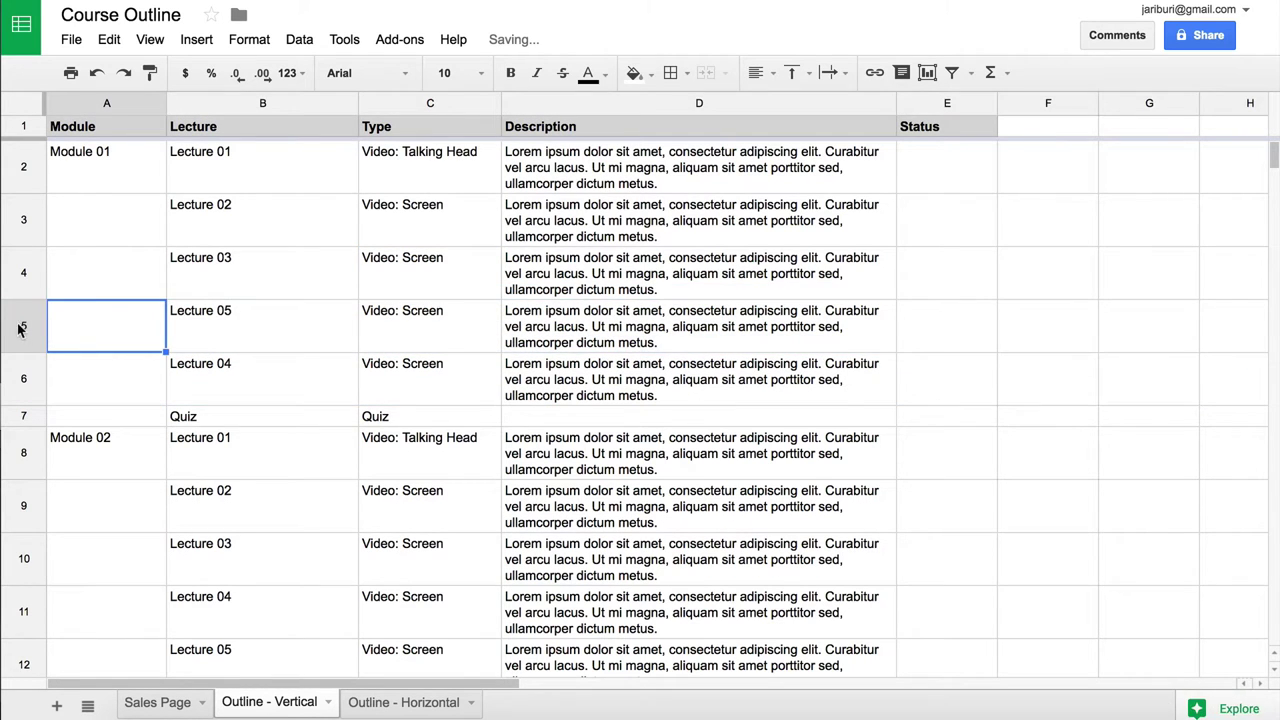
Move Module 01's Lecture 05 row back below its Lecture 04 row.
{"action": "left_click", "coordinate": [24, 324]}
{"action": "left_click_drag", "start_coordinate": [23, 322], "coordinate": [160, 349]}
{"action": "left_click", "coordinate": [322, 360]}
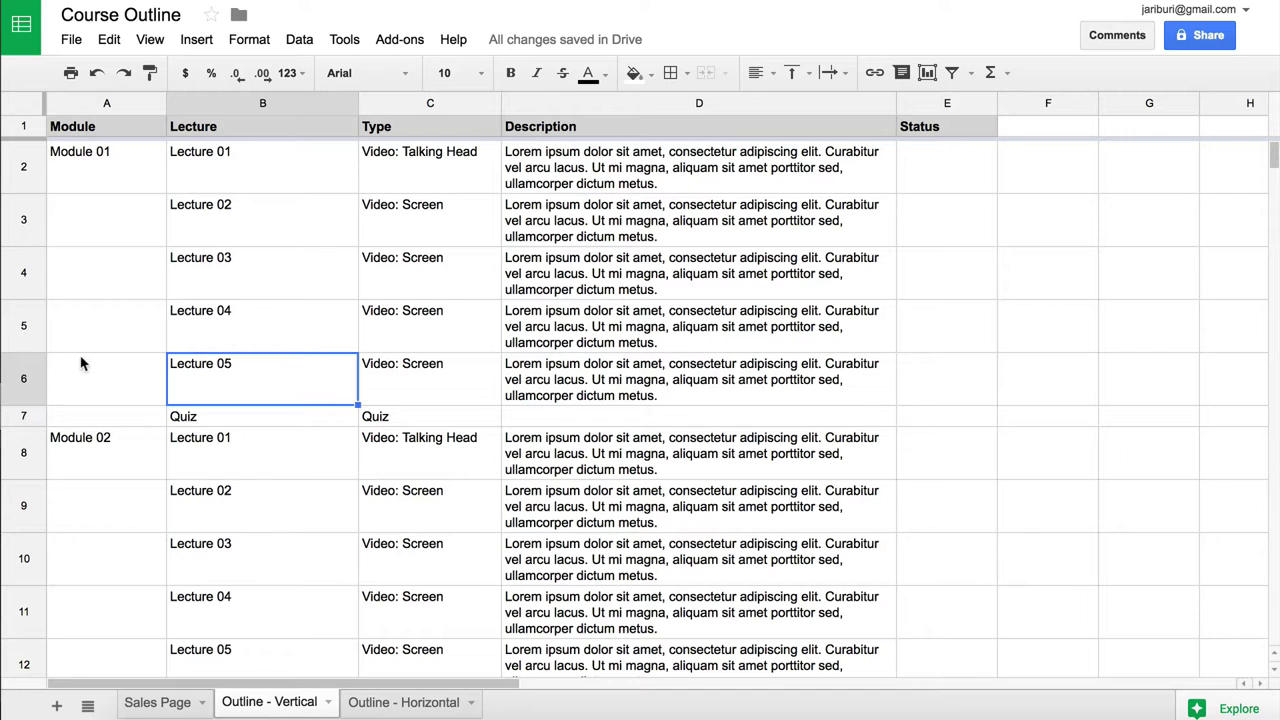
Insert one blank row below Module 01's Lecture 04 row.
{"action": "left_click", "coordinate": [27, 329]}
{"action": "right_click", "coordinate": [27, 329]}
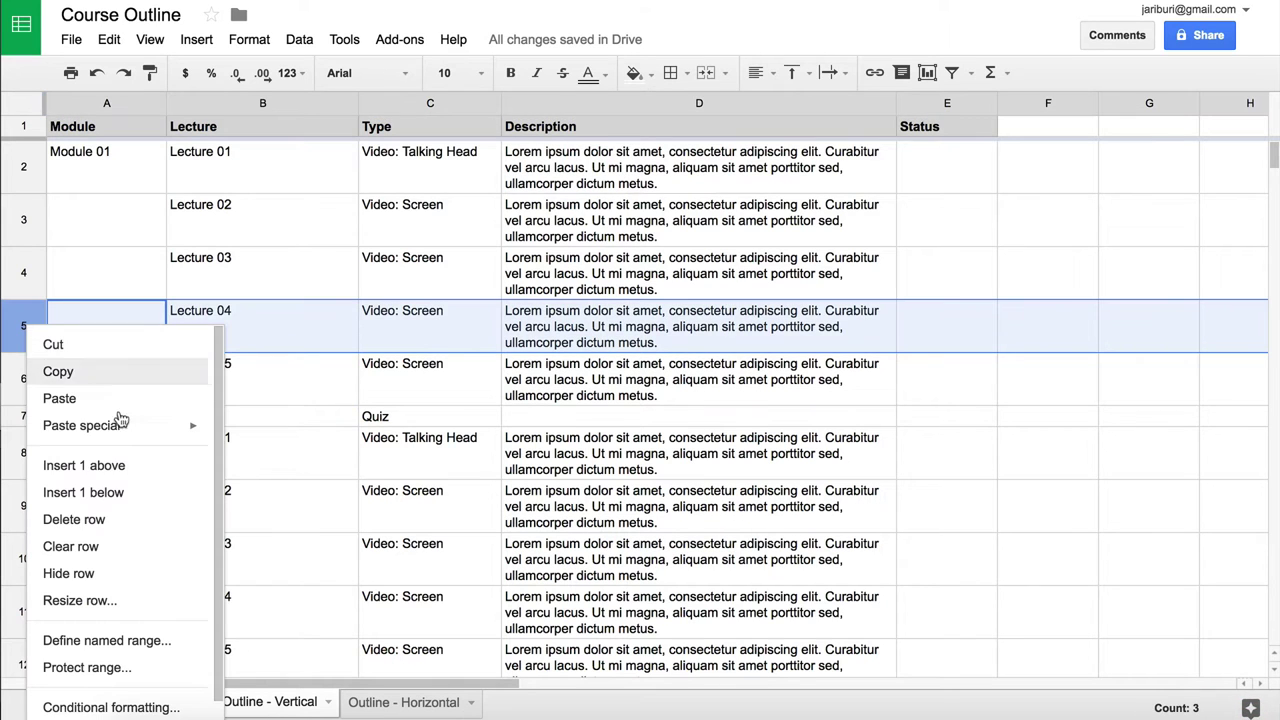
{"action": "left_click", "coordinate": [120, 493]}
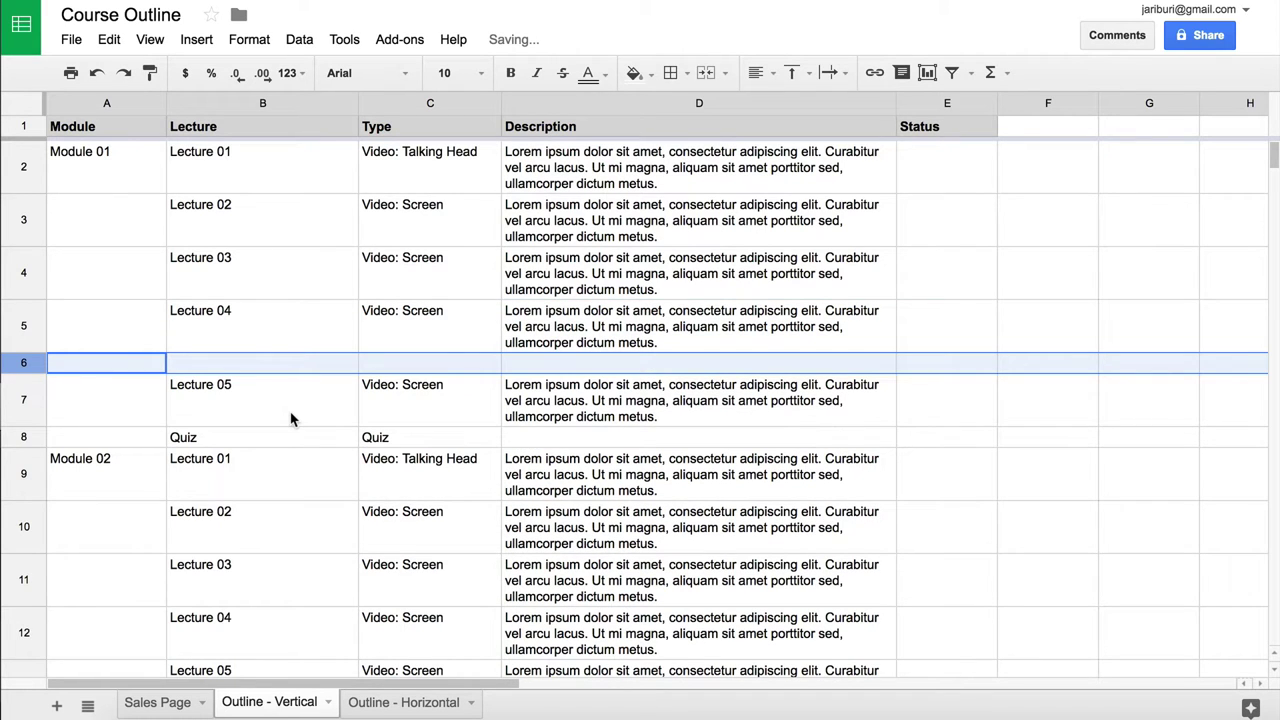
Undo the recent row changes in Module 01, including the blank row inserted below Lecture 04.
{"action": "left_click", "coordinate": [245, 372]}
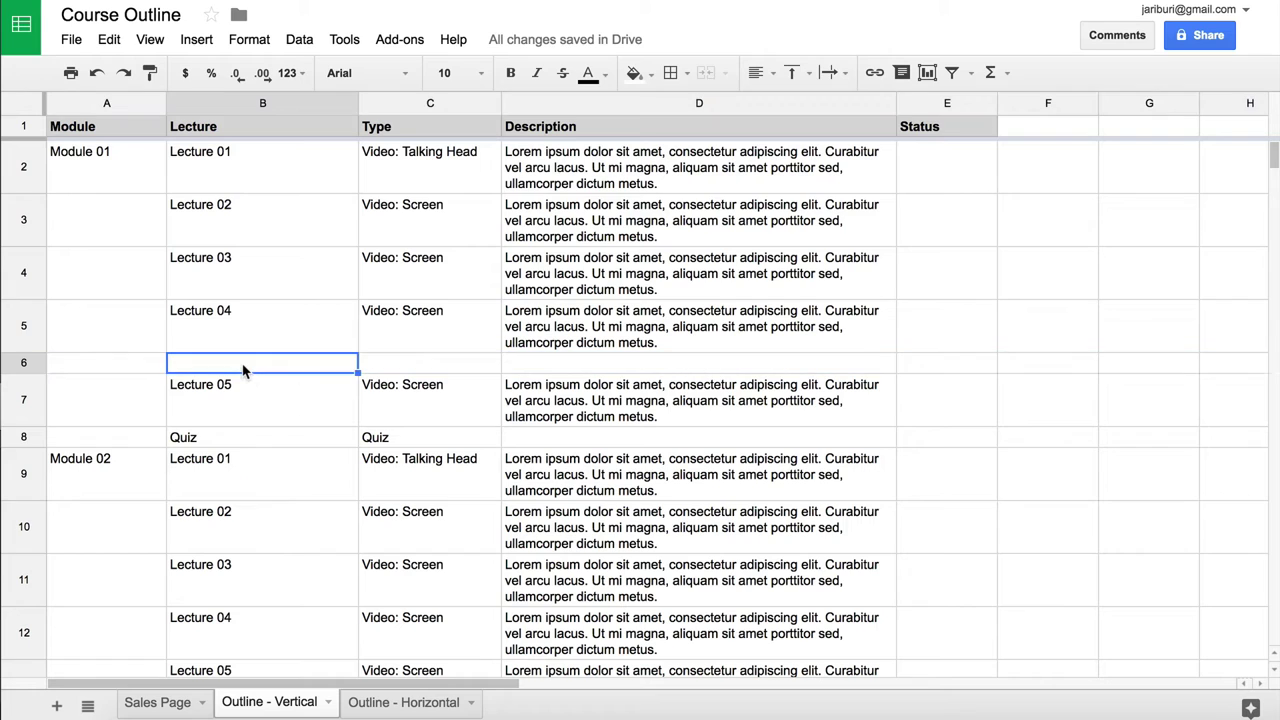
{"action": "left_click", "coordinate": [257, 320]}
{"action": "left_click_drag", "start_coordinate": [357, 351], "coordinate": [392, 403]}
{"action": "left_click", "coordinate": [322, 334]}
{"action": "key", "text": "ctrl+z"}
{"action": "key", "text": "ctrl+z"}
{"action": "key", "text": "ctrl+z"}
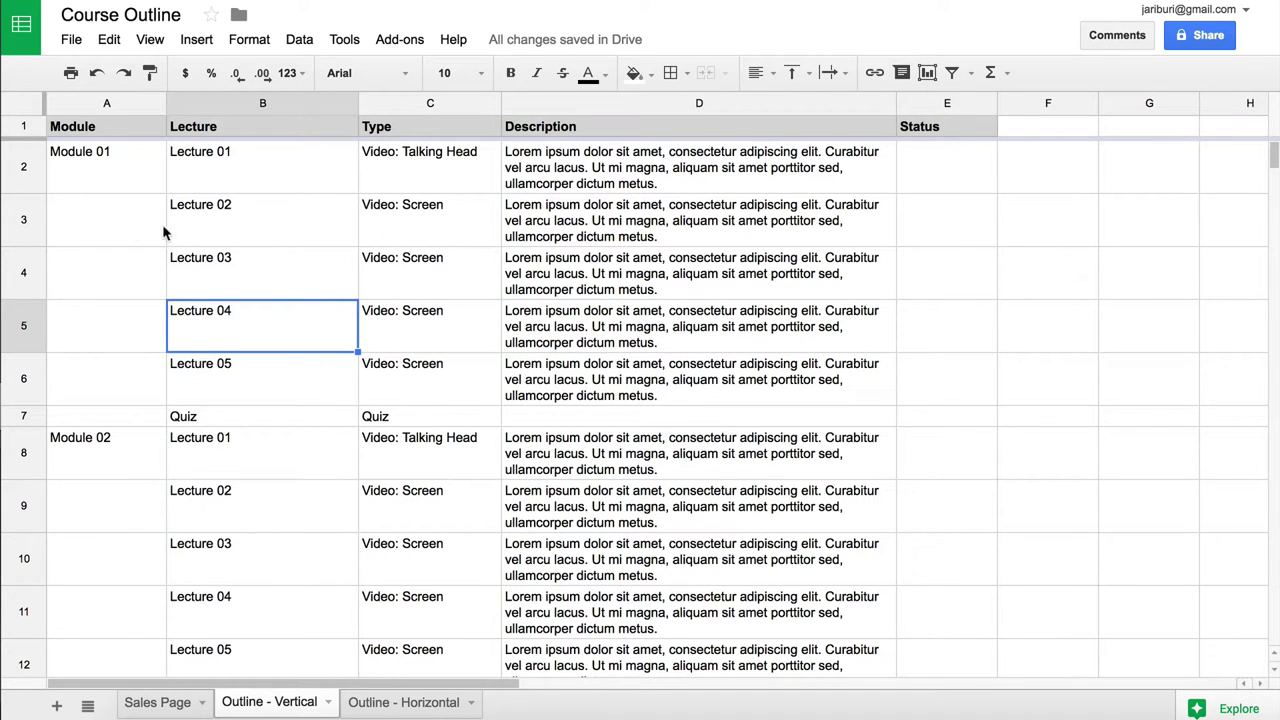
Fill the Lecture, Type and Description cells of Module 01's Lecture 02 with yellow.
{"action": "left_click_drag", "start_coordinate": [256, 228], "coordinate": [638, 226]}
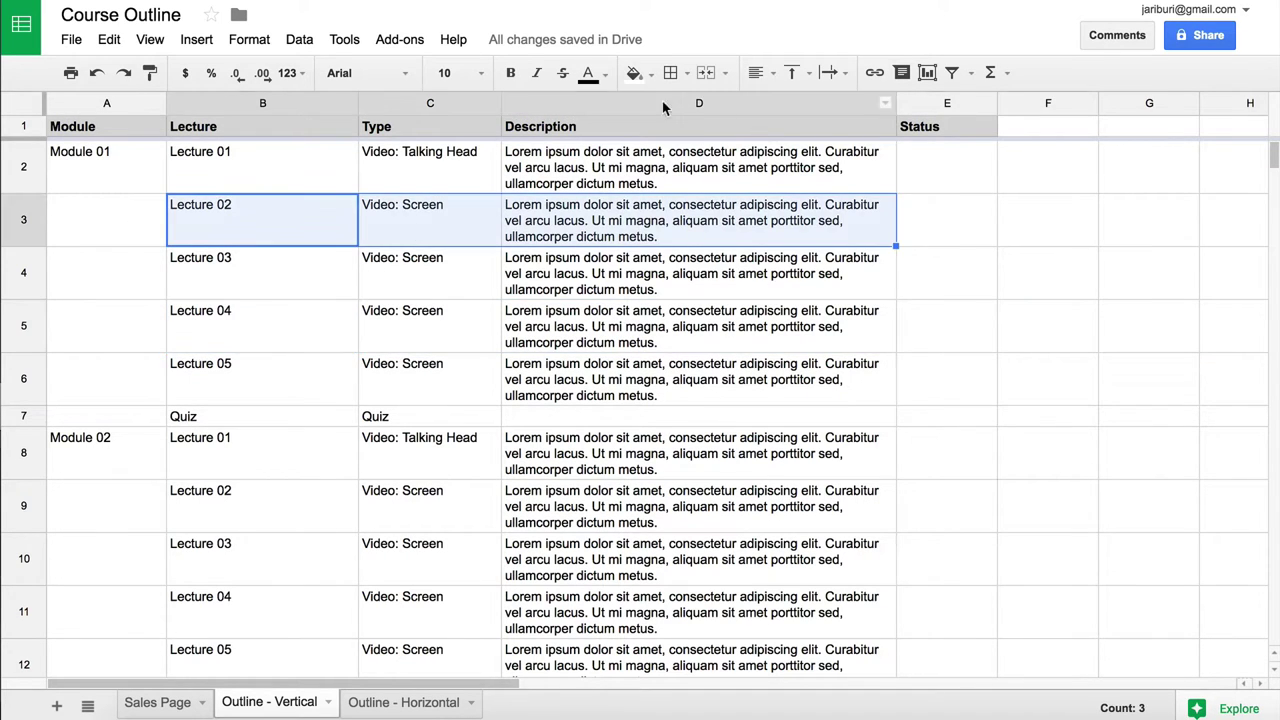
{"action": "left_click", "coordinate": [636, 73]}
{"action": "left_click", "coordinate": [698, 208]}
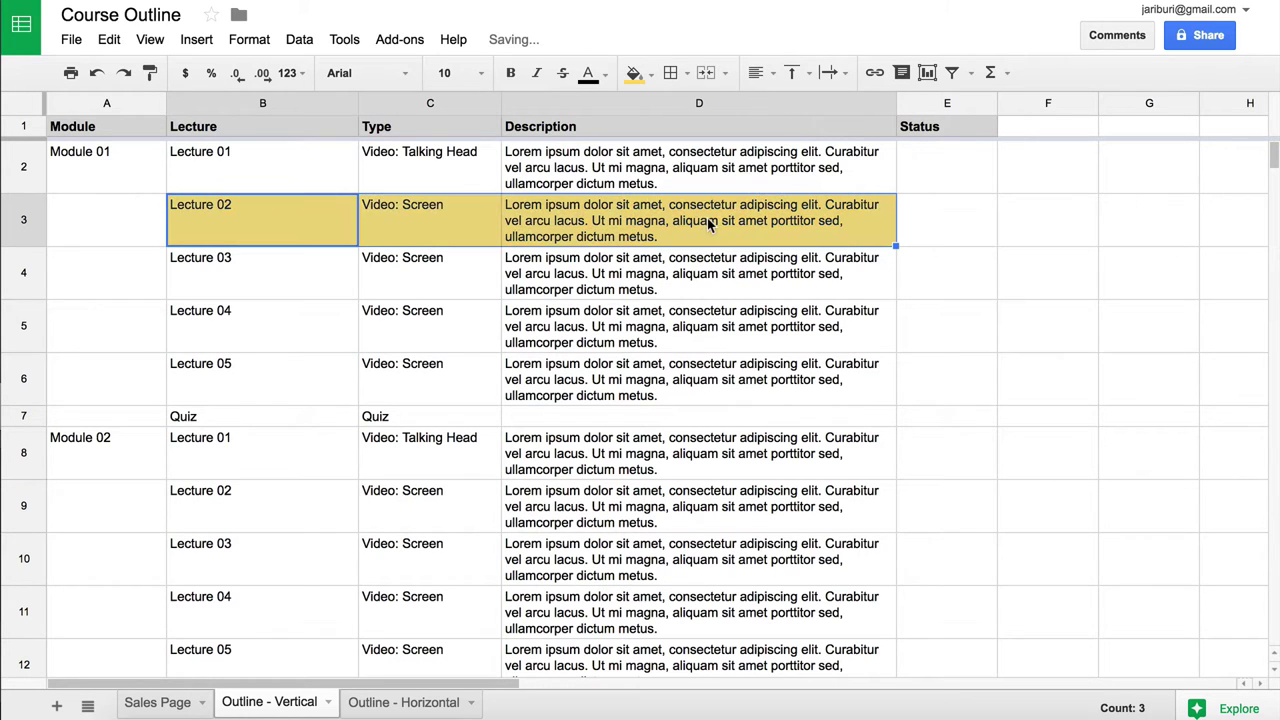
{"action": "left_click", "coordinate": [686, 251]}
Fill the Lecture, Type and Description cells of Module 01's Lecture 03 with the custom light green.
{"action": "left_click", "coordinate": [238, 278]}
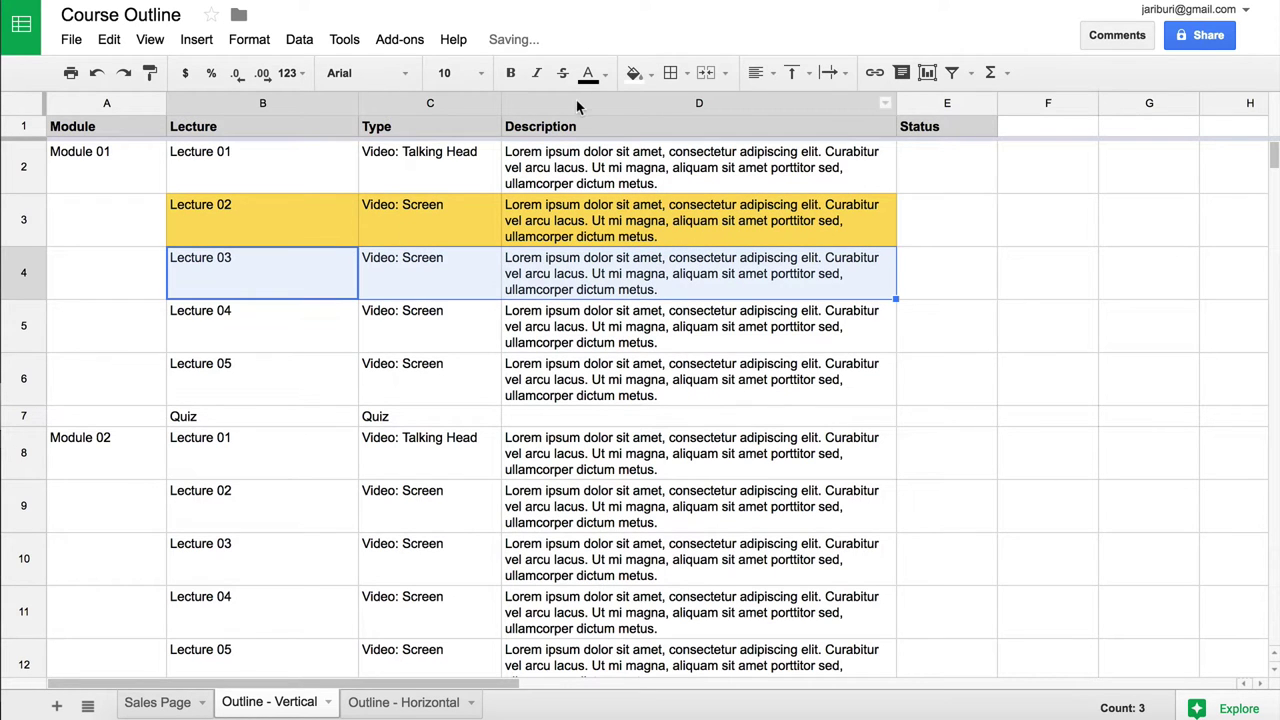
{"action": "left_click", "coordinate": [636, 73]}
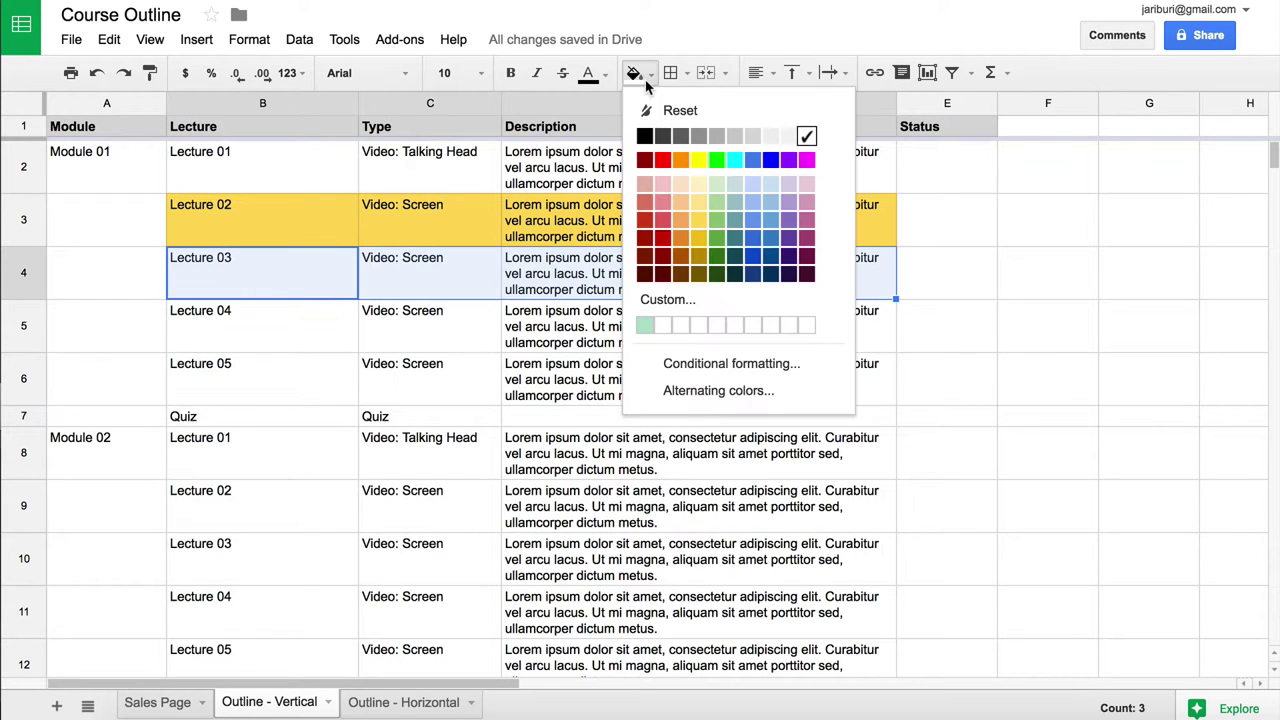
{"action": "left_click", "coordinate": [645, 325]}
{"action": "left_click", "coordinate": [505, 336]}
Try dark red text on the Lecture, Type and Description cells of Module 01's Lecture 04, and undo it.
{"action": "left_click_drag", "start_coordinate": [229, 331], "coordinate": [592, 321]}
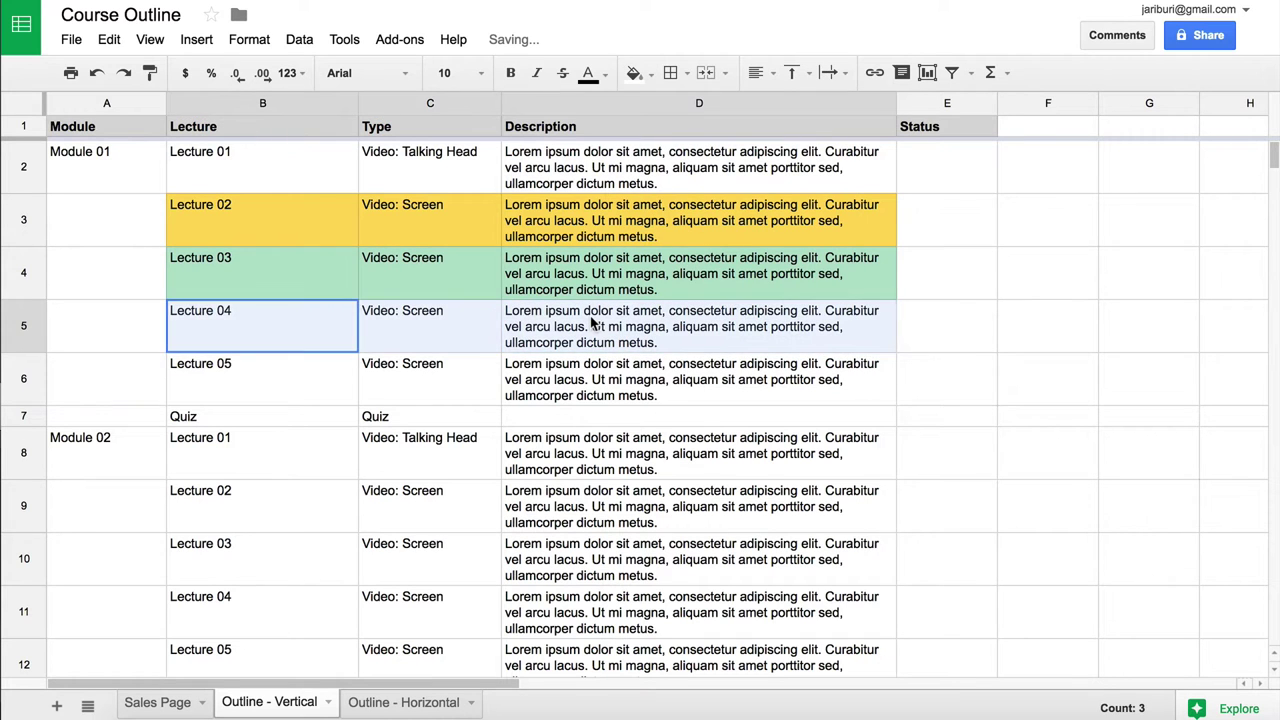
{"action": "left_click", "coordinate": [596, 80]}
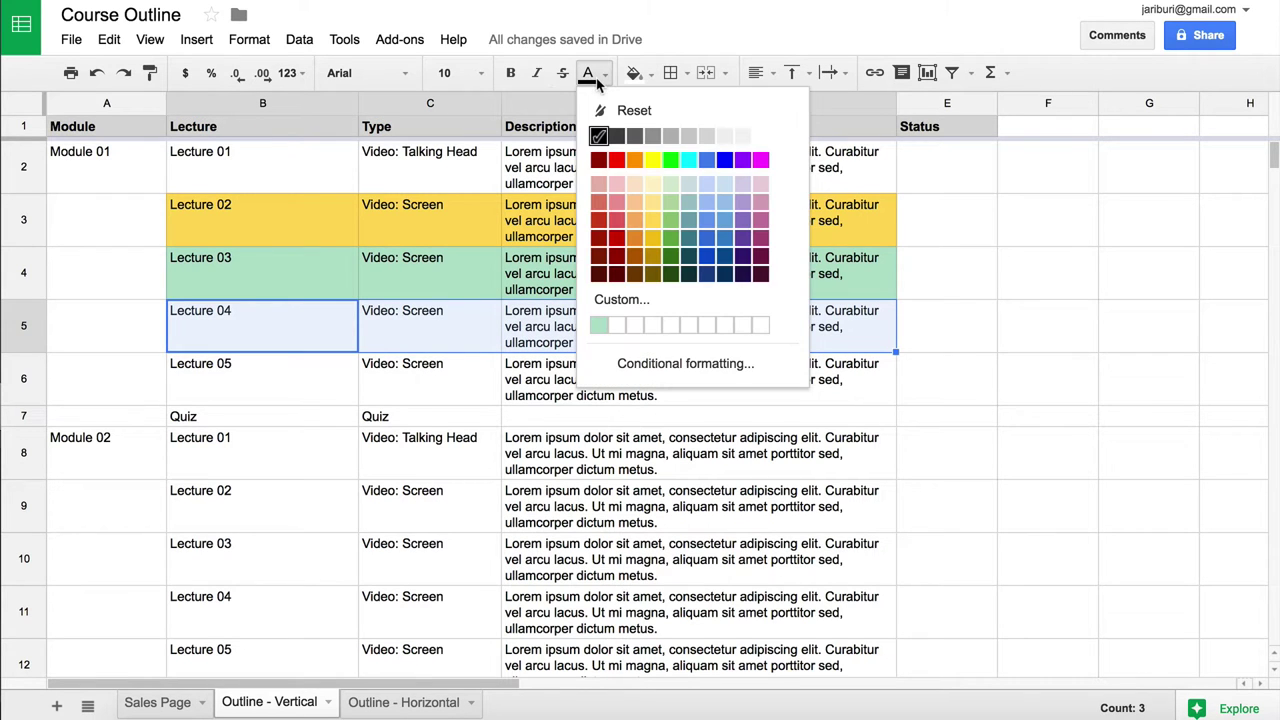
{"action": "left_click", "coordinate": [616, 237]}
{"action": "left_click", "coordinate": [604, 268]}
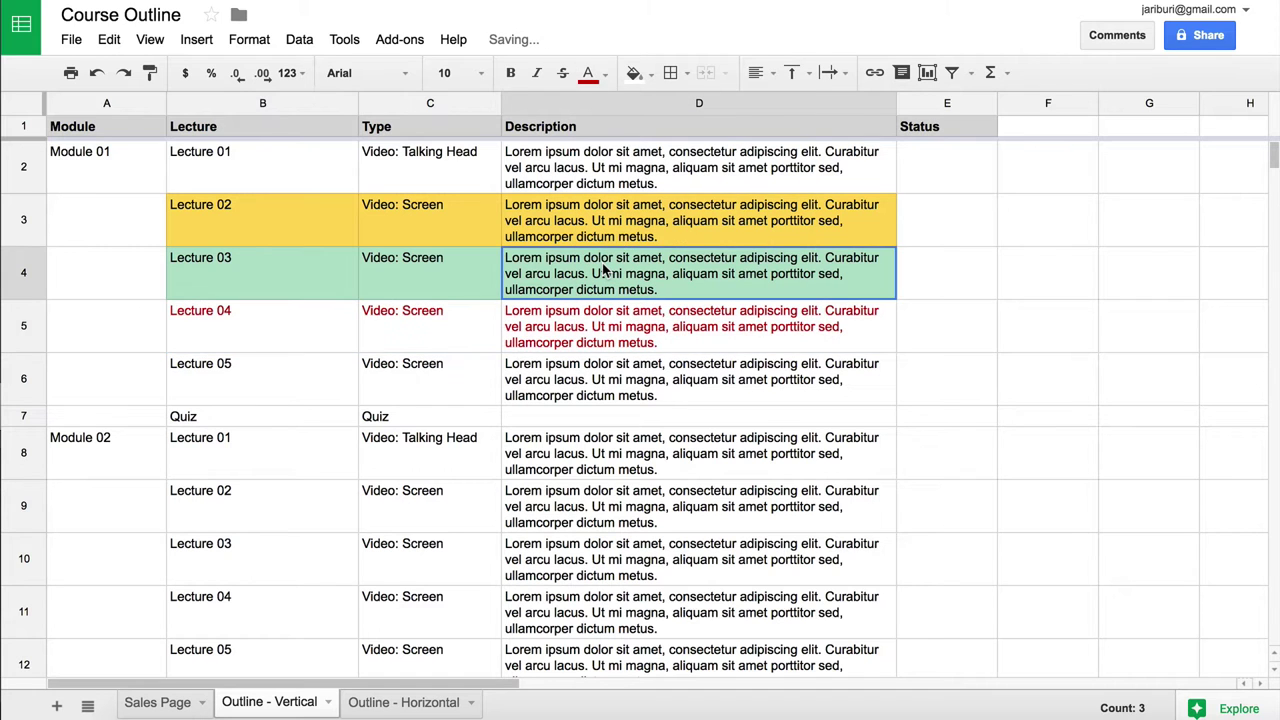
{"action": "key", "text": "ctrl+z"}
Fill the Lecture, Type and Description cells of Module 01's Lecture 04 with red.
{"action": "left_click", "coordinate": [636, 78]}
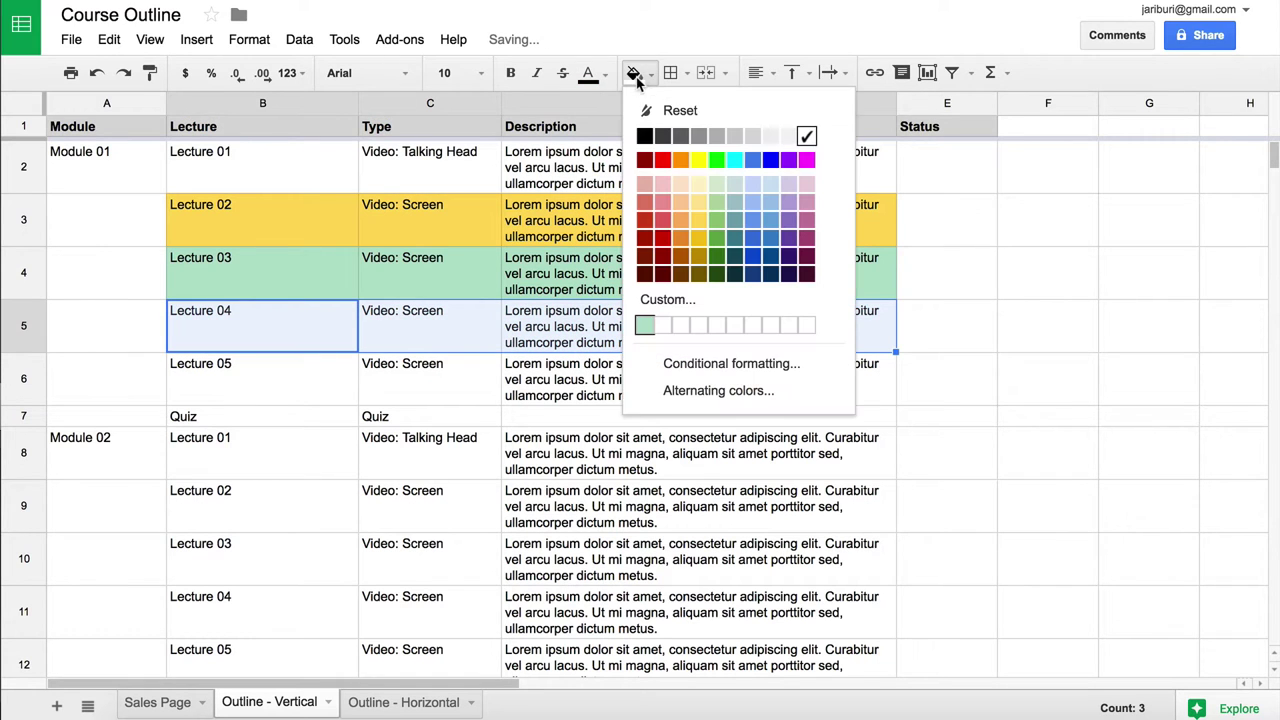
{"action": "left_click", "coordinate": [662, 222]}
{"action": "left_click", "coordinate": [826, 260]}
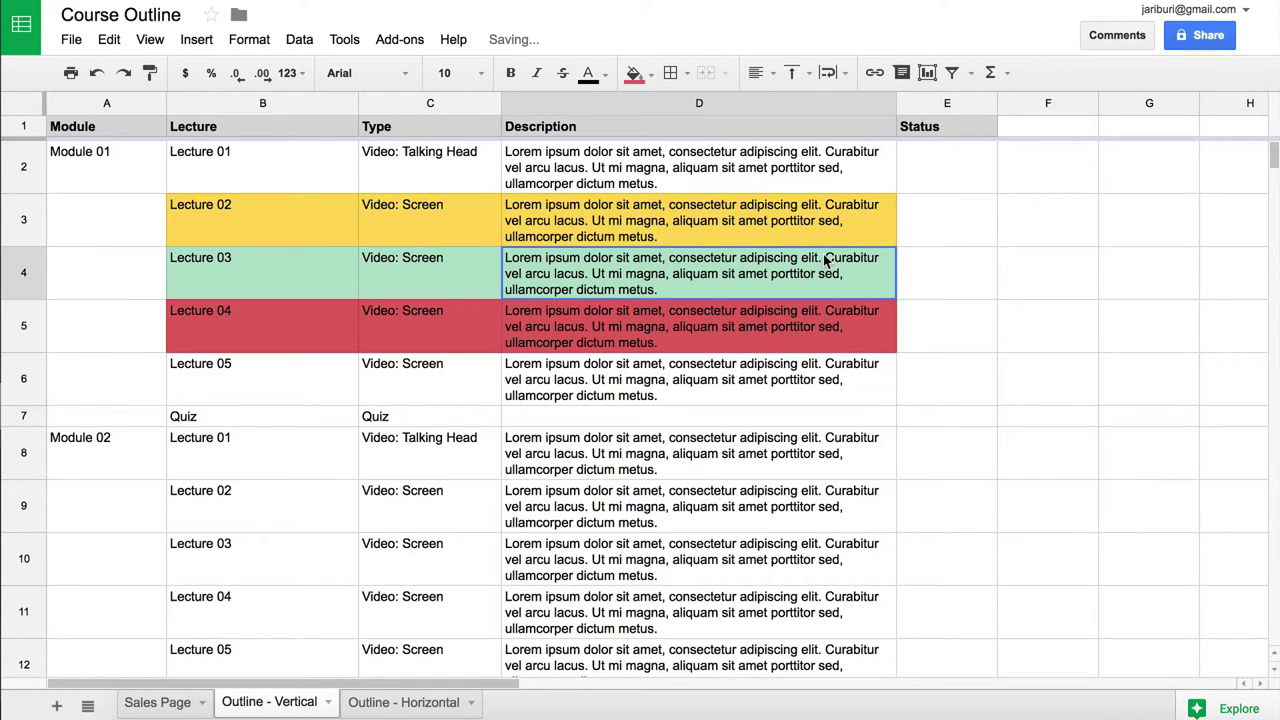
Undo the red, green and yellow fills on Module 01's Lecture 04, 03 and 02 rows.
{"action": "key", "text": "ctrl+z"}
{"action": "key", "text": "ctrl+z"}
{"action": "key", "text": "ctrl+z"}
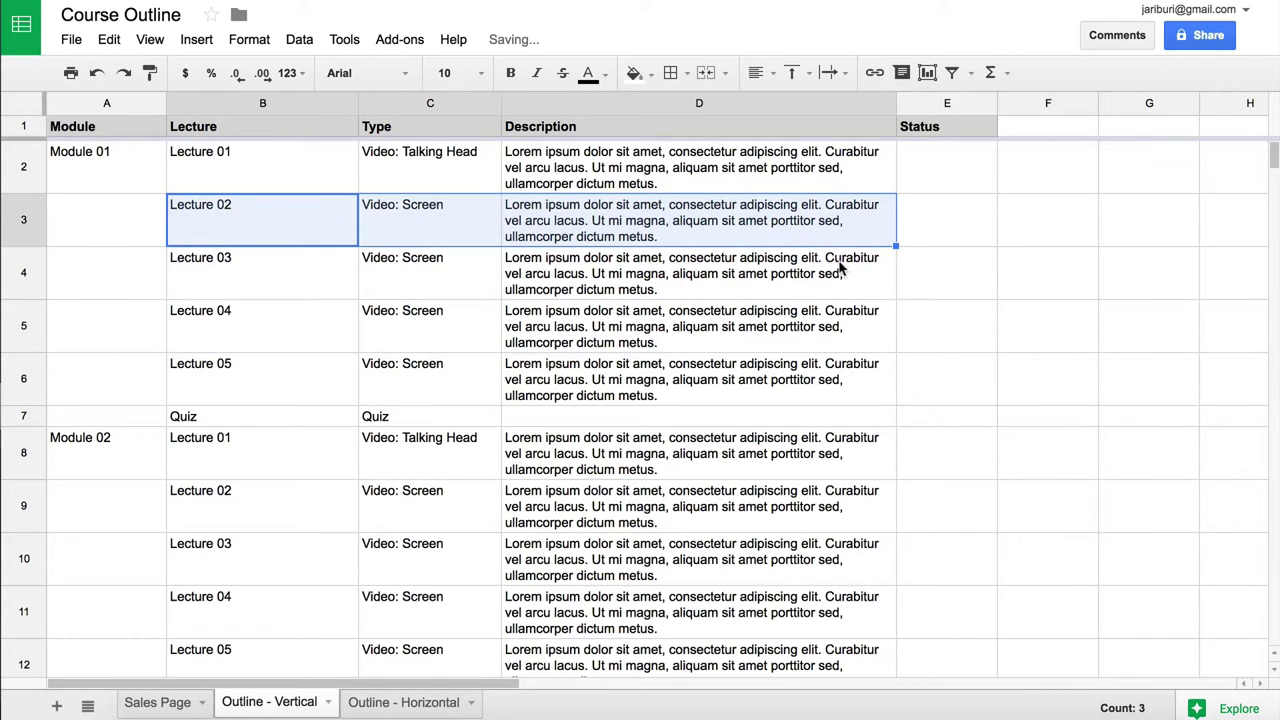
Review the conditional formatting rules of the Status column and close them.
{"action": "left_click", "coordinate": [945, 175]}
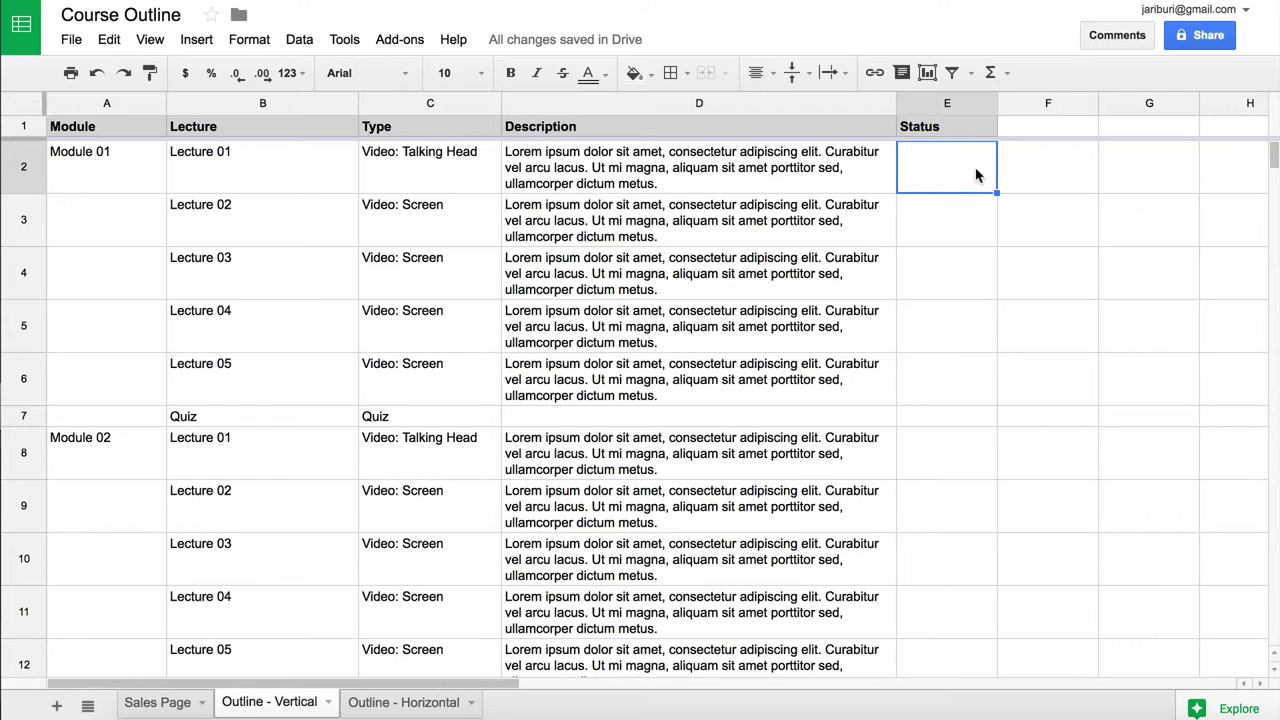
{"action": "right_click", "coordinate": [933, 110]}
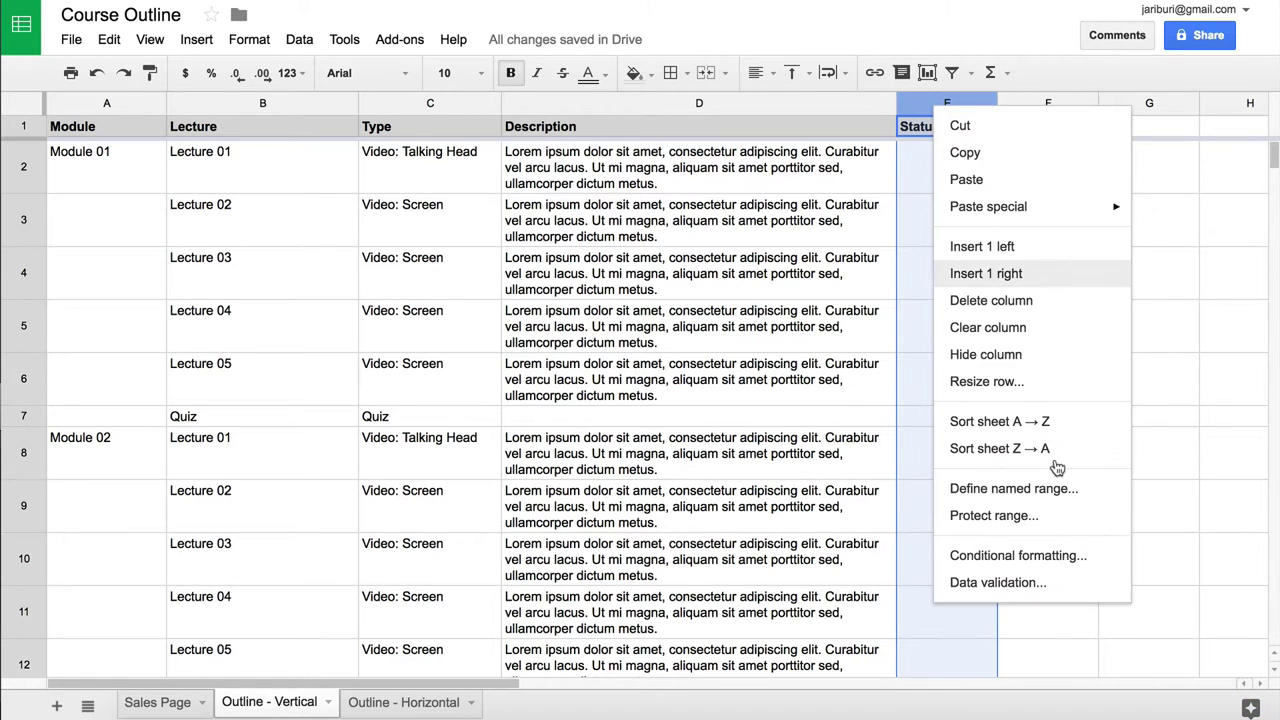
{"action": "left_click", "coordinate": [1040, 563]}
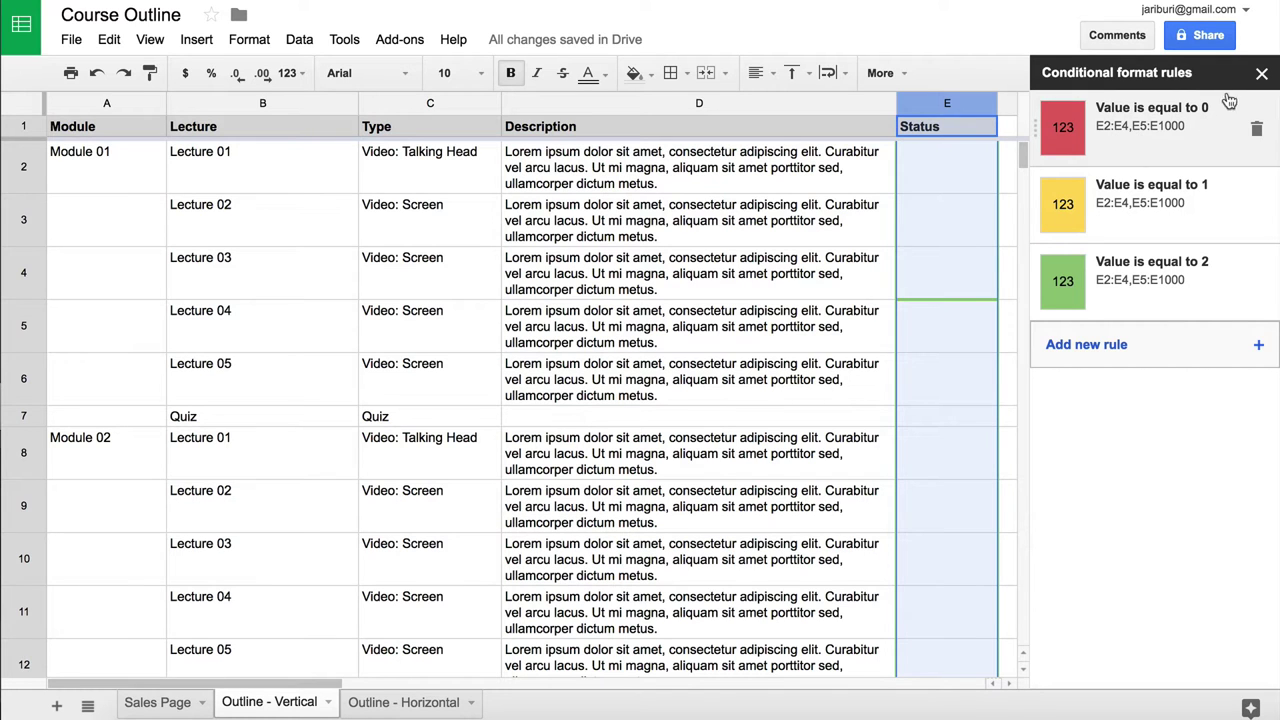
{"action": "left_click", "coordinate": [1262, 76]}
Set the Status of Module 01's Lecture 01 to 1 and Lecture 02 to 2.
{"action": "left_click", "coordinate": [937, 180]}
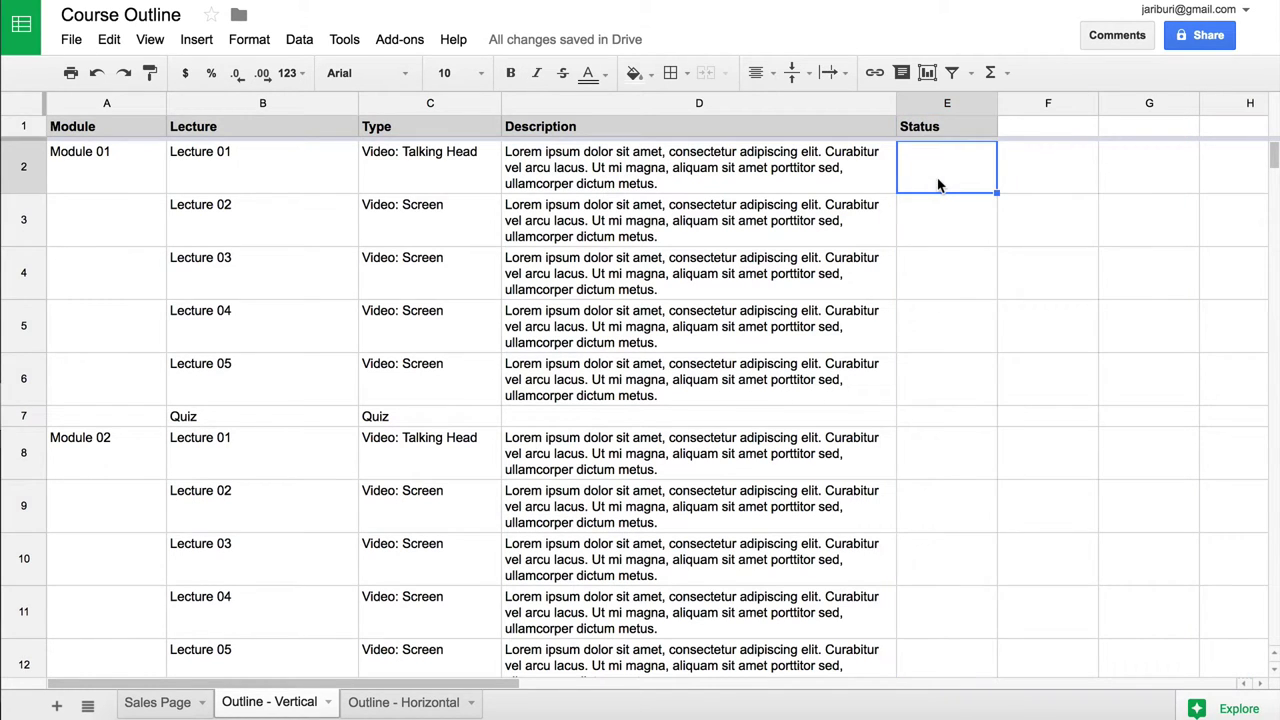
{"action": "type", "text": "1"}
{"action": "key", "text": "Return"}
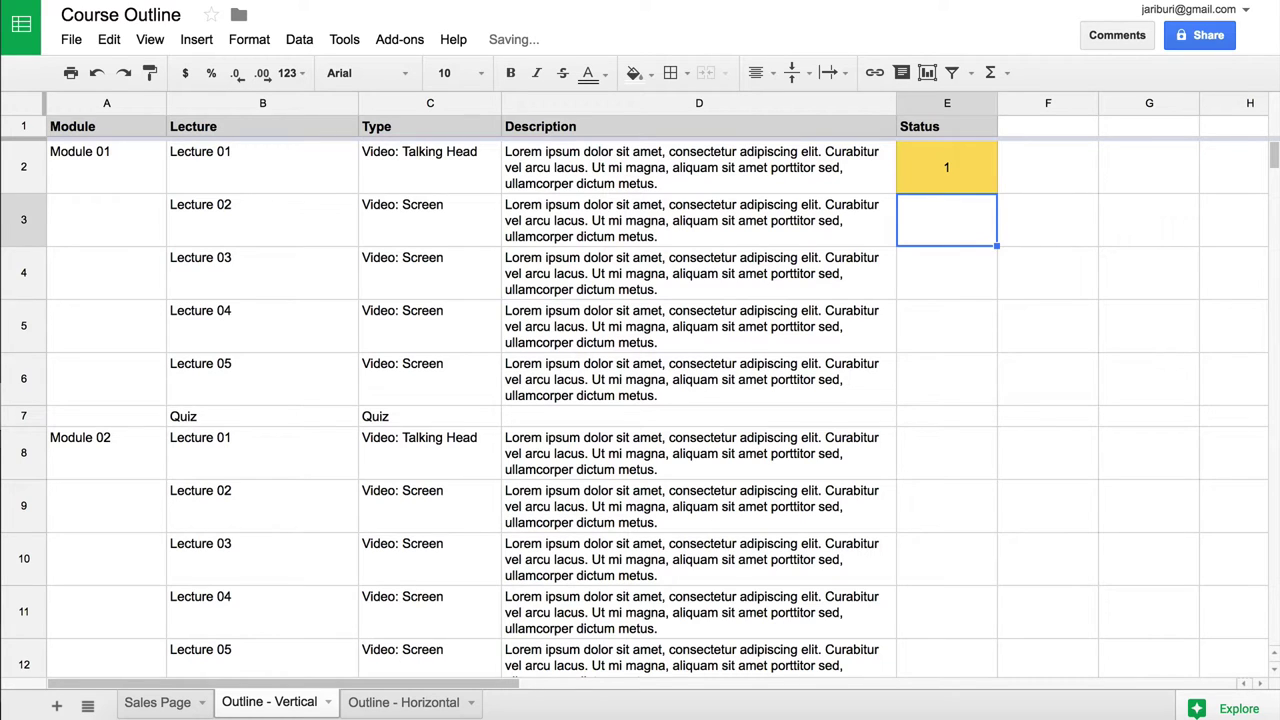
{"action": "type", "text": "2"}
{"action": "key", "text": "Return"}
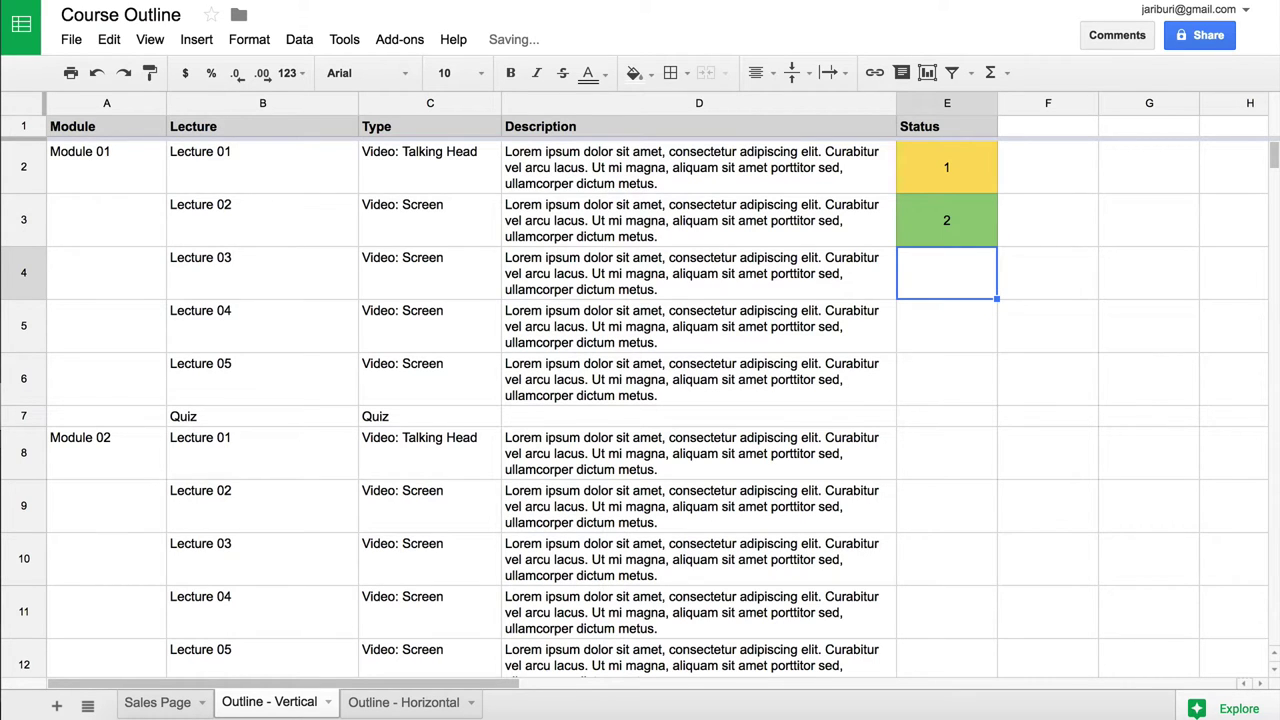
Try 3 as the Status of Module 01's Lecture 03, and replace it with 0.
{"action": "type", "text": "3"}
{"action": "key", "text": "Return"}
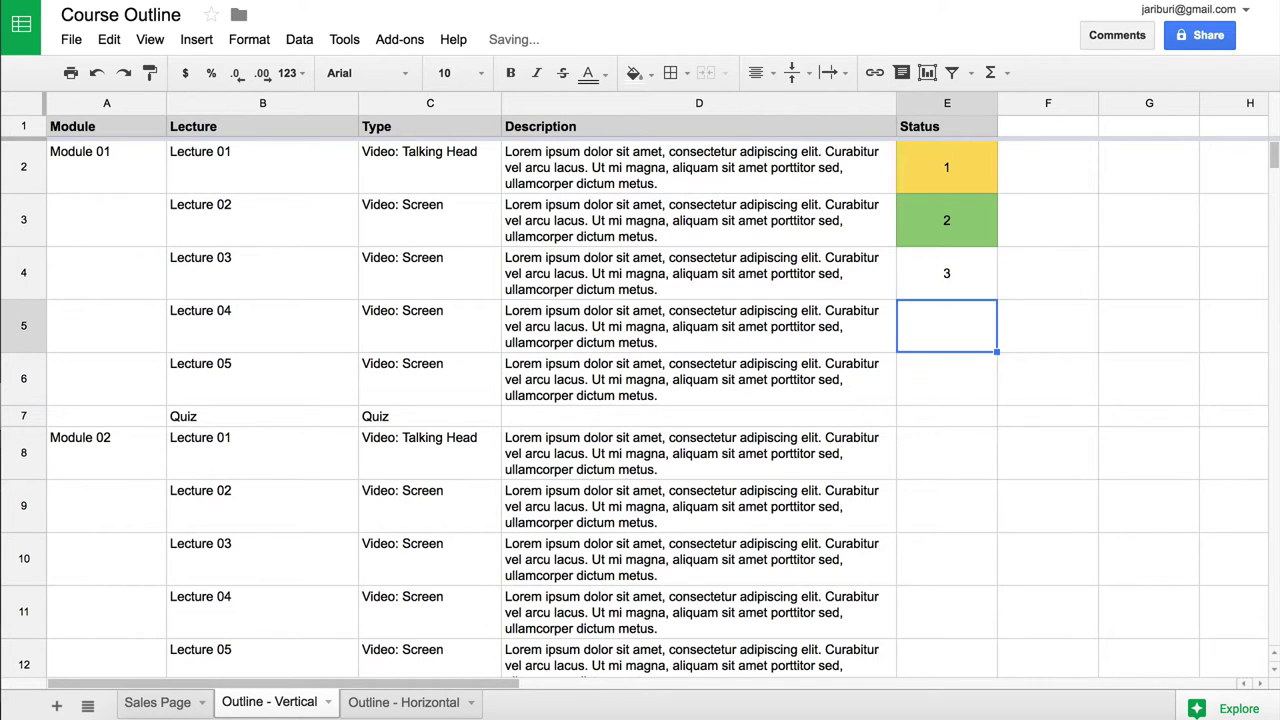
{"action": "left_click", "coordinate": [963, 272]}
{"action": "type", "text": "0"}
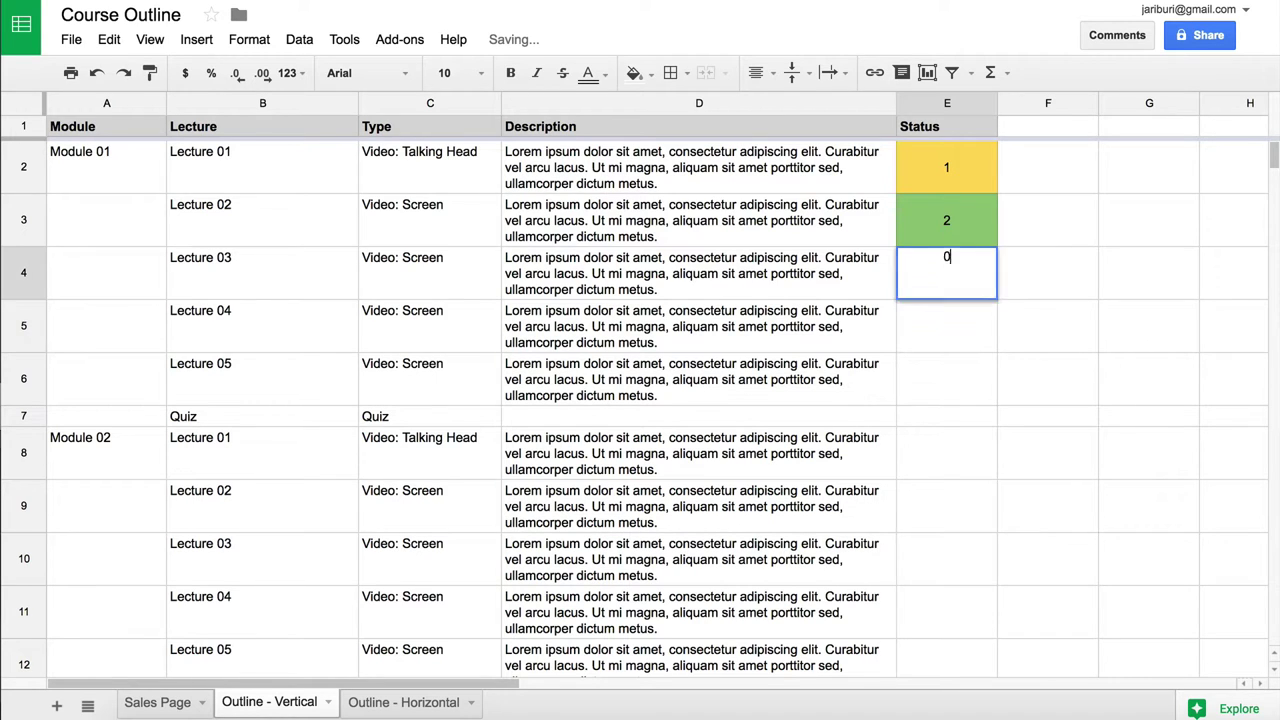
{"action": "key", "text": "Return"}
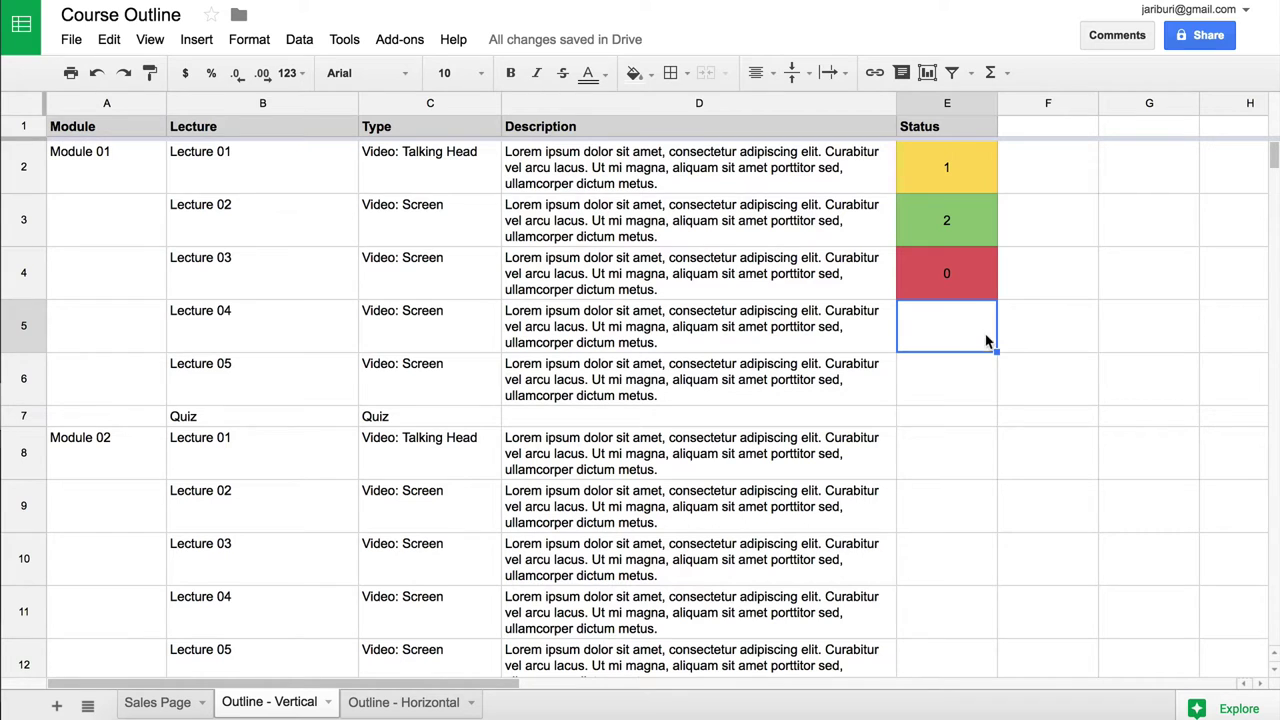
Add a conditional formatting rule to the Status column that fills cells equal to 3 with blue.
{"action": "left_click", "coordinate": [937, 108]}
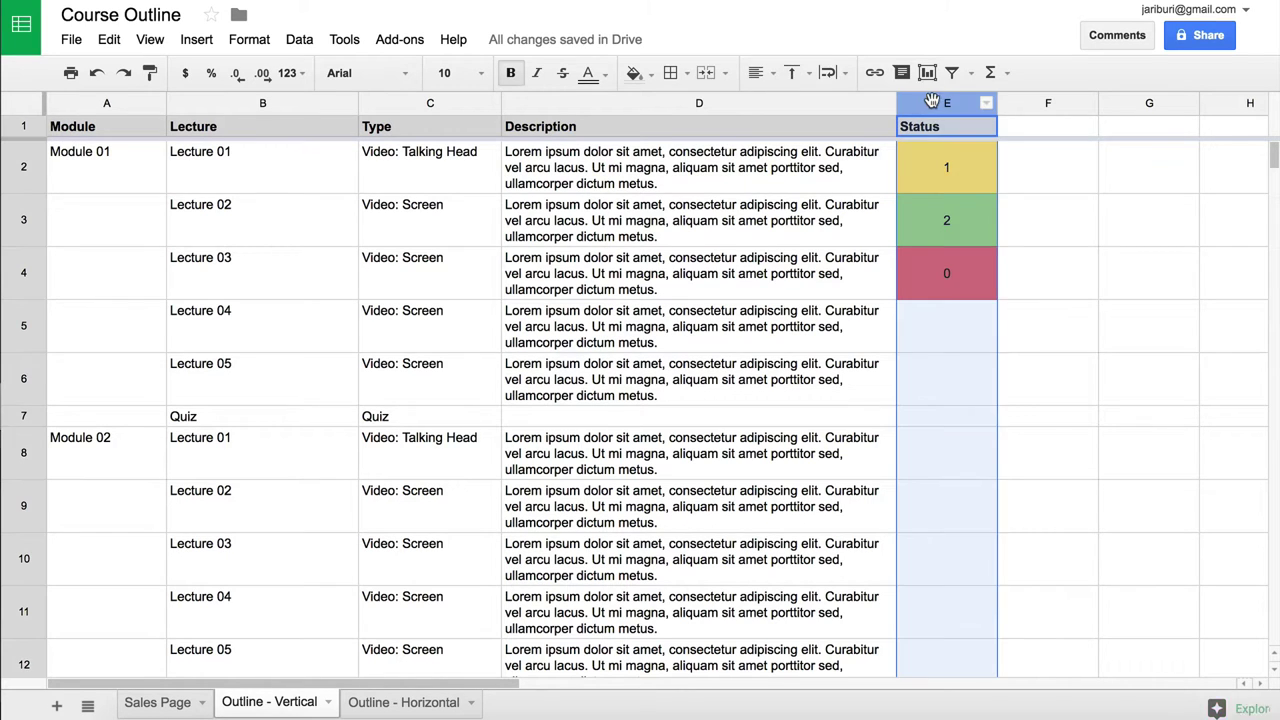
{"action": "right_click", "coordinate": [930, 107]}
{"action": "left_click", "coordinate": [1018, 556]}
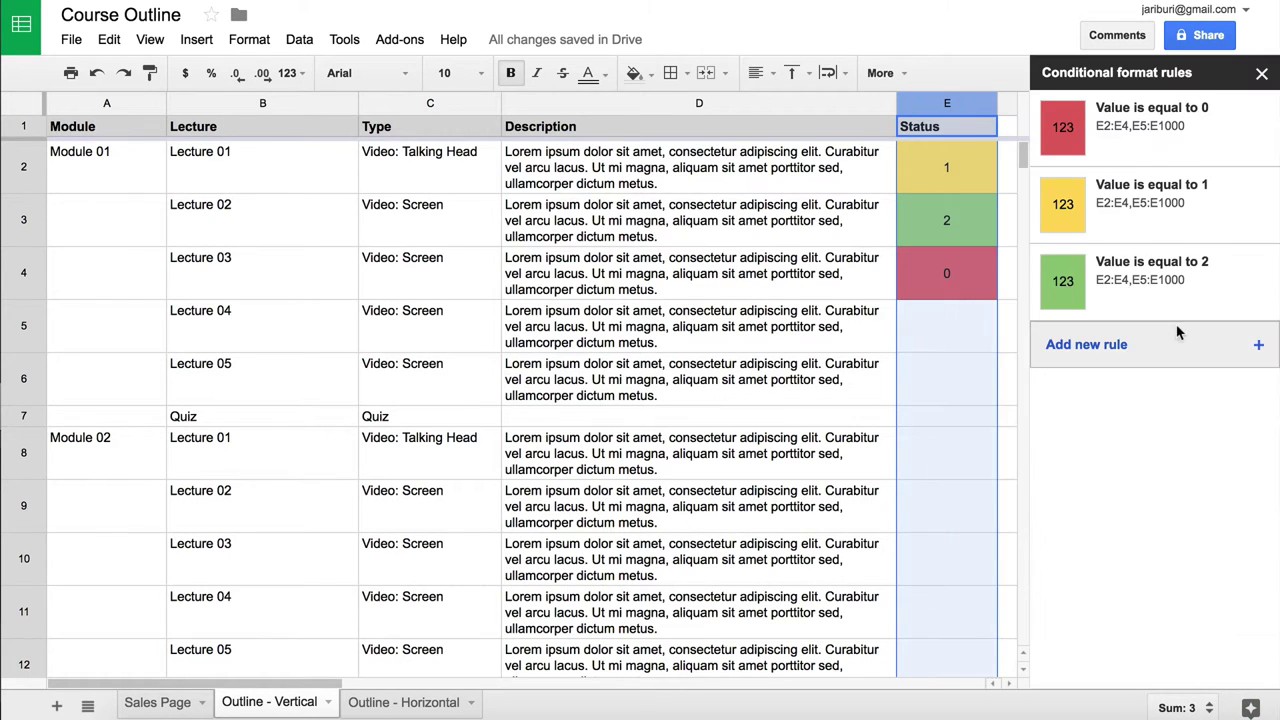
{"action": "left_click", "coordinate": [1045, 352]}
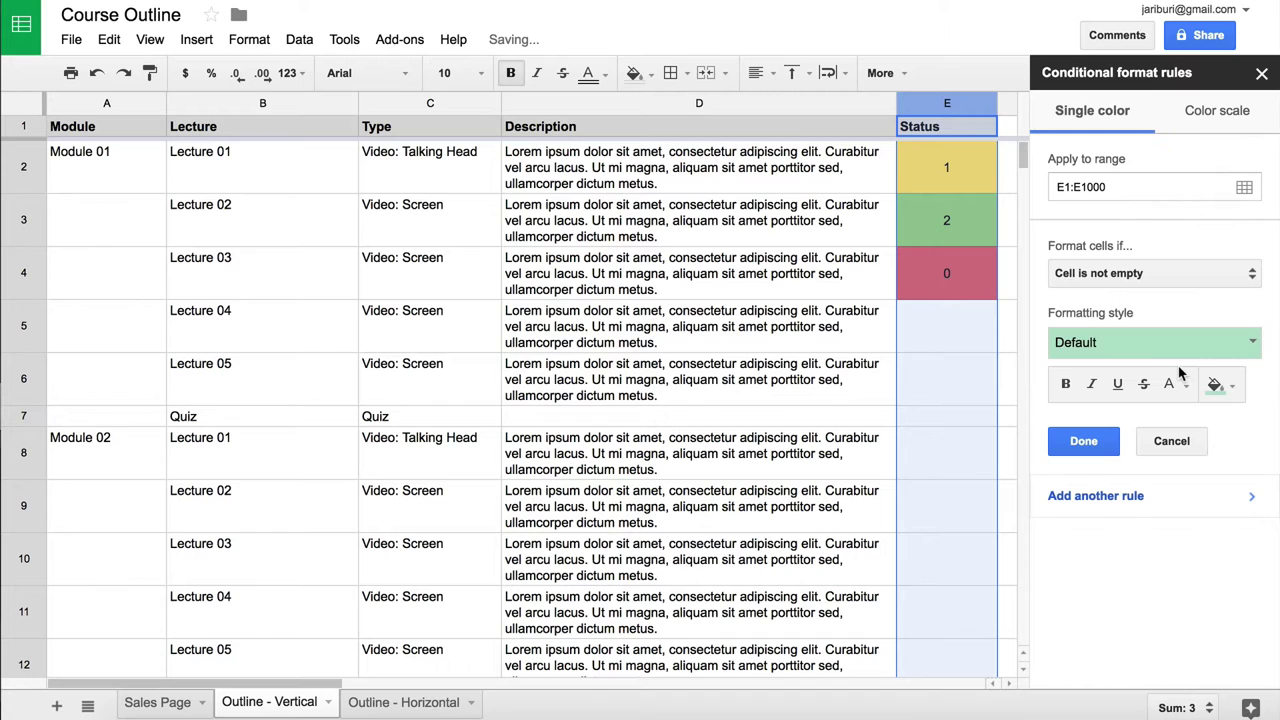
{"action": "left_click", "coordinate": [1149, 276]}
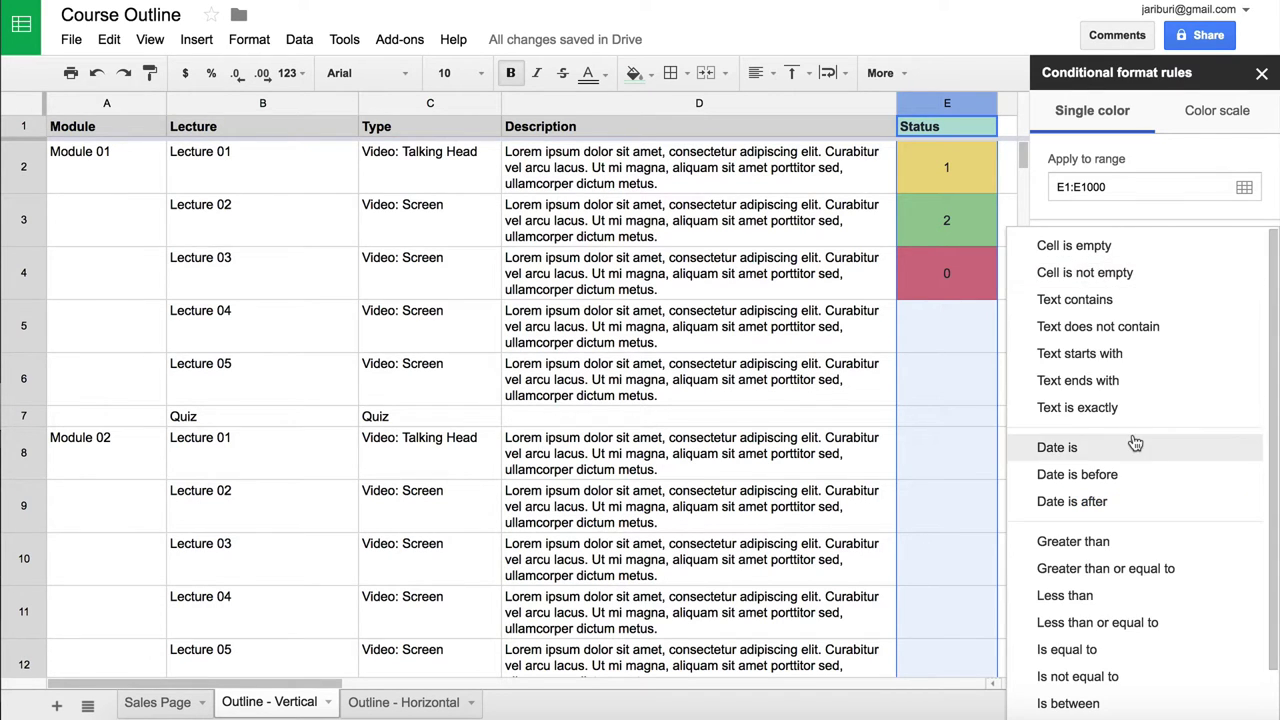
{"action": "left_click", "coordinate": [1131, 651]}
{"action": "left_click", "coordinate": [1097, 307]}
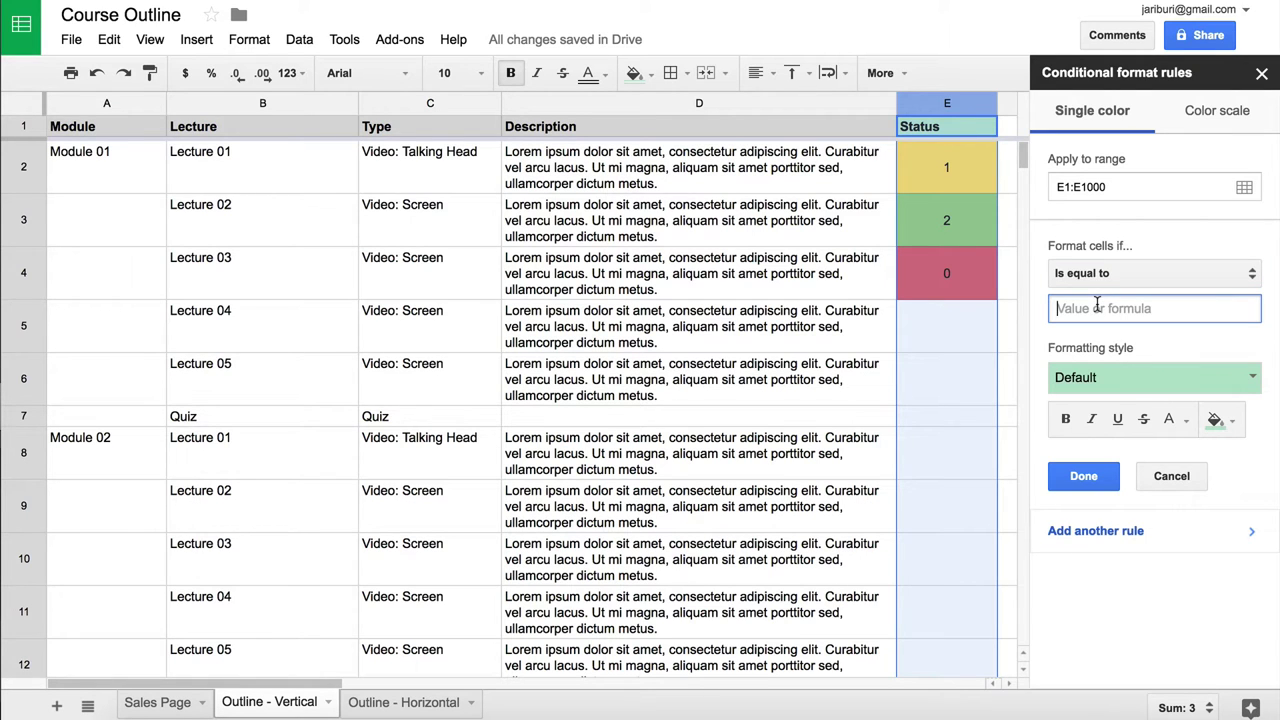
{"action": "type", "text": "3"}
{"action": "left_click", "coordinate": [1226, 421]}
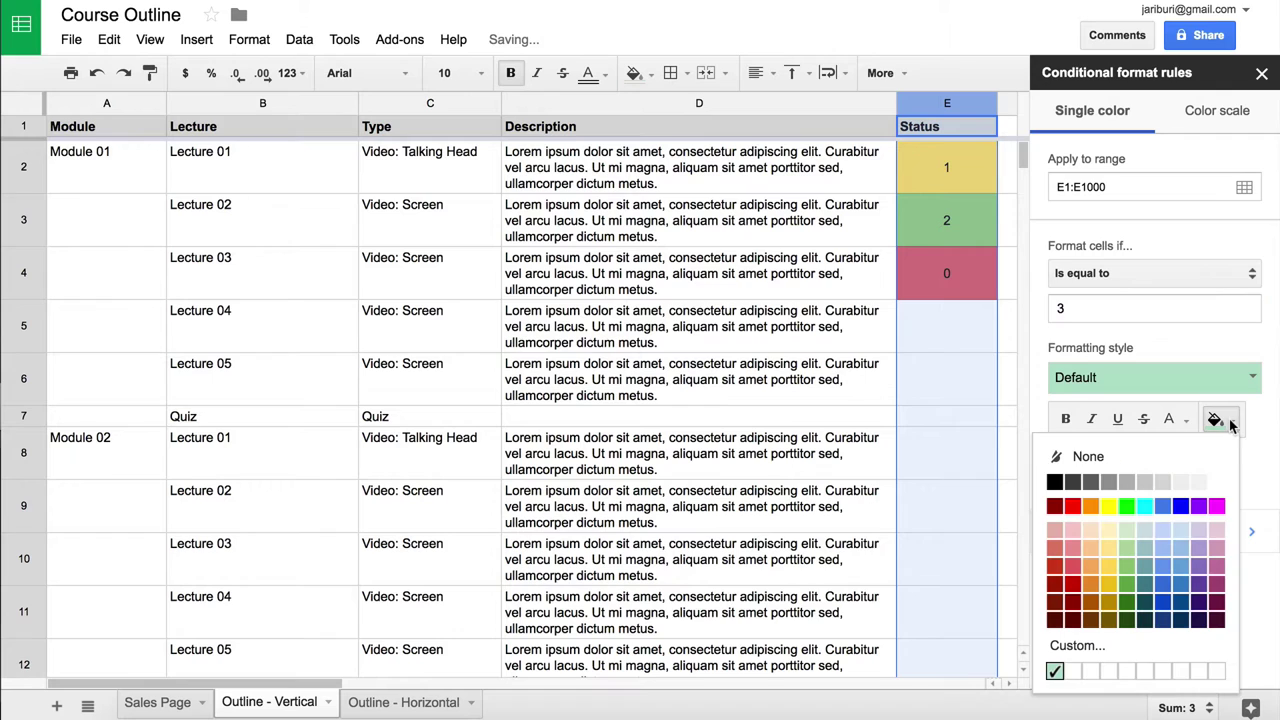
{"action": "left_click", "coordinate": [1172, 566]}
{"action": "left_click", "coordinate": [1098, 482]}
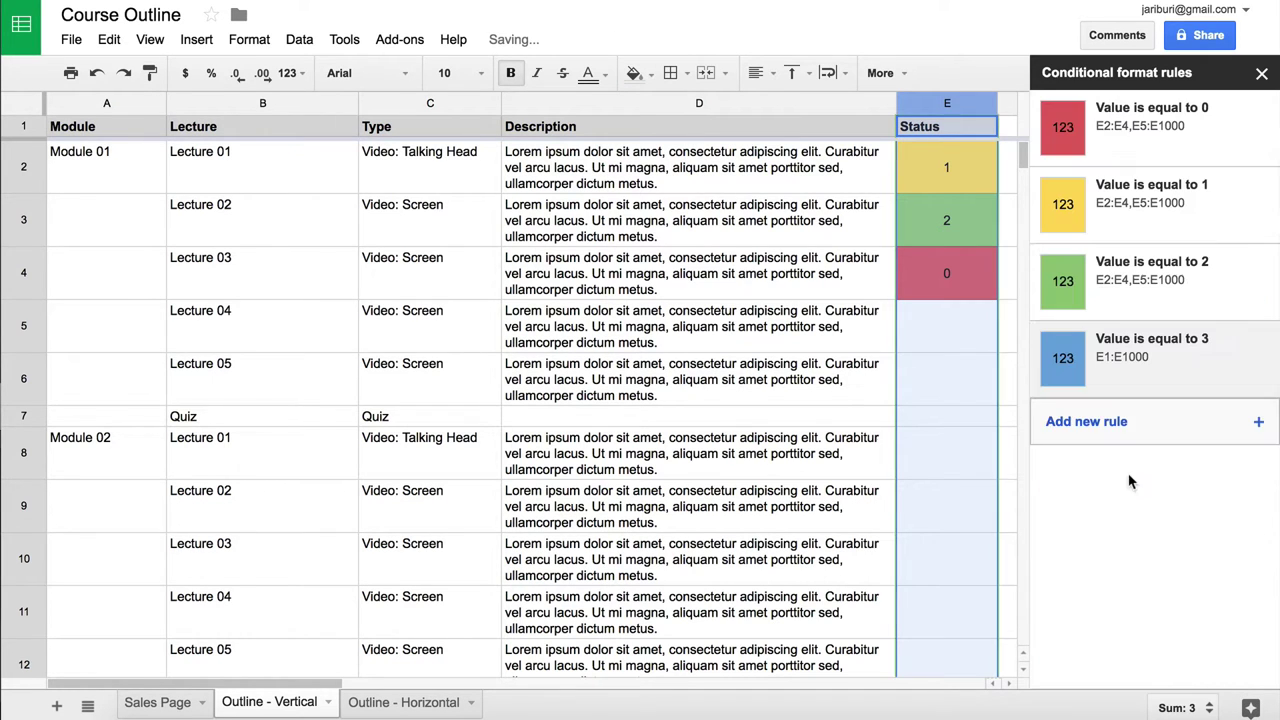
Set the Status of Module 01's Lecture 04 to 3.
{"action": "left_click", "coordinate": [973, 350]}
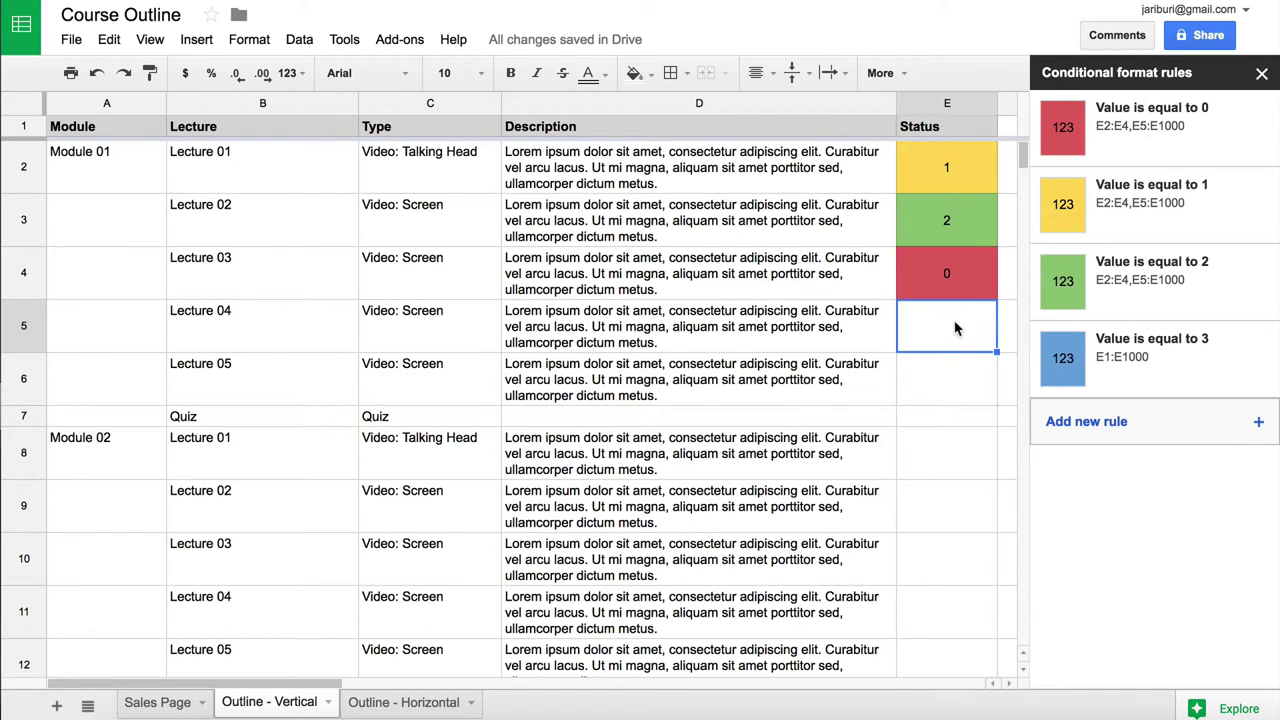
{"action": "type", "text": "3"}
{"action": "key", "text": "Return"}
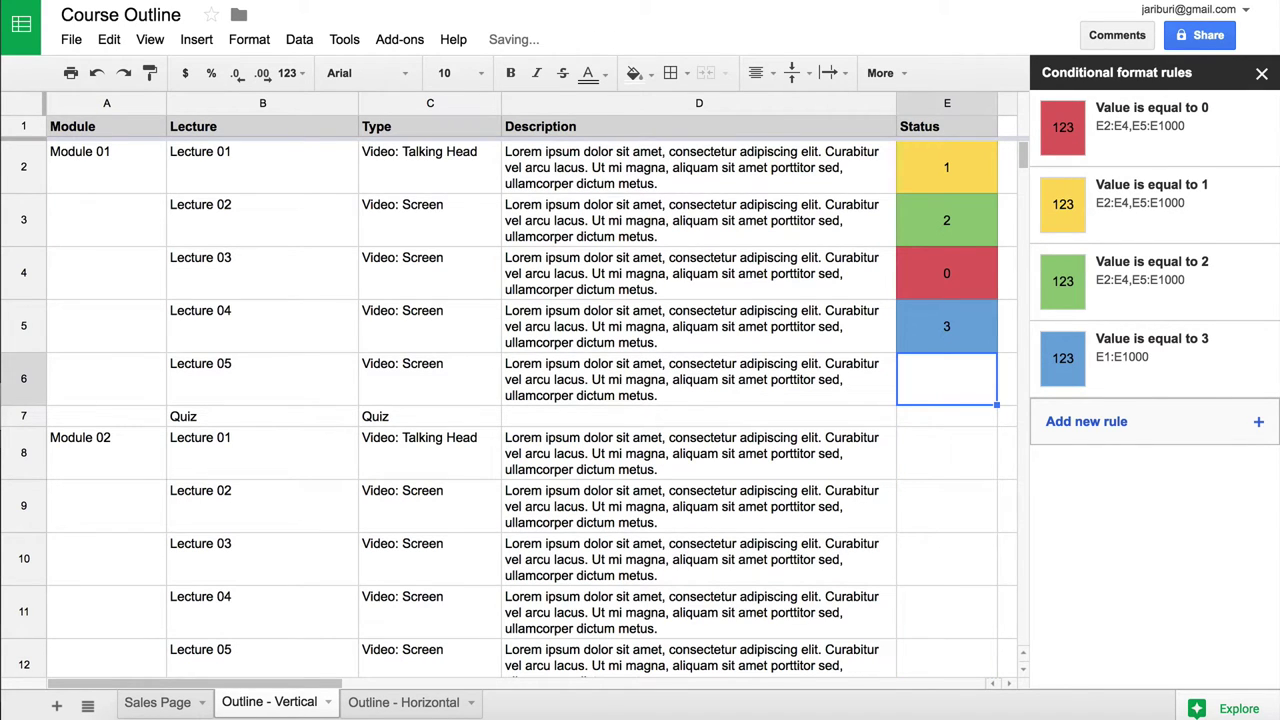
Delete the blue conditional formatting rule for value 3 and clear the Status of Module 01's Lecture 04.
{"action": "left_click", "coordinate": [1249, 362]}
{"action": "left_click", "coordinate": [953, 340]}
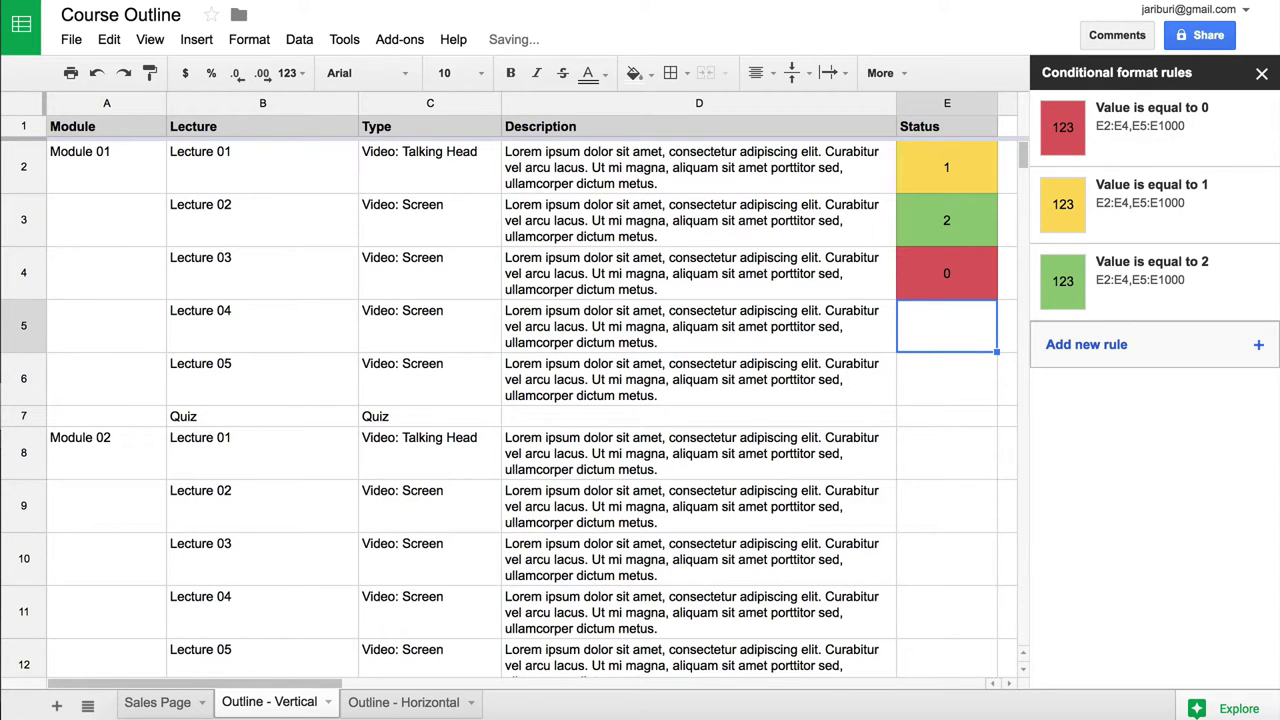
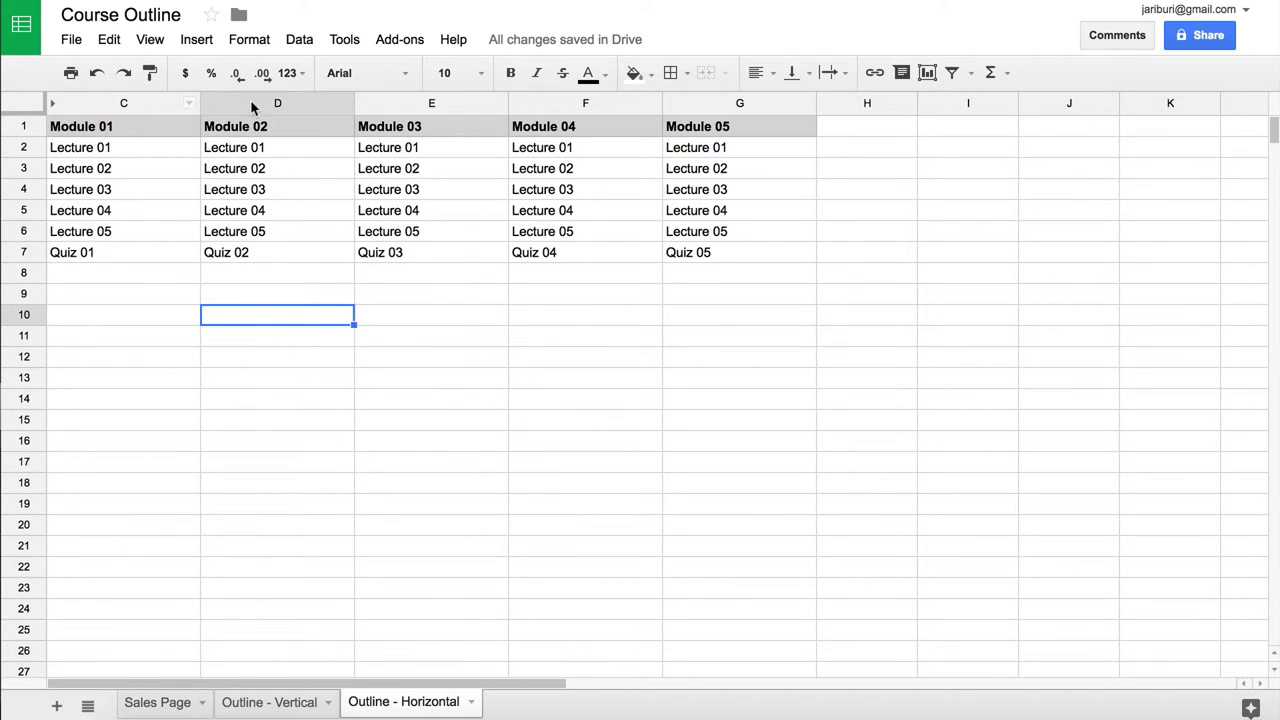
Examine the Module 01 and Module 02 columns and their headings in the Outline - Horizontal sheet.
{"action": "left_click", "coordinate": [163, 167]}
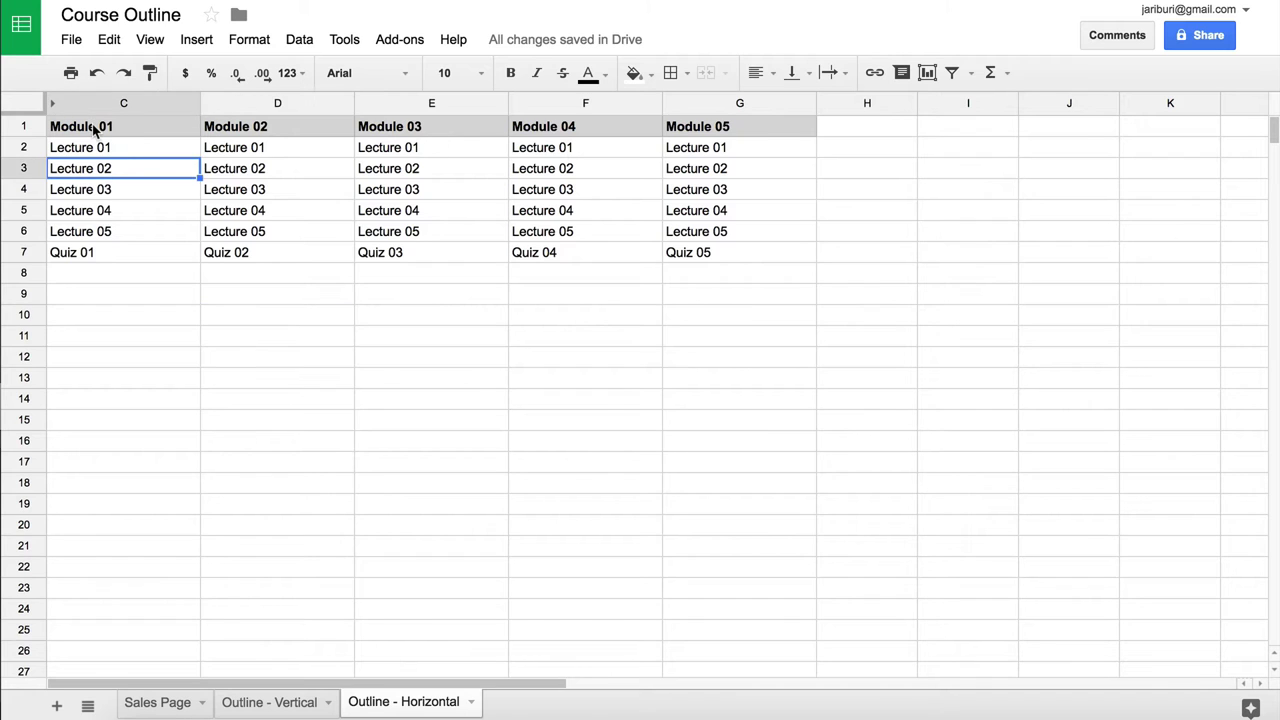
{"action": "left_click", "coordinate": [93, 128]}
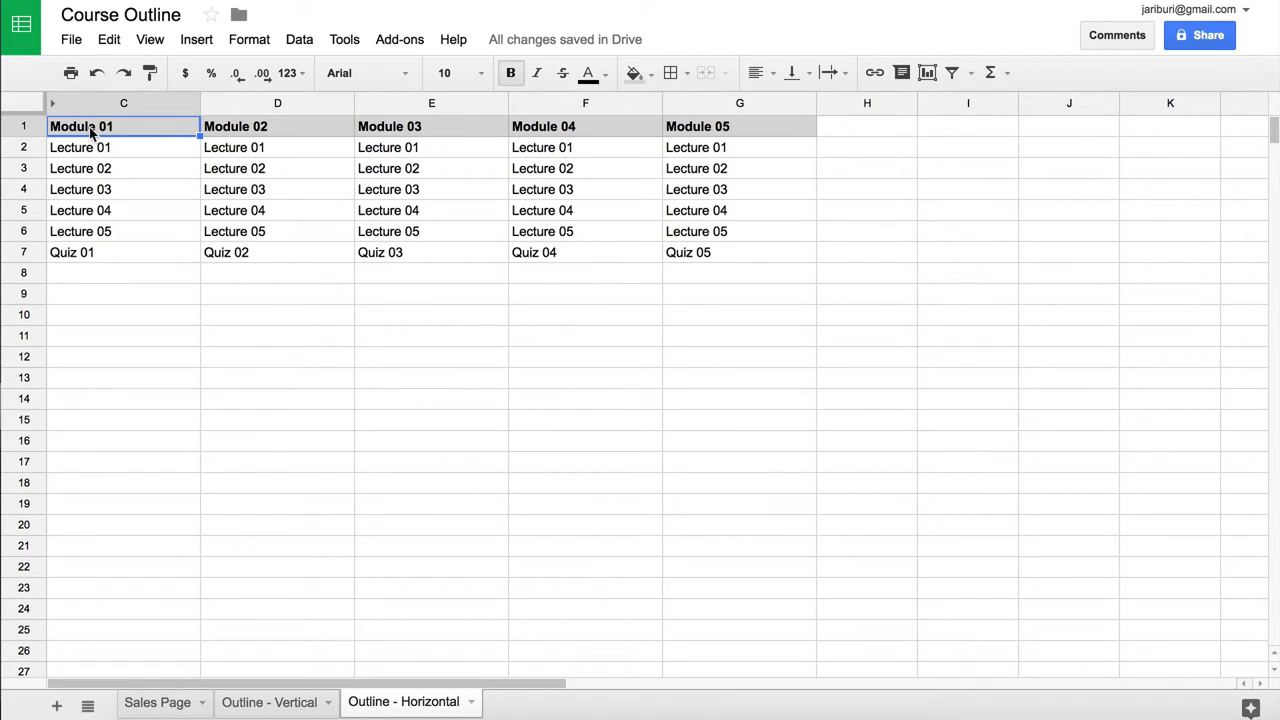
{"action": "double_click", "coordinate": [100, 128]}
{"action": "double_click", "coordinate": [265, 127]}
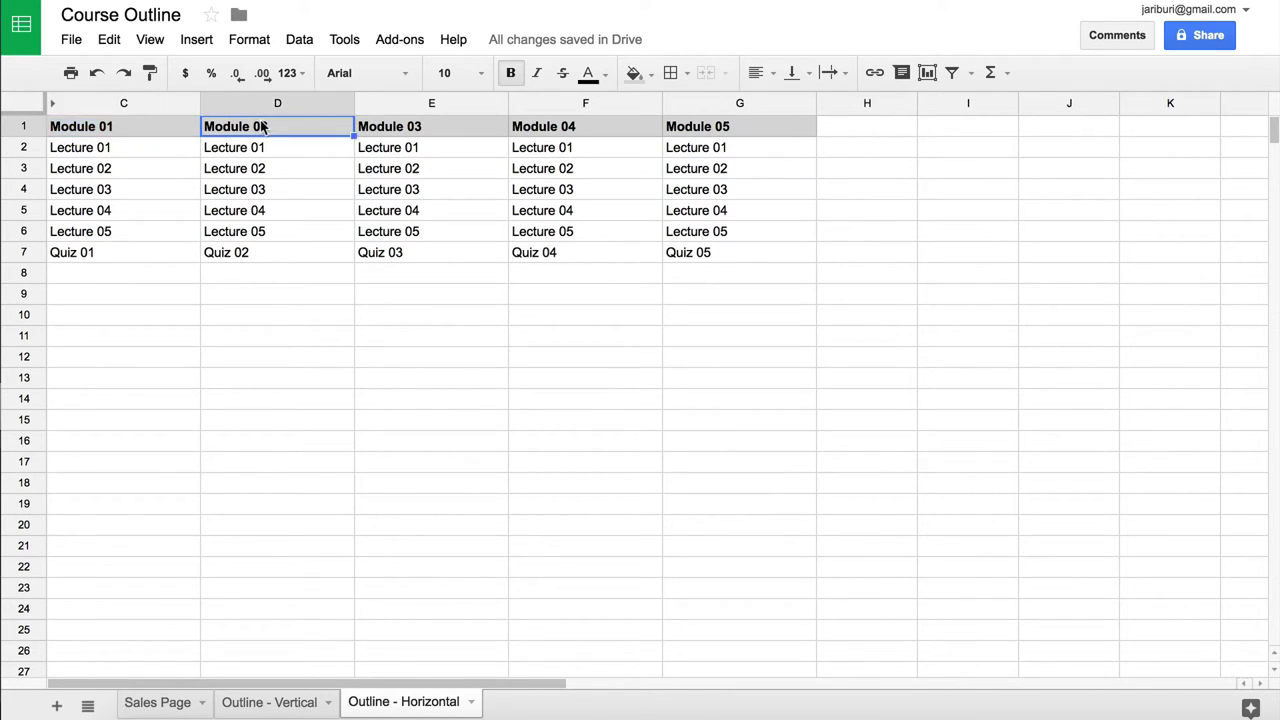
Examine the lecture and quiz entries across the Module 01 to Module 03 columns in the Outline - Horizontal sheet.
{"action": "double_click", "coordinate": [446, 128]}
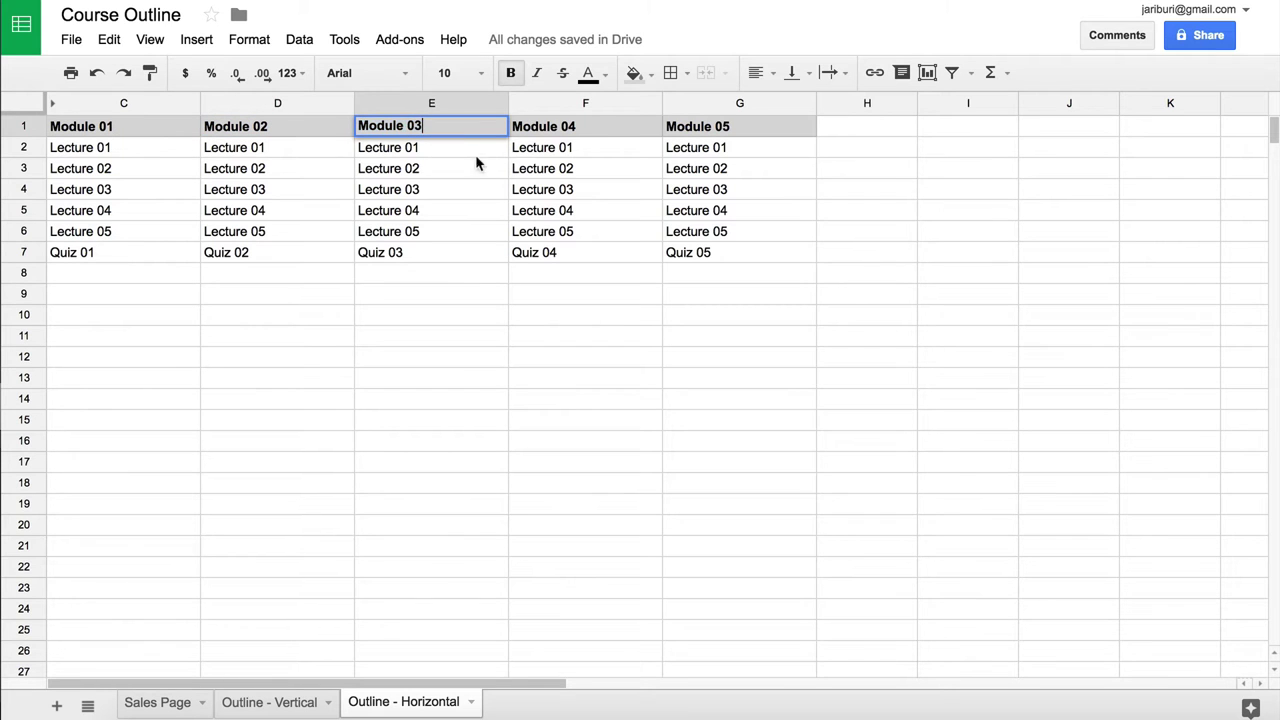
{"action": "left_click", "coordinate": [463, 190]}
{"action": "left_click", "coordinate": [144, 196]}
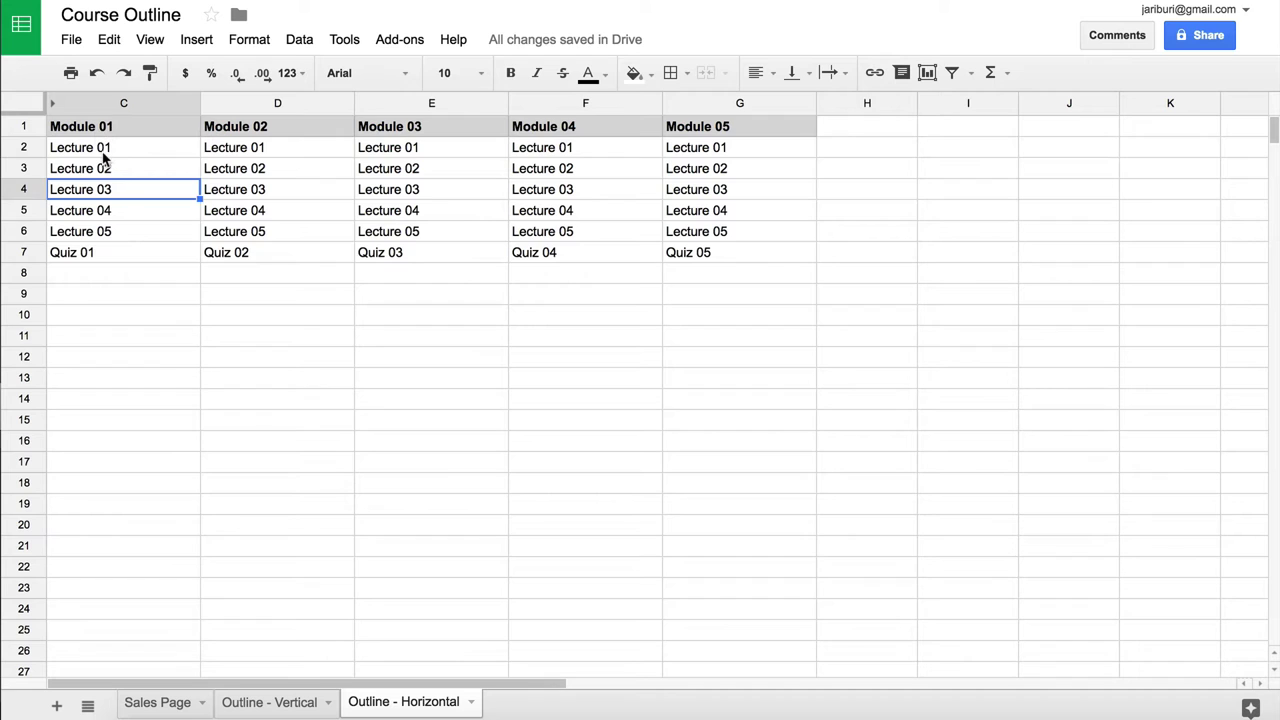
{"action": "left_click", "coordinate": [104, 152]}
{"action": "left_click", "coordinate": [115, 231]}
{"action": "left_click", "coordinate": [309, 191]}
{"action": "left_click", "coordinate": [218, 214]}
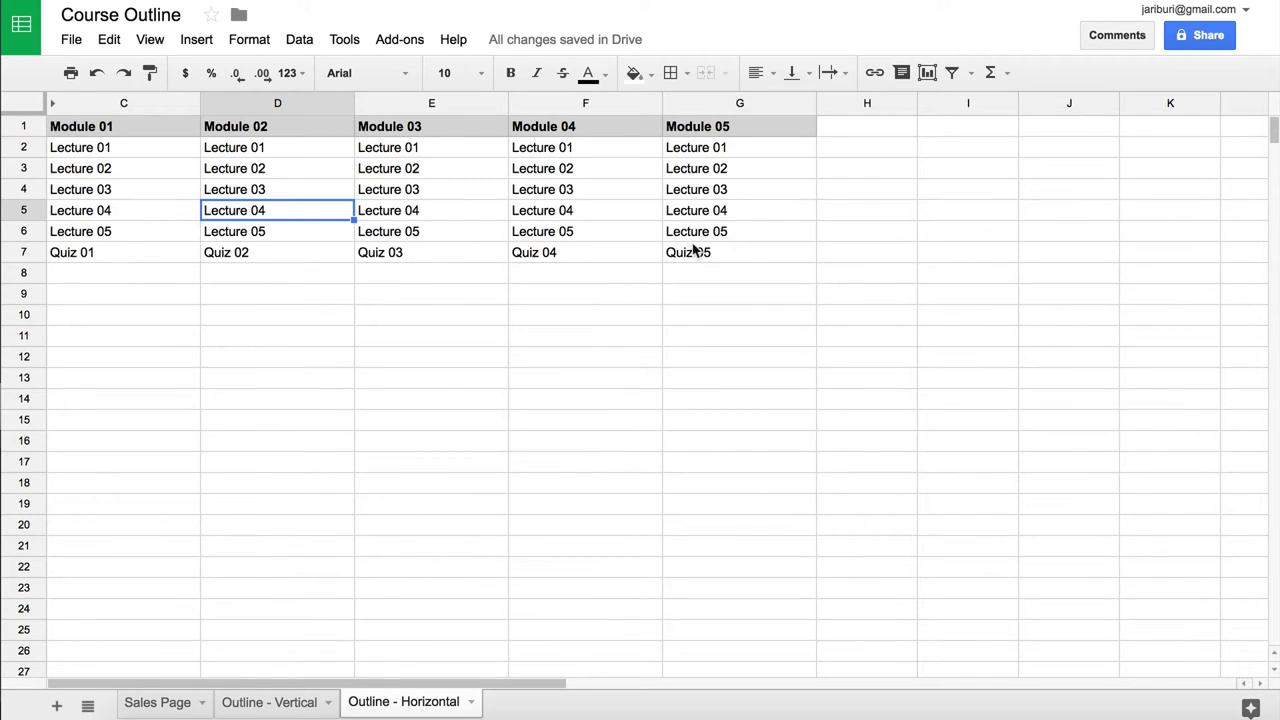
{"action": "left_click", "coordinate": [310, 254]}
{"action": "left_click", "coordinate": [425, 238]}
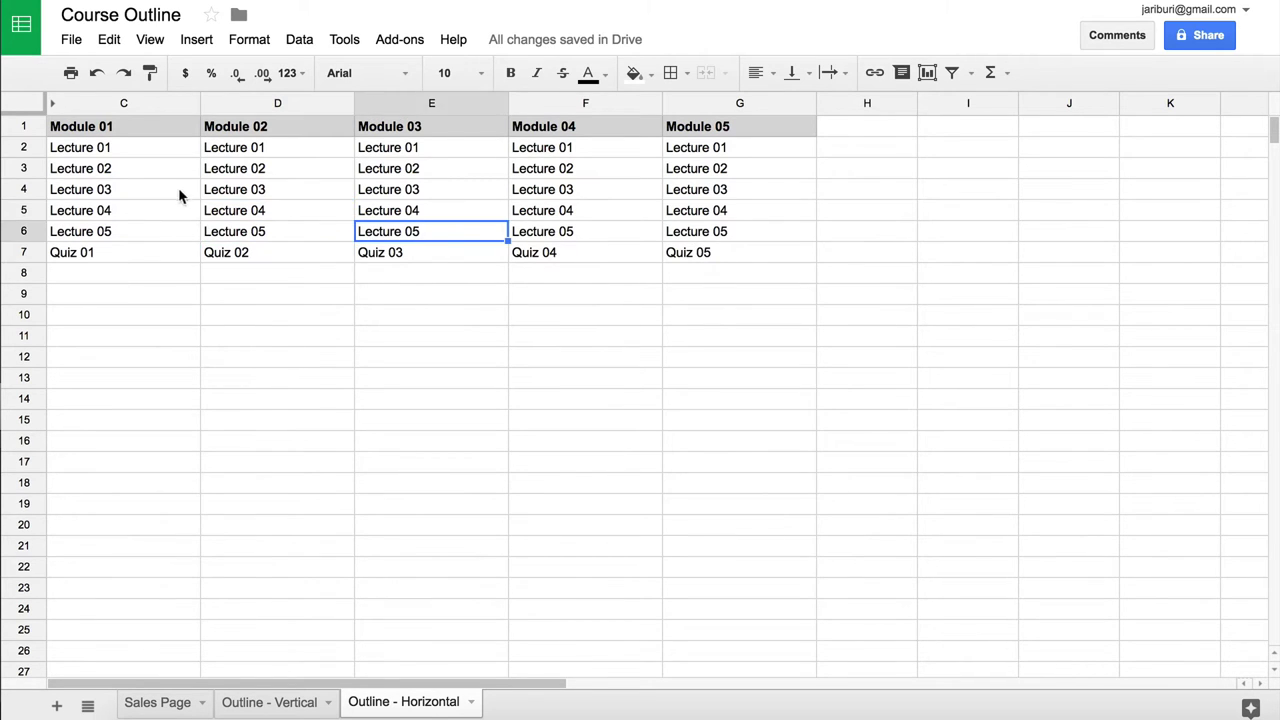
Fill Module 01's cells from Lecture 01 to Quiz 01 with light green.
{"action": "left_click_drag", "start_coordinate": [114, 152], "coordinate": [123, 252]}
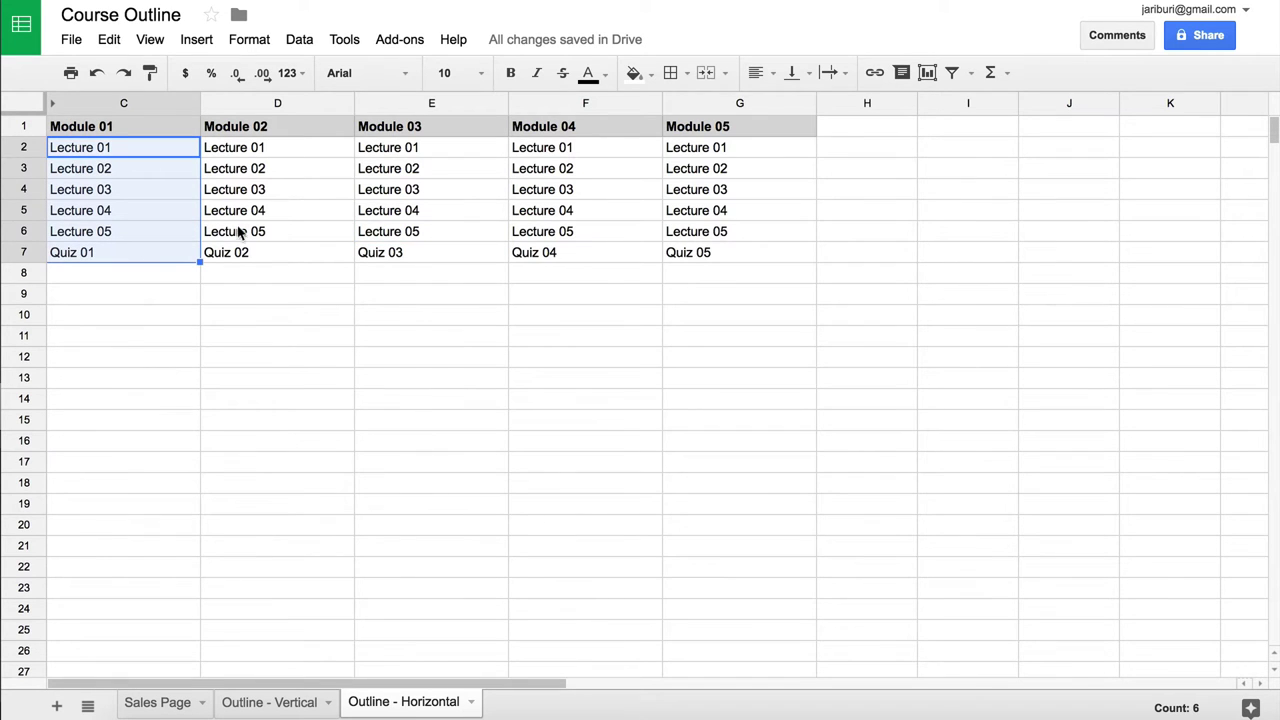
{"action": "left_click", "coordinate": [634, 72]}
{"action": "left_click", "coordinate": [716, 219]}
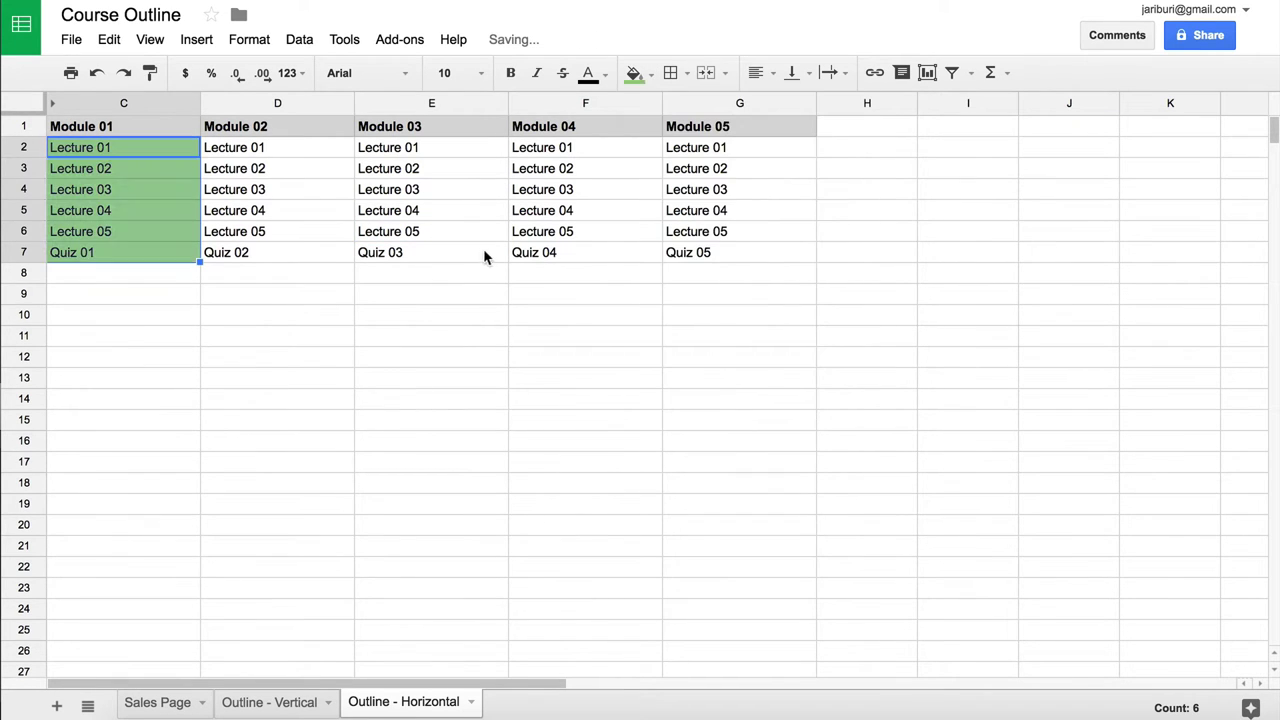
{"action": "left_click", "coordinate": [489, 256]}
Fill Module 02's Lecture 01 and Lecture 02 cells with light yellow.
{"action": "left_click_drag", "start_coordinate": [283, 150], "coordinate": [355, 170]}
{"action": "left_click", "coordinate": [634, 72]}
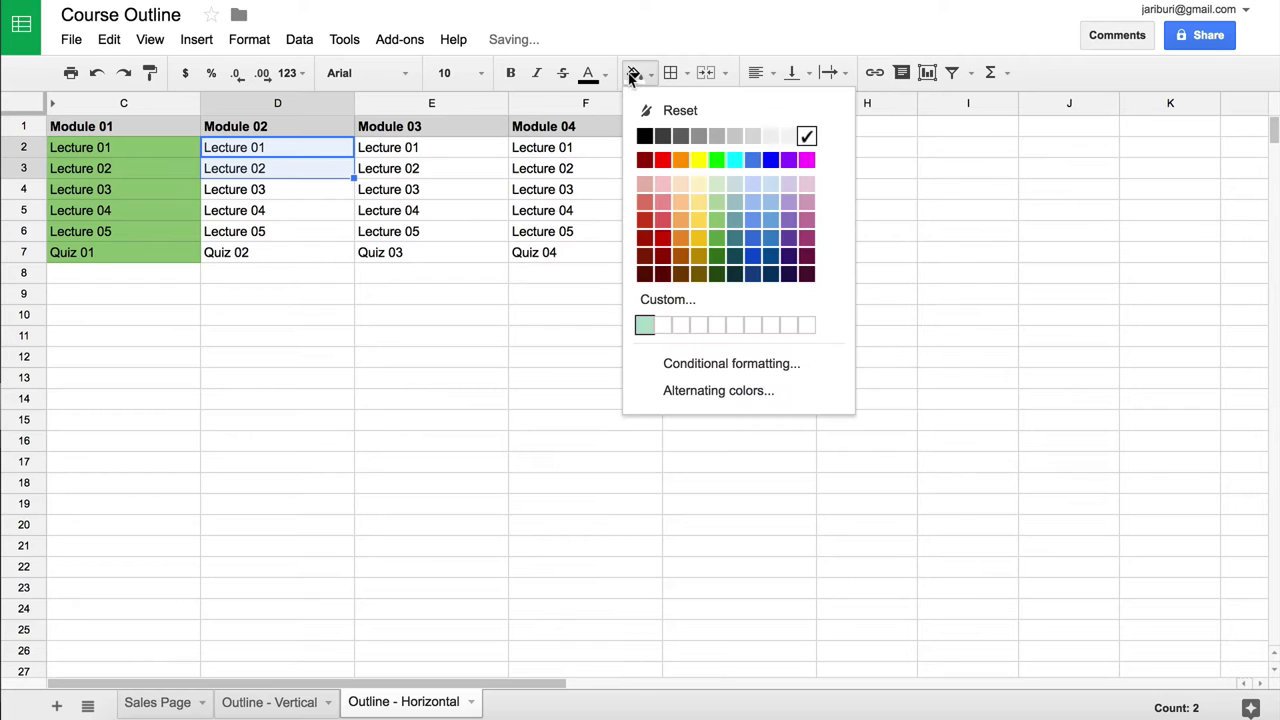
{"action": "left_click", "coordinate": [700, 222]}
{"action": "left_click", "coordinate": [265, 206]}
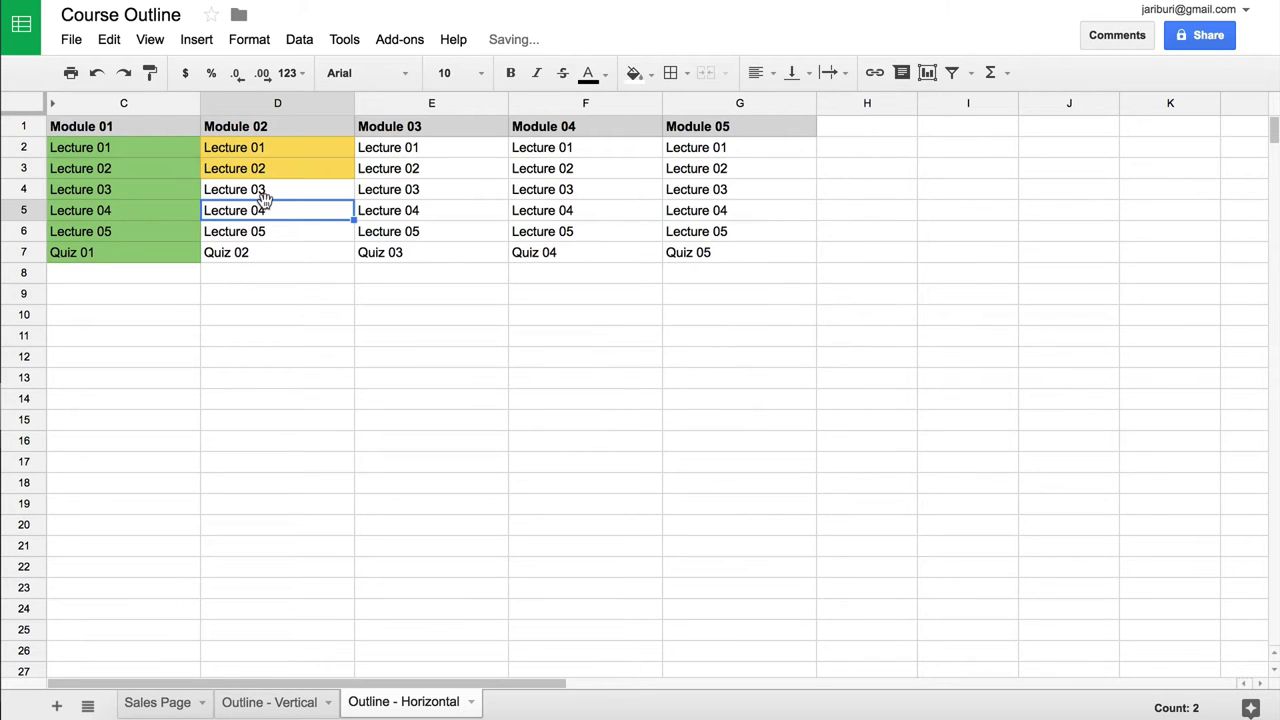
Fill Module 01's Lecture 04 cell with light red.
{"action": "left_click", "coordinate": [95, 210]}
{"action": "left_click", "coordinate": [638, 73]}
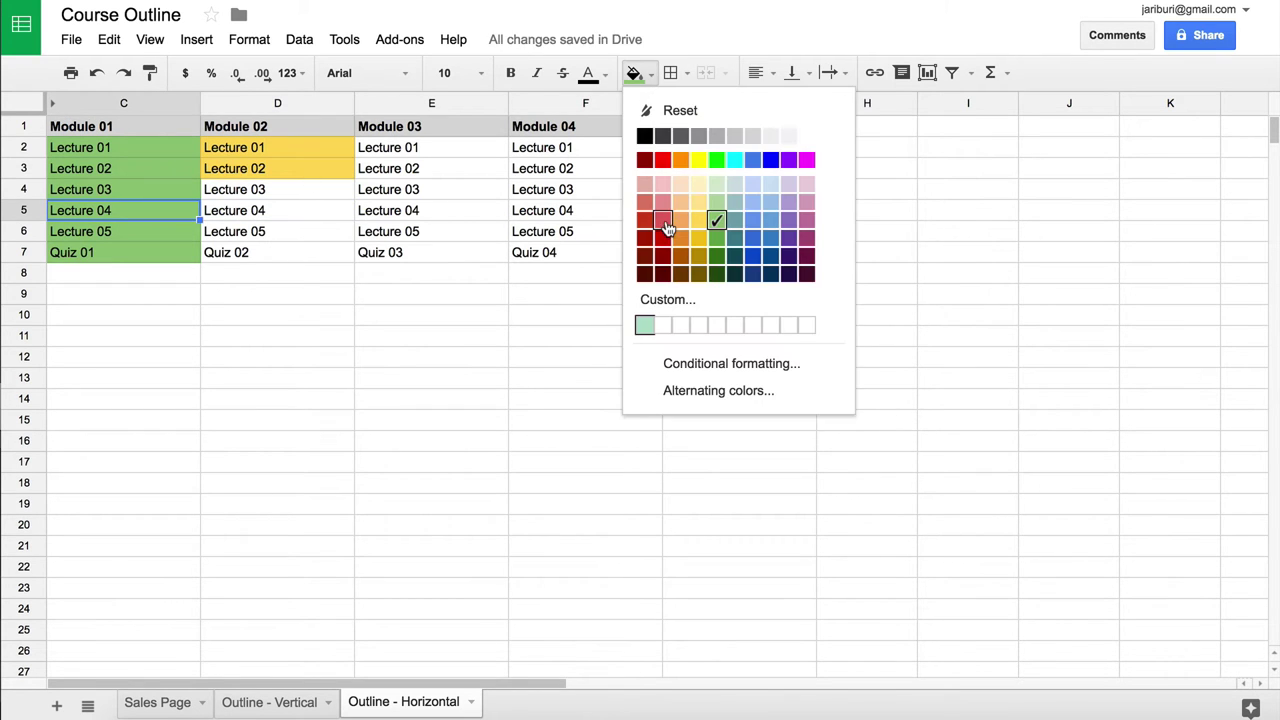
{"action": "left_click", "coordinate": [664, 220]}
{"action": "left_click", "coordinate": [336, 330]}
{"action": "left_click", "coordinate": [372, 298]}
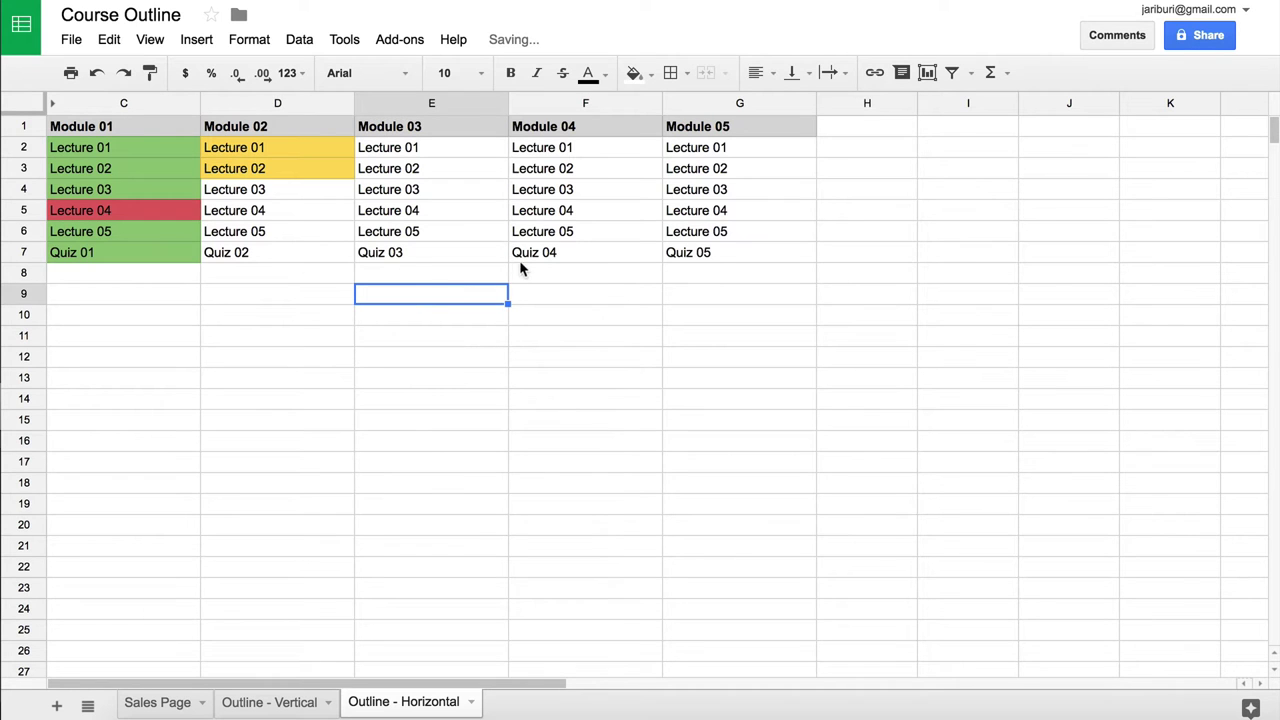
Fill all lecture and quiz cells of Module 01 through Module 04 with light green.
{"action": "left_click_drag", "start_coordinate": [574, 251], "coordinate": [60, 148]}
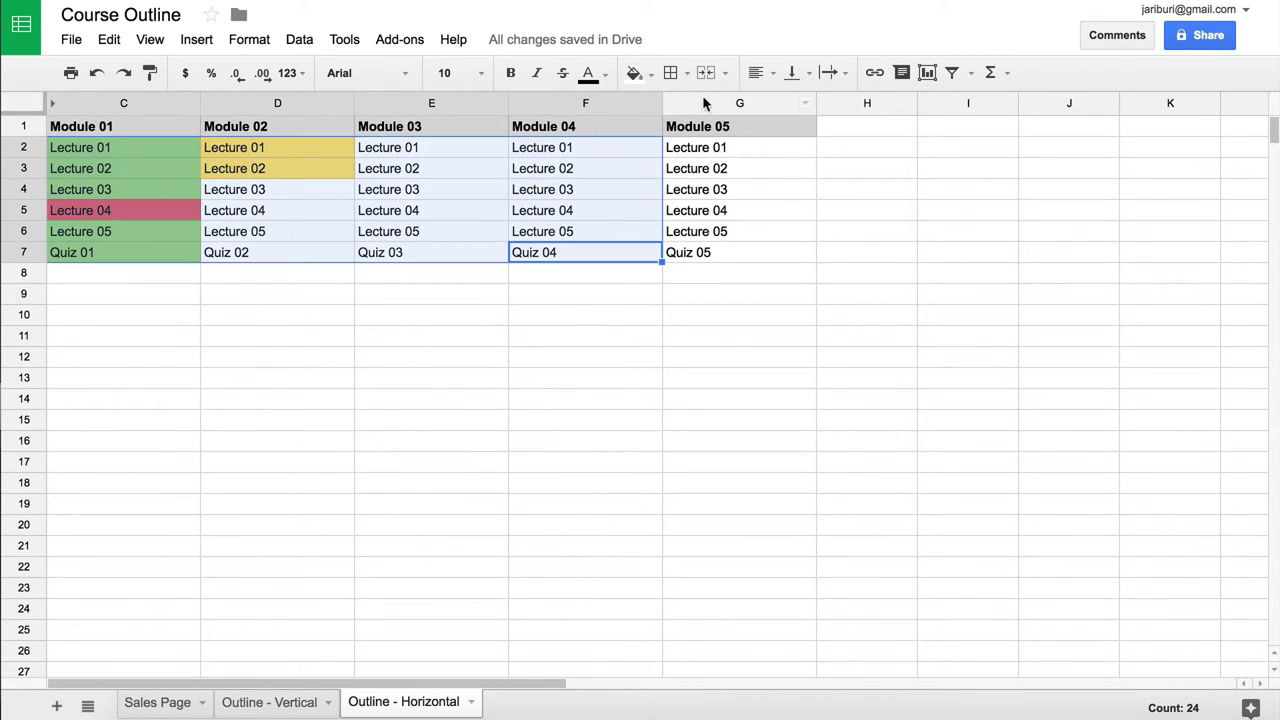
{"action": "left_click", "coordinate": [640, 75]}
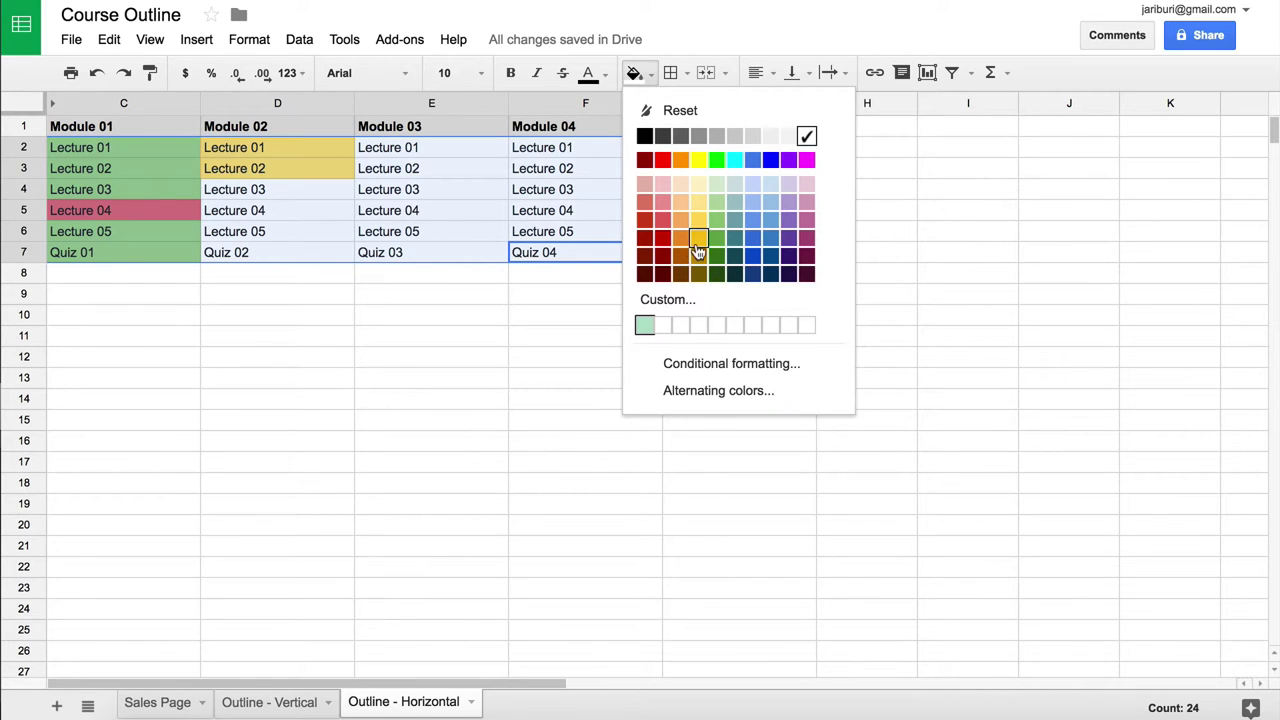
{"action": "left_click", "coordinate": [716, 219]}
{"action": "left_click", "coordinate": [575, 316]}
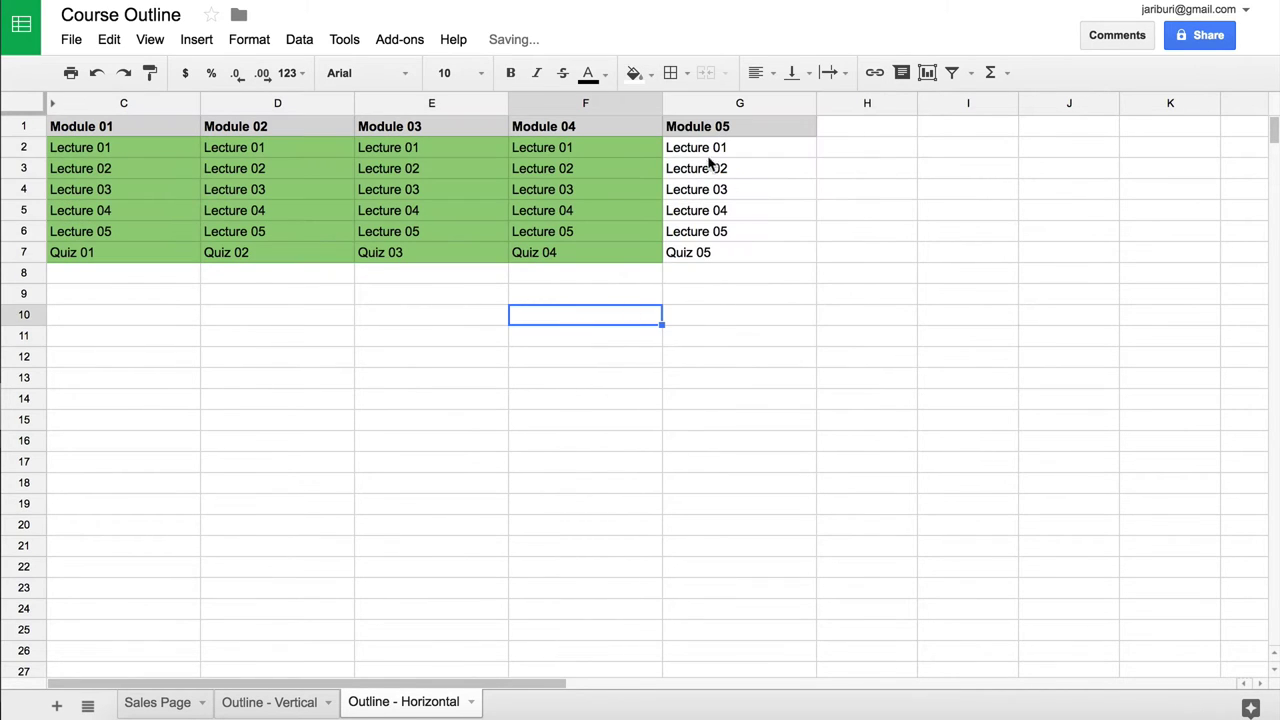
Compare the Outline - Vertical sheet with the color-filled Outline - Horizontal sheet.
{"action": "left_click", "coordinate": [377, 323]}
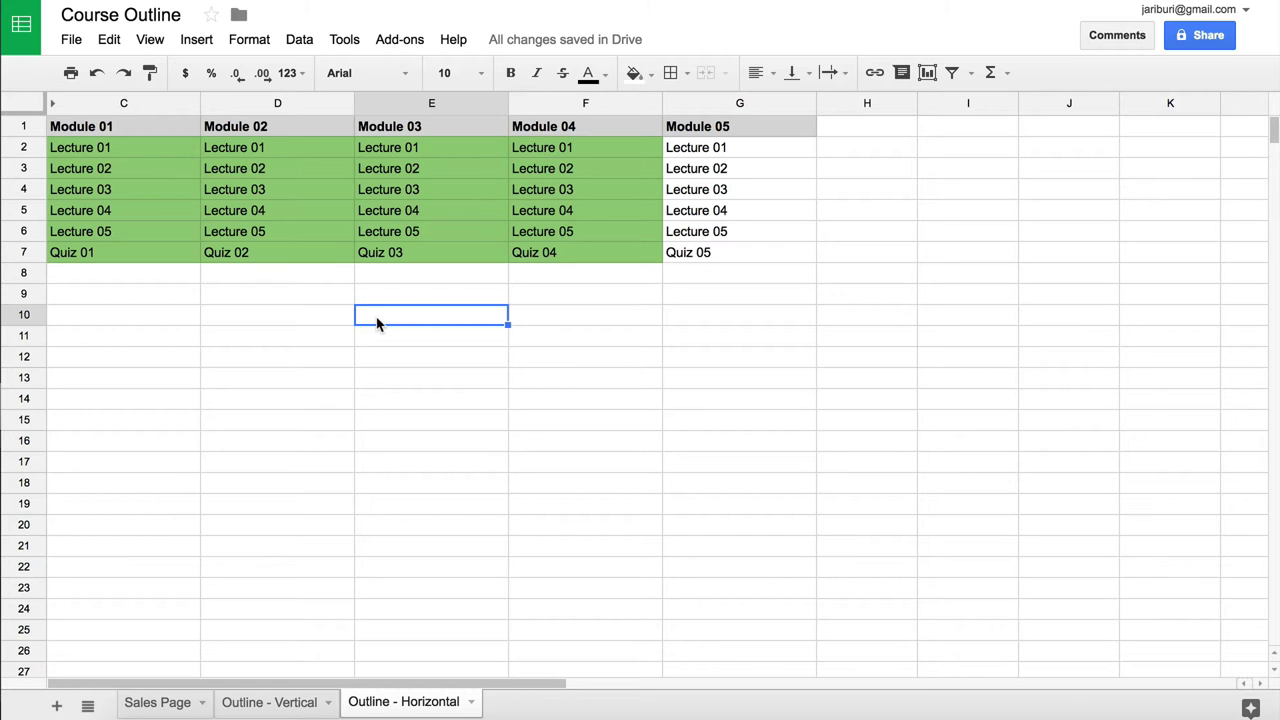
{"action": "left_click", "coordinate": [377, 281]}
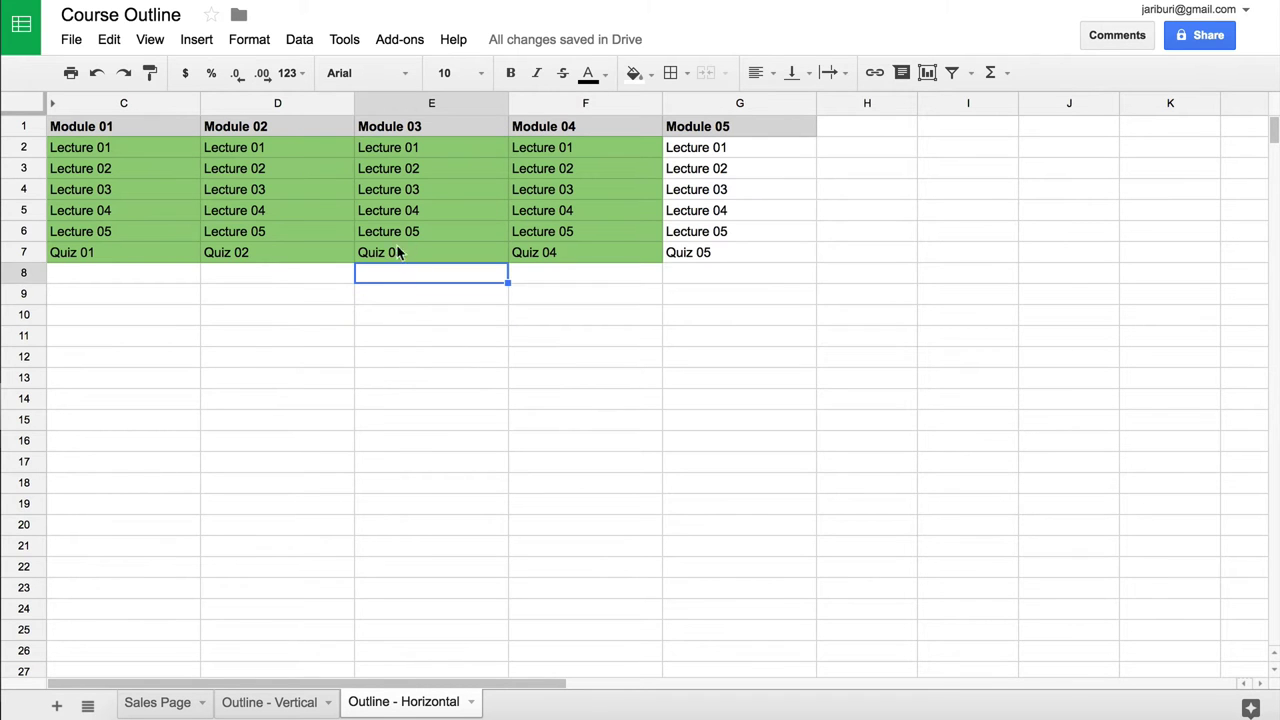
{"action": "left_click", "coordinate": [270, 702]}
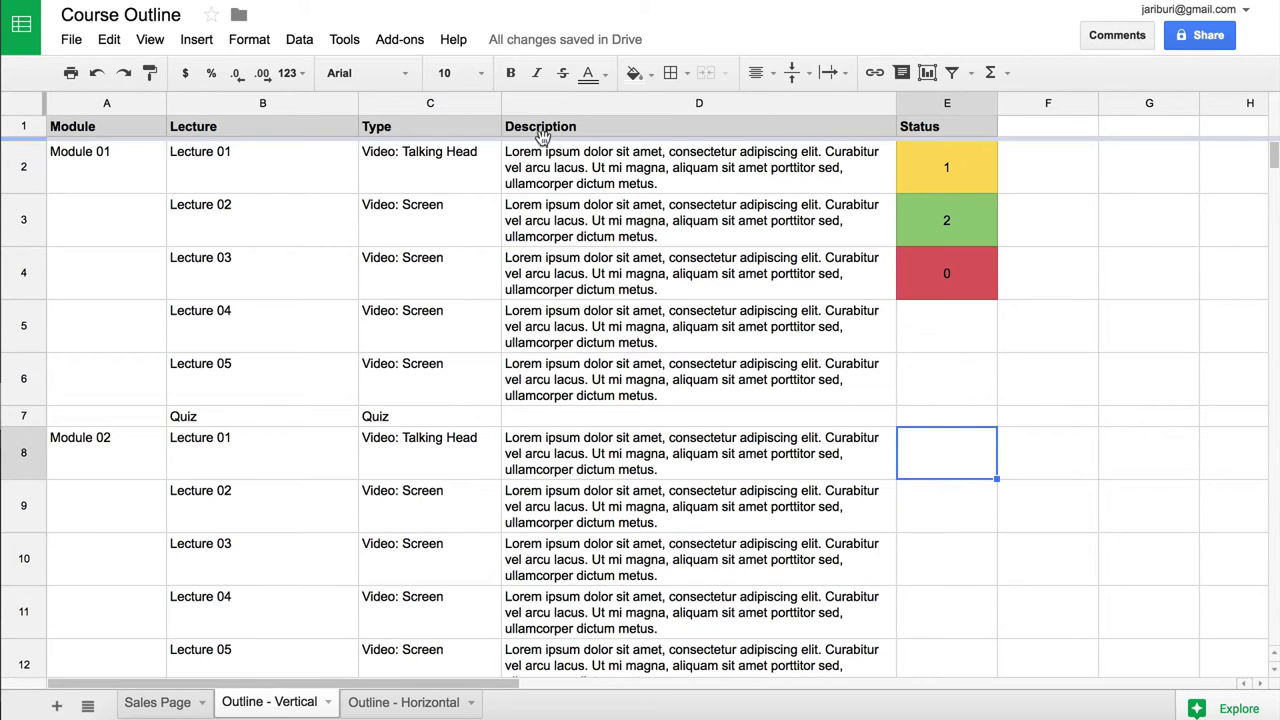
{"action": "left_click", "coordinate": [405, 703]}
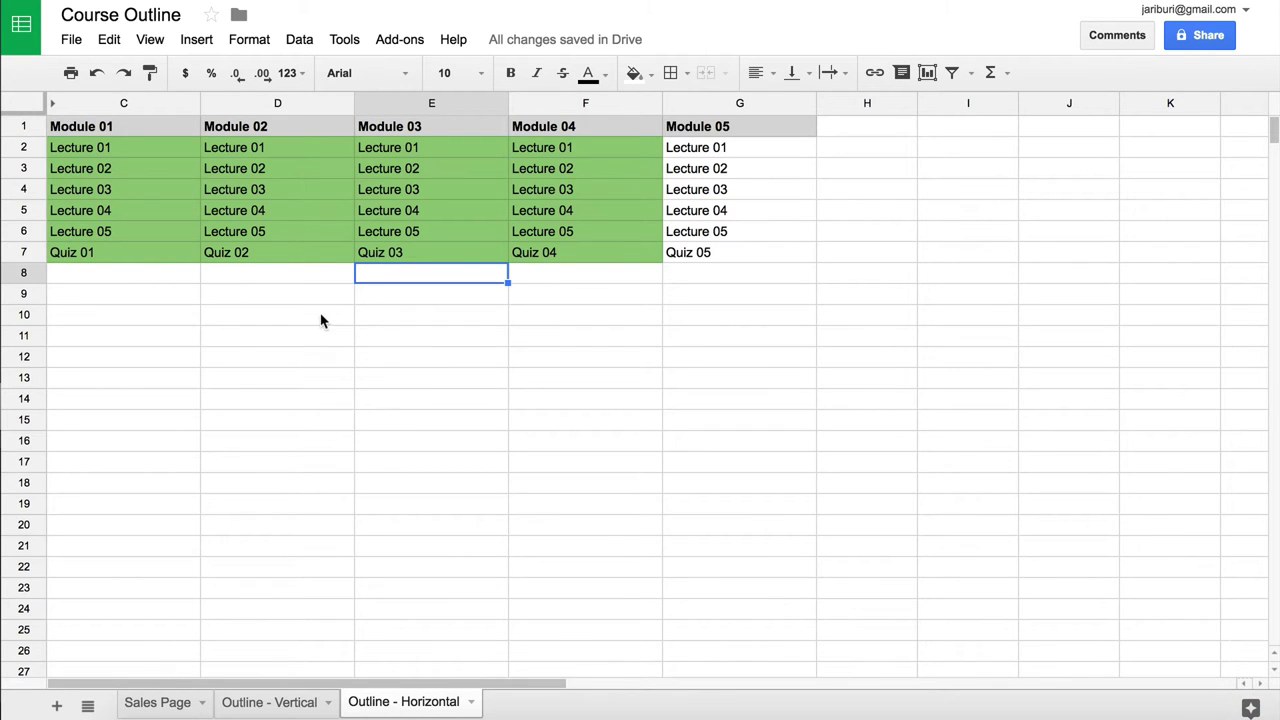
{"action": "left_click", "coordinate": [380, 313]}
Add the note "Oct31-This is my note" to Module 02's Lecture 03 cell and display it.
{"action": "left_click", "coordinate": [258, 206]}
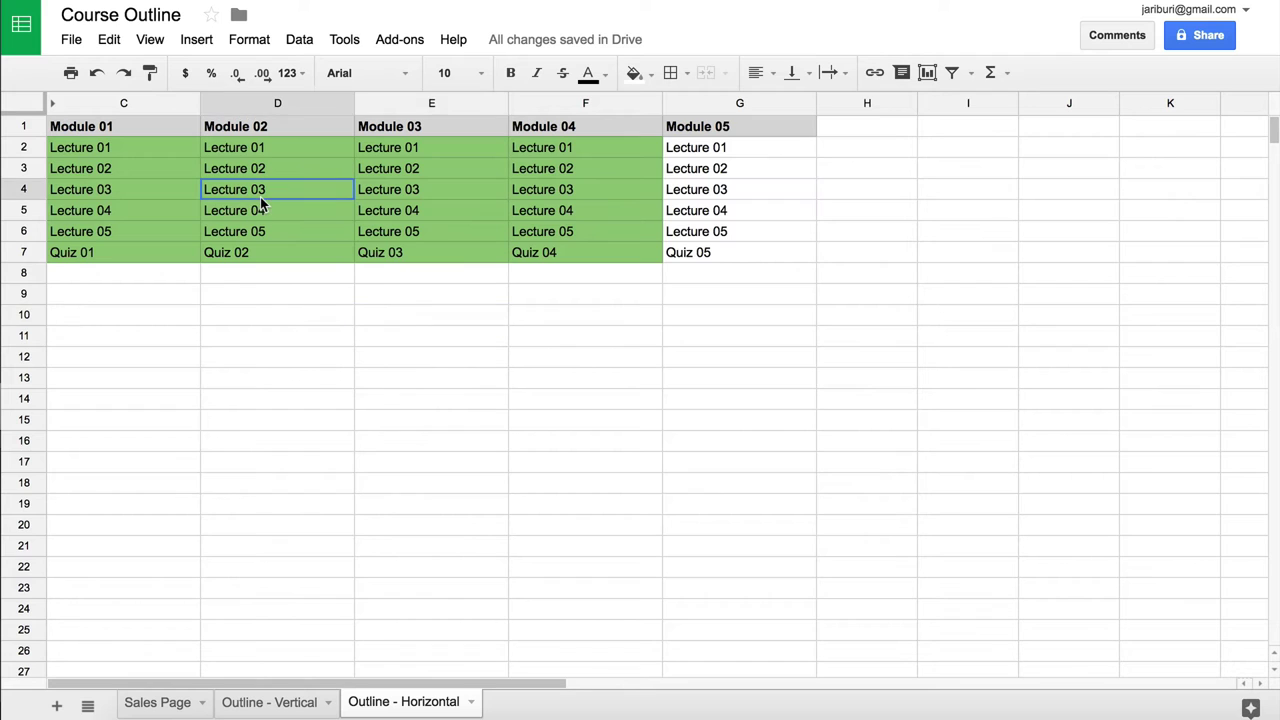
{"action": "left_click", "coordinate": [198, 40]}
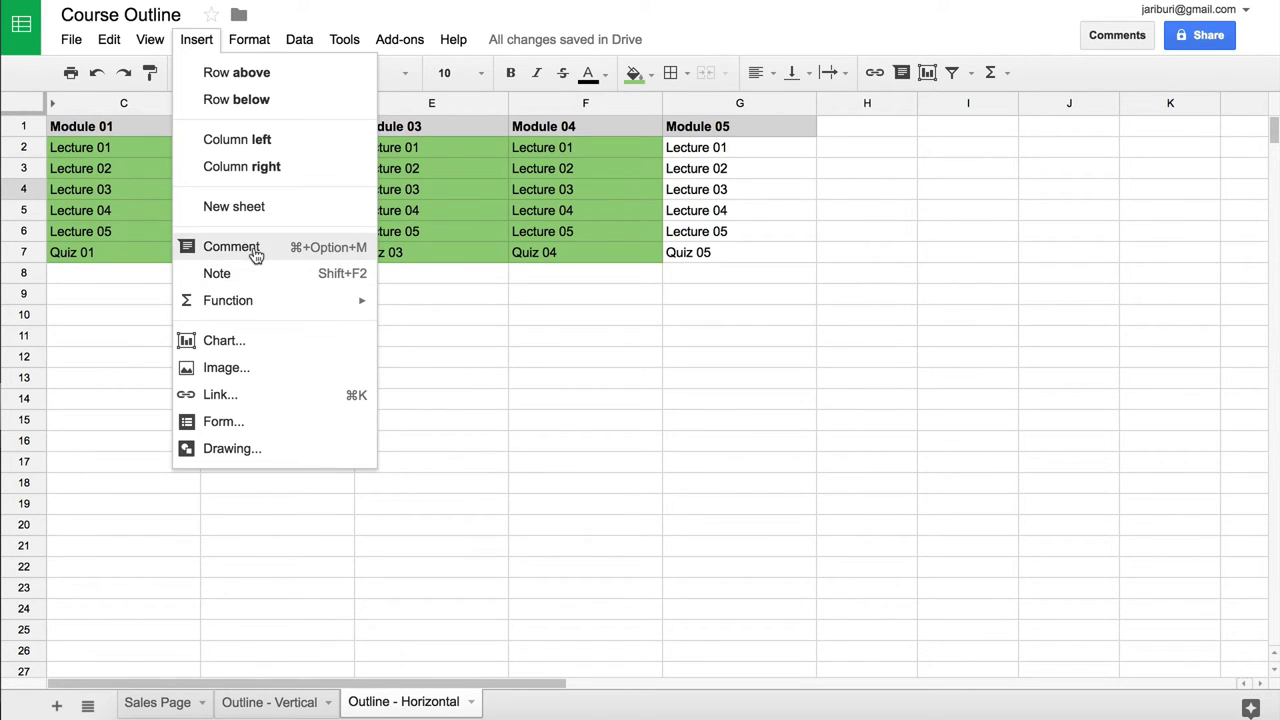
{"action": "left_click", "coordinate": [254, 278]}
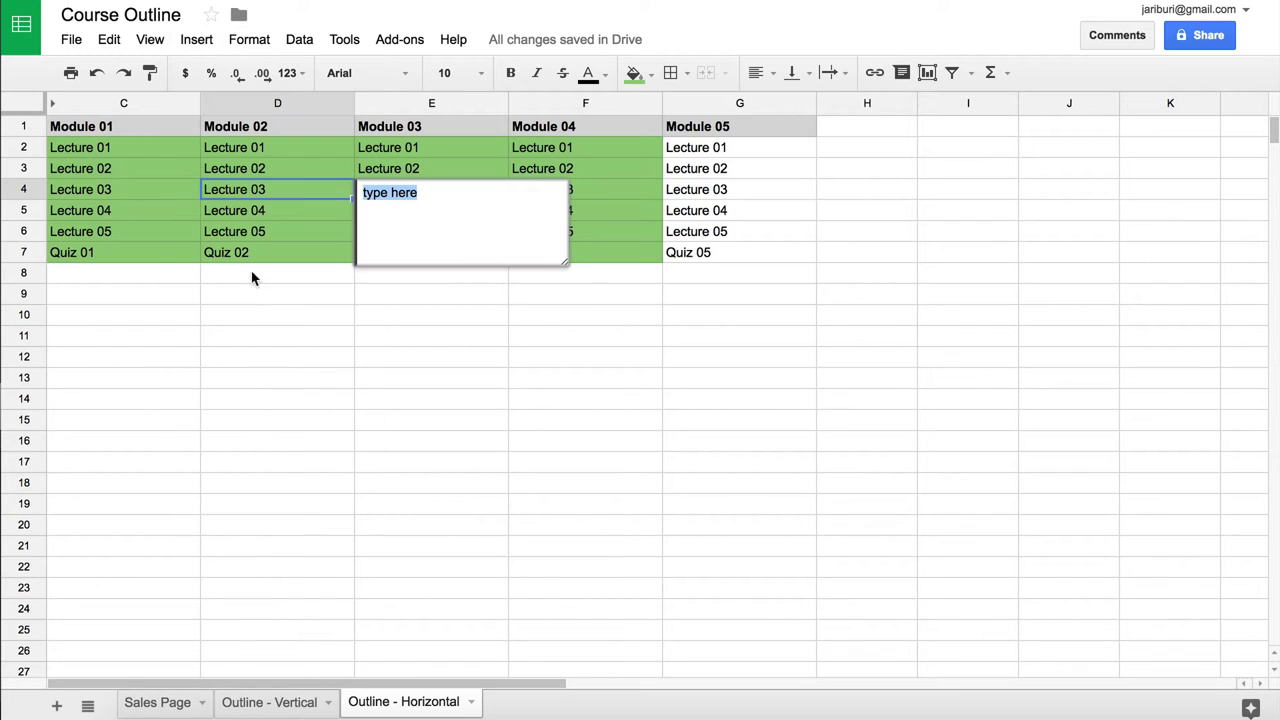
{"action": "type", "text": "Oct"}
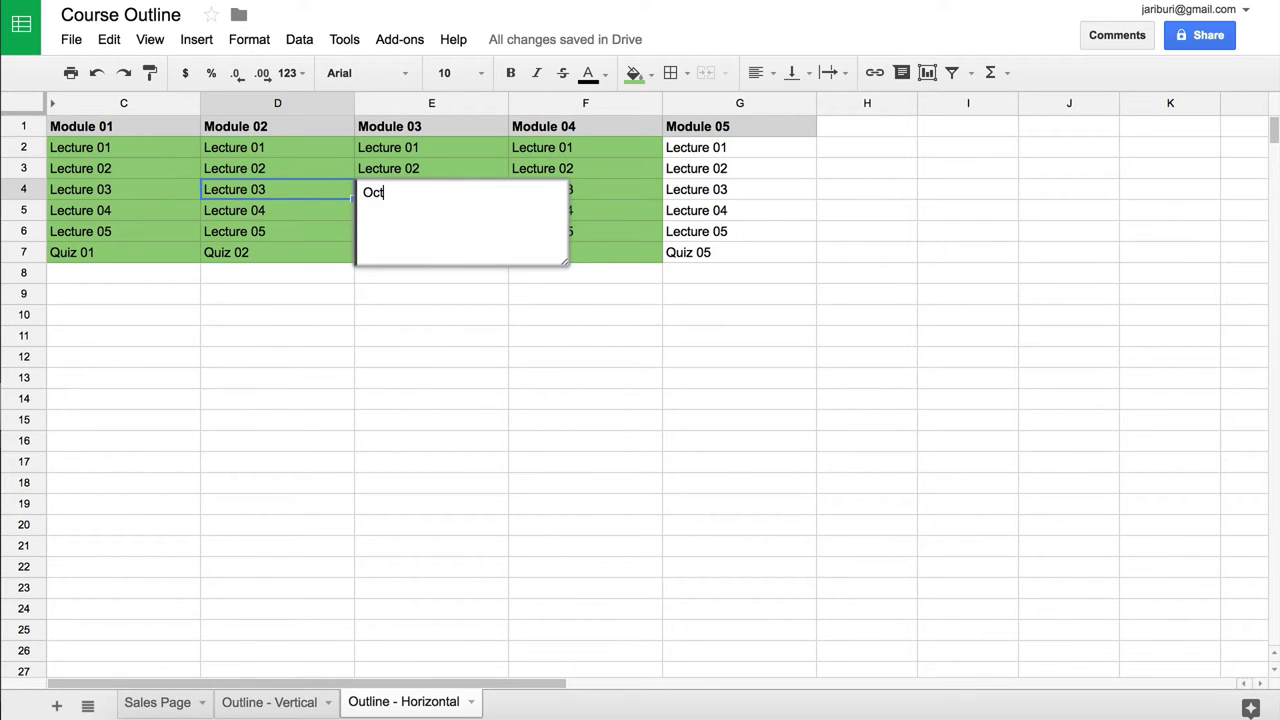
{"action": "type", "text": "31-This is my note"}
{"action": "key", "text": "Return"}
{"action": "left_click", "coordinate": [451, 316]}
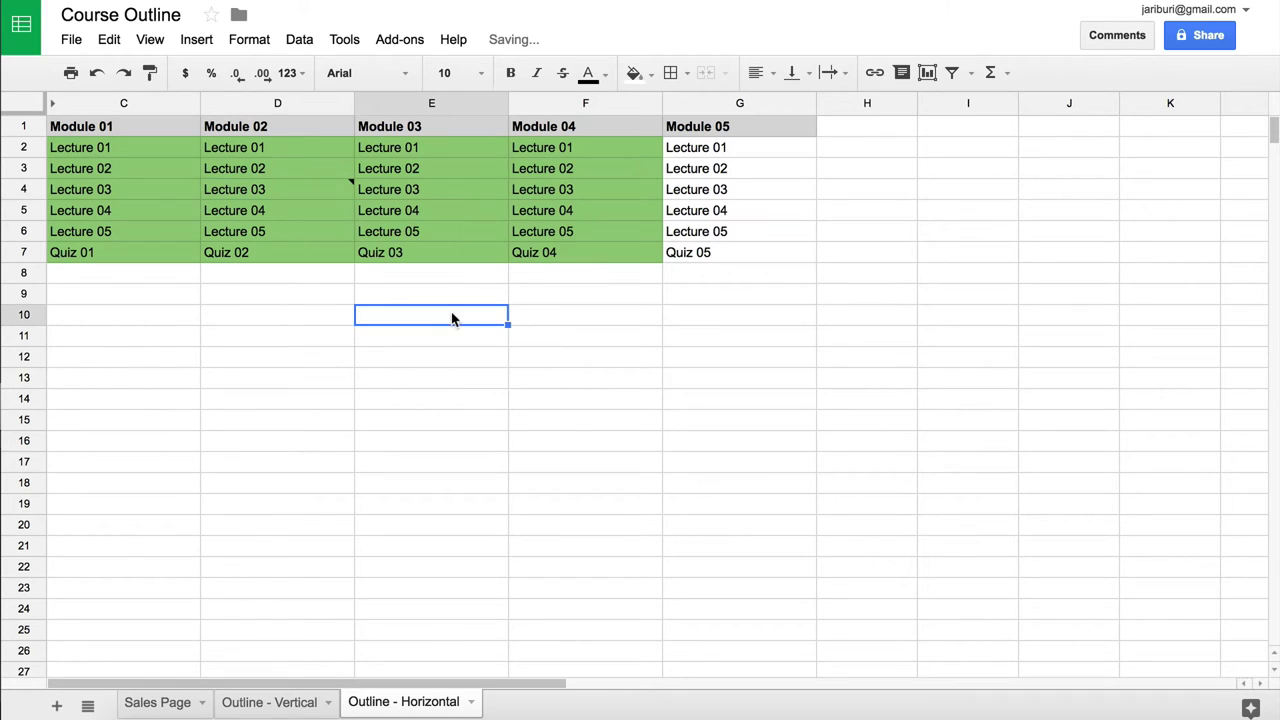
{"action": "mouse_move", "coordinate": [266, 191]}
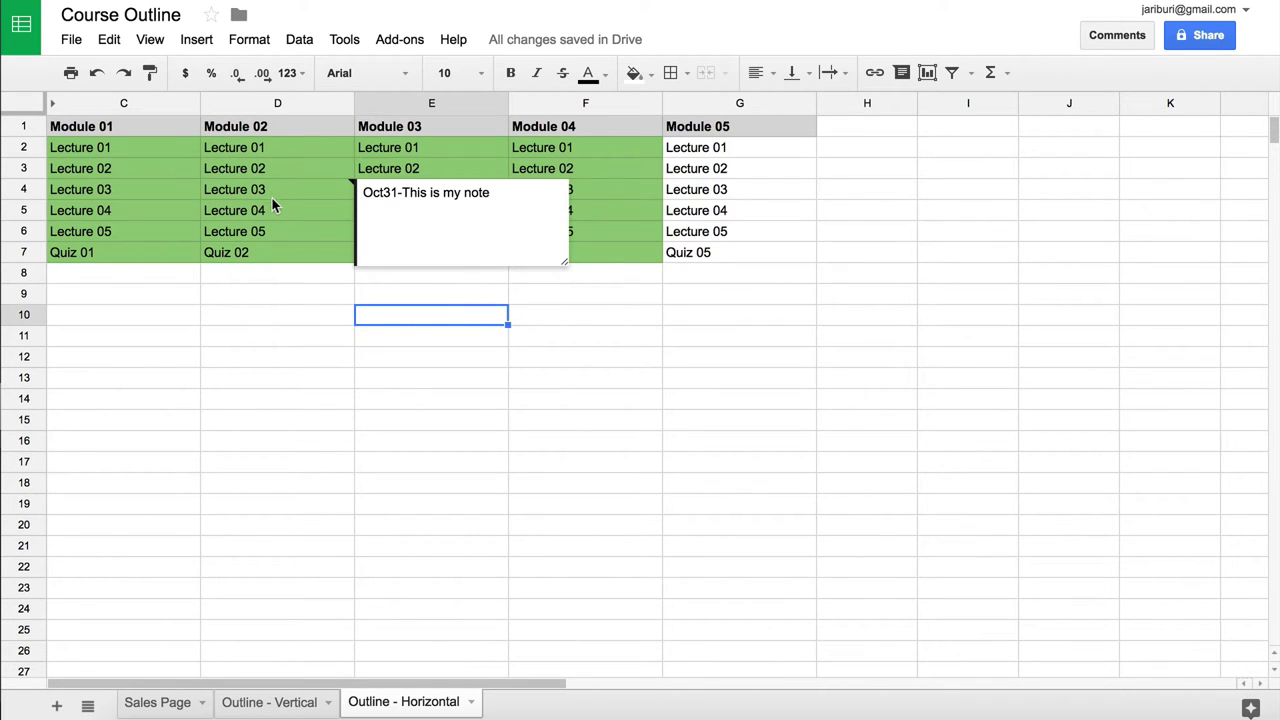
{"action": "left_click", "coordinate": [301, 210]}
{"action": "left_click", "coordinate": [302, 192]}
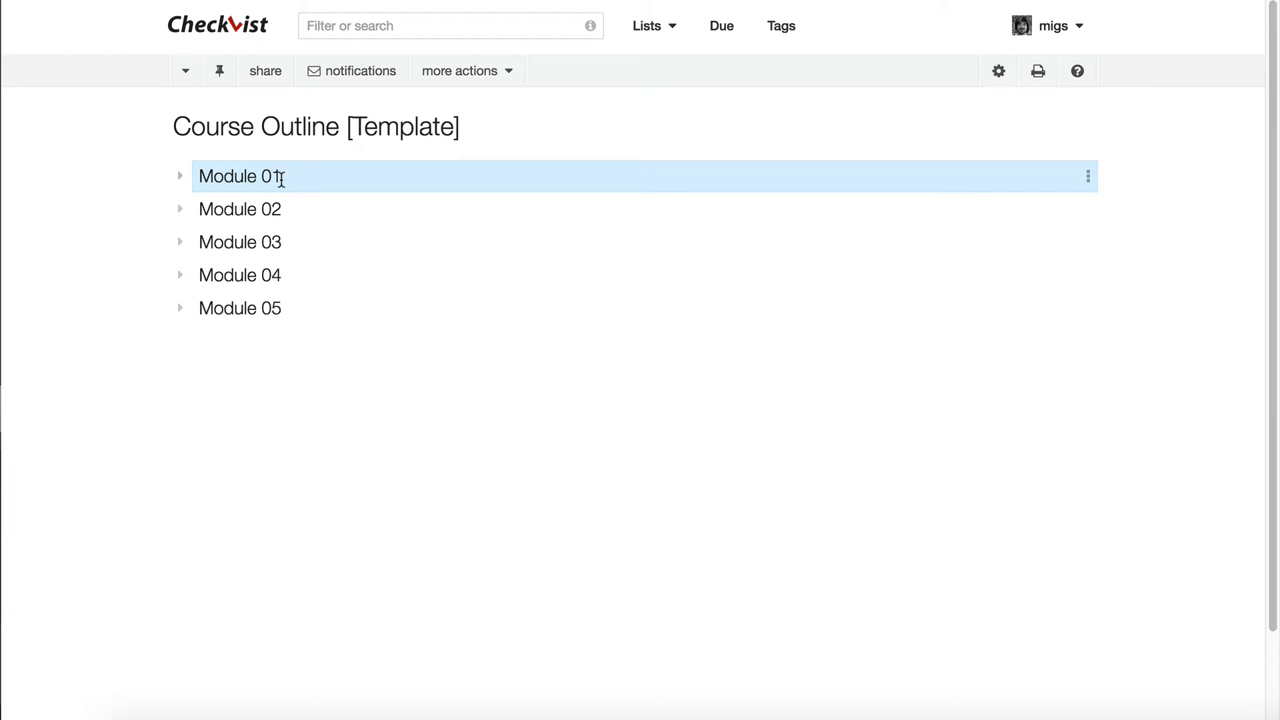
Switch to Checkvist, expand and collapse Module 01 in Course Outline [Template], and look over the available lists.
{"action": "left_click", "coordinate": [181, 180]}
{"action": "left_click", "coordinate": [181, 180]}
{"action": "left_click", "coordinate": [181, 180]}
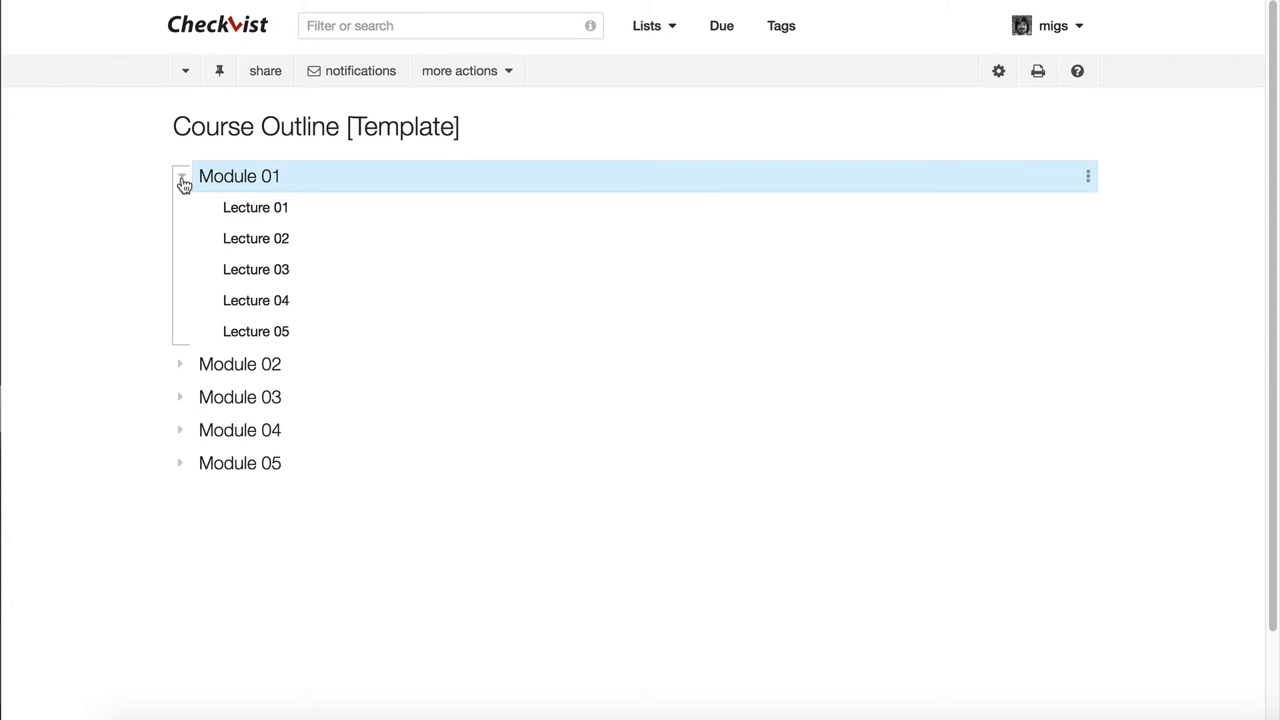
{"action": "left_click", "coordinate": [181, 180]}
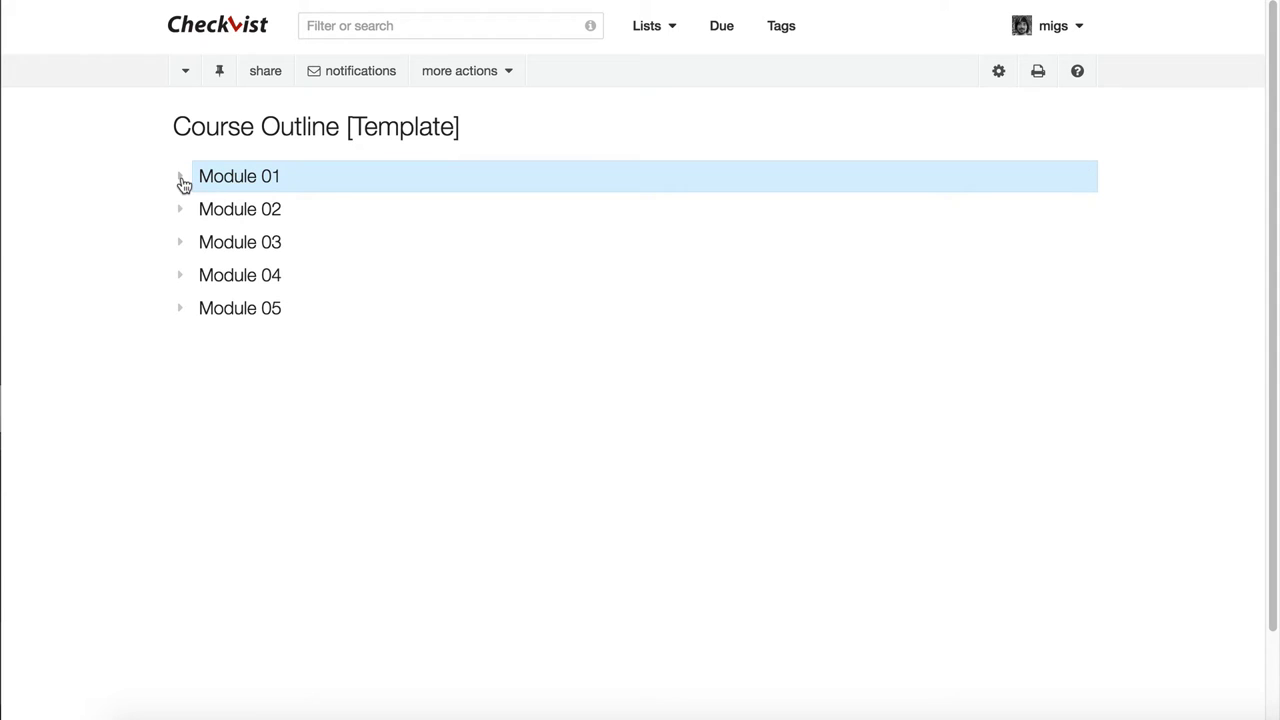
{"action": "left_click", "coordinate": [672, 27]}
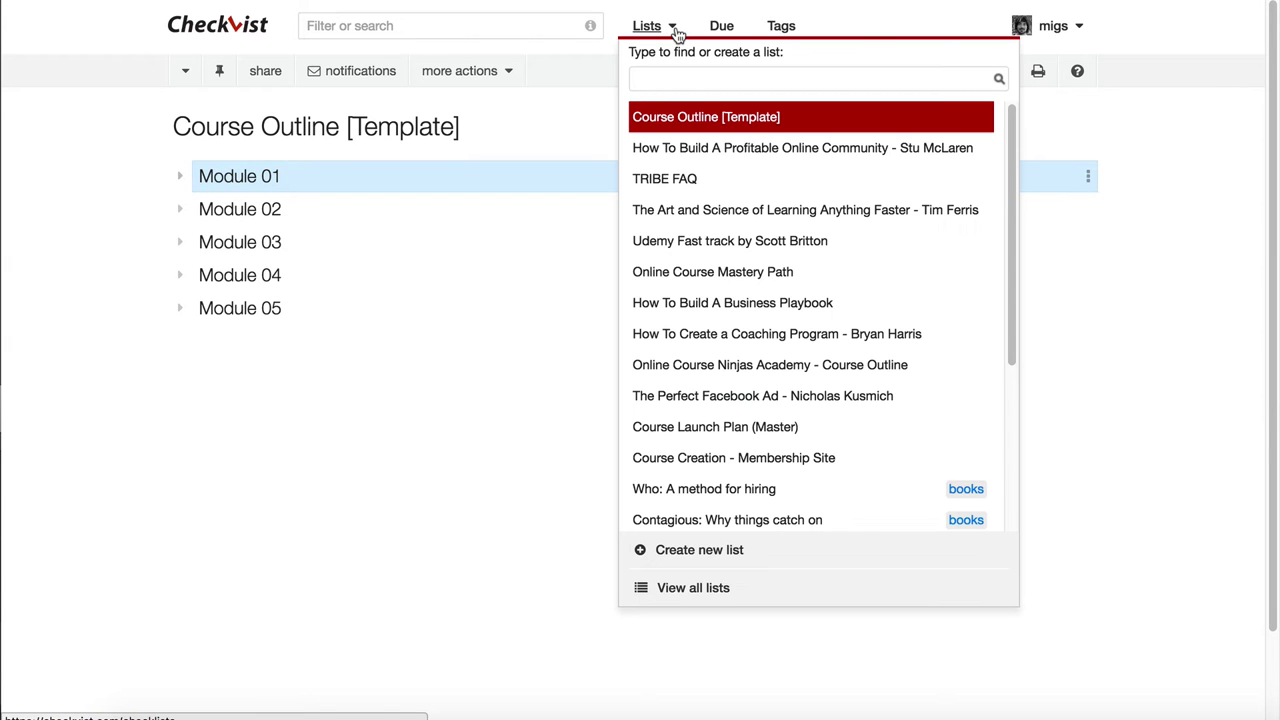
{"action": "left_click", "coordinate": [533, 506]}
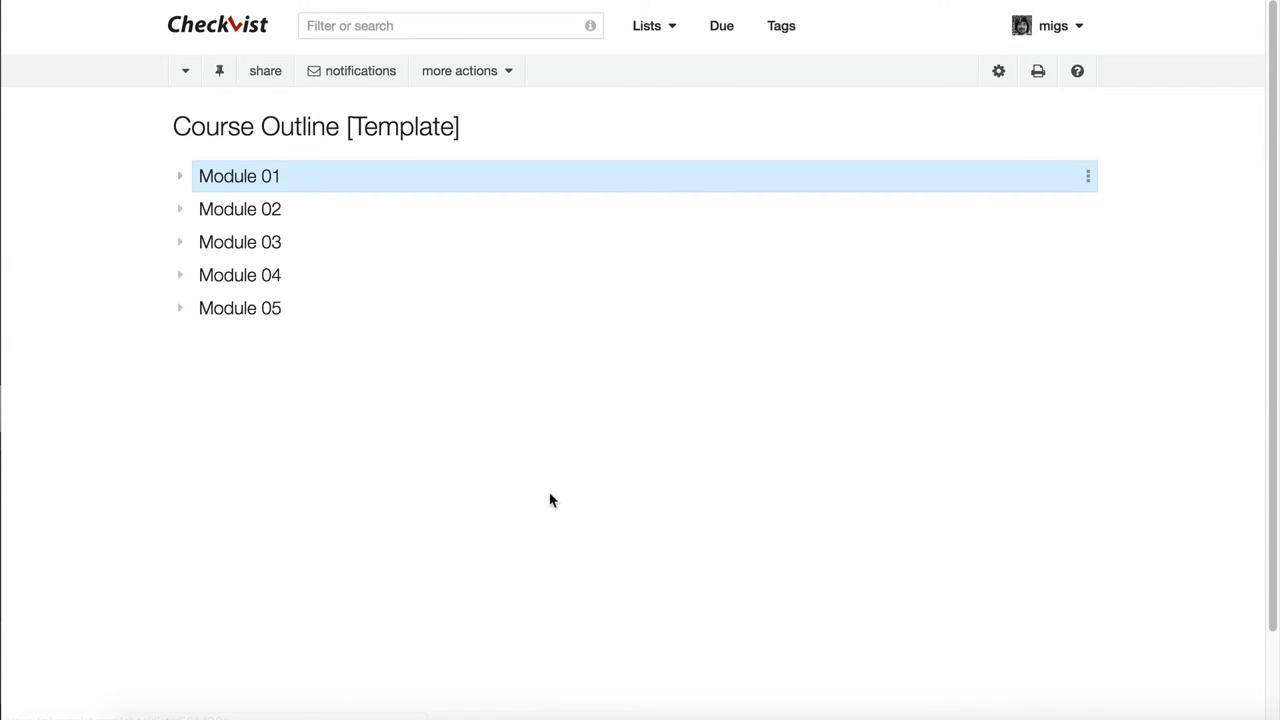
Expand Module 01, Module 02 and Module 03 to view their lectures, and collapse them again.
{"action": "left_click", "coordinate": [181, 179]}
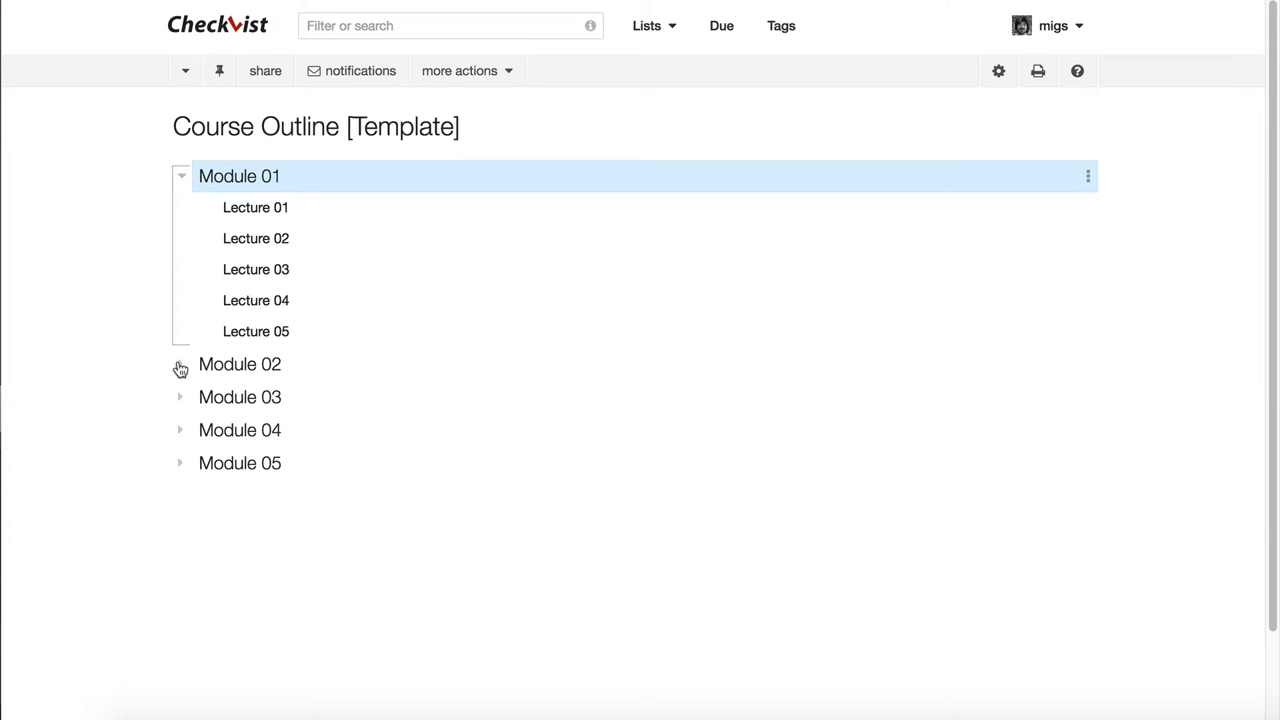
{"action": "left_click", "coordinate": [180, 369]}
{"action": "scroll", "coordinate": [171, 409], "scroll_direction": "down", "scroll_amount": 2}
{"action": "left_click", "coordinate": [180, 443]}
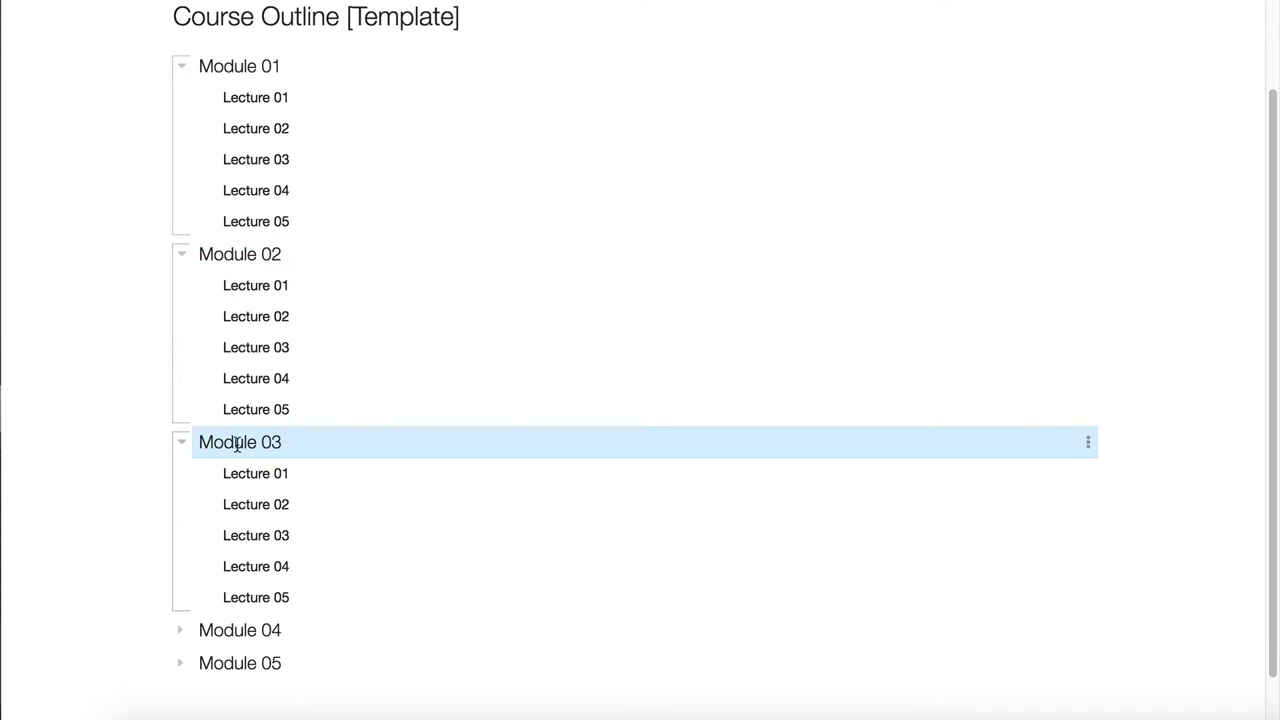
{"action": "left_click", "coordinate": [181, 442]}
{"action": "left_click", "coordinate": [180, 254]}
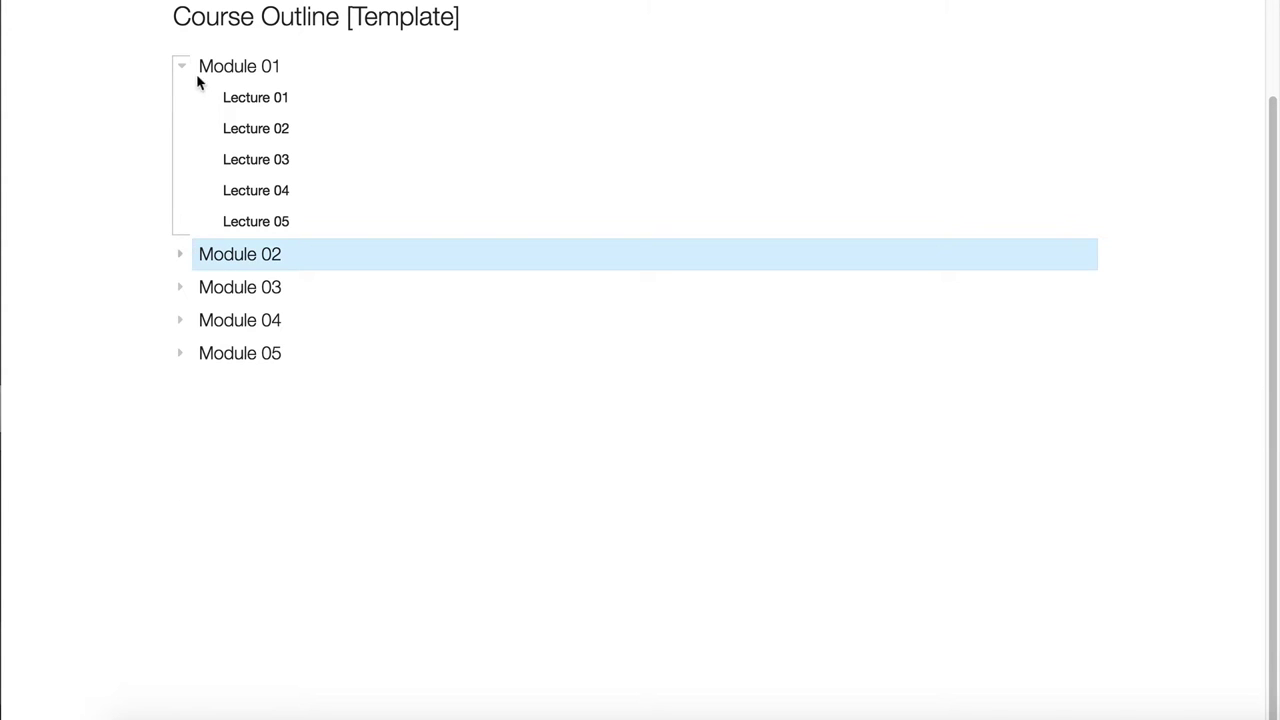
{"action": "left_click", "coordinate": [181, 66]}
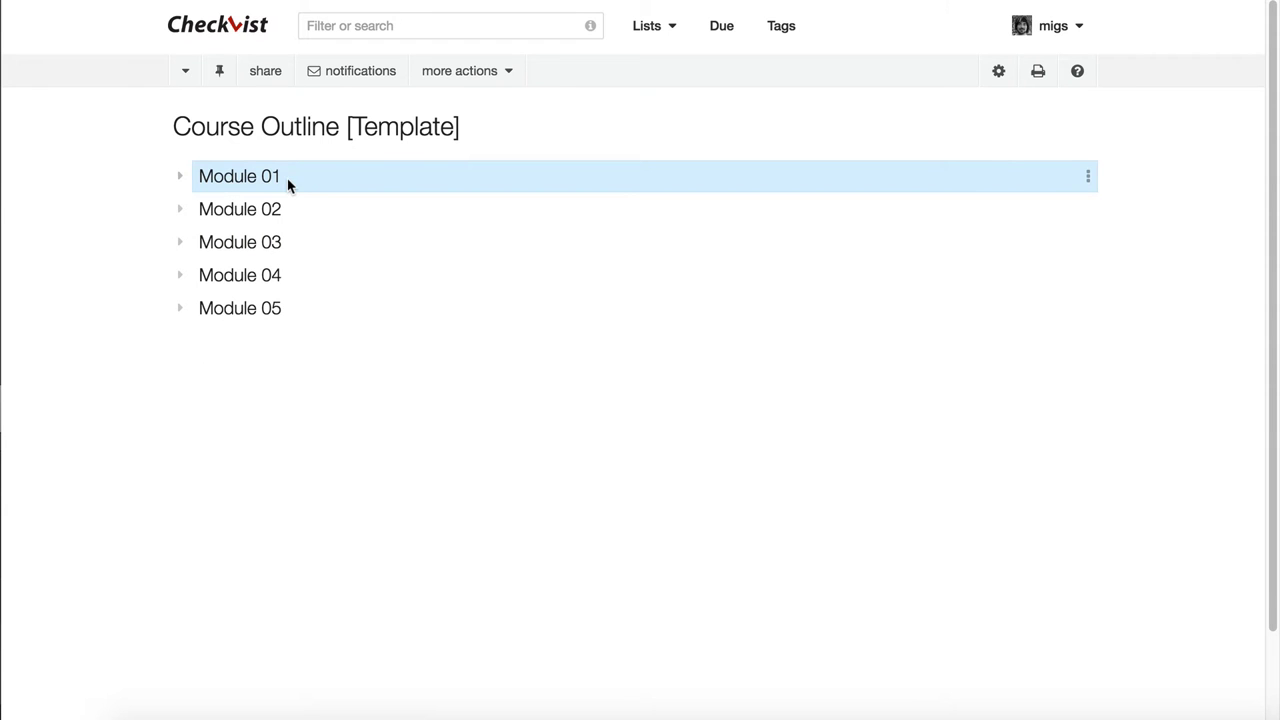
Expand Module 01 and mark its Lecture 01 and Lecture 02 as completed.
{"action": "left_click", "coordinate": [181, 177]}
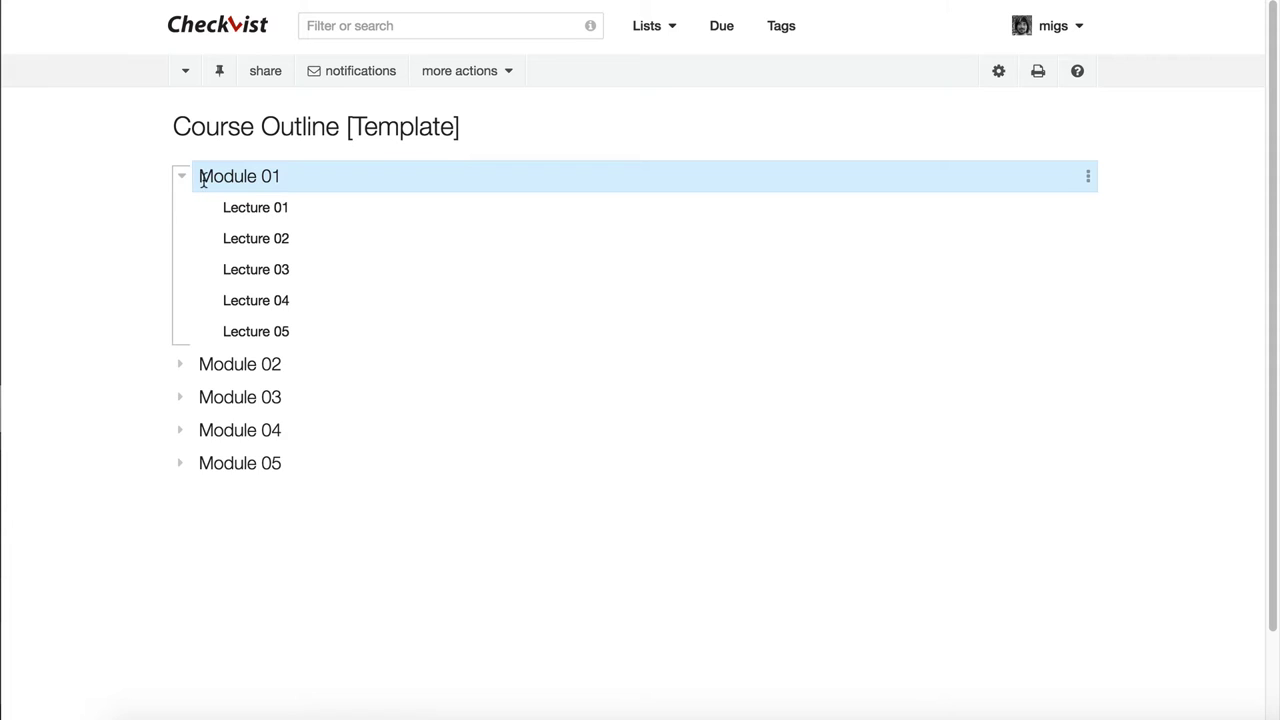
{"action": "left_click", "coordinate": [271, 205]}
{"action": "key", "text": "Down"}
{"action": "key", "text": "Down"}
{"action": "key", "text": "Up"}
{"action": "key", "text": "Down"}
{"action": "key", "text": "Up"}
{"action": "key", "text": "Up"}
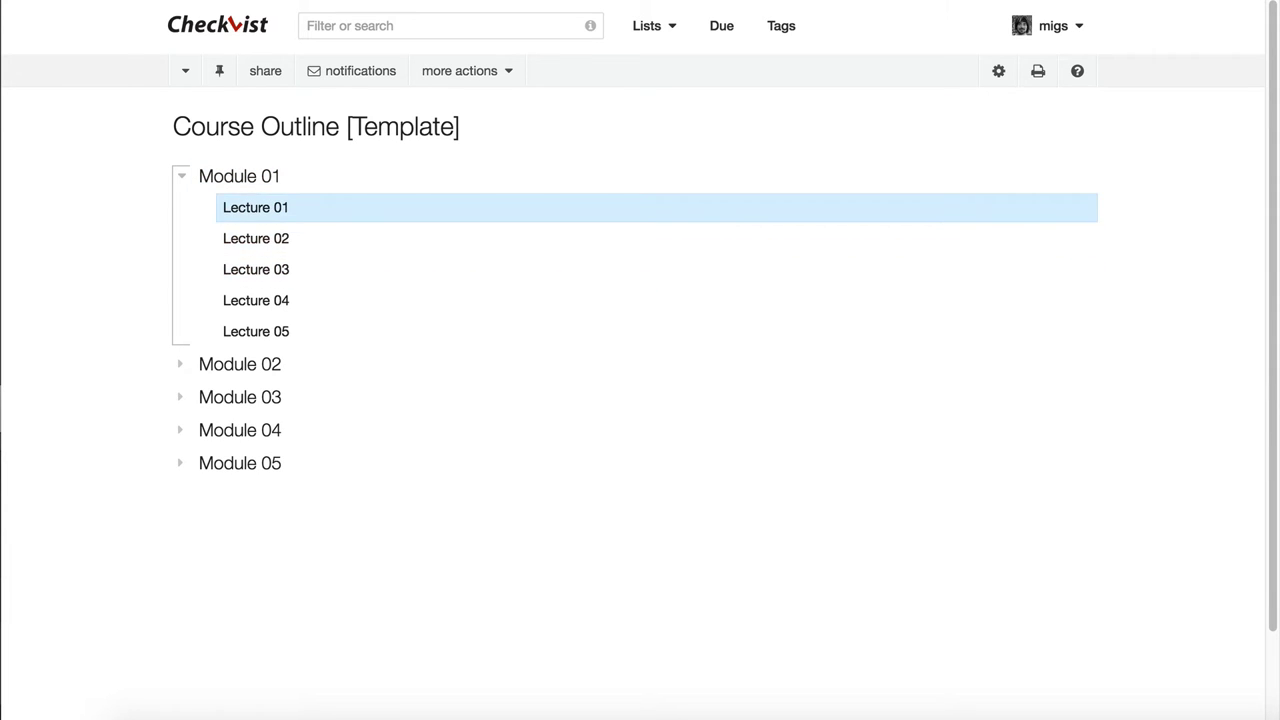
{"action": "key", "text": "space"}
{"action": "key", "text": "Down"}
{"action": "key", "text": "space"}
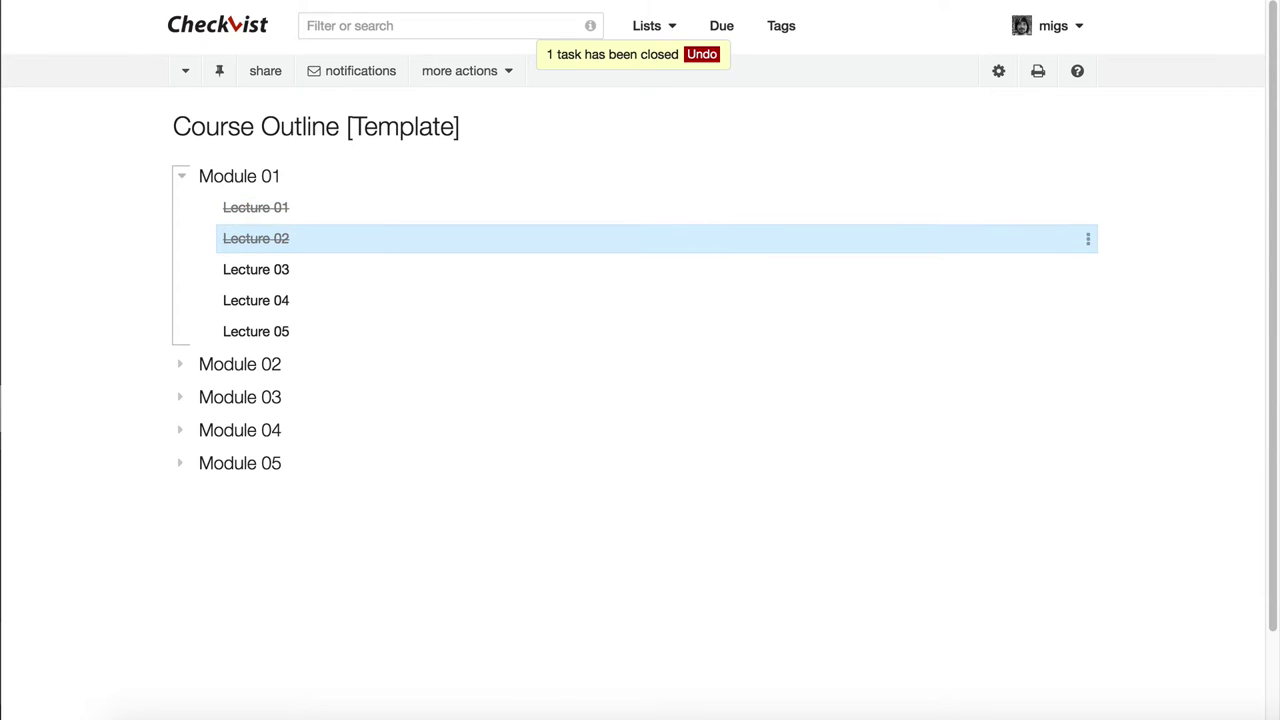
Mark Module 01's Lecture 03 and Lecture 04 as completed, and highlight Lecture 04 in red.
{"action": "key", "text": "Down"}
{"action": "key", "text": "space"}
{"action": "key", "text": "Down"}
{"action": "key", "text": "space"}
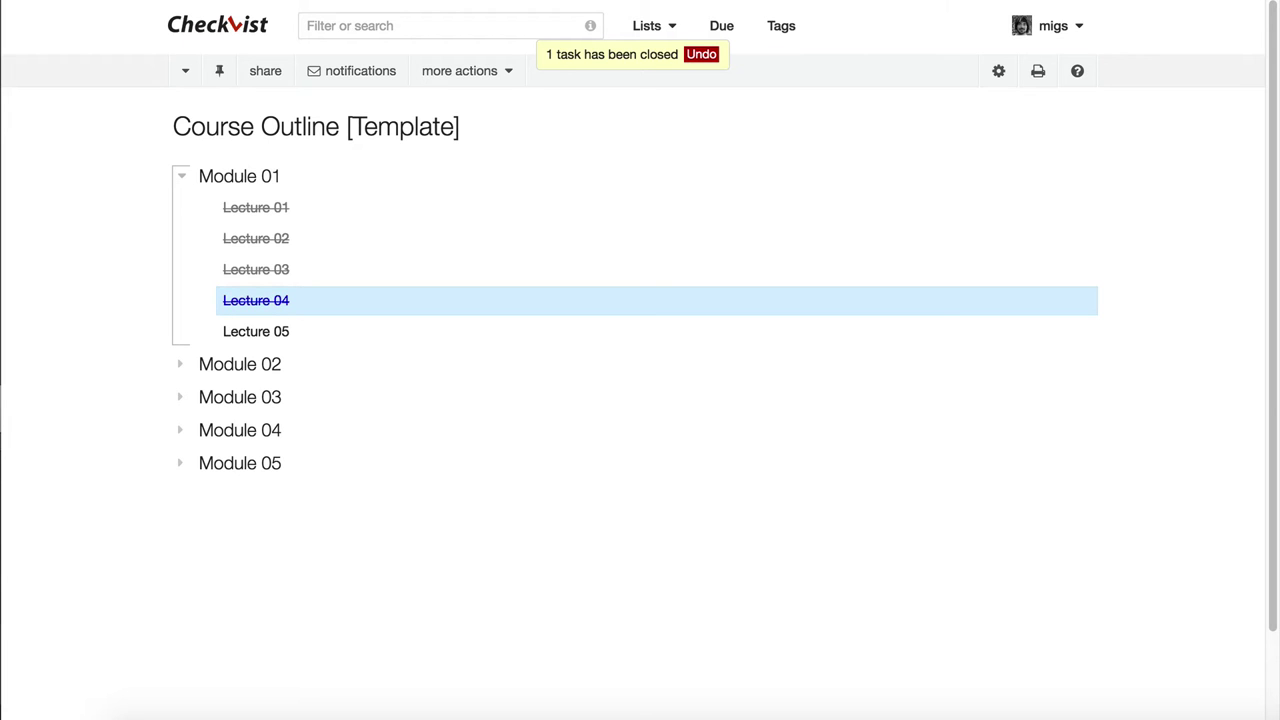
{"action": "key", "text": "Delete"}
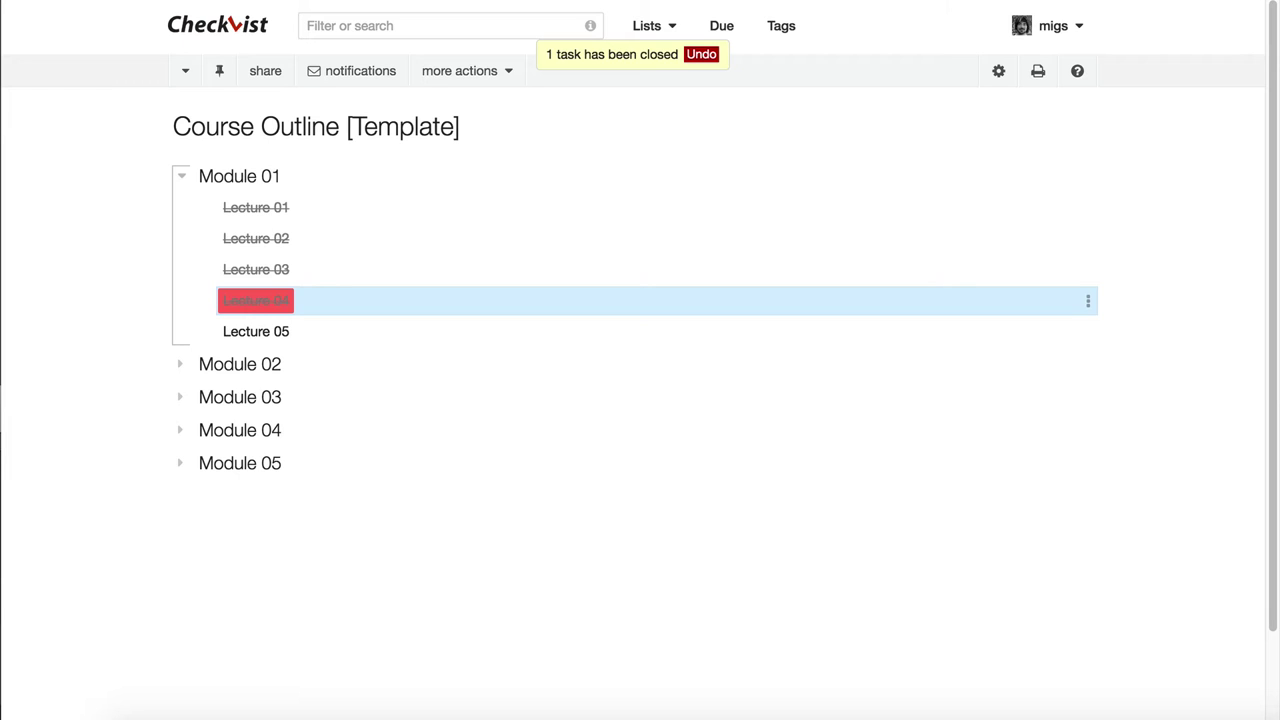
Highlight Lecture 01 and Lecture 02 of Module 01 in green.
{"action": "key", "text": "Up"}
{"action": "key", "text": "Up"}
{"action": "key", "text": "Up"}
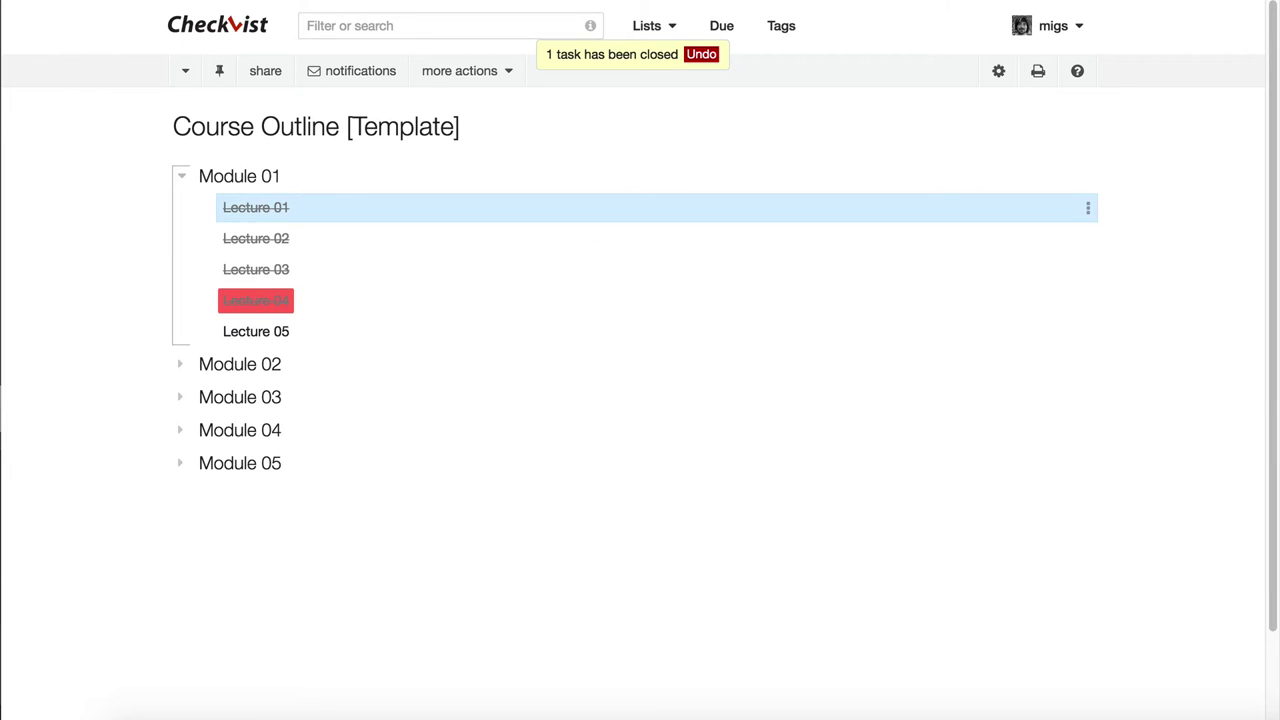
{"action": "key", "text": "shift+1"}
{"action": "key", "text": "1"}
{"action": "key", "text": "shift+1"}
{"action": "key", "text": "2"}
{"action": "key", "text": "shift+1"}
{"action": "key", "text": "3"}
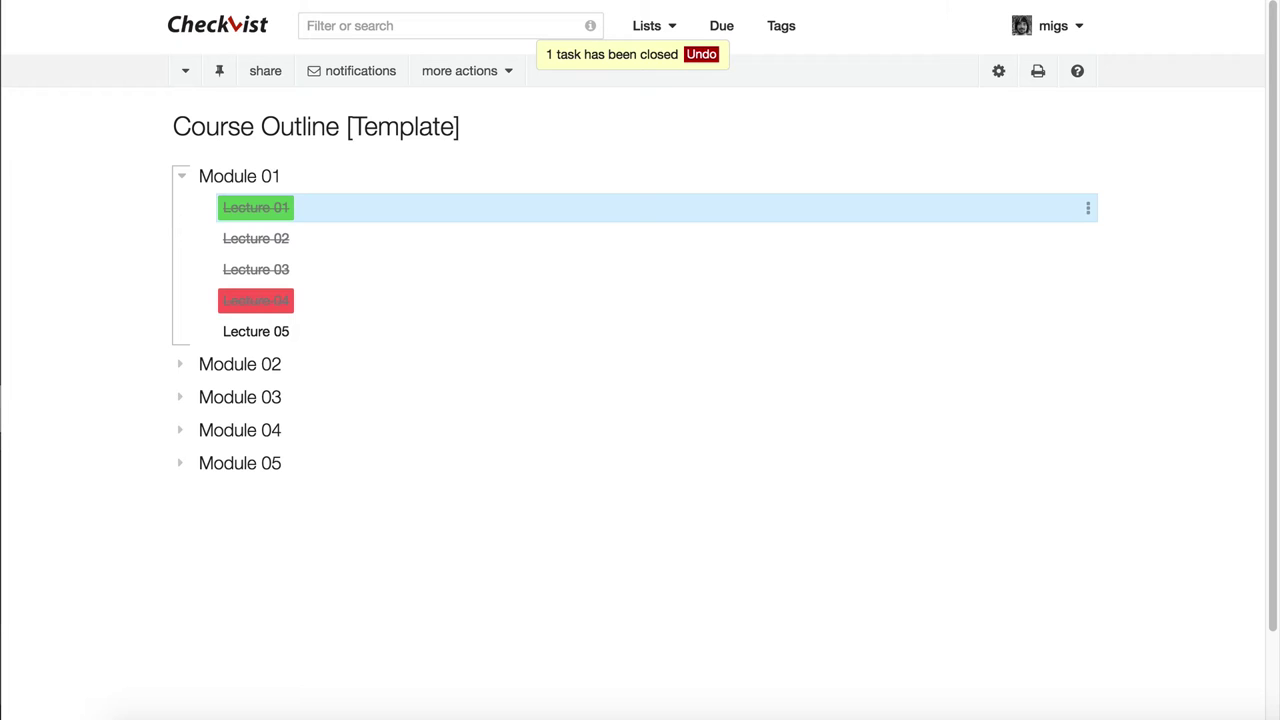
{"action": "key", "text": "Down"}
{"action": "key", "text": "shift+1"}
{"action": "key", "text": "3"}
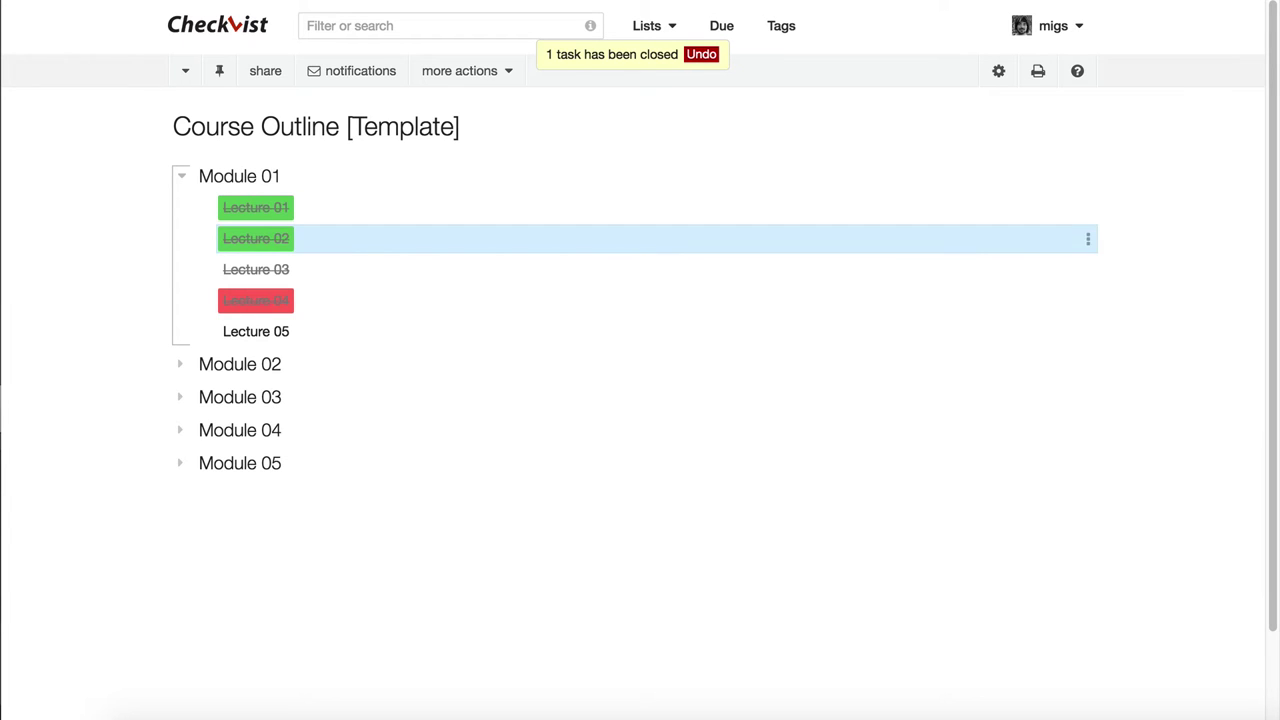
Try out highlight colors on Module 01's Lecture 03 and leave it blue.
{"action": "key", "text": "Down"}
{"action": "key", "text": "shift+1"}
{"action": "key", "text": "2"}
{"action": "key", "text": "shift+1"}
{"action": "key", "text": "0"}
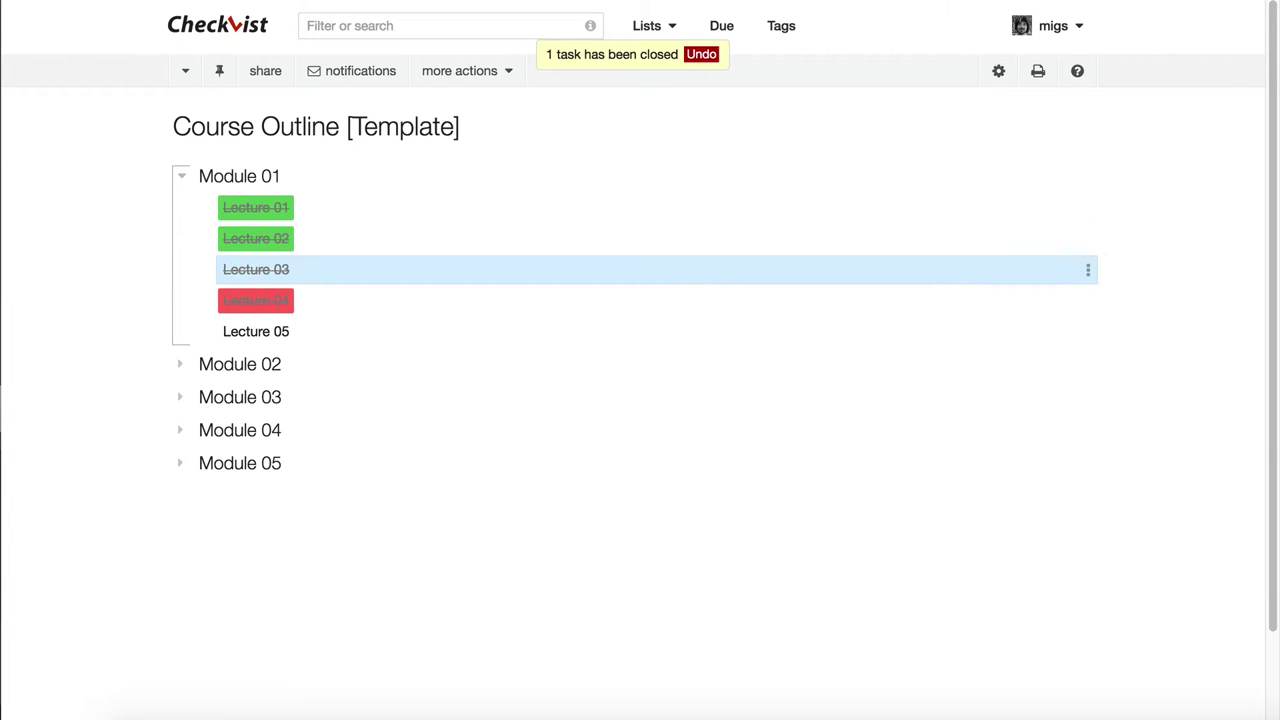
{"action": "key", "text": "shift+1"}
{"action": "key", "text": "2"}
{"action": "key", "text": "shift+1"}
{"action": "key", "text": "3"}
{"action": "key", "text": "shift+1"}
{"action": "key", "text": "4"}
{"action": "key", "text": "shift+1"}
{"action": "key", "text": "2"}
{"action": "key", "text": "shift+1"}
{"action": "key", "text": "0"}
{"action": "key", "text": "shift+1"}
{"action": "key", "text": "2"}
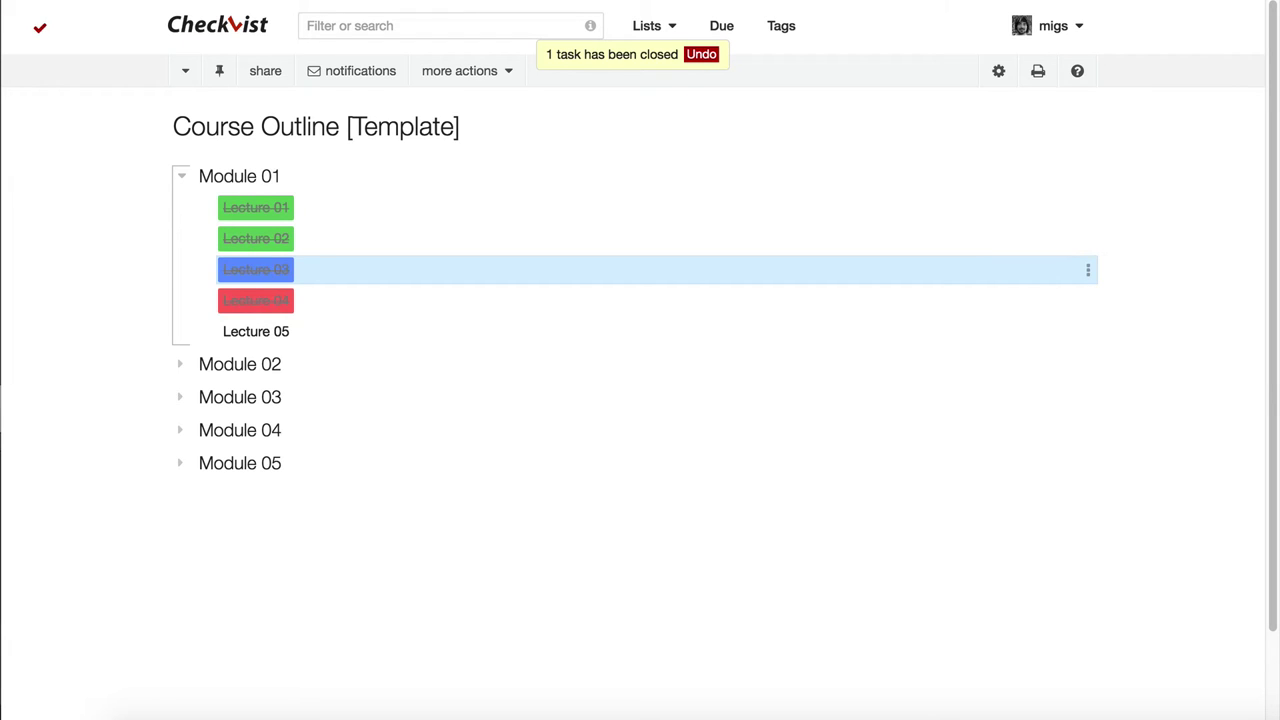
Turn on the progress counter for the list and check how many tasks are completed.
{"action": "left_click", "coordinate": [283, 207]}
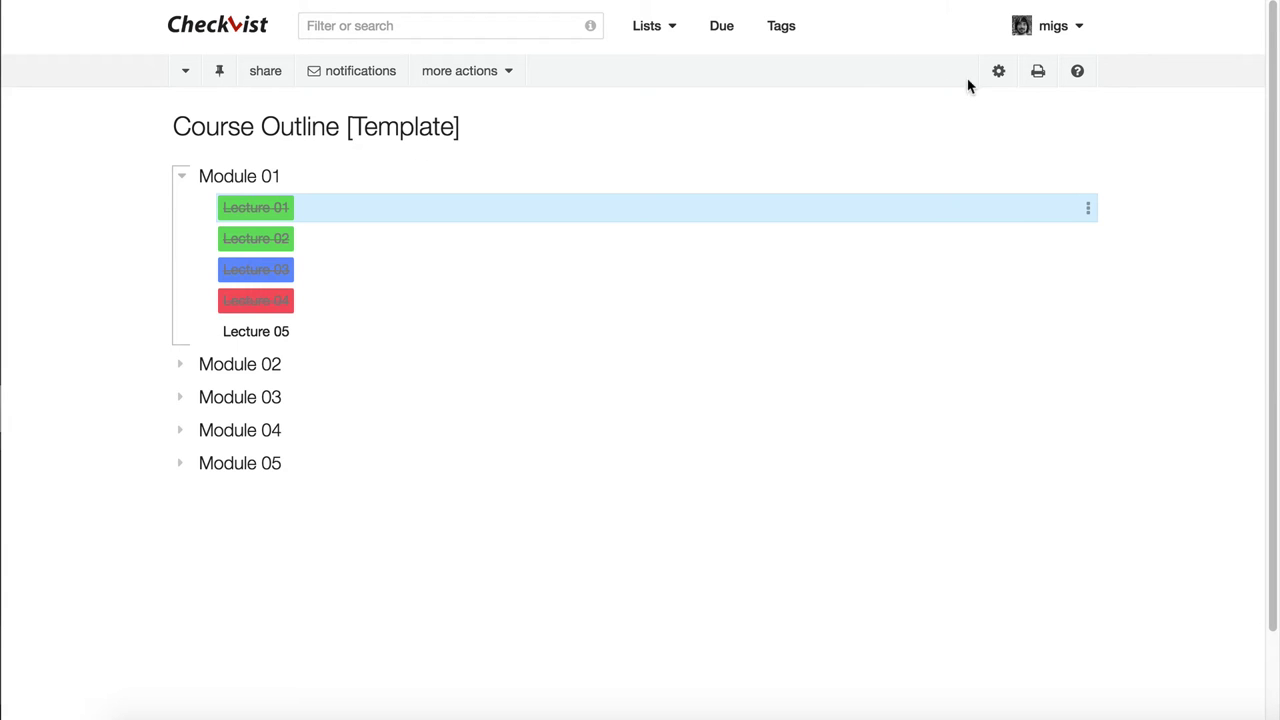
{"action": "left_click", "coordinate": [1003, 74]}
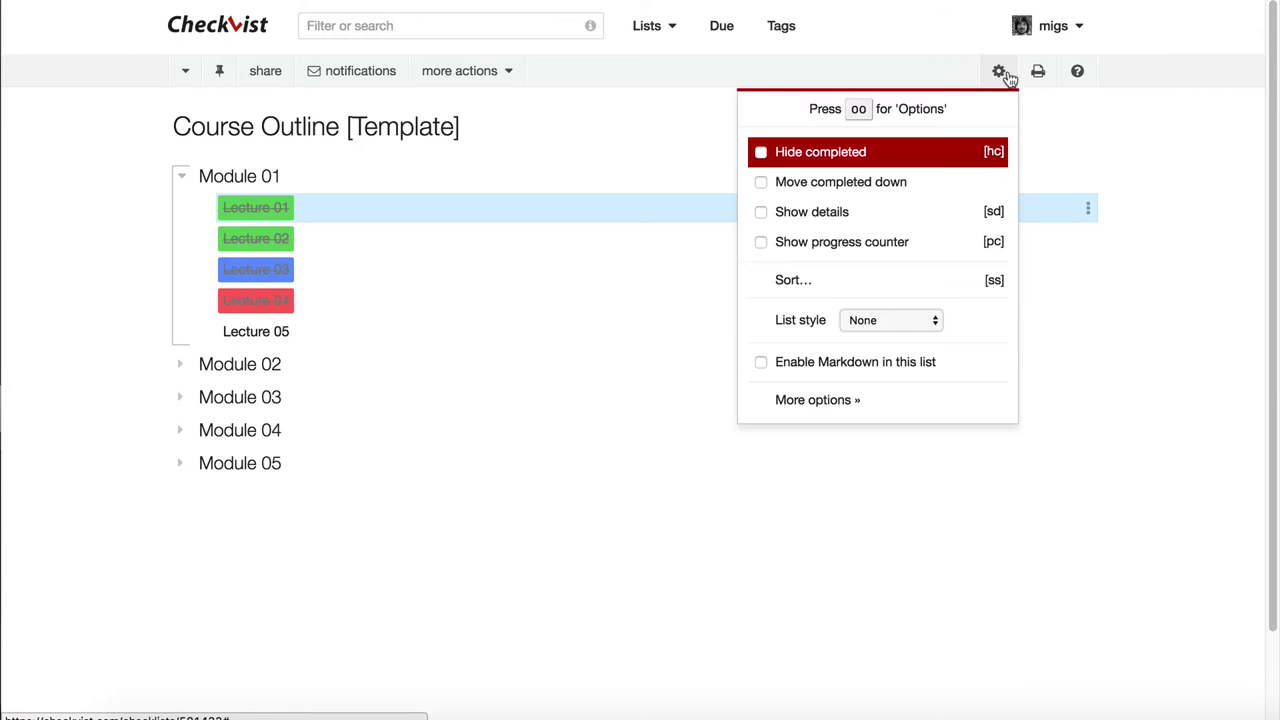
{"action": "left_click", "coordinate": [761, 242]}
{"action": "left_click", "coordinate": [389, 188]}
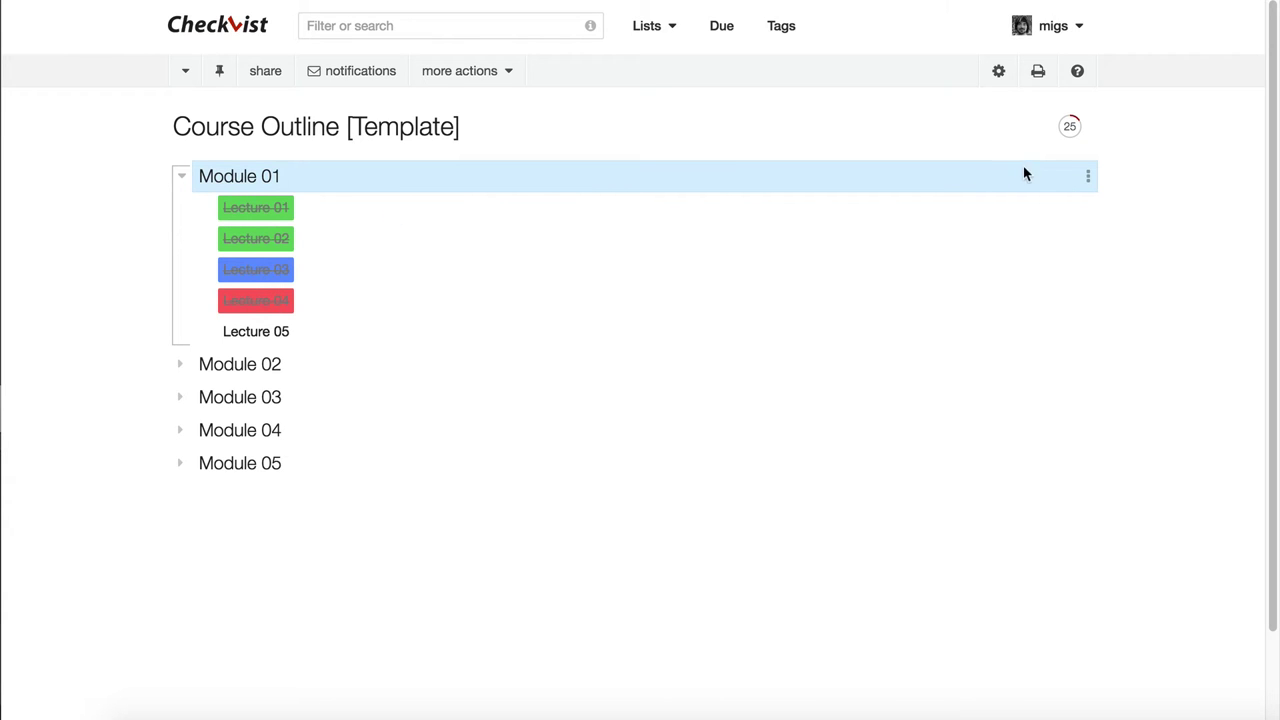
{"action": "mouse_move", "coordinate": [1068, 128]}
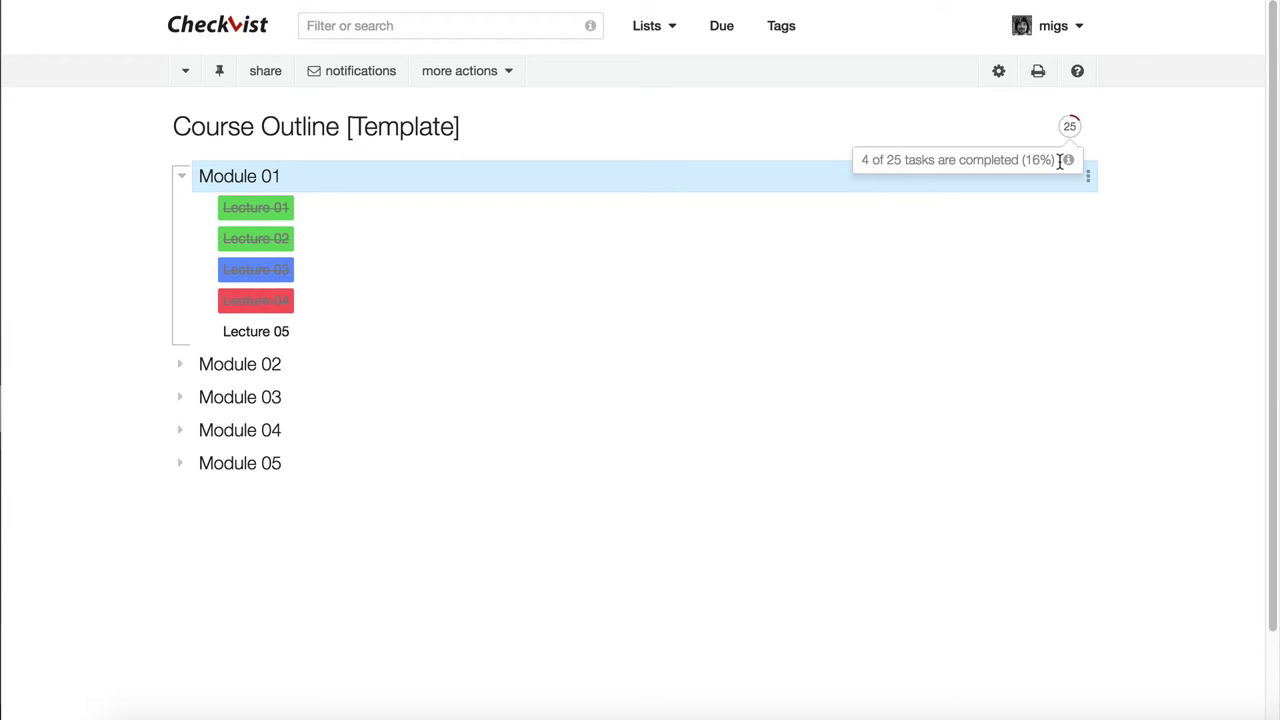
Expand Module 02 and mark the whole module with all its lectures as completed.
{"action": "left_click", "coordinate": [253, 343]}
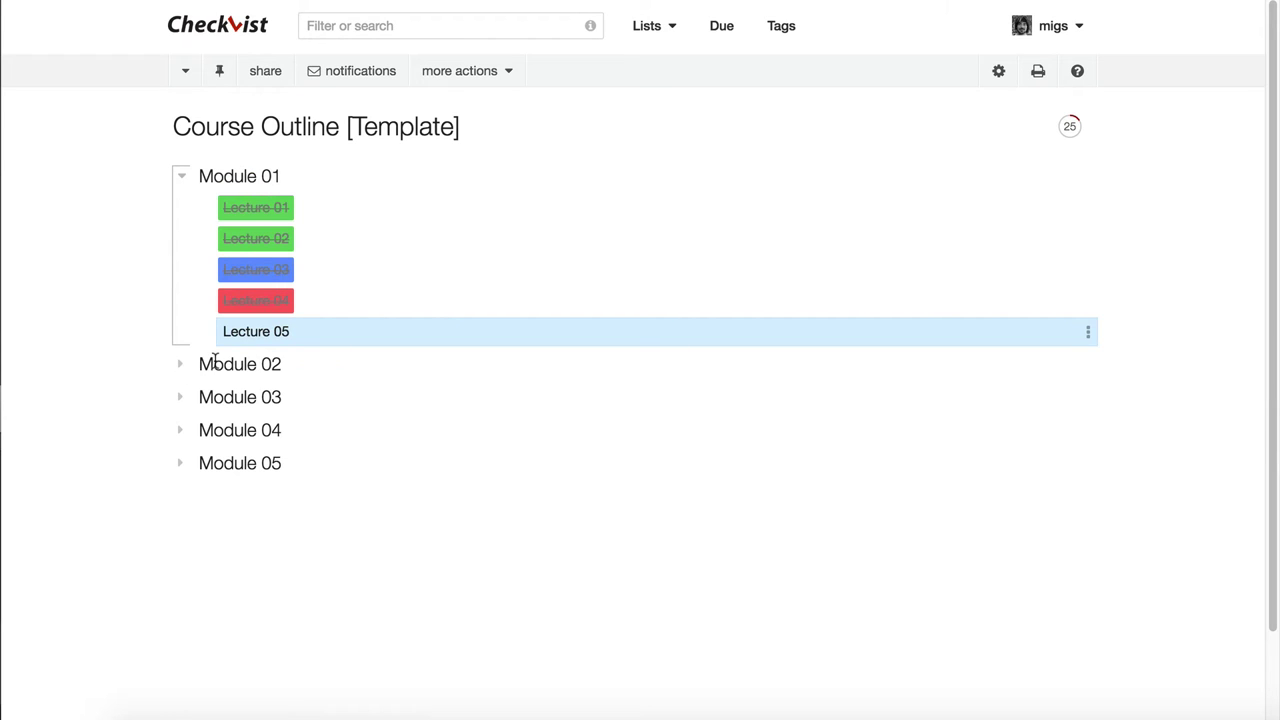
{"action": "left_click", "coordinate": [214, 362]}
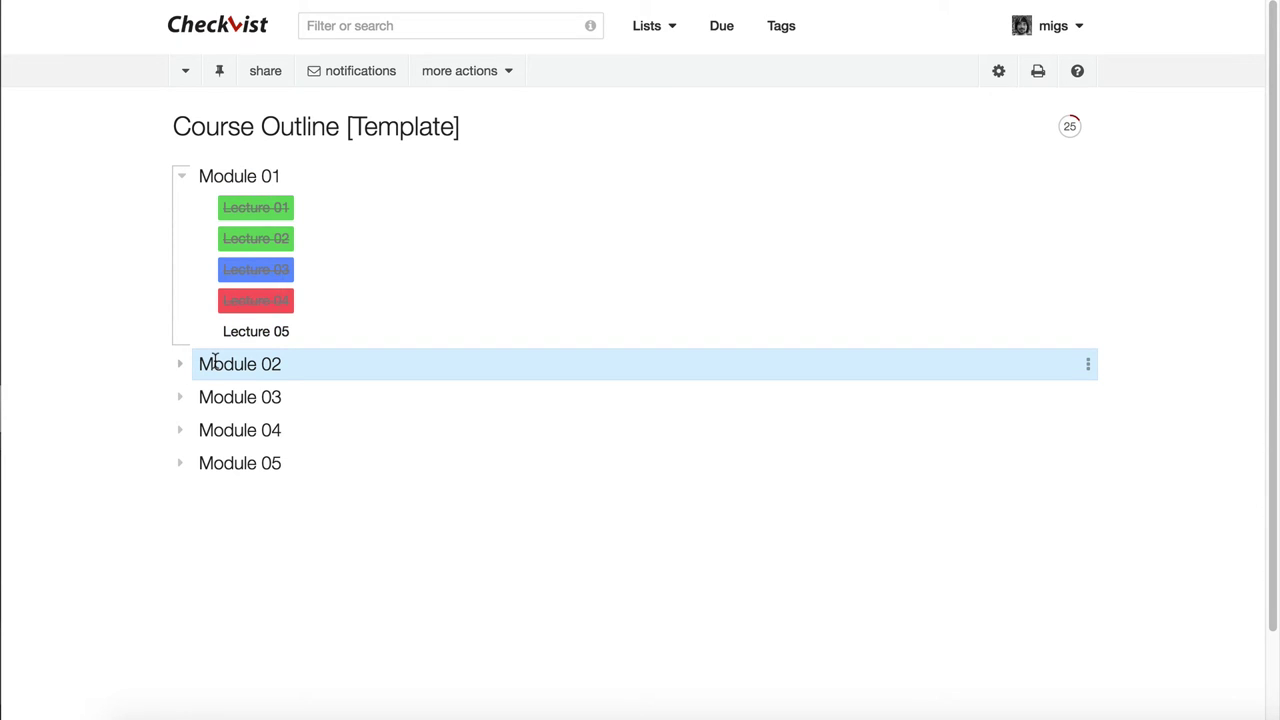
{"action": "key", "text": "Right"}
{"action": "key", "text": "space"}
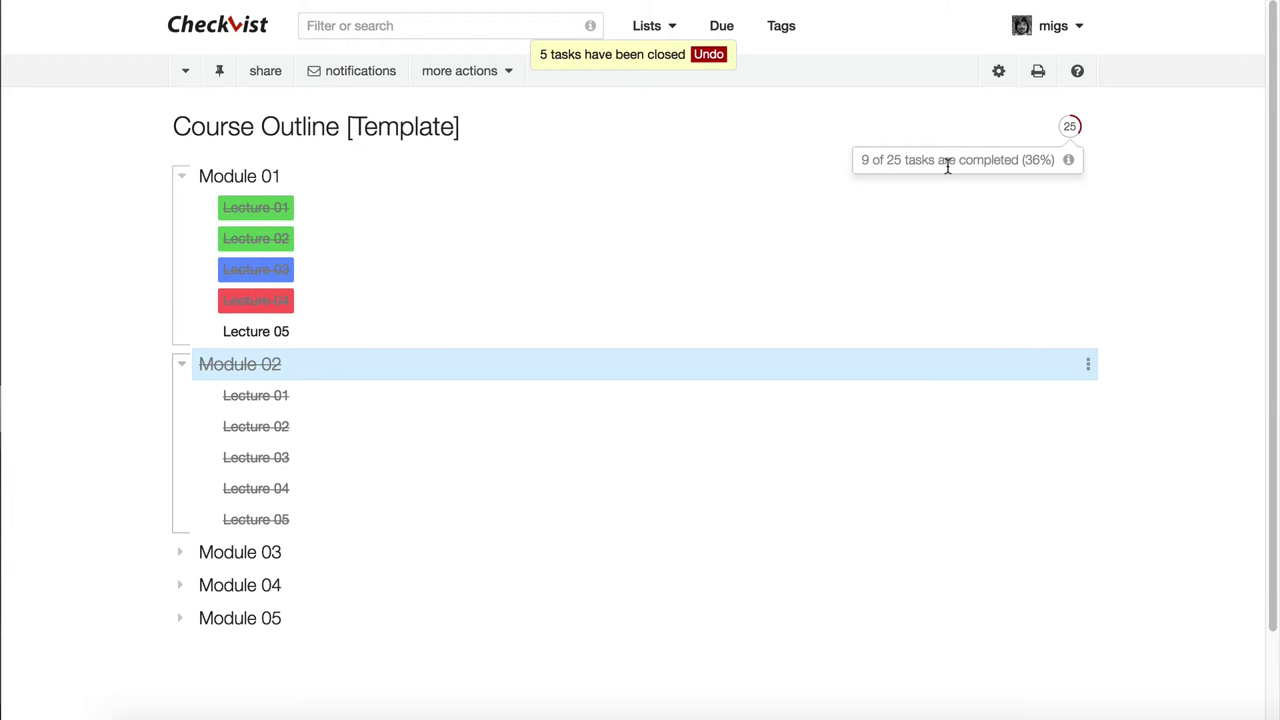
Reopen Lecture 02, Lecture 03 and Lecture 04 of Module 02 as uncompleted tasks.
{"action": "left_click", "coordinate": [278, 425]}
{"action": "key", "text": "space"}
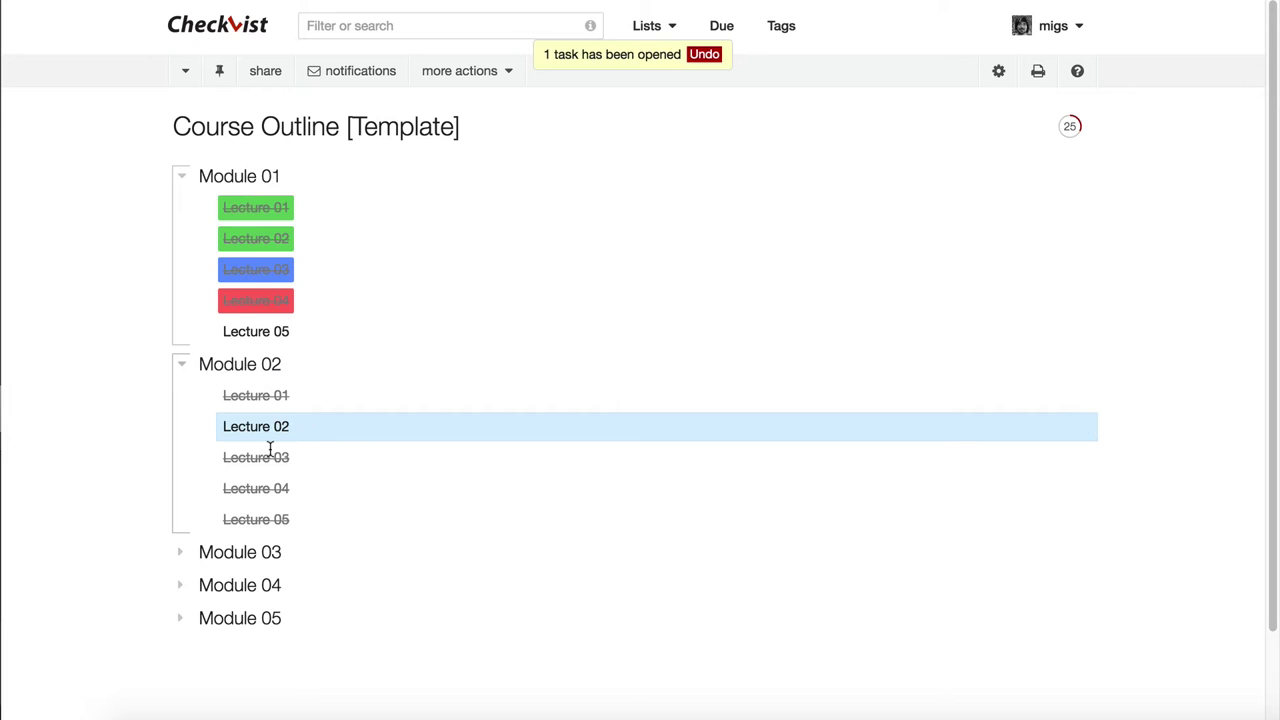
{"action": "left_click", "coordinate": [272, 457]}
{"action": "key", "text": "space"}
{"action": "left_click", "coordinate": [289, 486]}
{"action": "key", "text": "space"}
Highlight Module 02's Lecture 03 in red and its Lecture 02 in green.
{"action": "left_click", "coordinate": [267, 457]}
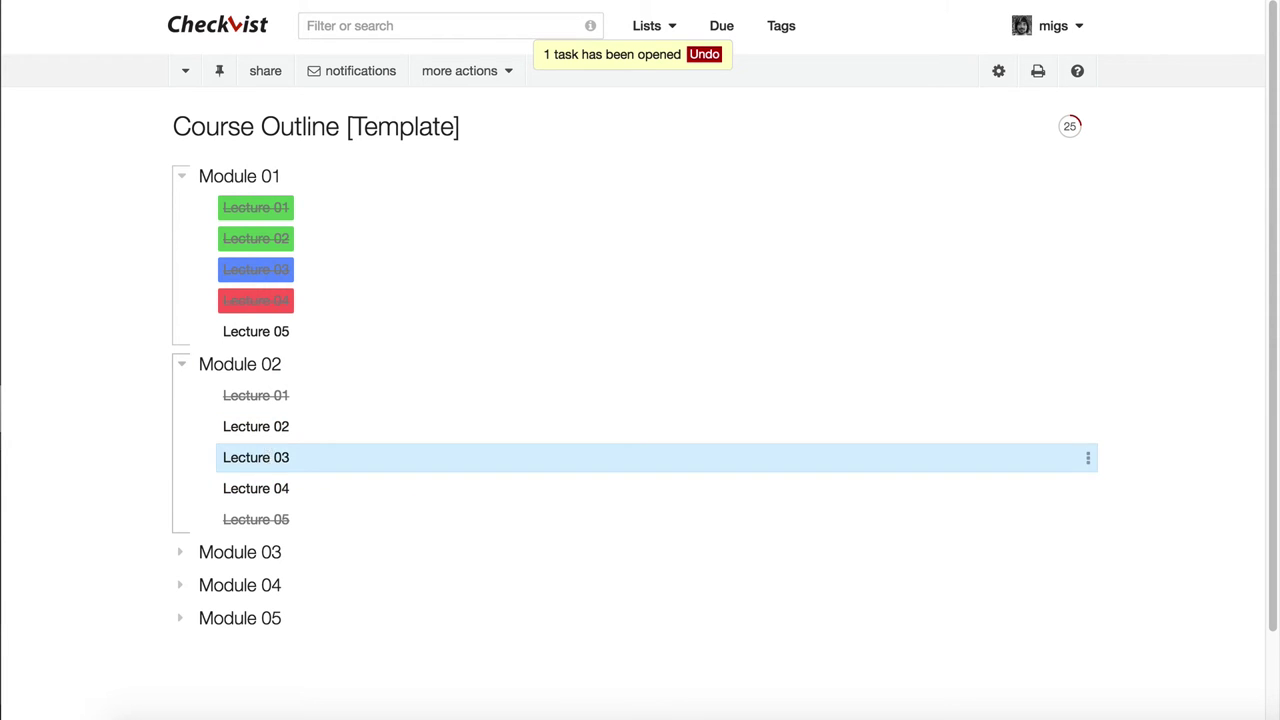
{"action": "key", "text": "1"}
{"action": "left_click", "coordinate": [256, 426]}
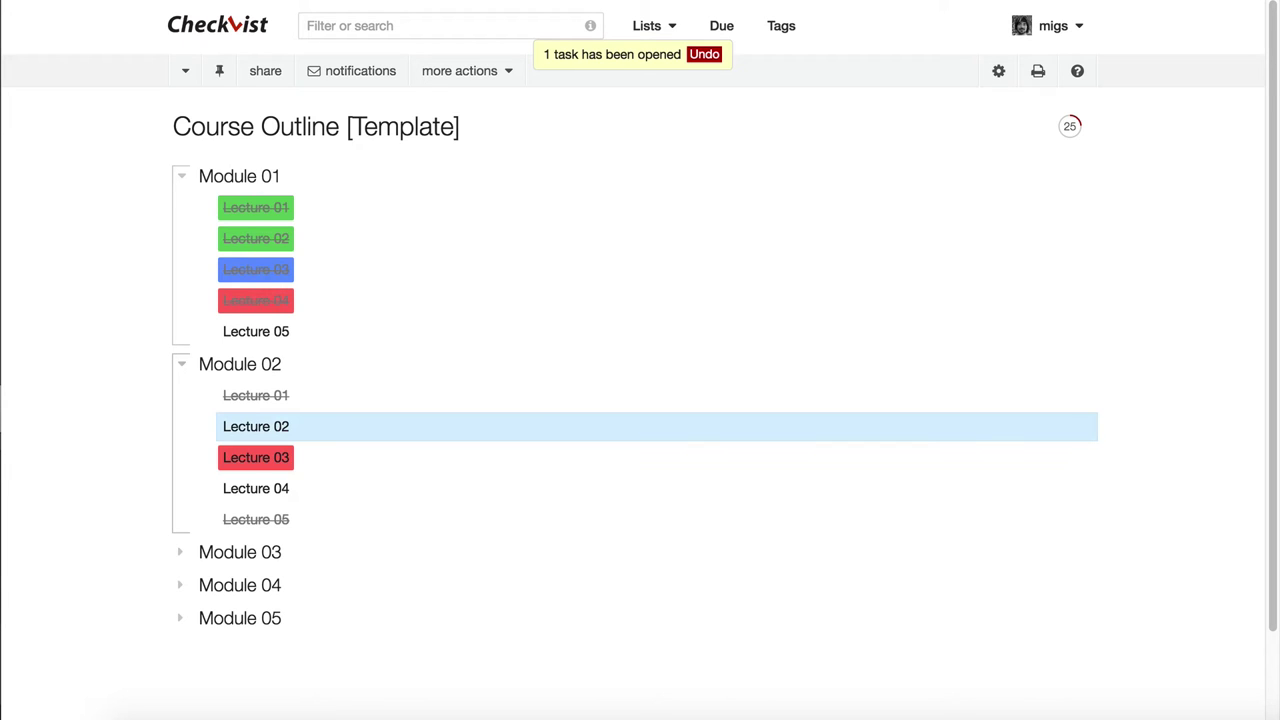
{"action": "key", "text": "2"}
{"action": "key", "text": "3"}
{"action": "key", "text": "1"}
{"action": "key", "text": "2"}
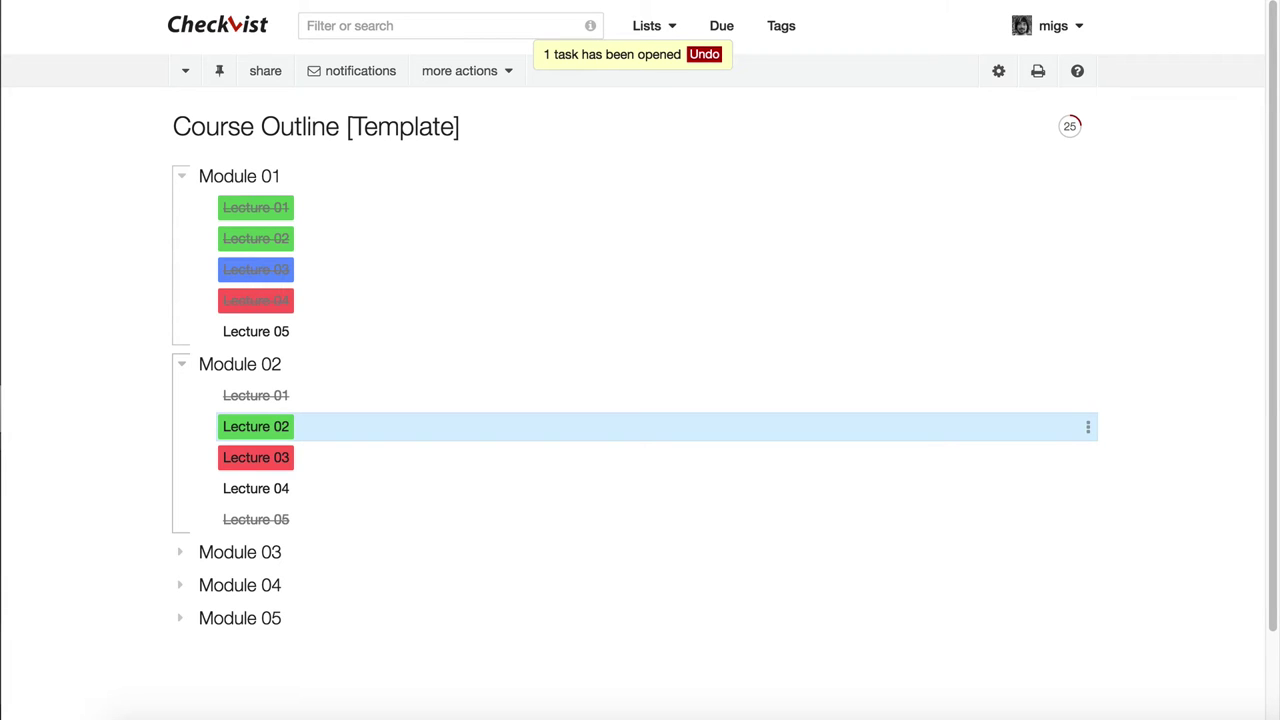
{"action": "left_click", "coordinate": [274, 393]}
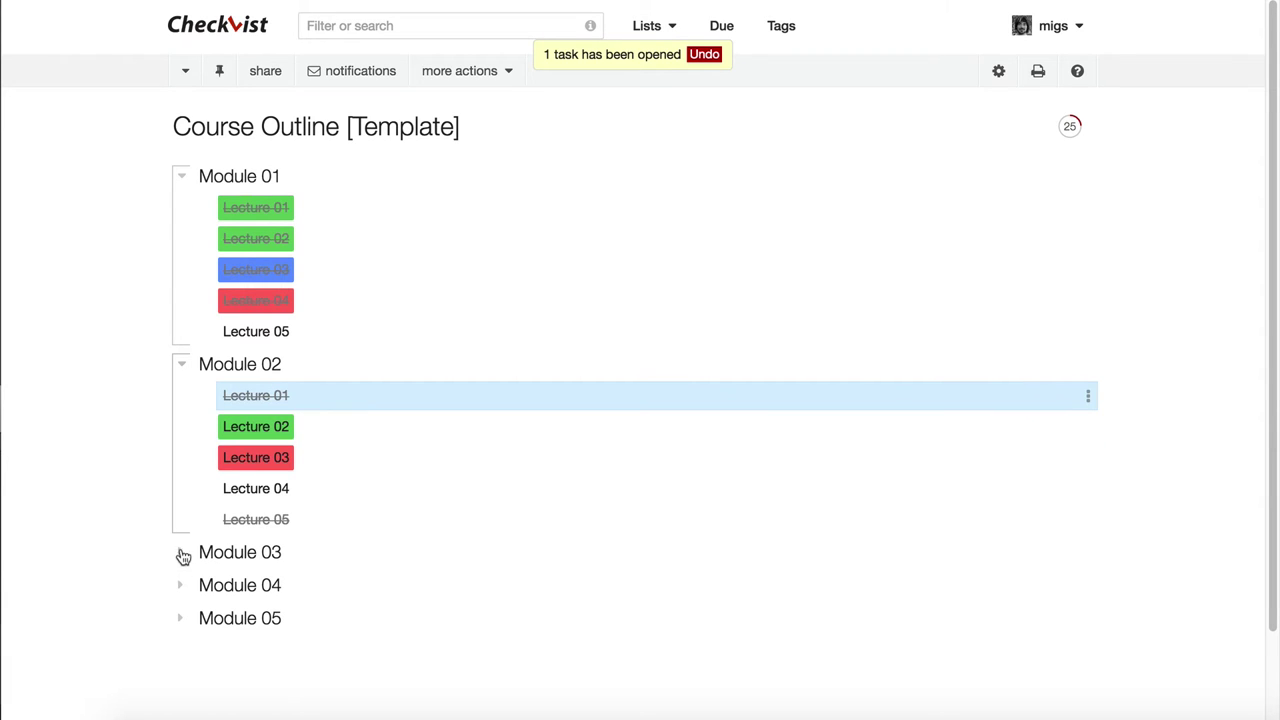
{"action": "left_click", "coordinate": [262, 455]}
Move Module 03 up in the list above Module 02 and return it to its place below Module 02.
{"action": "scroll", "coordinate": [285, 525], "scroll_direction": "down", "scroll_amount": 2}
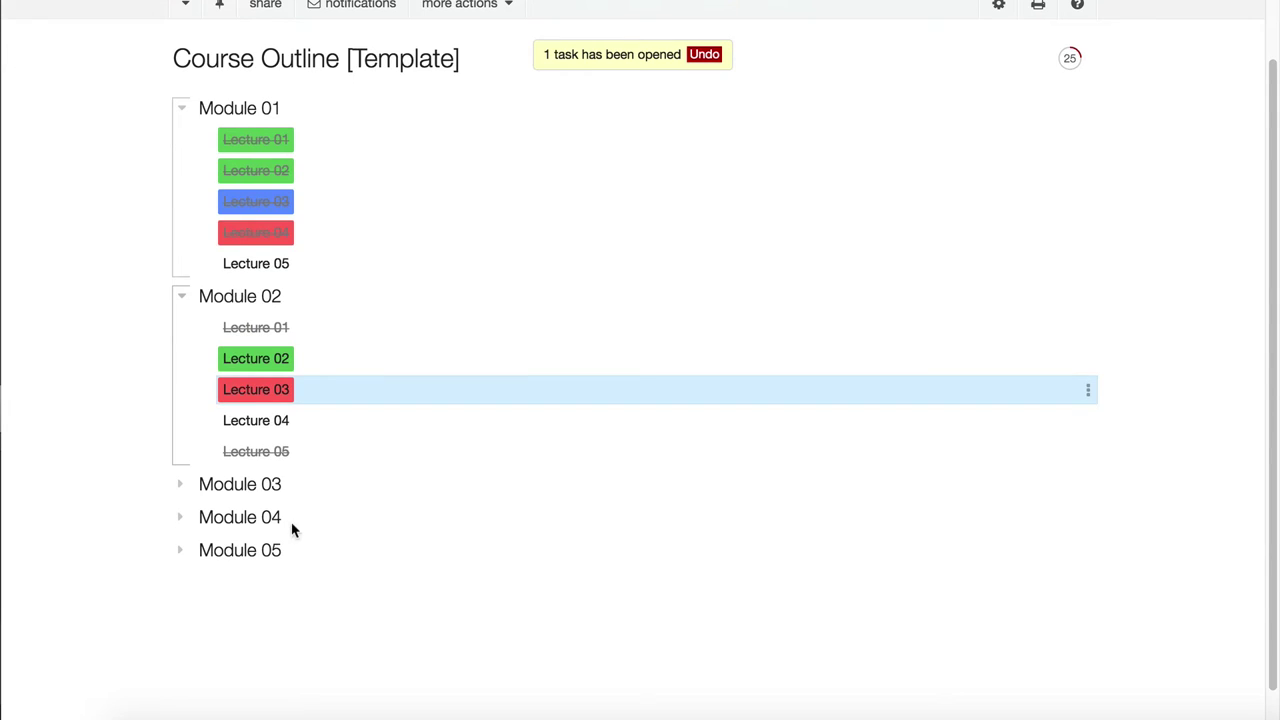
{"action": "left_click", "coordinate": [254, 487]}
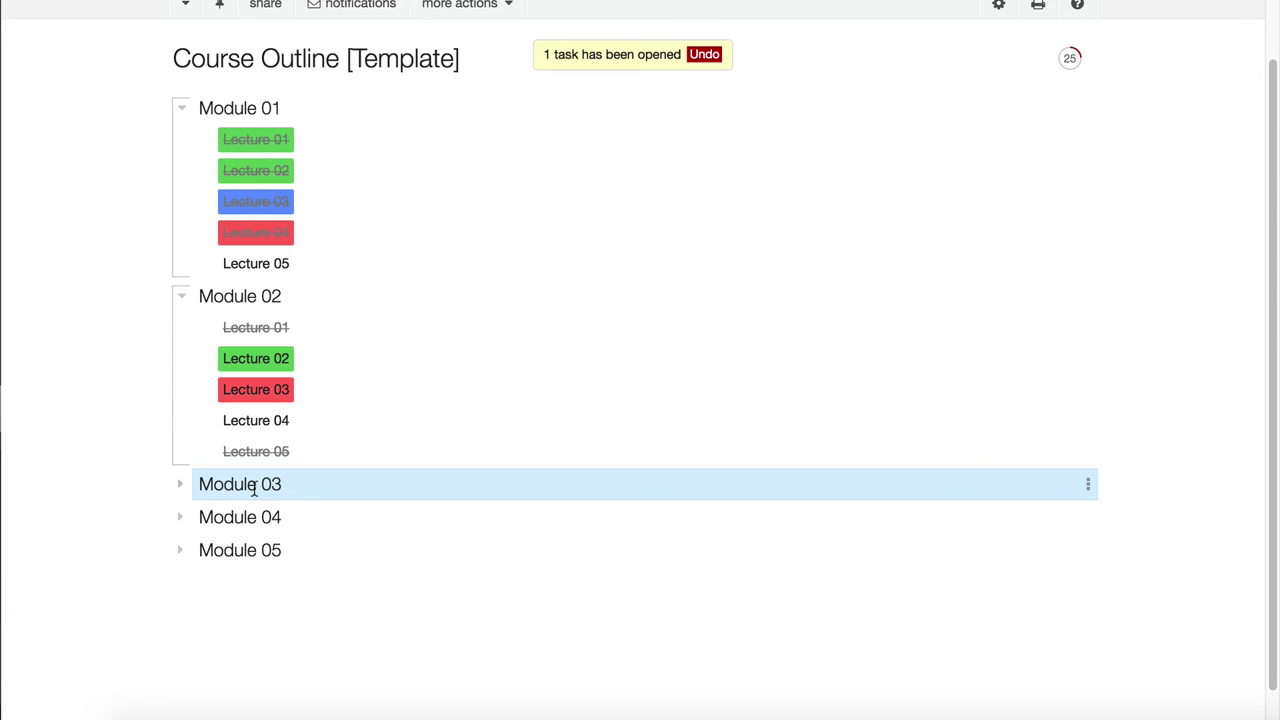
{"action": "key", "text": "super+Up"}
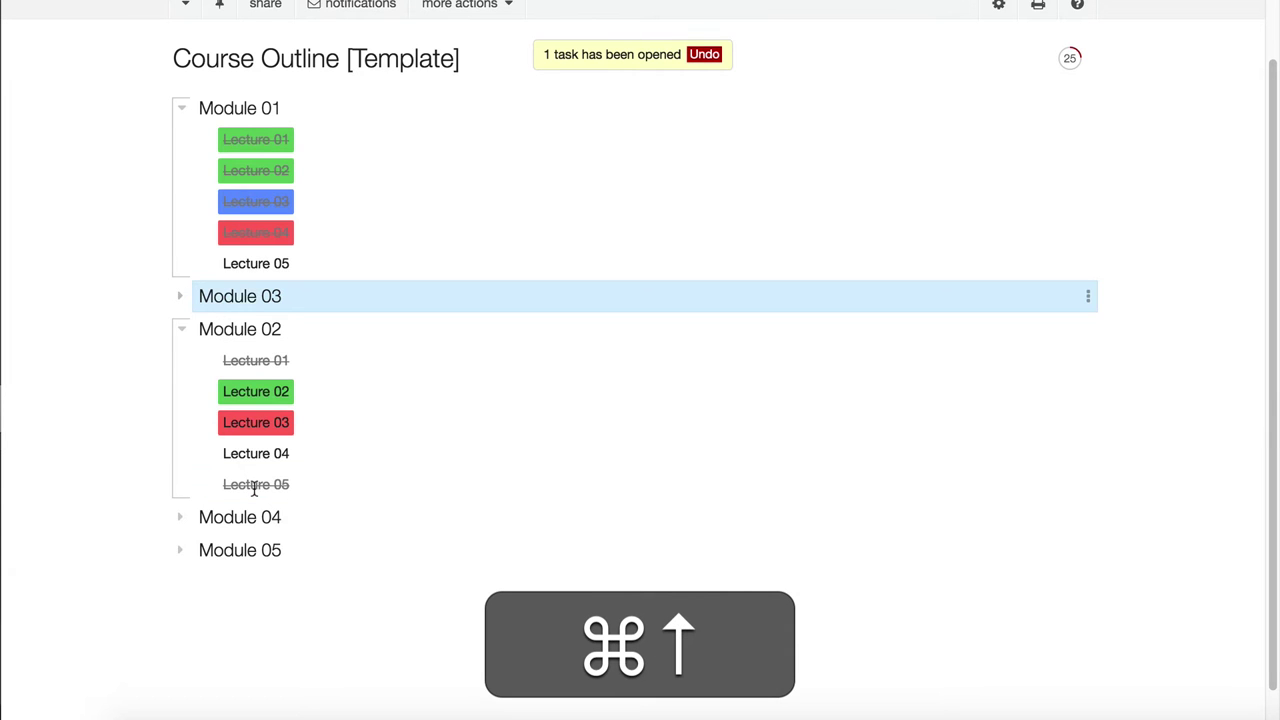
{"action": "key", "text": "super+Up"}
{"action": "key", "text": "super+Down"}
{"action": "key", "text": "super+Down"}
{"action": "key", "text": "super+Up"}
{"action": "key", "text": "super+Up"}
{"action": "key", "text": "super+Down"}
{"action": "key", "text": "super+Down"}
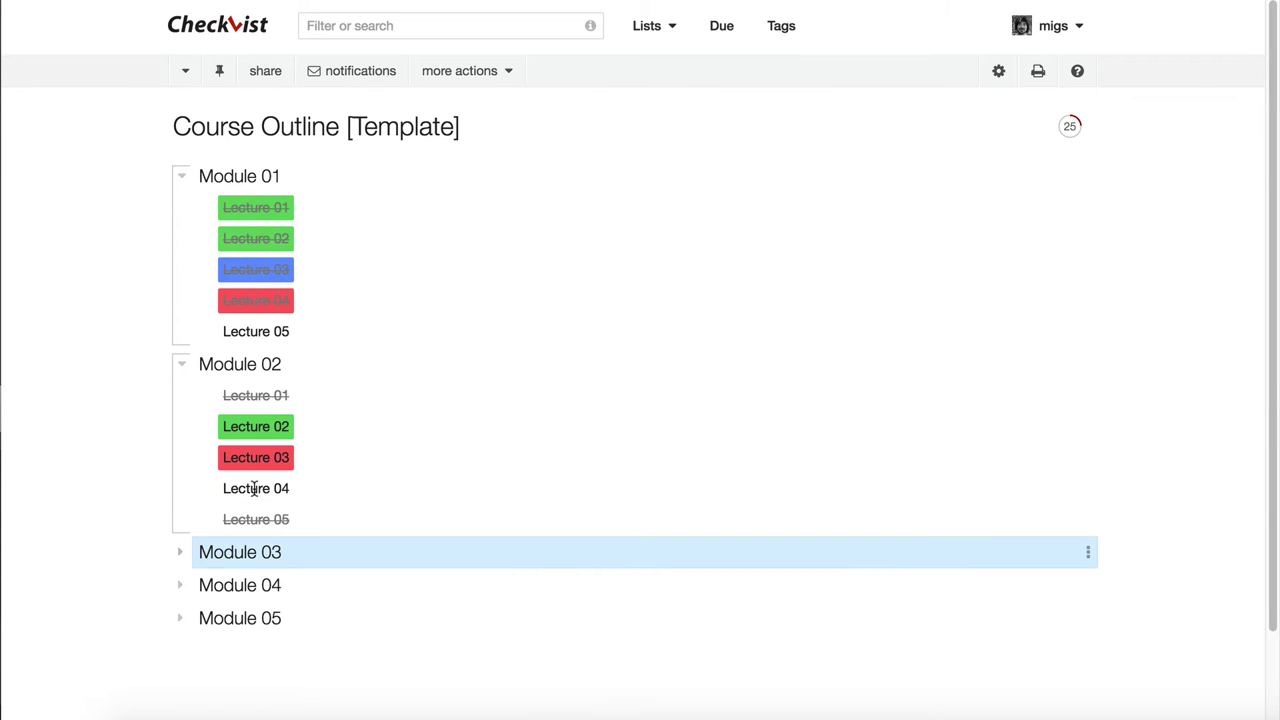
Expand Module 03 to view its lectures and collapse it again.
{"action": "key", "text": "Right"}
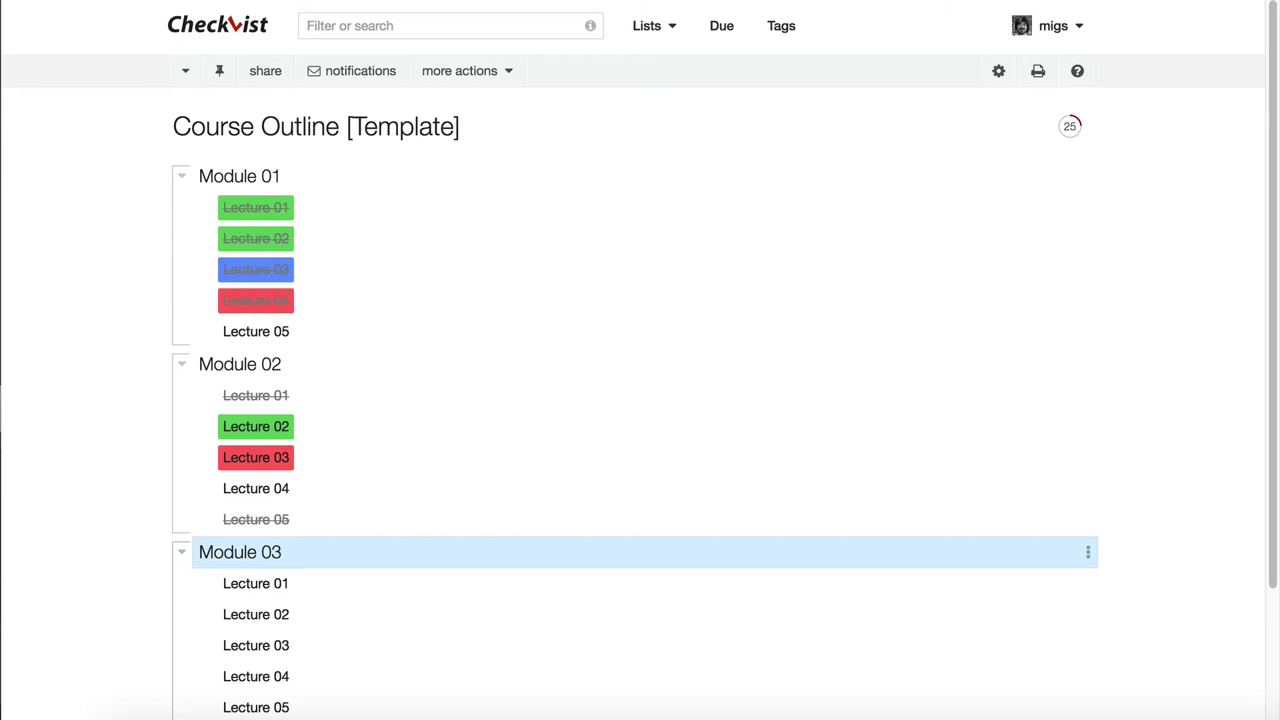
{"action": "key", "text": "Left"}
{"action": "key", "text": "Right"}
{"action": "key", "text": "Left"}
{"action": "key", "text": "Down"}
{"action": "key", "text": "Up"}
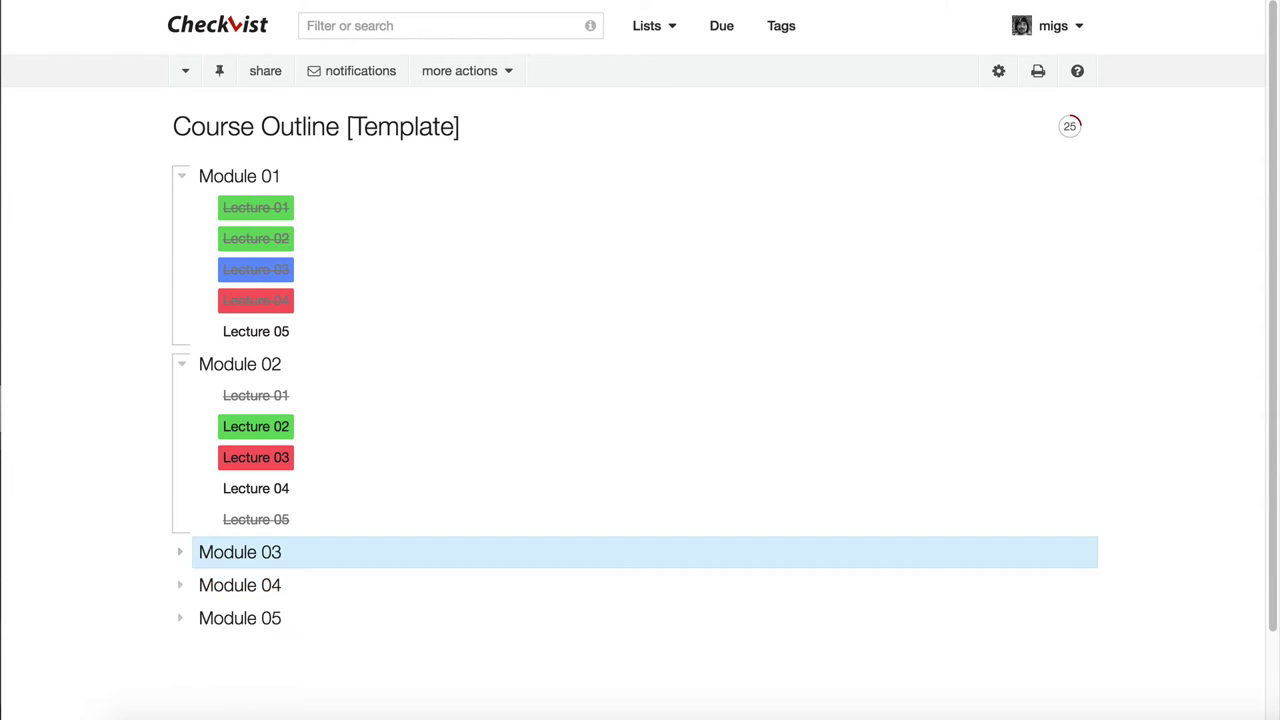
Collapse Module 02 and Module 01 so only the module headings are listed.
{"action": "key", "text": "Up"}
{"action": "key", "text": "Up"}
{"action": "key", "text": "Up"}
{"action": "key", "text": "Up"}
{"action": "key", "text": "Up"}
{"action": "key", "text": "Up"}
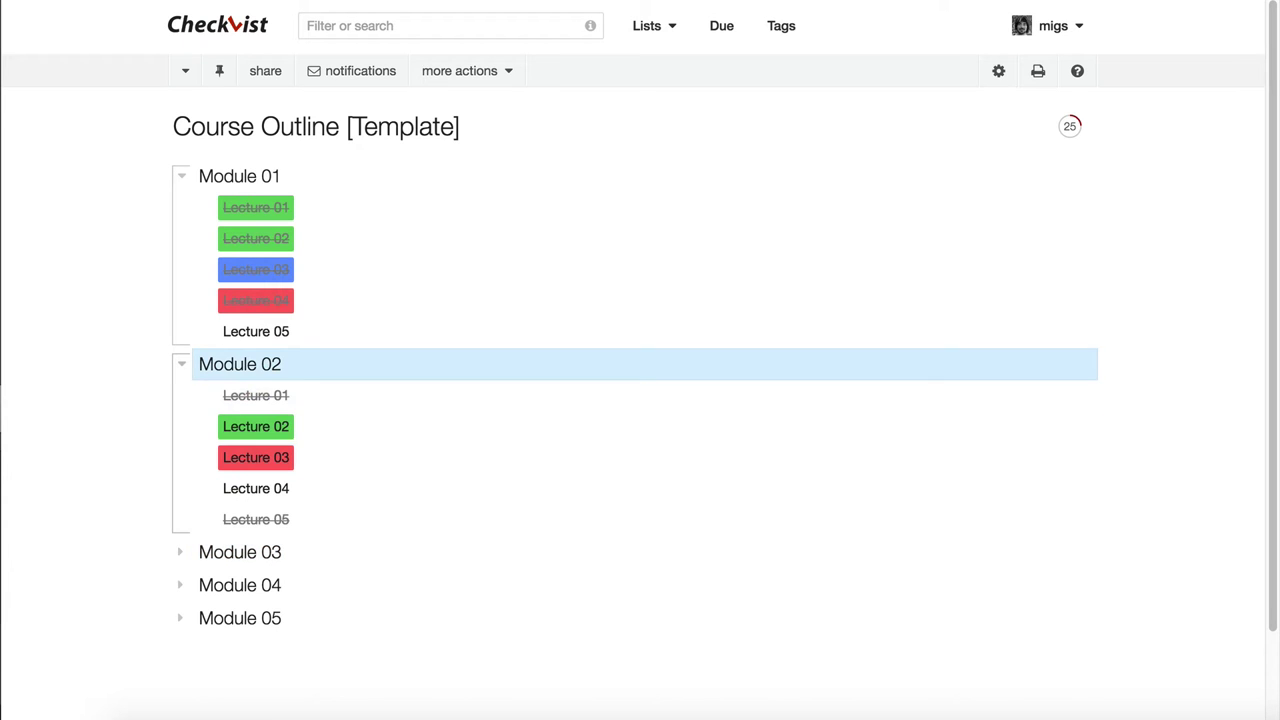
{"action": "key", "text": "Left"}
{"action": "key", "text": "Up"}
{"action": "key", "text": "Up"}
{"action": "key", "text": "Up"}
{"action": "key", "text": "Up"}
{"action": "key", "text": "Up"}
{"action": "key", "text": "Up"}
{"action": "key", "text": "Left"}
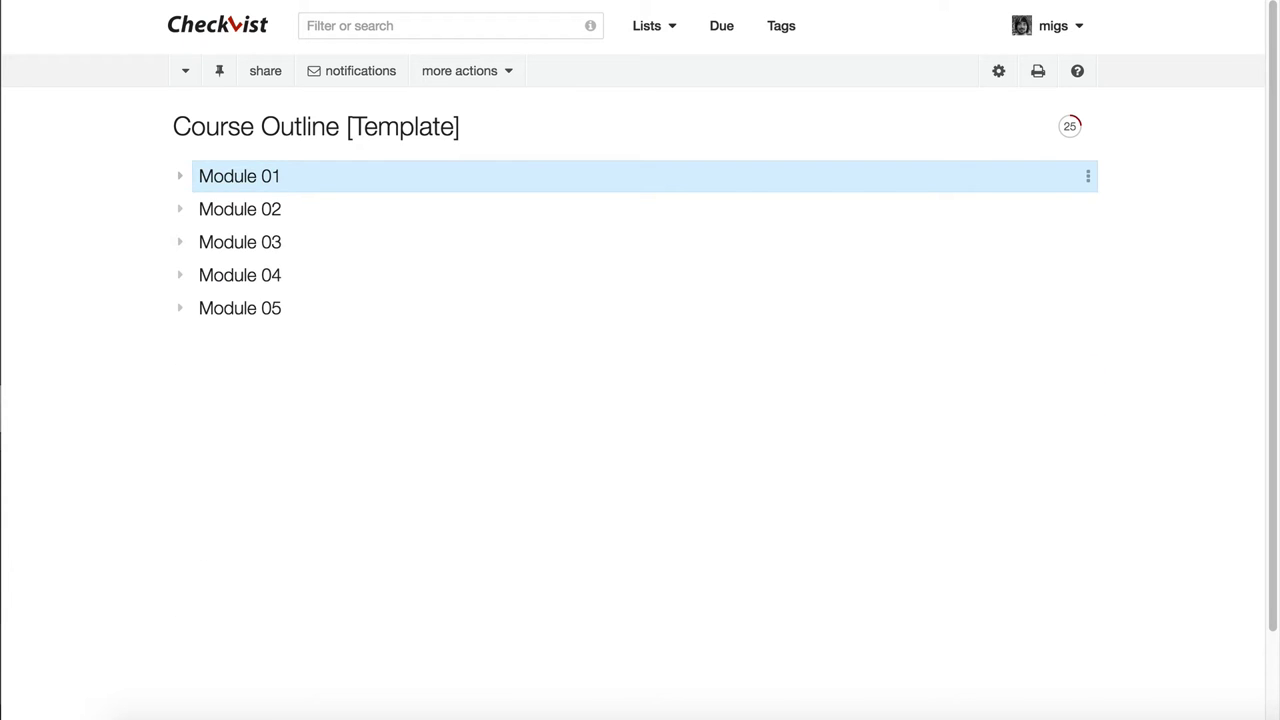
{"action": "key", "text": "Down"}
{"action": "key", "text": "Down"}
{"action": "key", "text": "Down"}
{"action": "key", "text": "Down"}
{"action": "key", "text": "Up"}
{"action": "key", "text": "Up"}
{"action": "key", "text": "Up"}
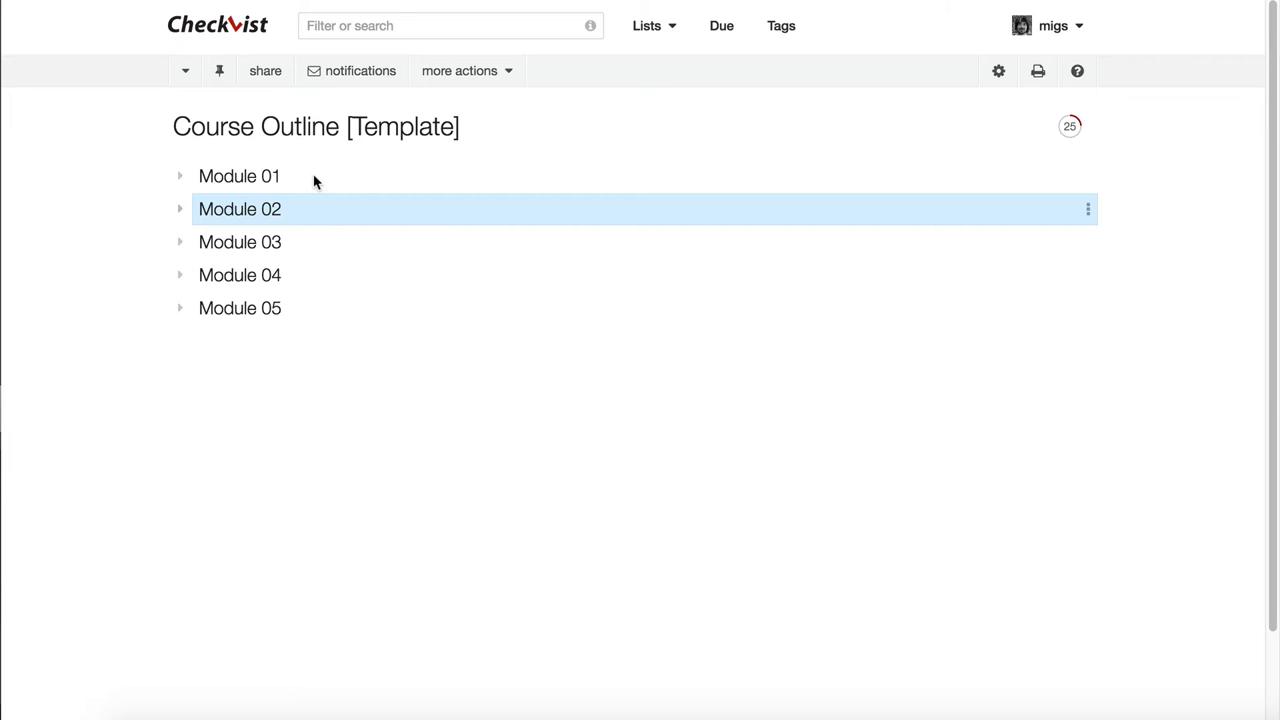
Add a new list item named Module 06 below Module 05.
{"action": "key", "text": "Down"}
{"action": "key", "text": "Down"}
{"action": "key", "text": "Down"}
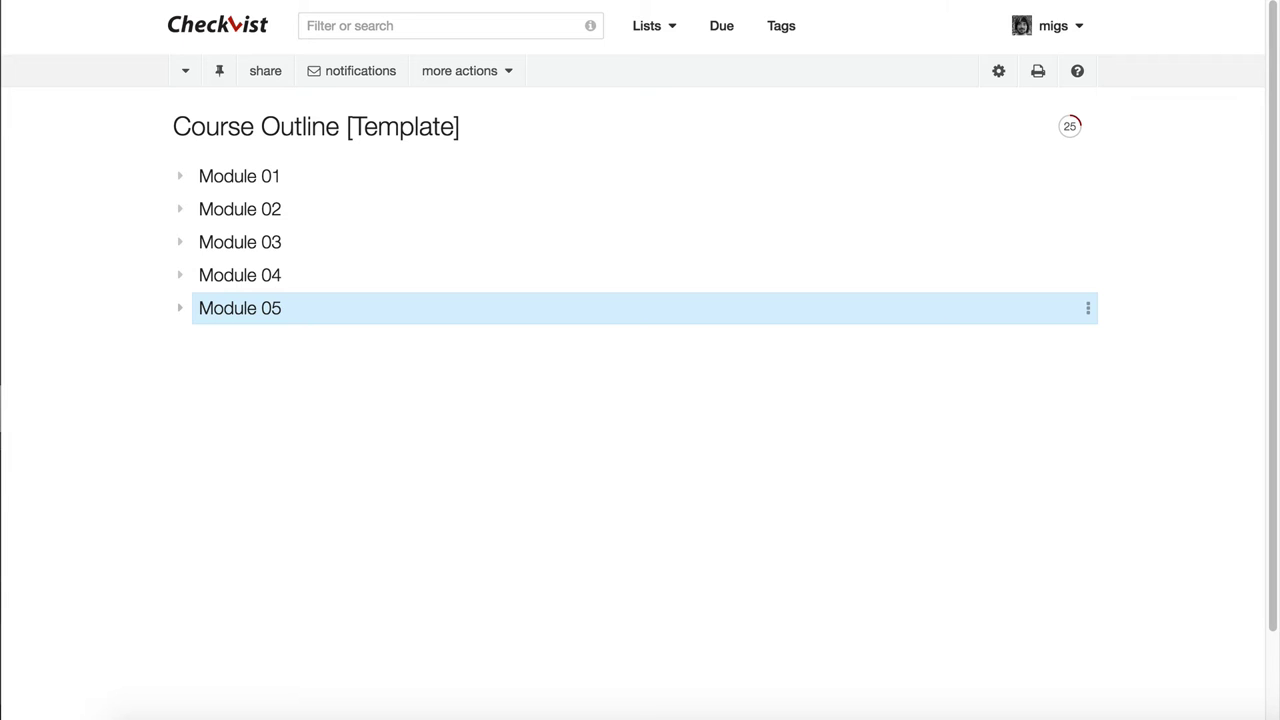
{"action": "key", "text": "Return"}
{"action": "type", "text": "Mo"}
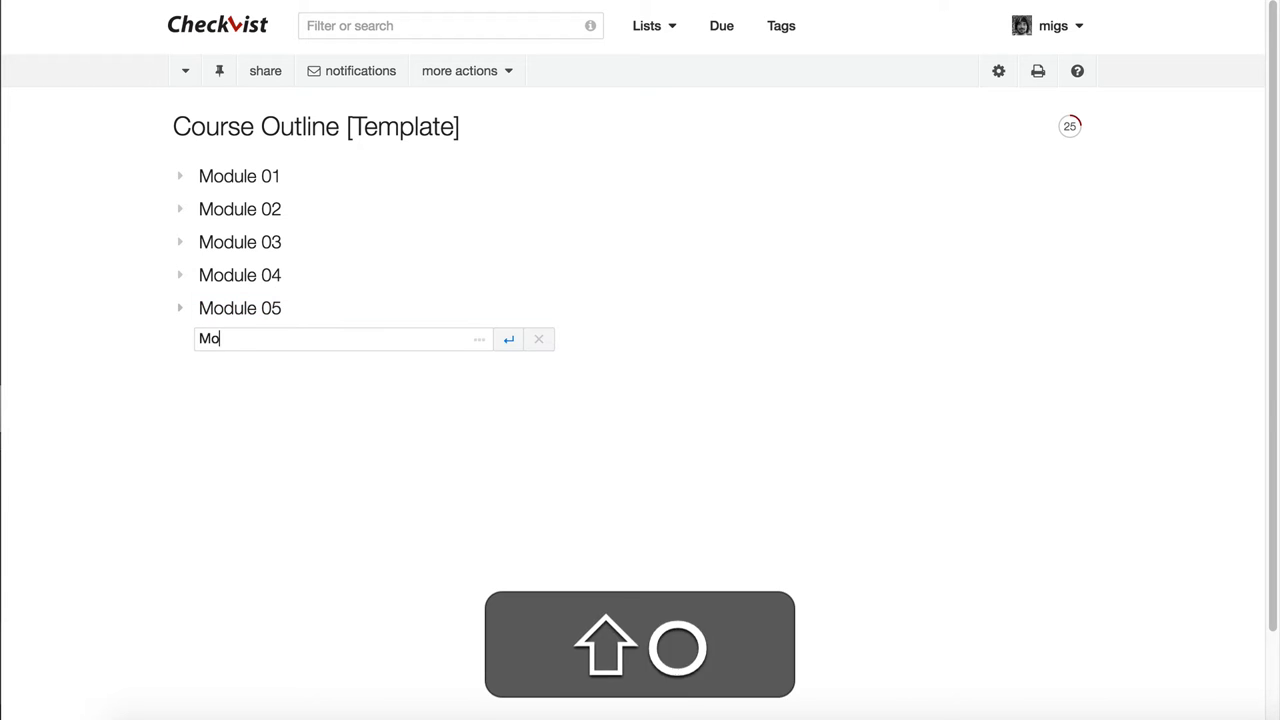
{"action": "type", "text": "dule 06"}
{"action": "key", "text": "Return"}
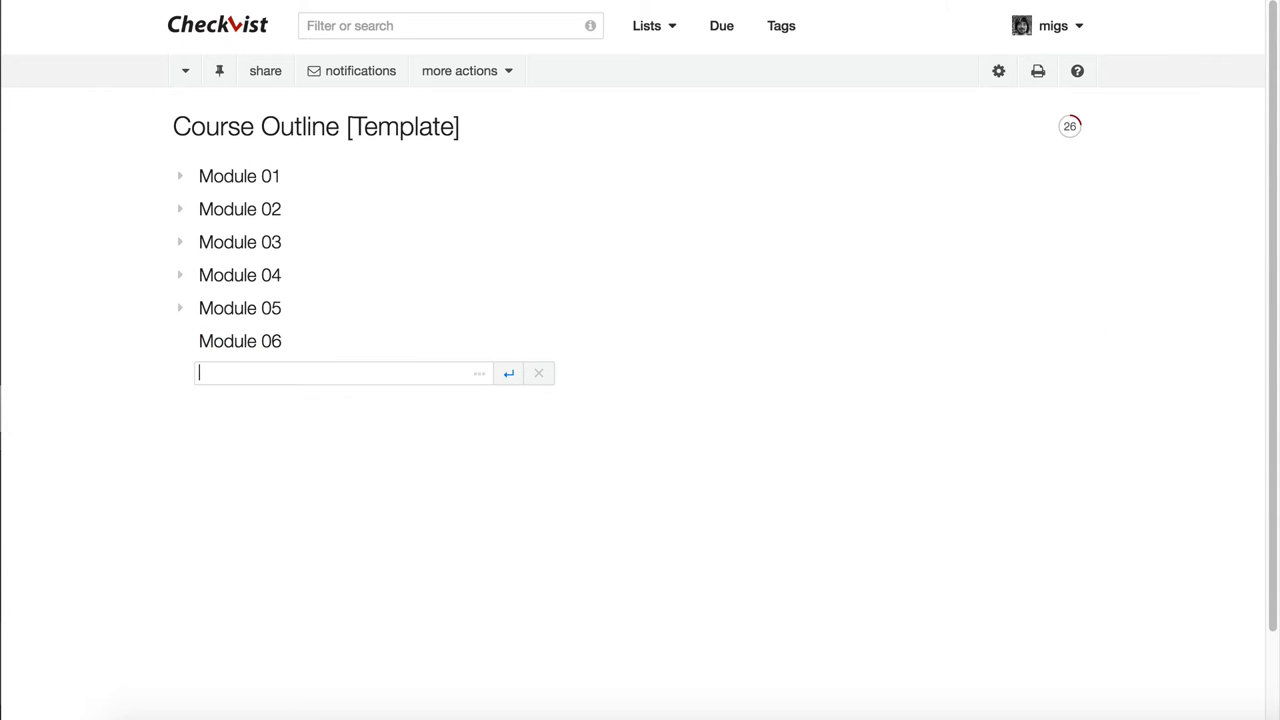
Add Lecture 01 as an indented item under Module 06 and finish adding items.
{"action": "key", "text": "Tab"}
{"action": "key", "text": "shift+Tab"}
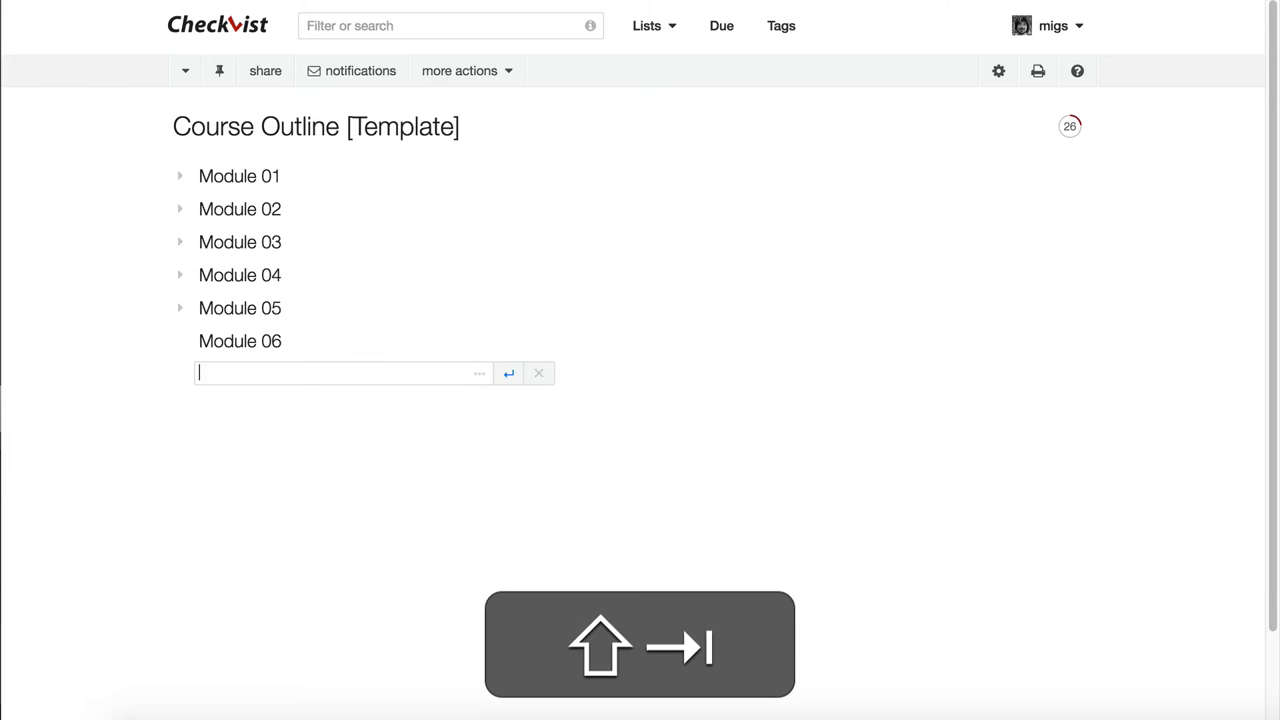
{"action": "key", "text": "Tab"}
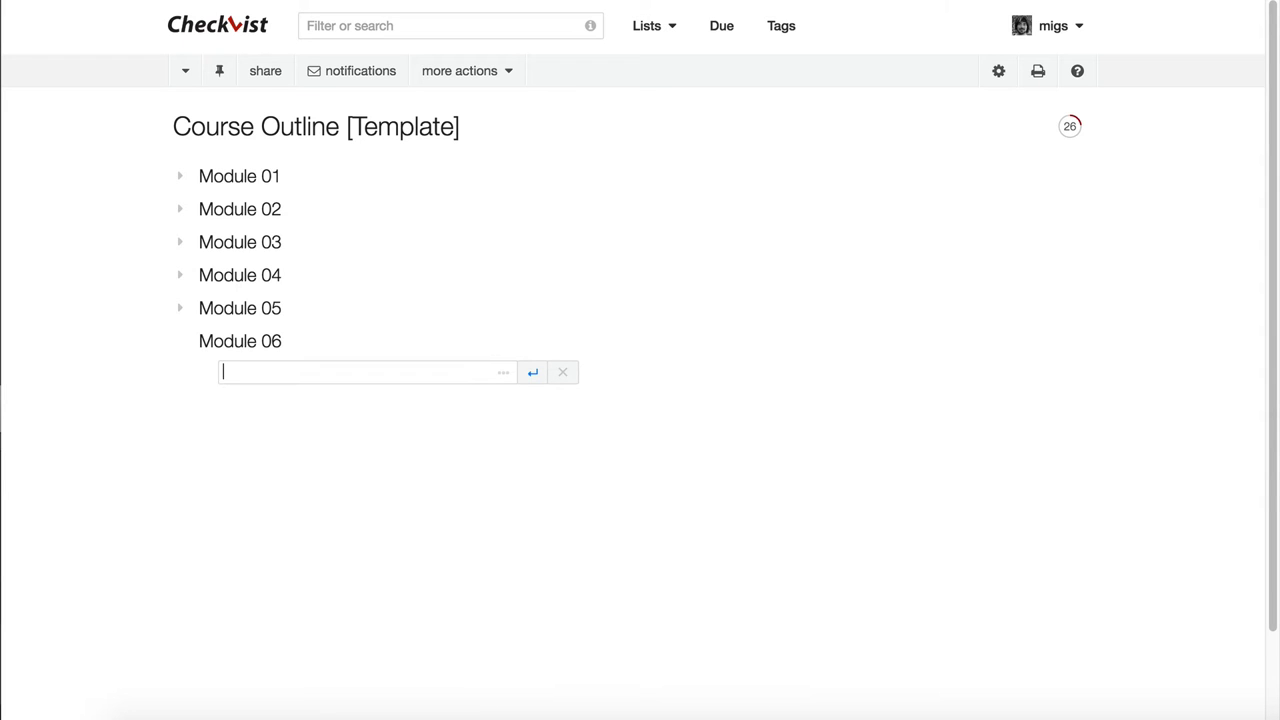
{"action": "type", "text": "Lectr"}
{"action": "key", "text": "BackSpace"}
{"action": "type", "text": "ure 01"}
{"action": "key", "text": "Return"}
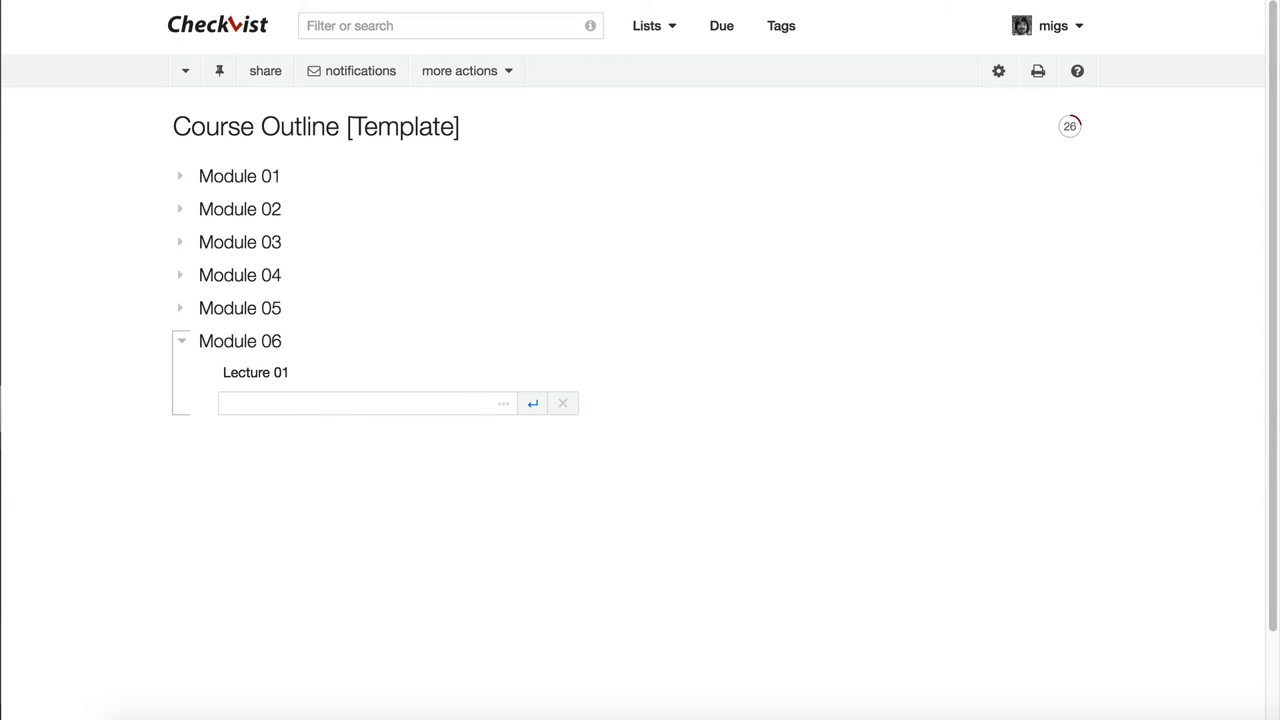
{"action": "key", "text": "Escape"}
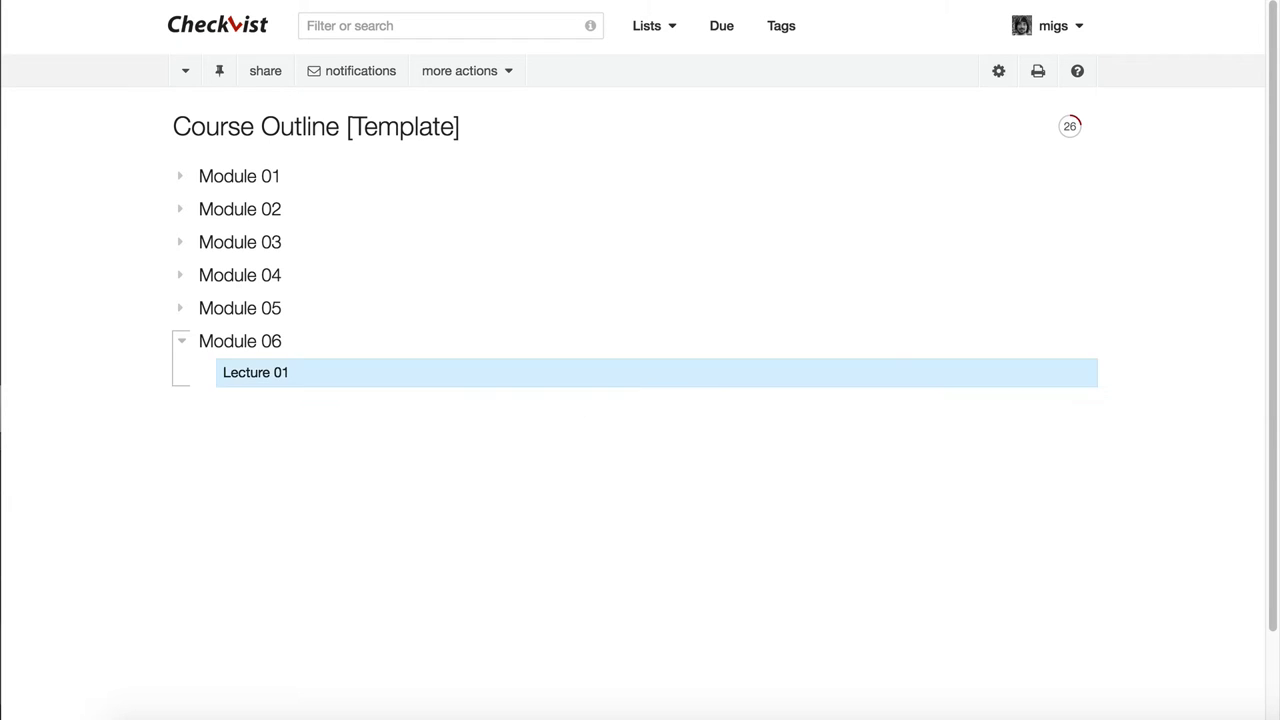
Add a sub-item named Notes under Lecture 01 of Module 06.
{"action": "key", "text": "Return"}
{"action": "key", "text": "Tab"}
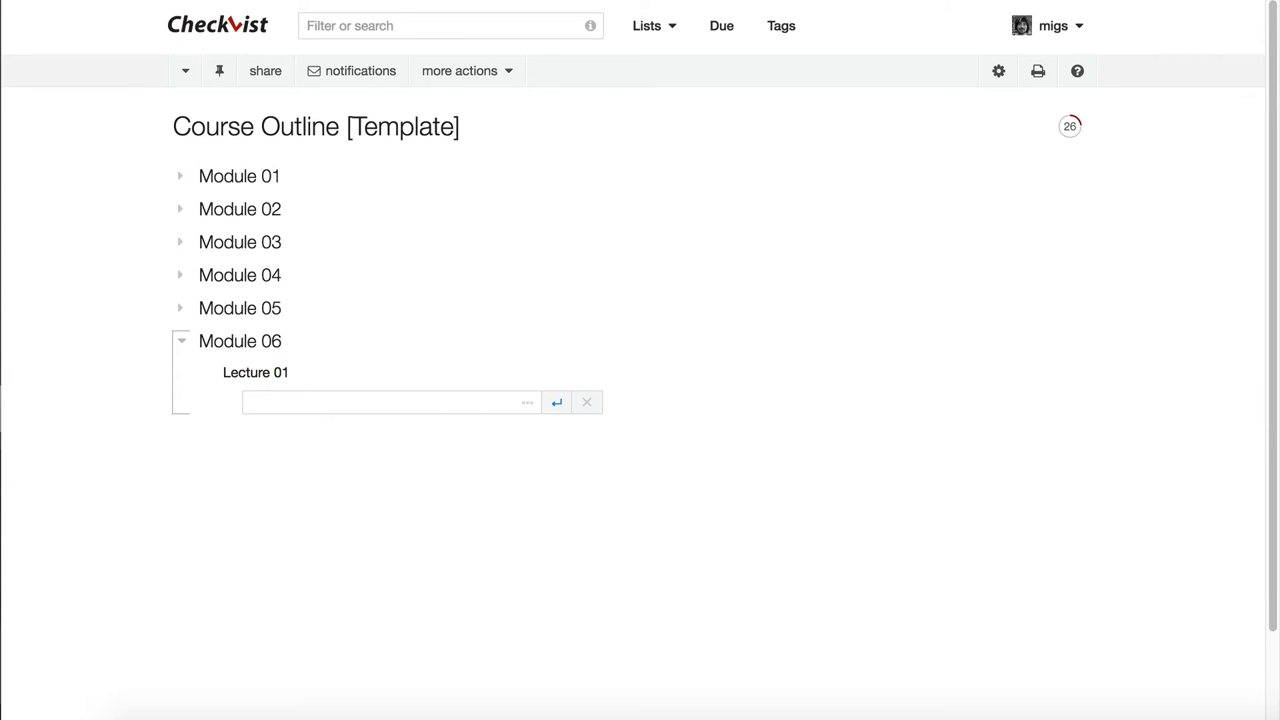
{"action": "type", "text": "Notes"}
{"action": "left_click", "coordinate": [338, 371]}
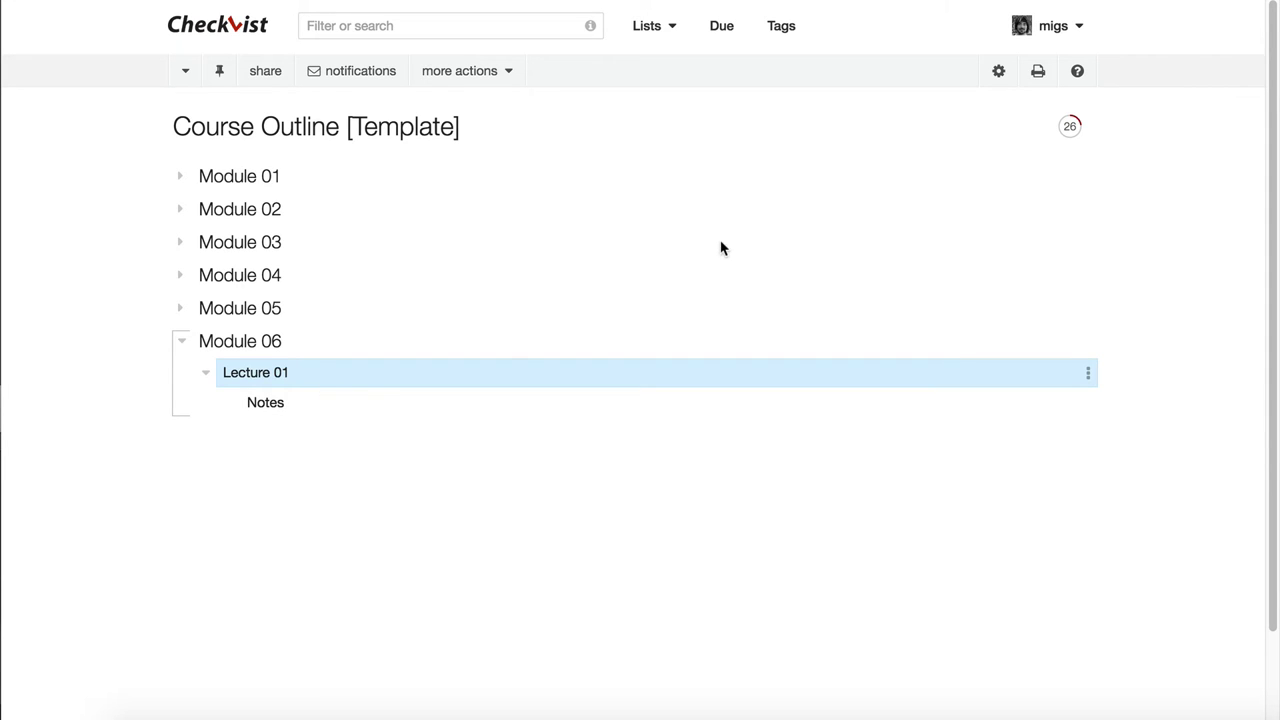
Open the keyboard cheat sheet, look through the General shortcuts for working with a list, and close it.
{"action": "left_click", "coordinate": [1077, 72]}
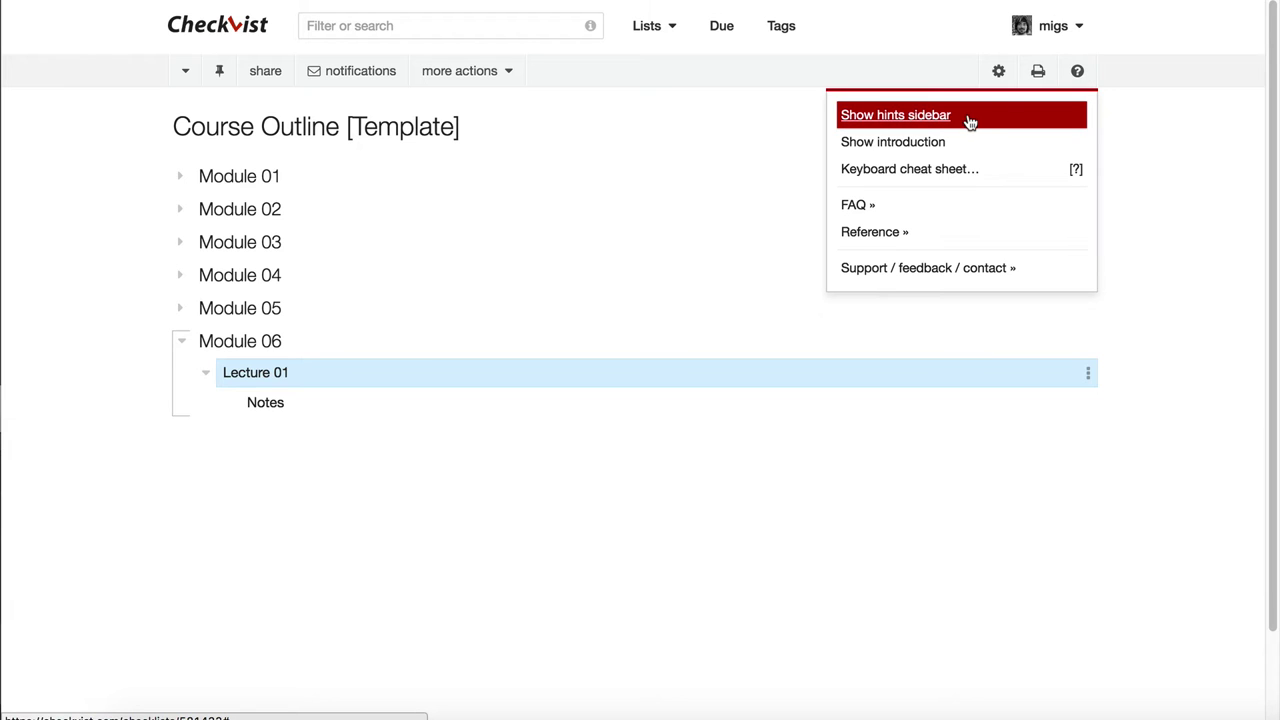
{"action": "left_click", "coordinate": [926, 171]}
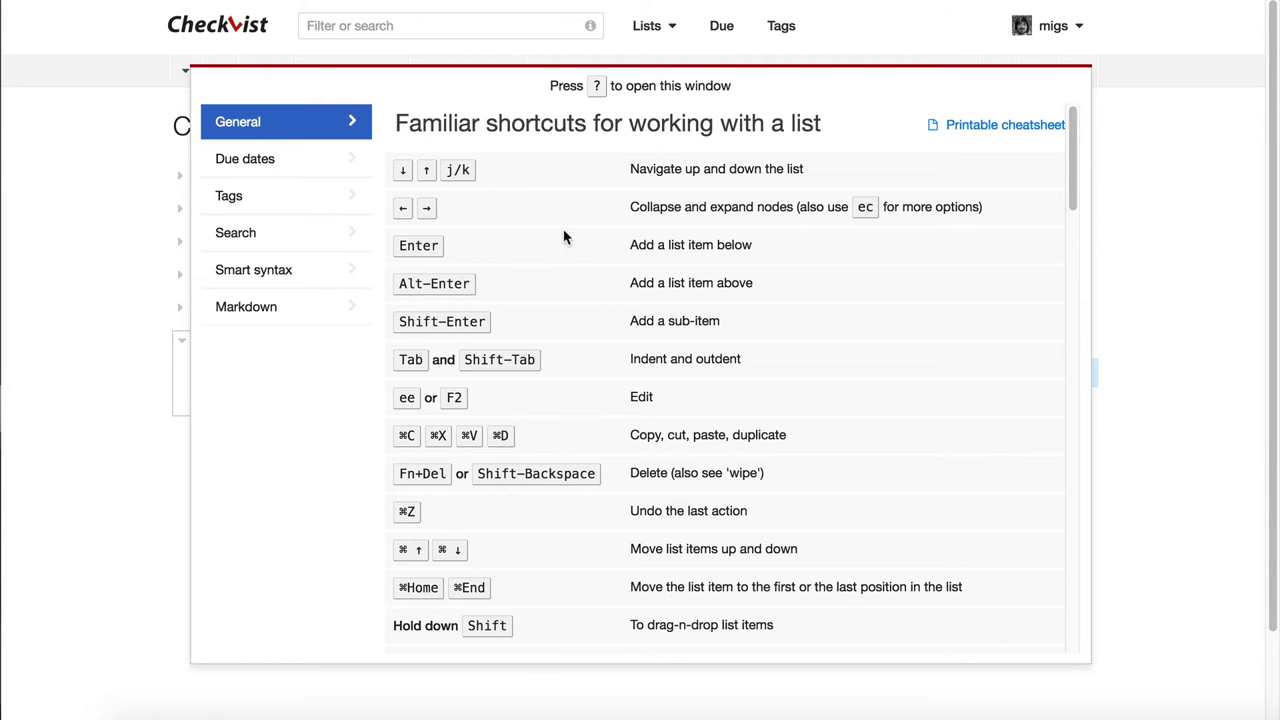
{"action": "scroll", "coordinate": [625, 247], "scroll_direction": "down", "scroll_amount": 5}
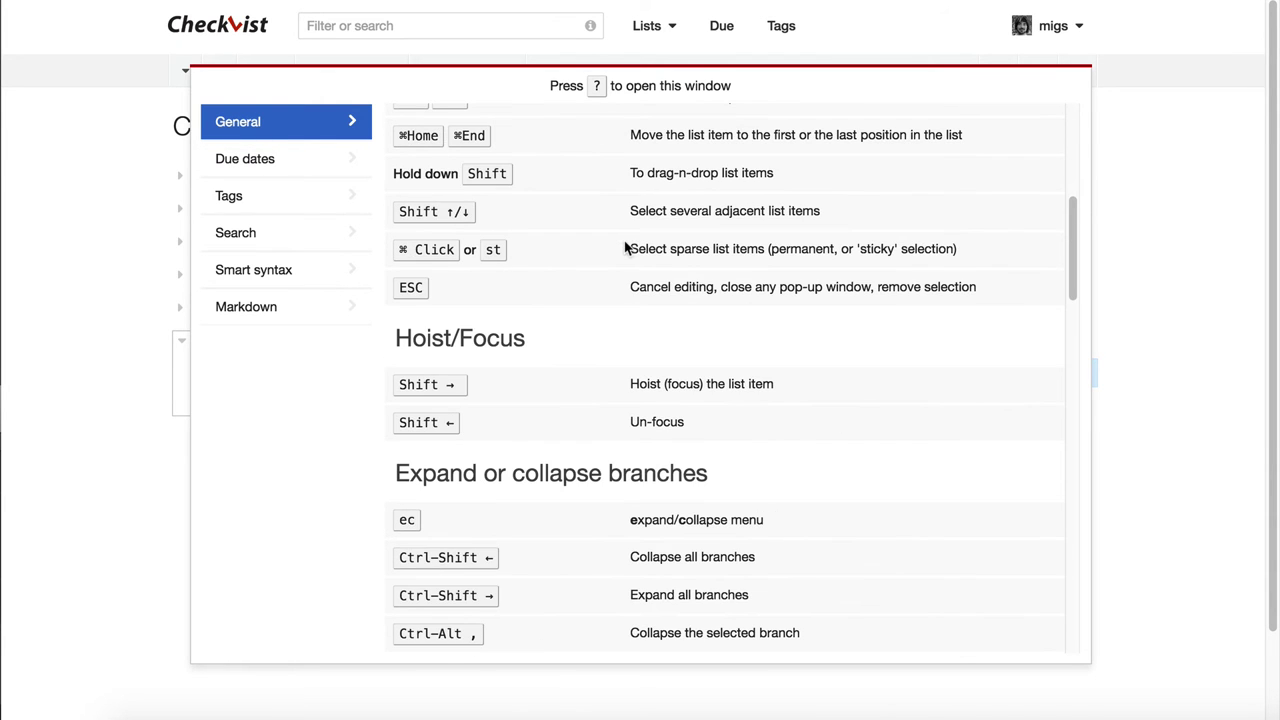
{"action": "scroll", "coordinate": [671, 411], "scroll_direction": "down", "scroll_amount": 1}
{"action": "scroll", "coordinate": [671, 411], "scroll_direction": "down", "scroll_amount": 3}
{"action": "scroll", "coordinate": [671, 411], "scroll_direction": "up", "scroll_amount": 10}
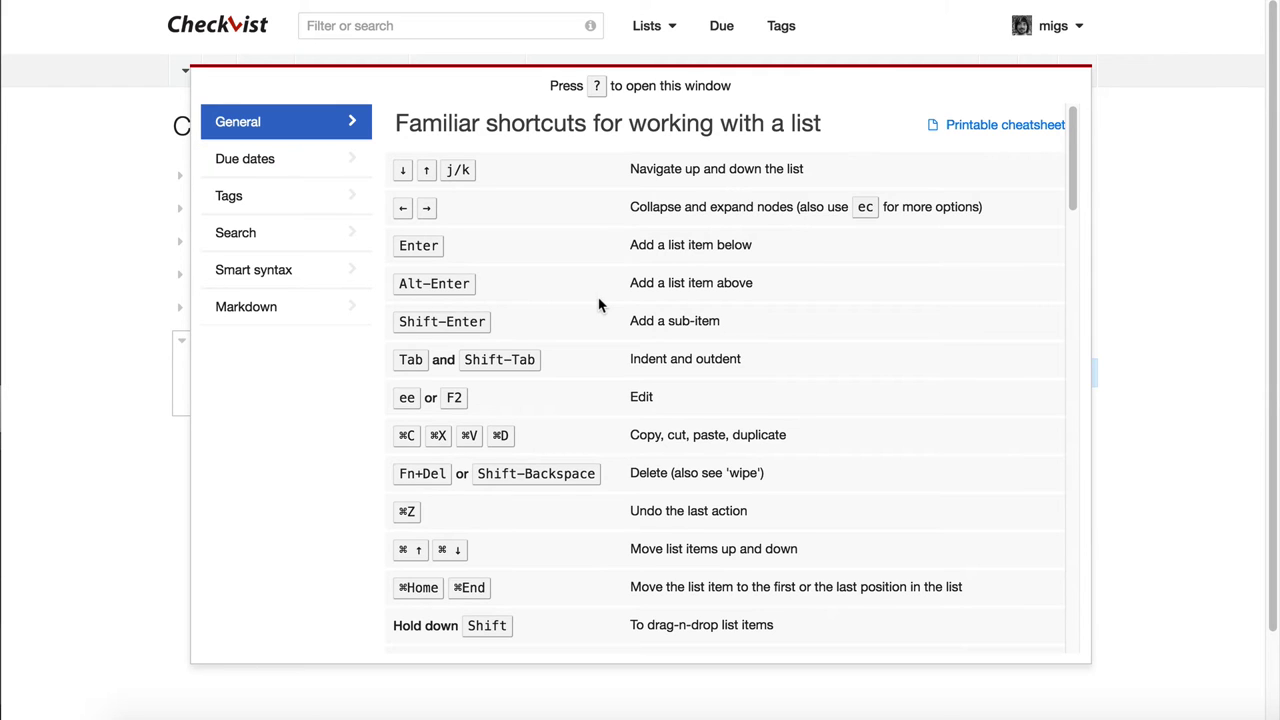
{"action": "key", "text": "Escape"}
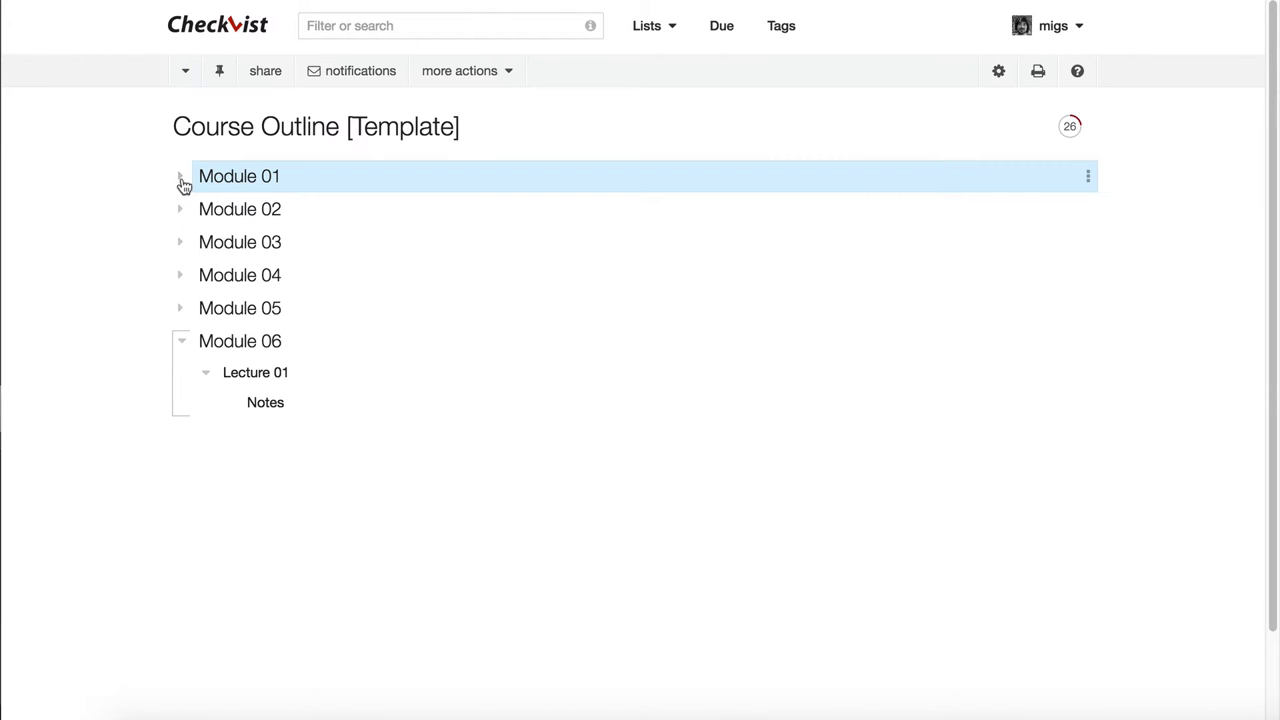
Expand Module 01 and mark its Lecture 02 as not completed.
{"action": "left_click", "coordinate": [182, 184]}
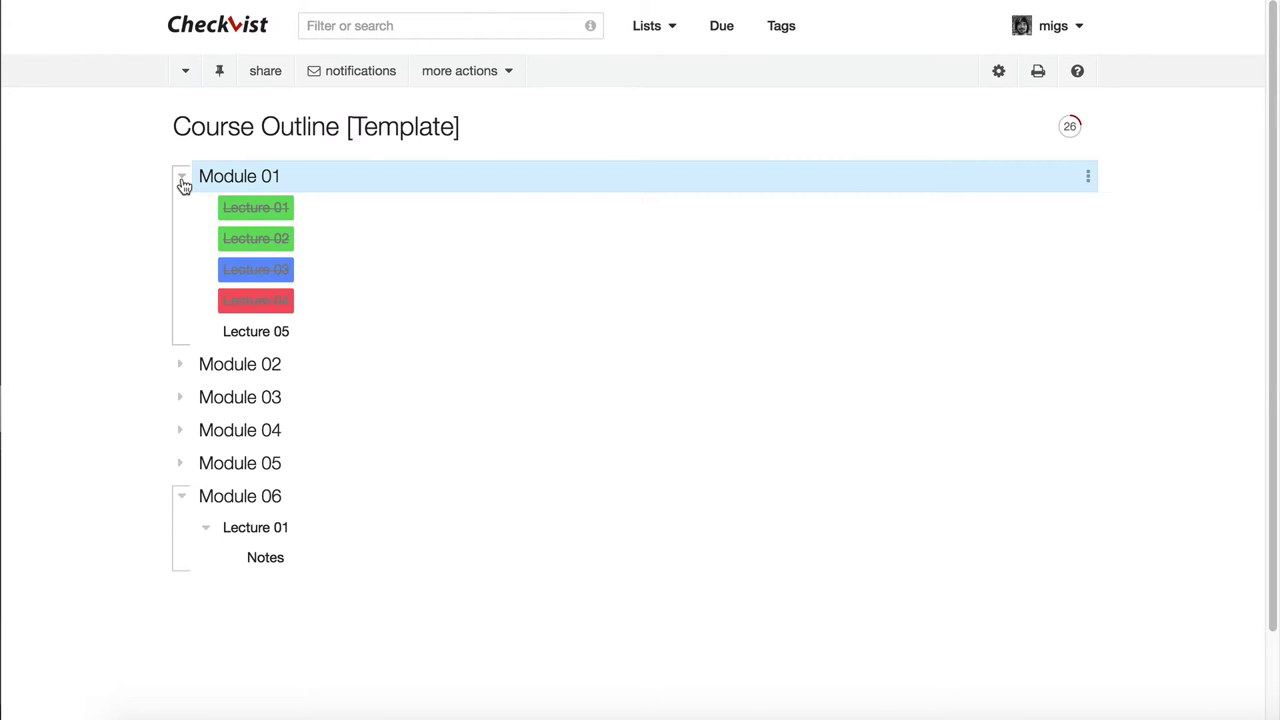
{"action": "left_click", "coordinate": [265, 236]}
{"action": "key", "text": "space"}
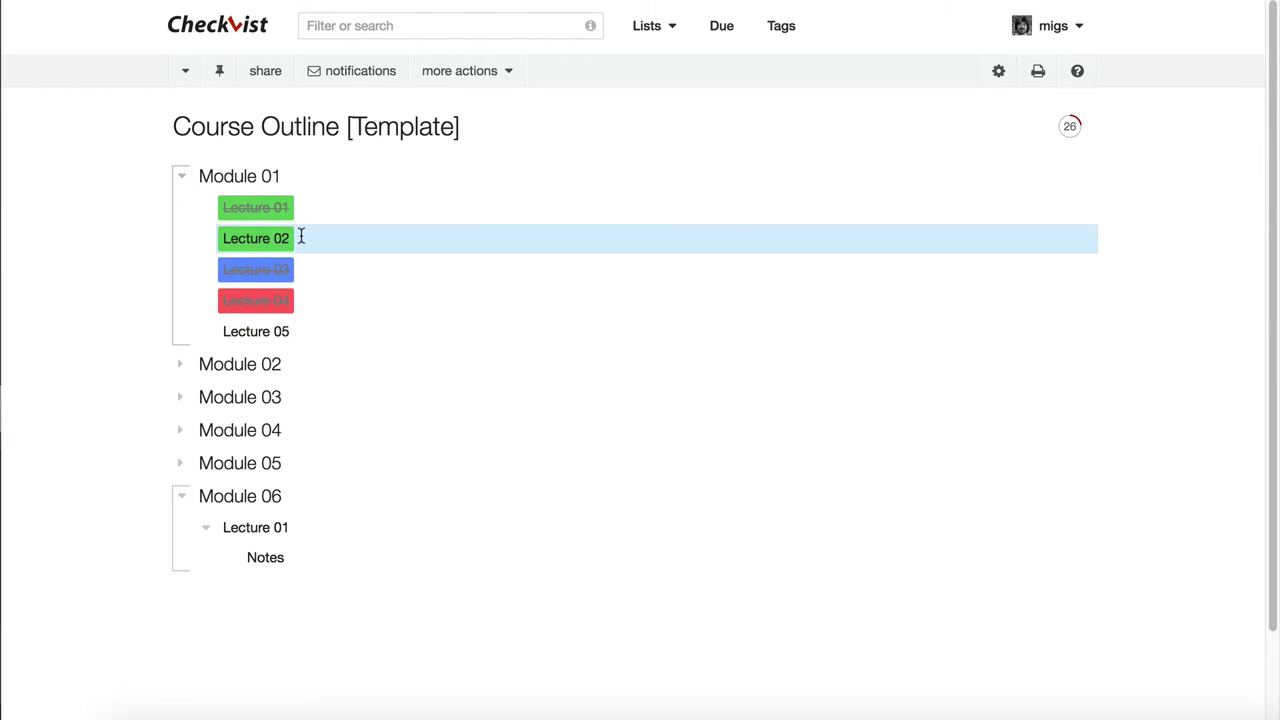
Add the note "Note goes here" to Lecture 02 in Module 01.
{"action": "left_click", "coordinate": [1088, 244]}
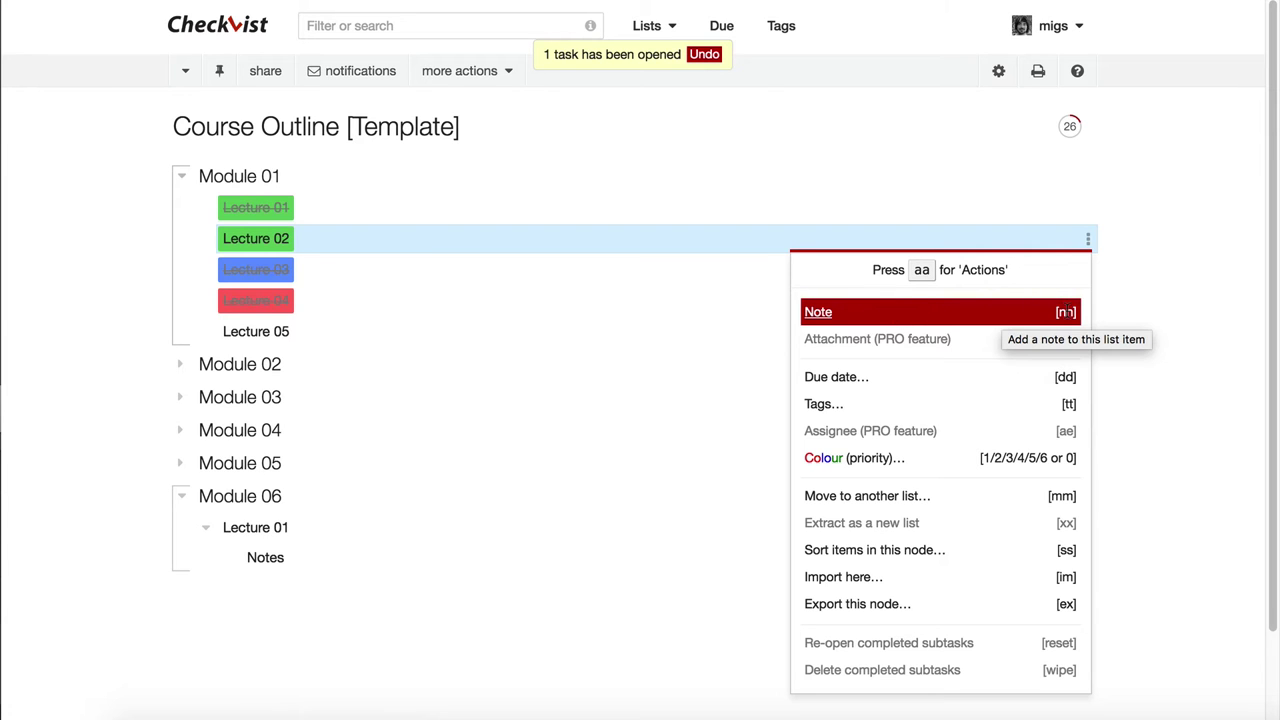
{"action": "left_click", "coordinate": [1031, 314]}
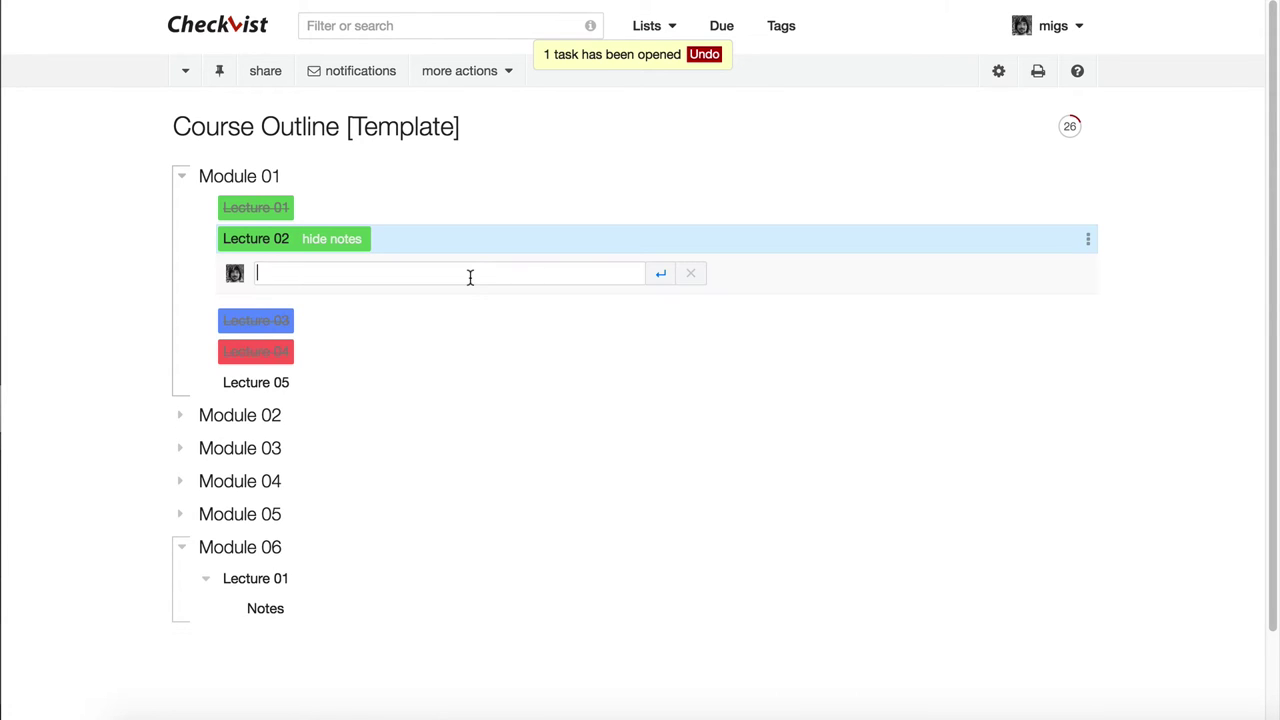
{"action": "type", "text": "N"}
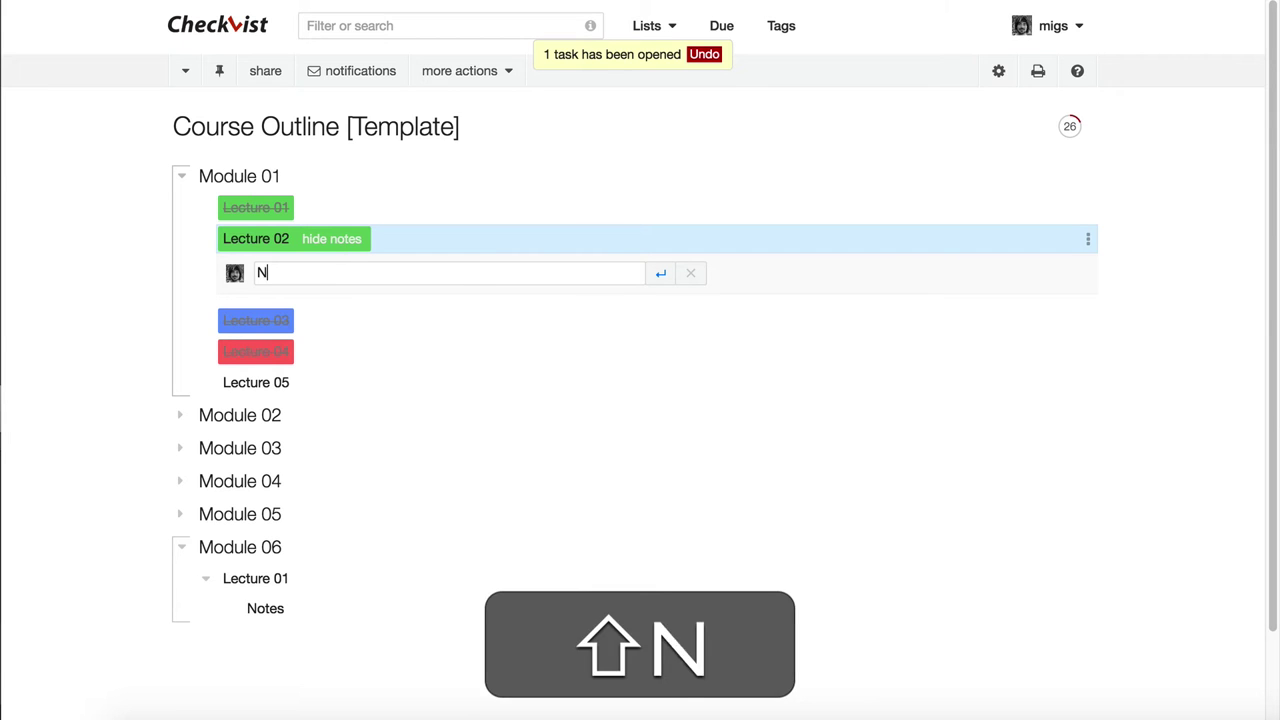
{"action": "type", "text": "ote goes here"}
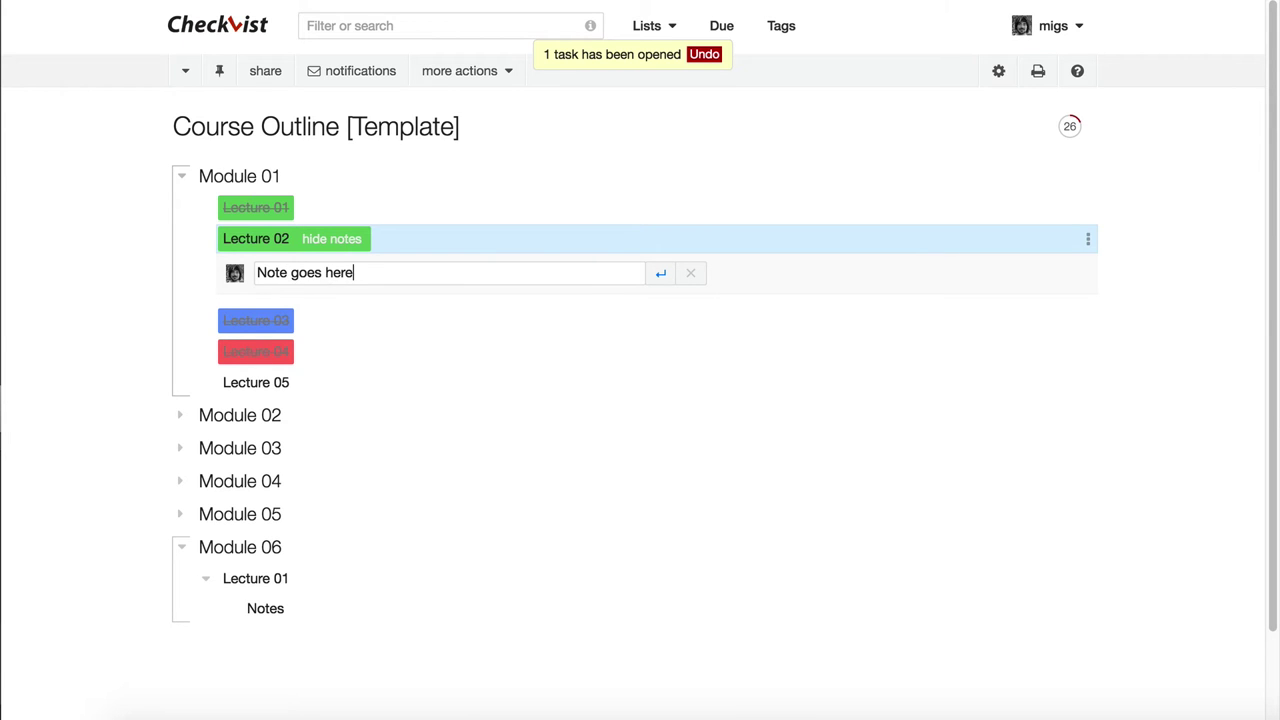
{"action": "key", "text": "Return"}
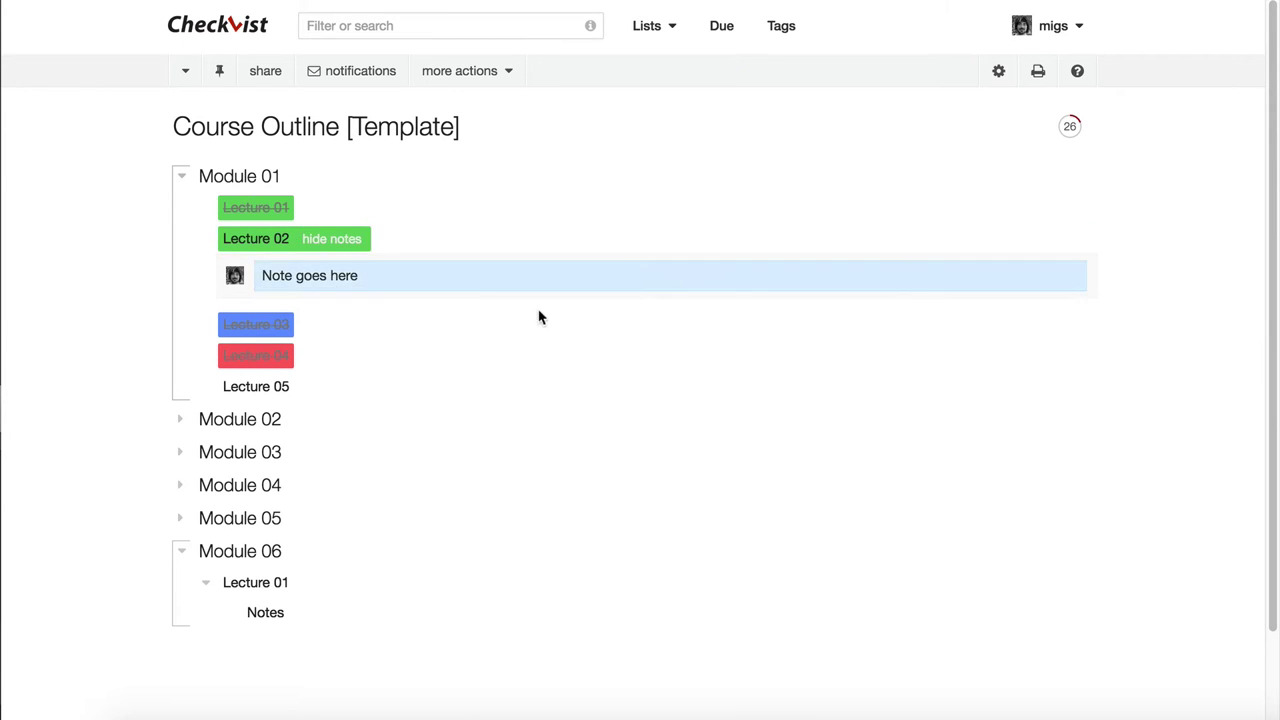
Hide the note on Lecture 02 and show it again.
{"action": "left_click", "coordinate": [266, 240]}
{"action": "left_click", "coordinate": [600, 281]}
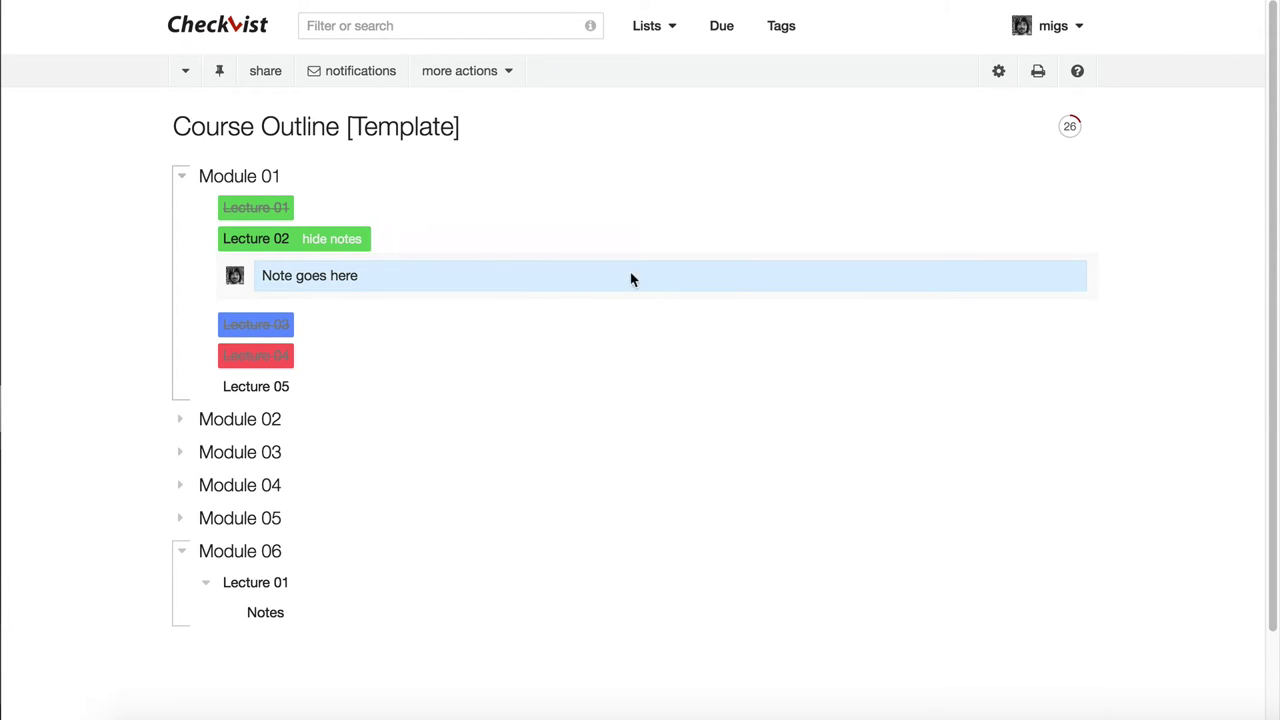
{"action": "left_click", "coordinate": [358, 240]}
{"action": "left_click", "coordinate": [308, 243]}
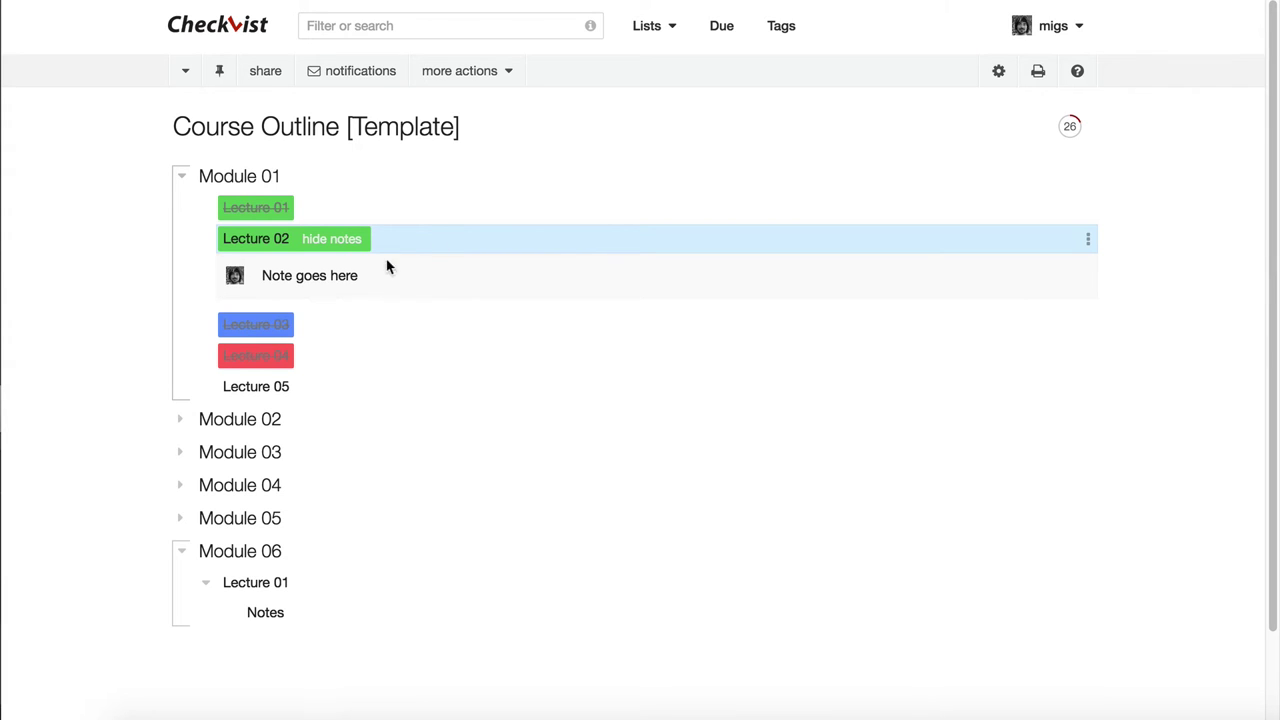
{"action": "left_click", "coordinate": [358, 276]}
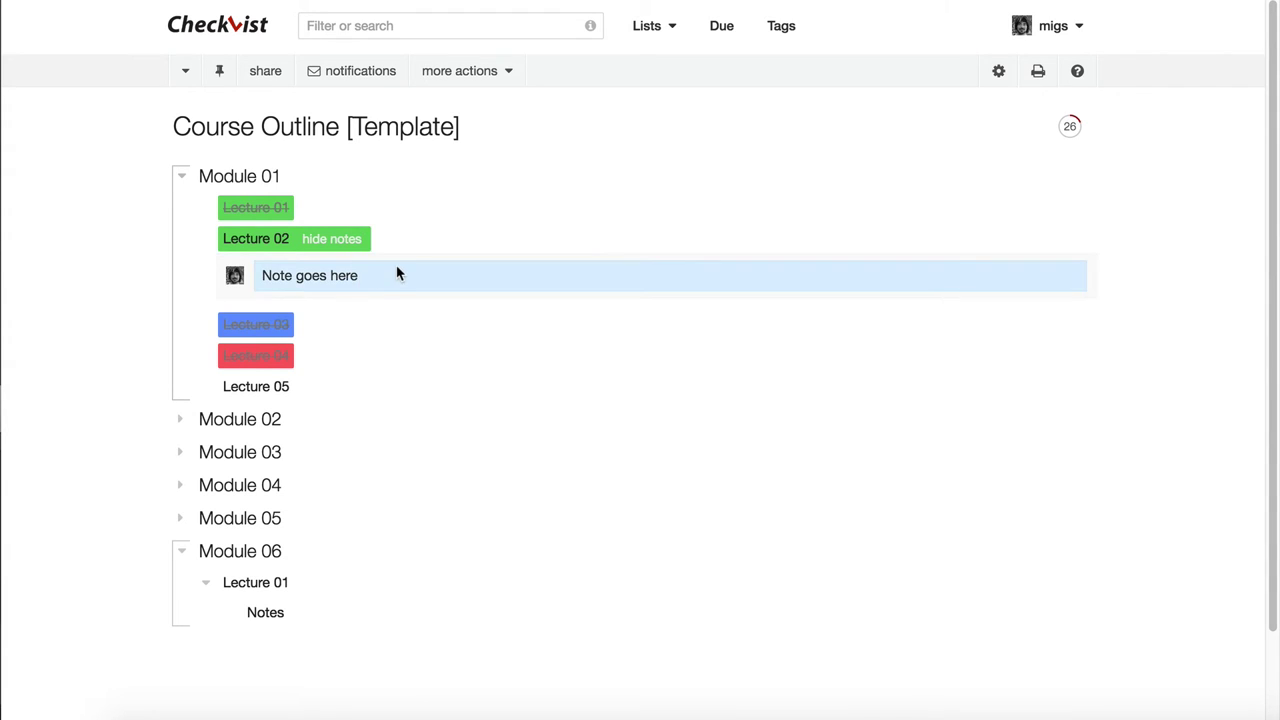
Make all six module headings, Module 01 through Module 06, bold.
{"action": "left_click", "coordinate": [243, 175]}
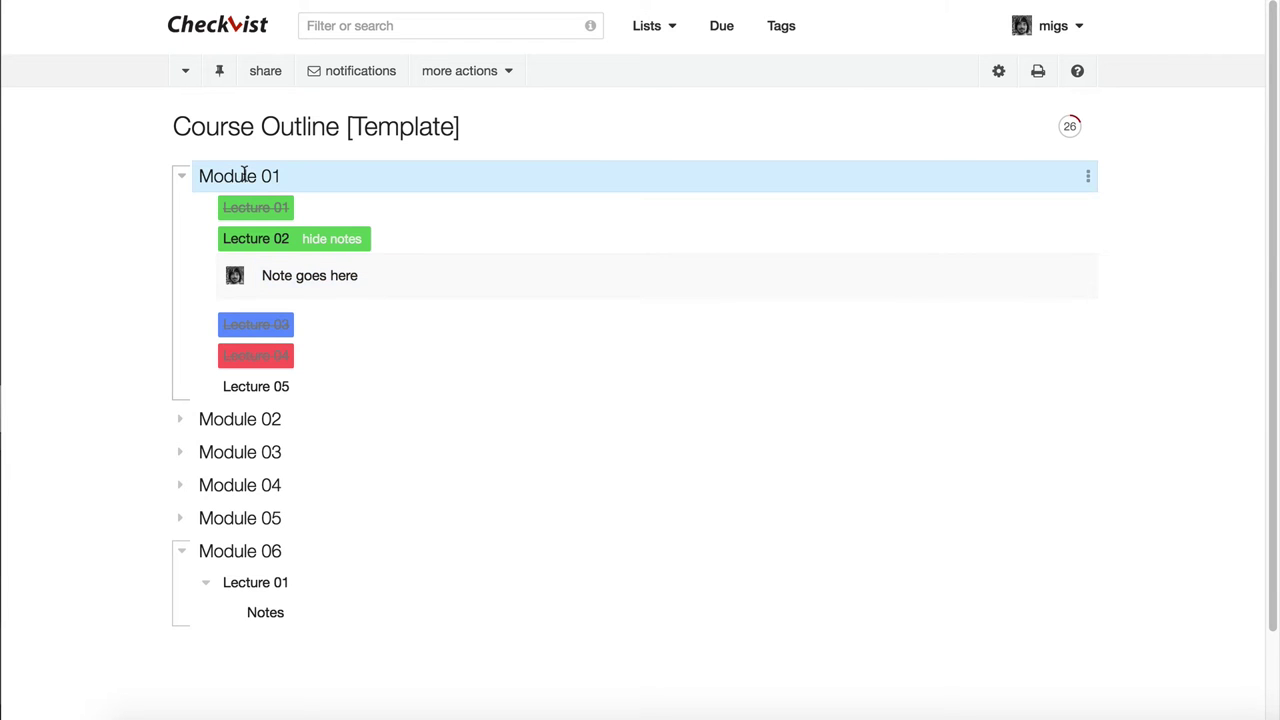
{"action": "key", "text": "super+b"}
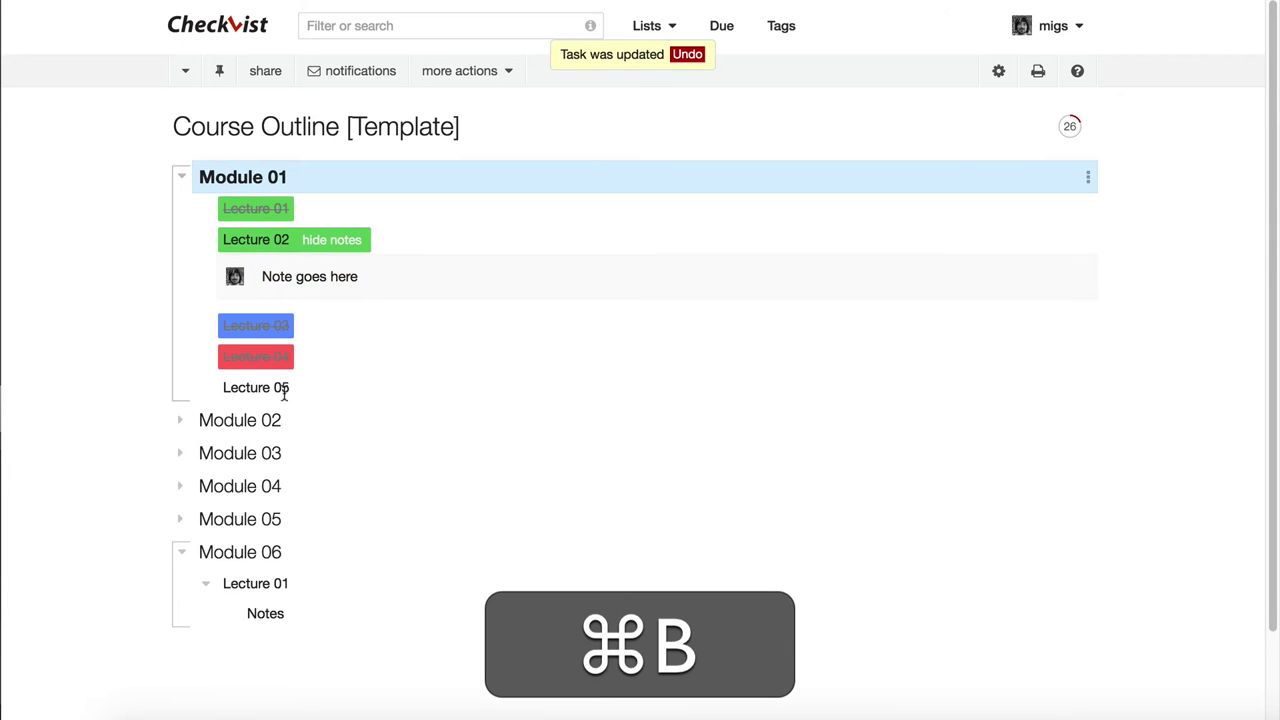
{"action": "left_click", "coordinate": [275, 419]}
{"action": "key", "text": "super+b"}
{"action": "left_click", "coordinate": [265, 452]}
{"action": "key", "text": "super+b"}
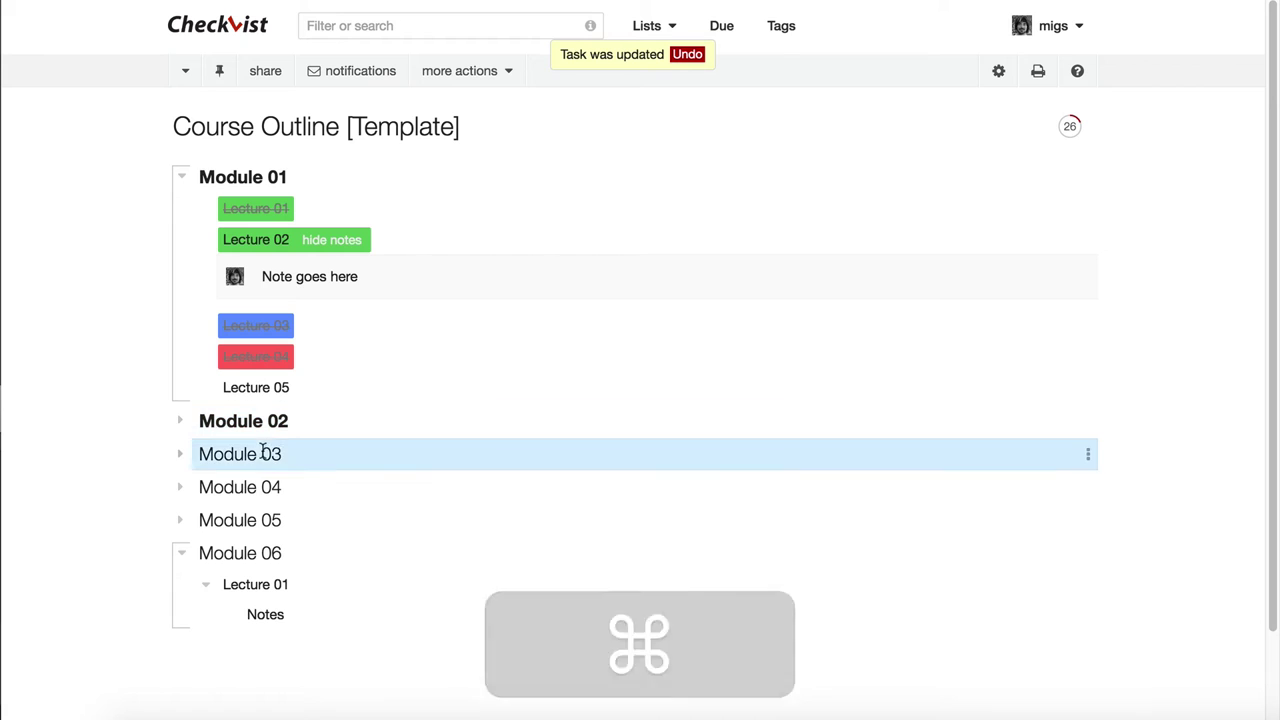
{"action": "left_click", "coordinate": [272, 495]}
{"action": "key", "text": "super+b"}
{"action": "left_click", "coordinate": [250, 520]}
{"action": "key", "text": "super+b"}
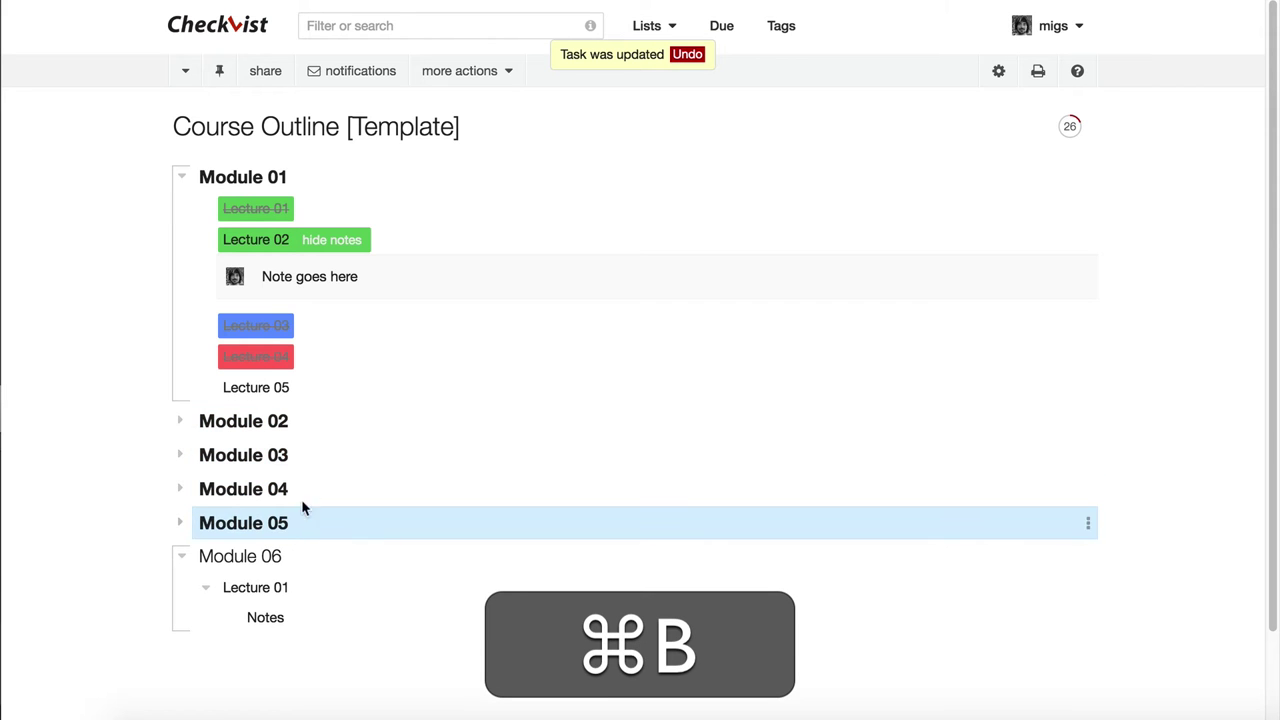
{"action": "left_click", "coordinate": [251, 552]}
{"action": "key", "text": "super+b"}
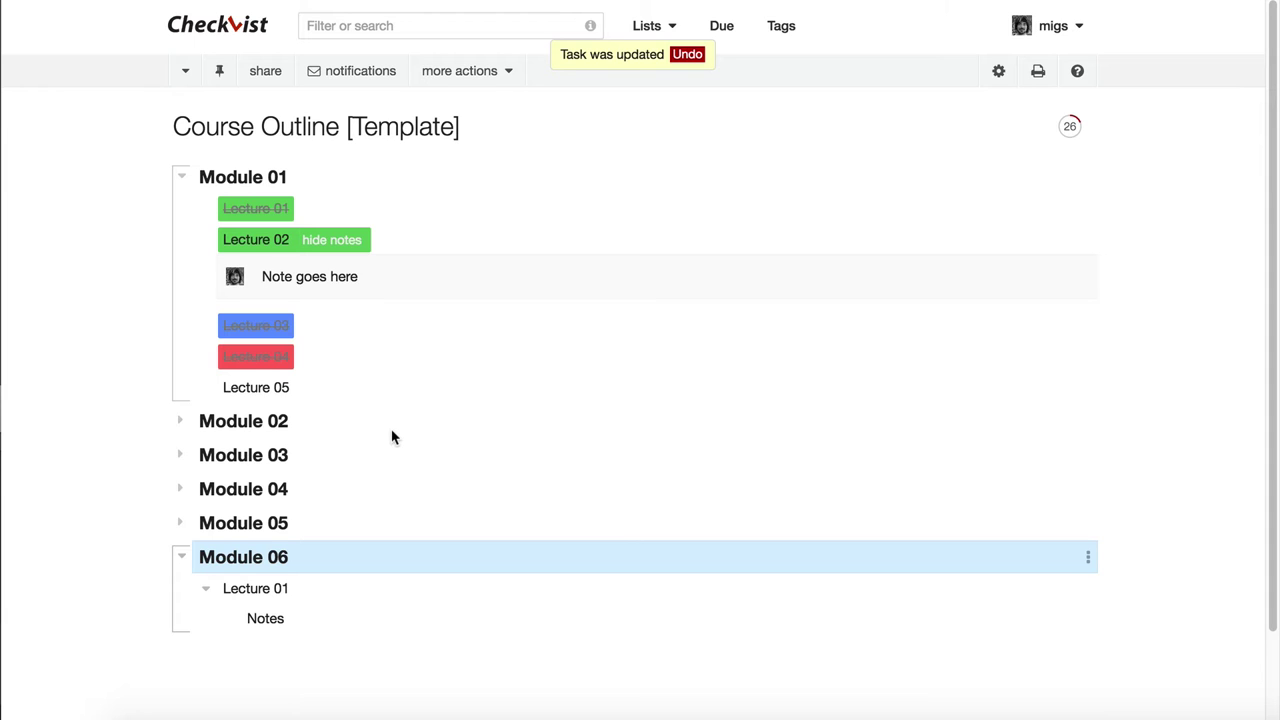
Collapse Module 06 and toggle Module 01 between its collapsed and expanded views.
{"action": "left_click", "coordinate": [181, 557]}
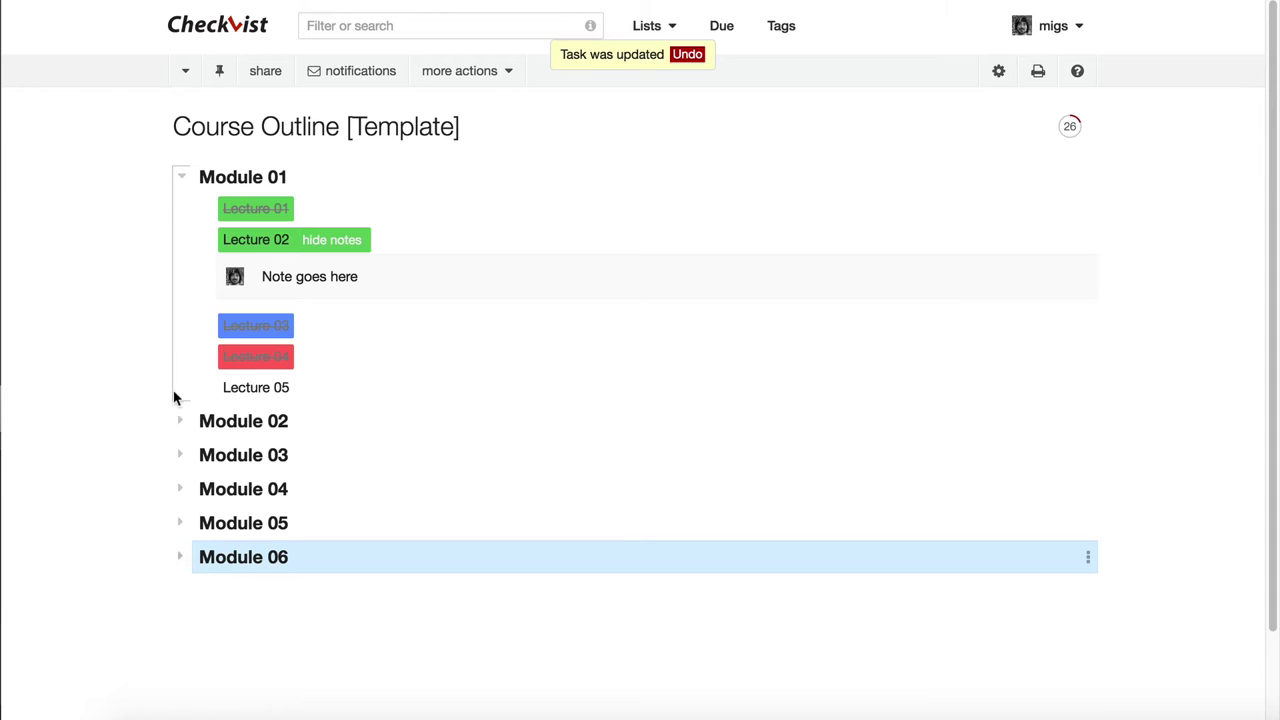
{"action": "left_click", "coordinate": [181, 177]}
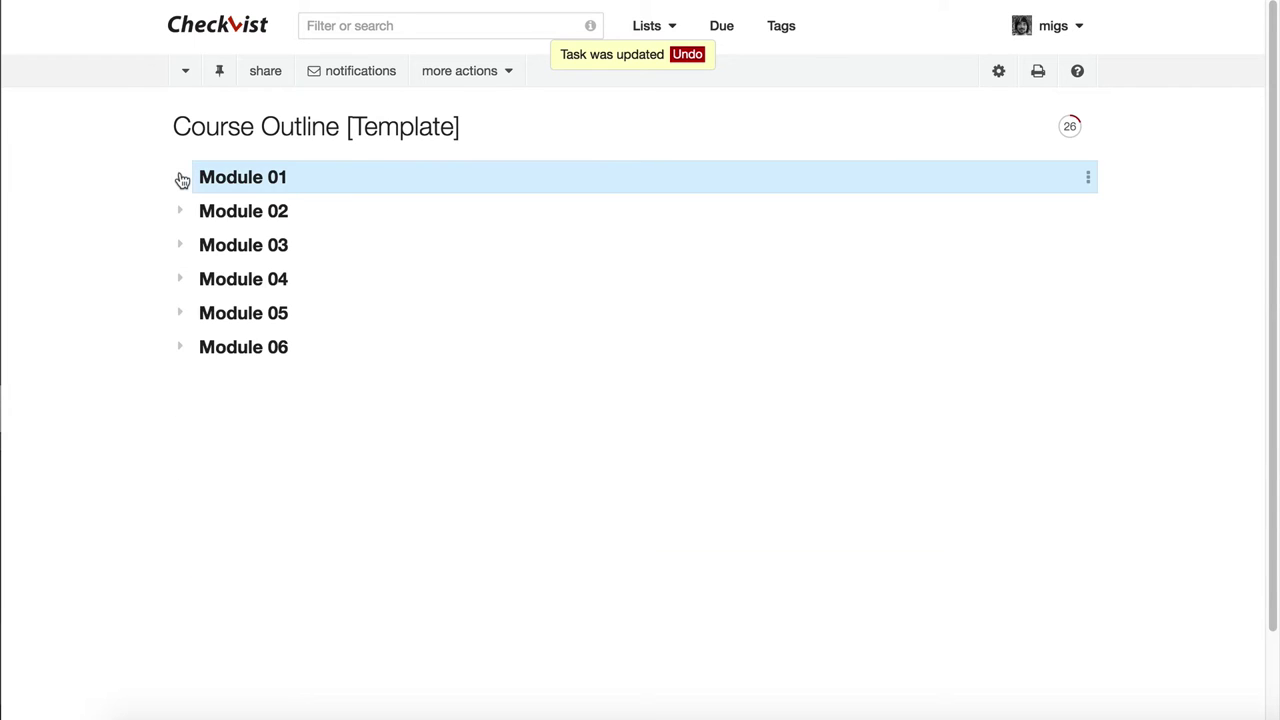
{"action": "left_click", "coordinate": [182, 177]}
{"action": "left_click", "coordinate": [186, 177]}
{"action": "left_click", "coordinate": [182, 180]}
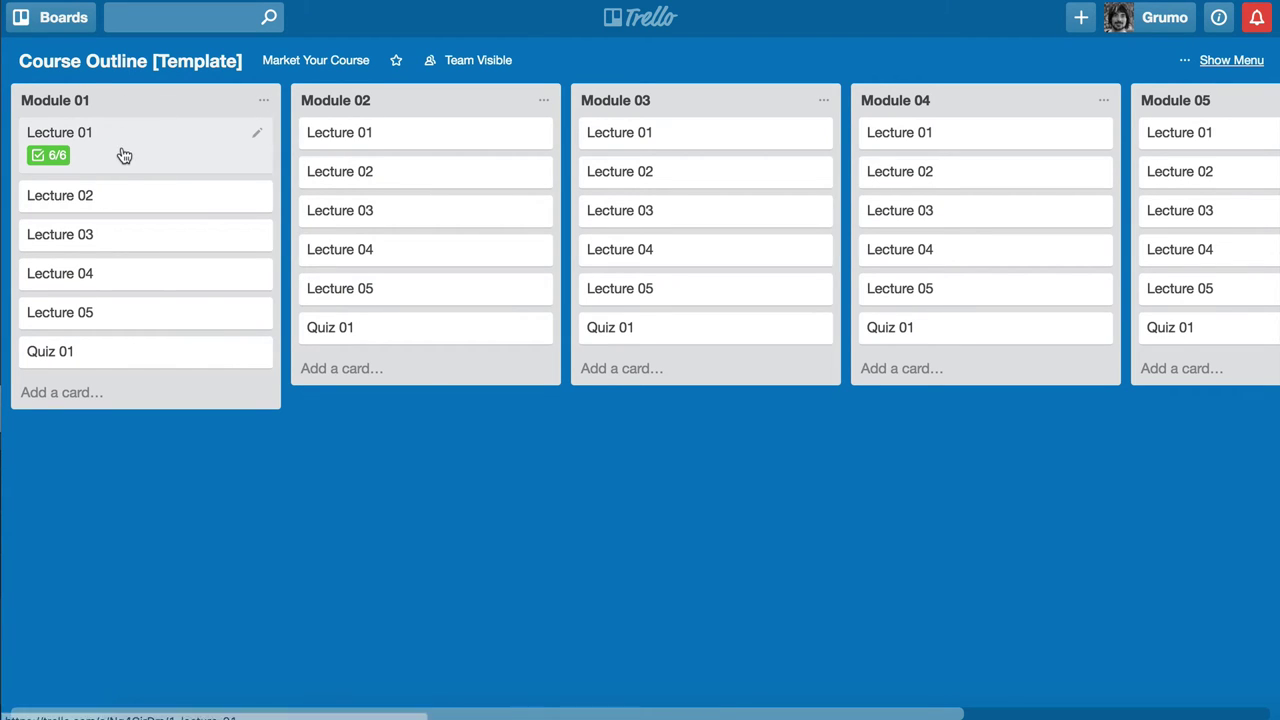
Switch to the Trello course outline board, view the Lecture 05 card of Module 01, and close it.
{"action": "left_click", "coordinate": [98, 318]}
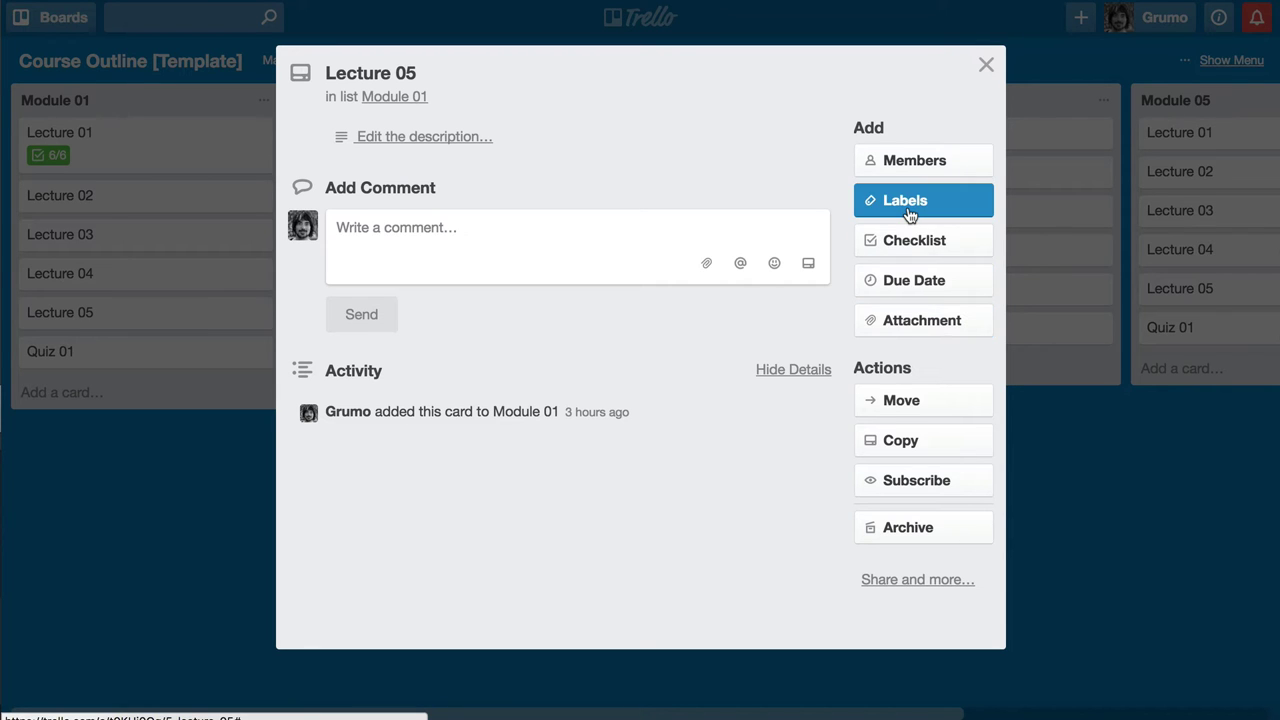
{"action": "left_click", "coordinate": [987, 66]}
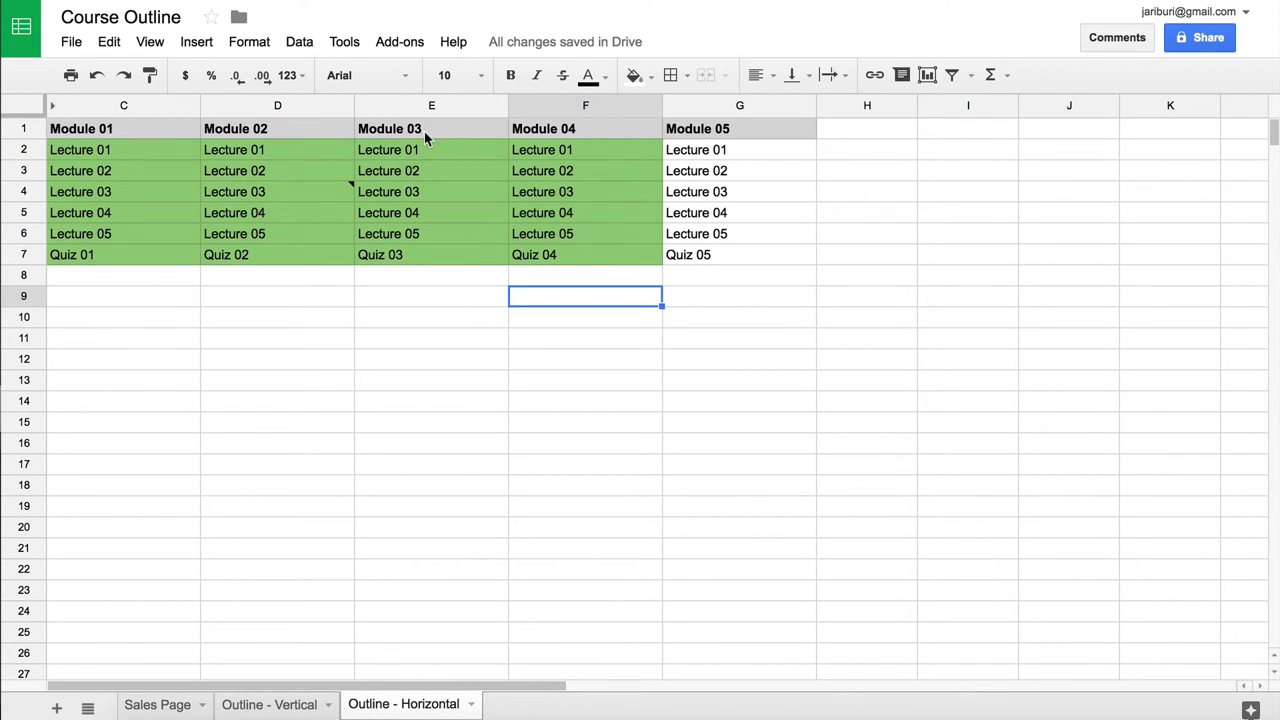
Switch to the Google Sheets horizontal outline and go through the Module 01 column from its heading down to Quiz 01.
{"action": "left_click", "coordinate": [105, 130]}
{"action": "left_click", "coordinate": [113, 150]}
{"action": "left_click", "coordinate": [131, 212]}
{"action": "left_click", "coordinate": [141, 240]}
{"action": "left_click", "coordinate": [133, 257]}
{"action": "left_click", "coordinate": [233, 160]}
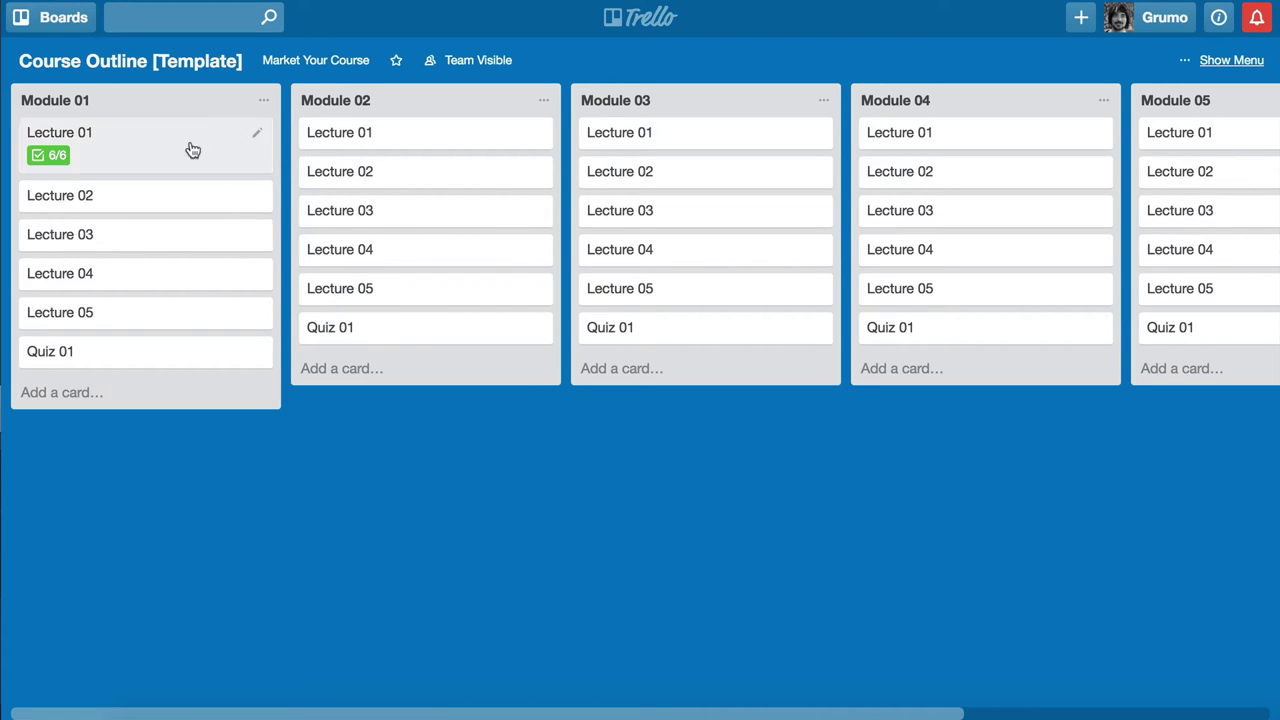
Switch back to the Trello board and move the Lecture 02 card below Lecture 03 in Module 01.
{"action": "mouse_move", "coordinate": [395, 100]}
{"action": "left_mouse_down"}
{"action": "mouse_move", "coordinate": [651, 100]}
{"action": "mouse_move", "coordinate": [405, 98]}
{"action": "left_mouse_up"}
{"action": "left_click_drag", "start_coordinate": [158, 204], "coordinate": [127, 286]}
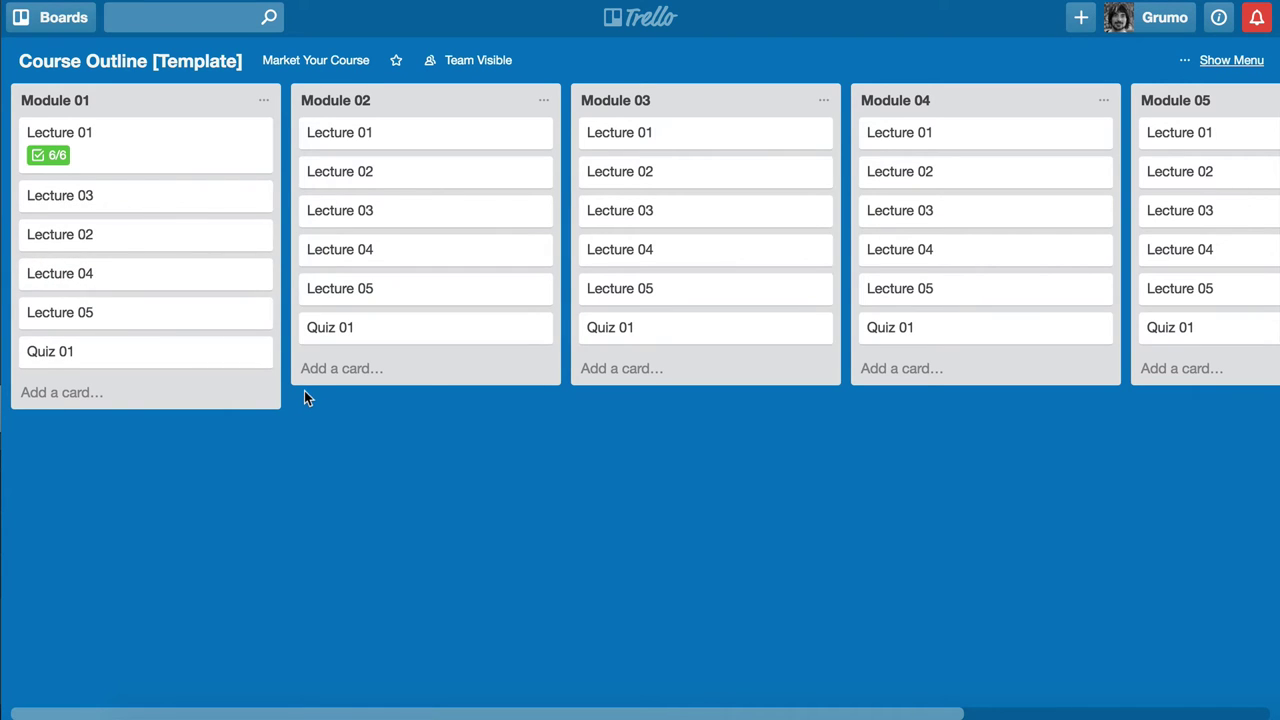
Open the Lecture 01 card of Module 01 and uncheck all six items of the Lecture Creation Checklist.
{"action": "left_click", "coordinate": [135, 146]}
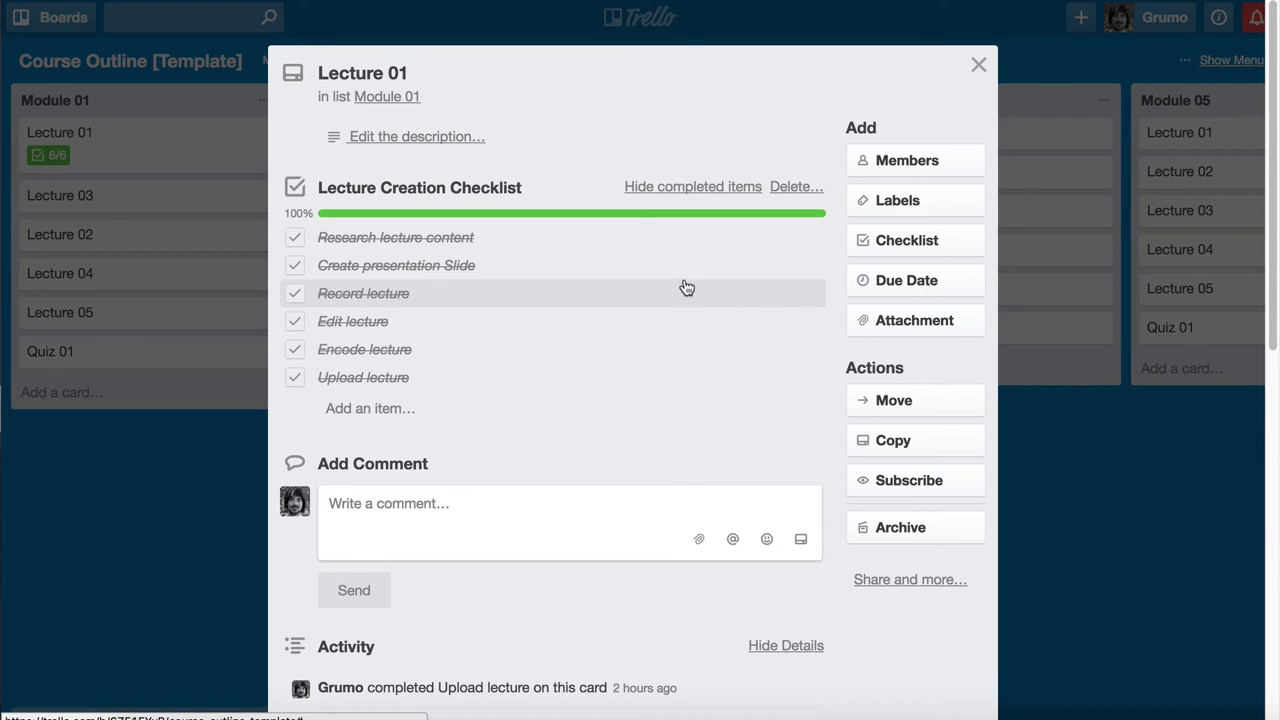
{"action": "left_click", "coordinate": [295, 376]}
{"action": "left_click", "coordinate": [295, 349]}
{"action": "left_click", "coordinate": [295, 321]}
{"action": "left_click", "coordinate": [295, 293]}
{"action": "left_click", "coordinate": [295, 265]}
{"action": "left_click", "coordinate": [295, 237]}
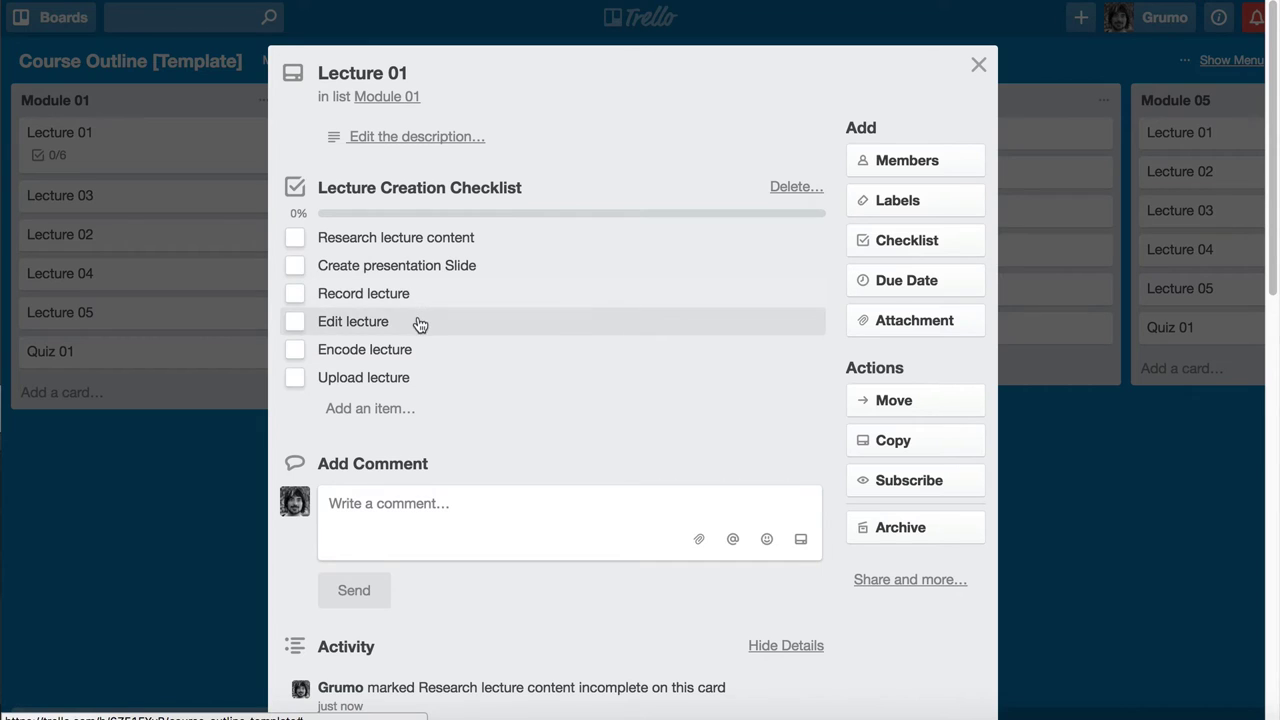
Check off all six Lecture Creation Checklist items, then uncheck and recheck Upload lecture.
{"action": "left_click", "coordinate": [296, 239]}
{"action": "left_click", "coordinate": [295, 266]}
{"action": "left_click", "coordinate": [295, 293]}
{"action": "left_click", "coordinate": [295, 321]}
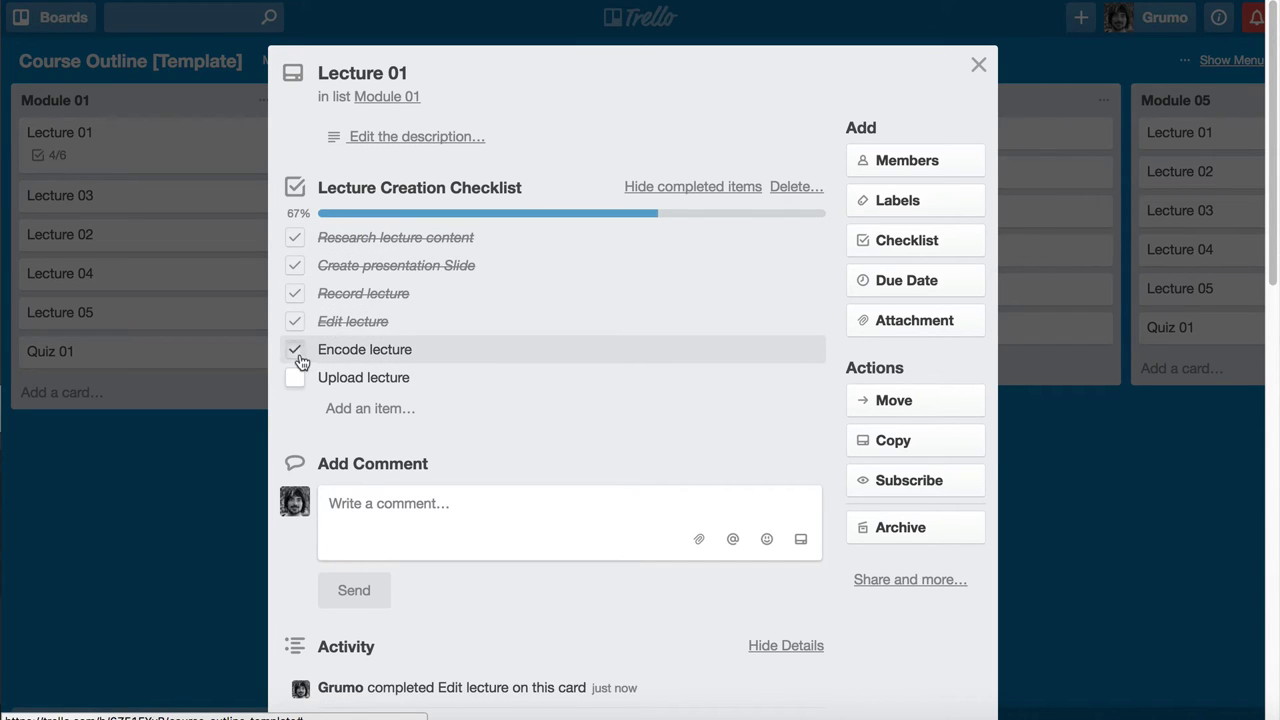
{"action": "left_click", "coordinate": [297, 352]}
{"action": "left_click", "coordinate": [296, 378]}
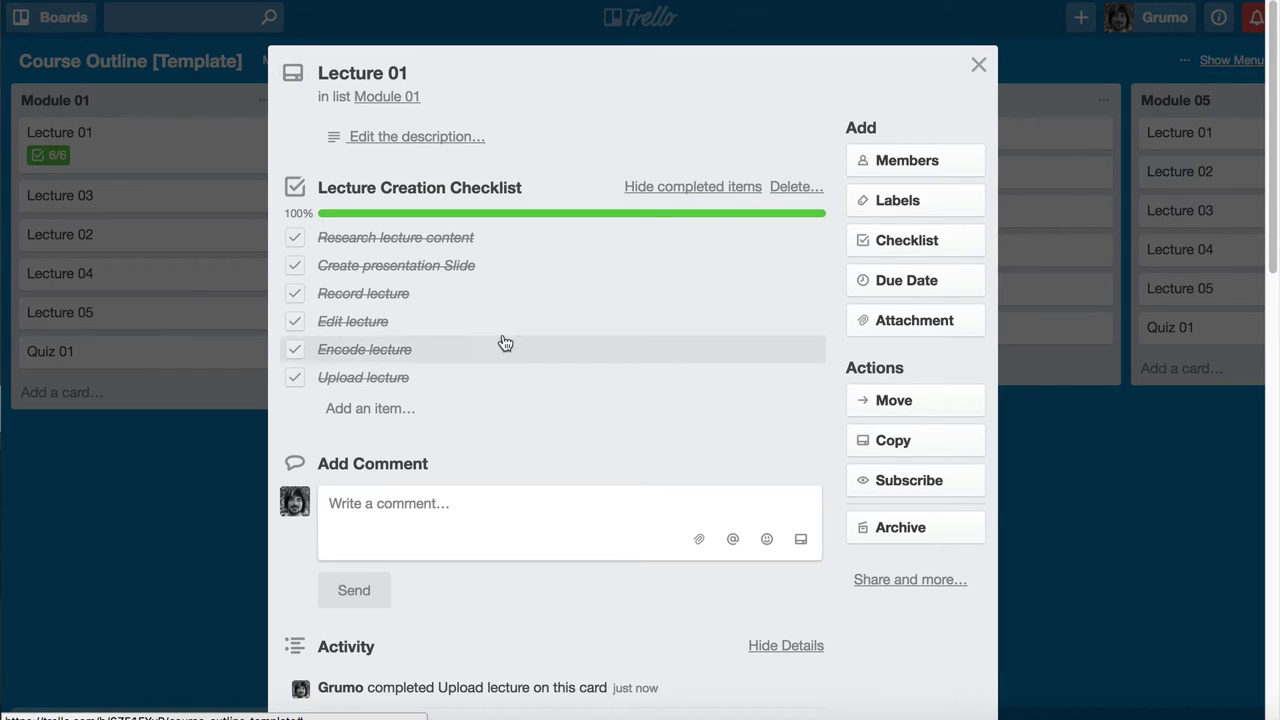
{"action": "left_click", "coordinate": [295, 377]}
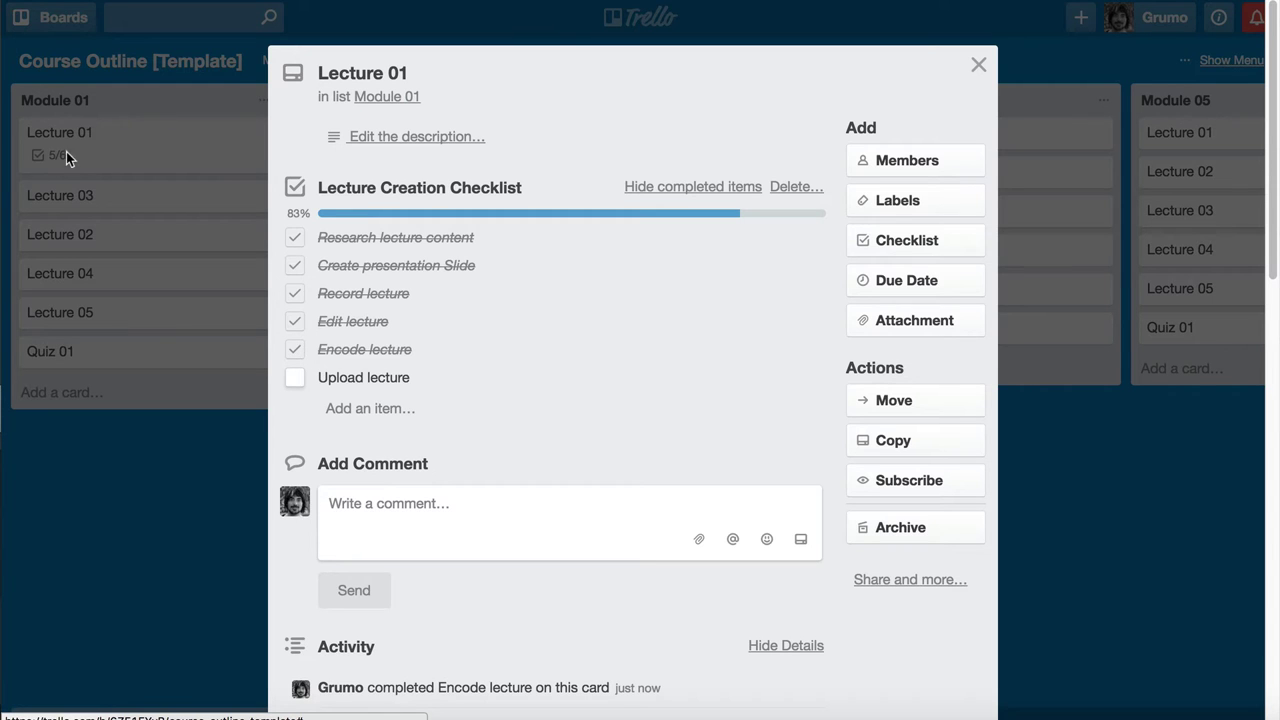
{"action": "left_click", "coordinate": [295, 379]}
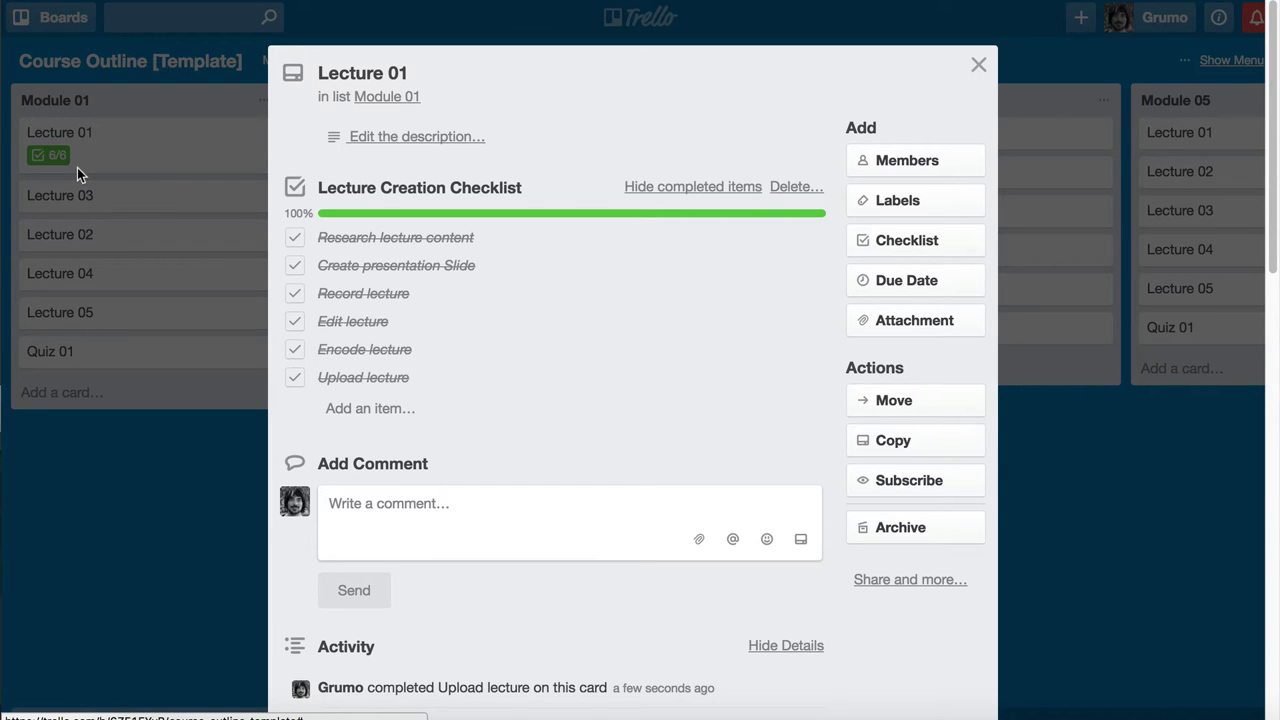
Apply the green, orange and red labels to the Lecture 01 card of Module 01.
{"action": "left_click", "coordinate": [938, 206]}
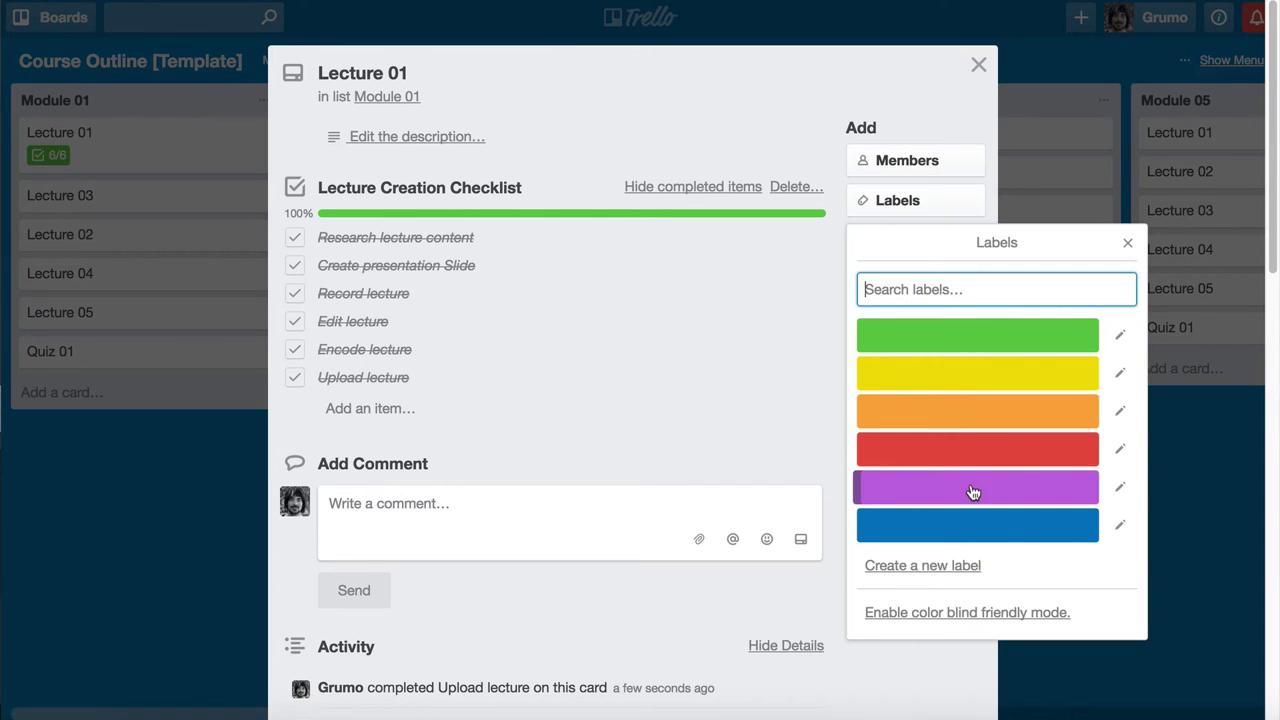
{"action": "left_click", "coordinate": [947, 338]}
{"action": "left_click", "coordinate": [947, 338]}
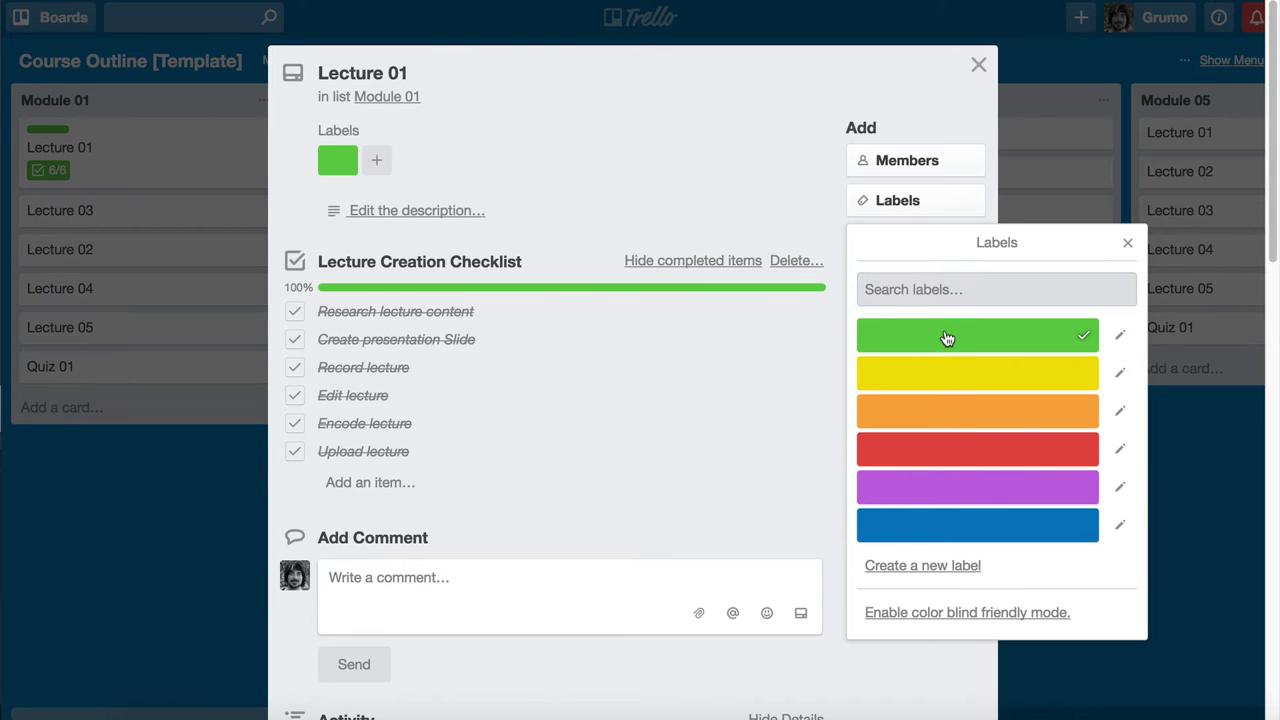
{"action": "left_click", "coordinate": [950, 411]}
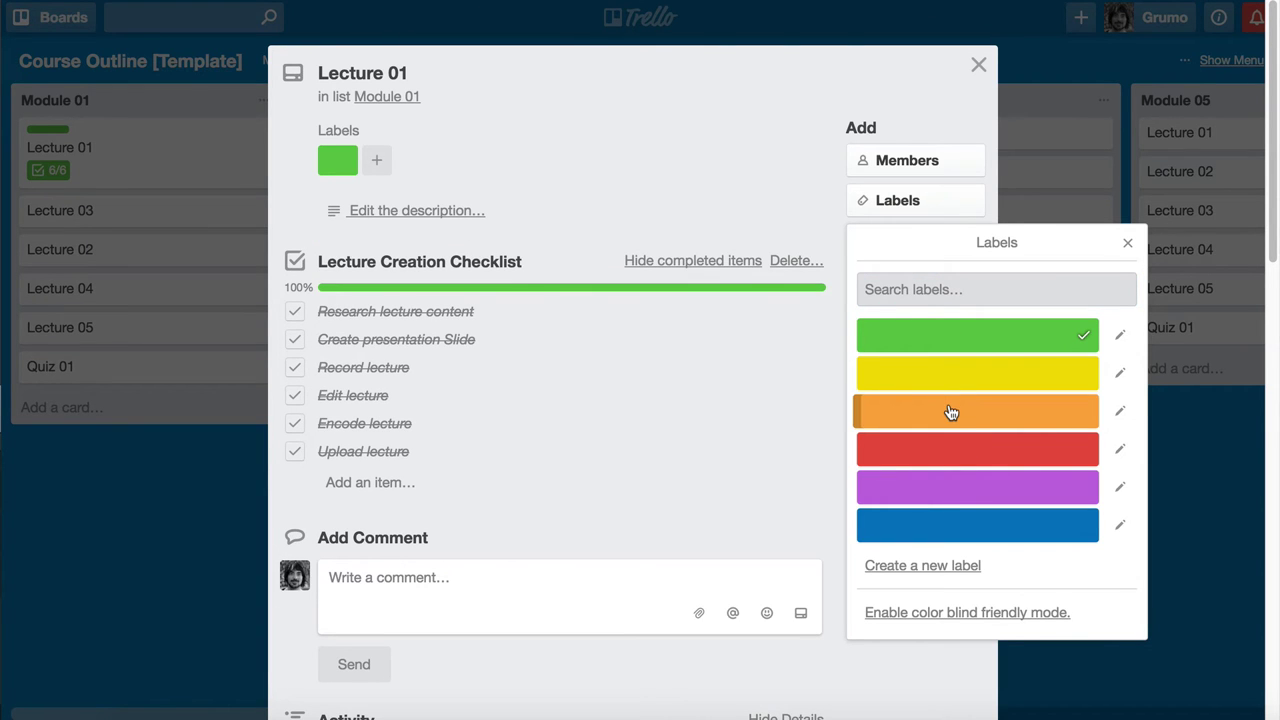
{"action": "left_click", "coordinate": [967, 455]}
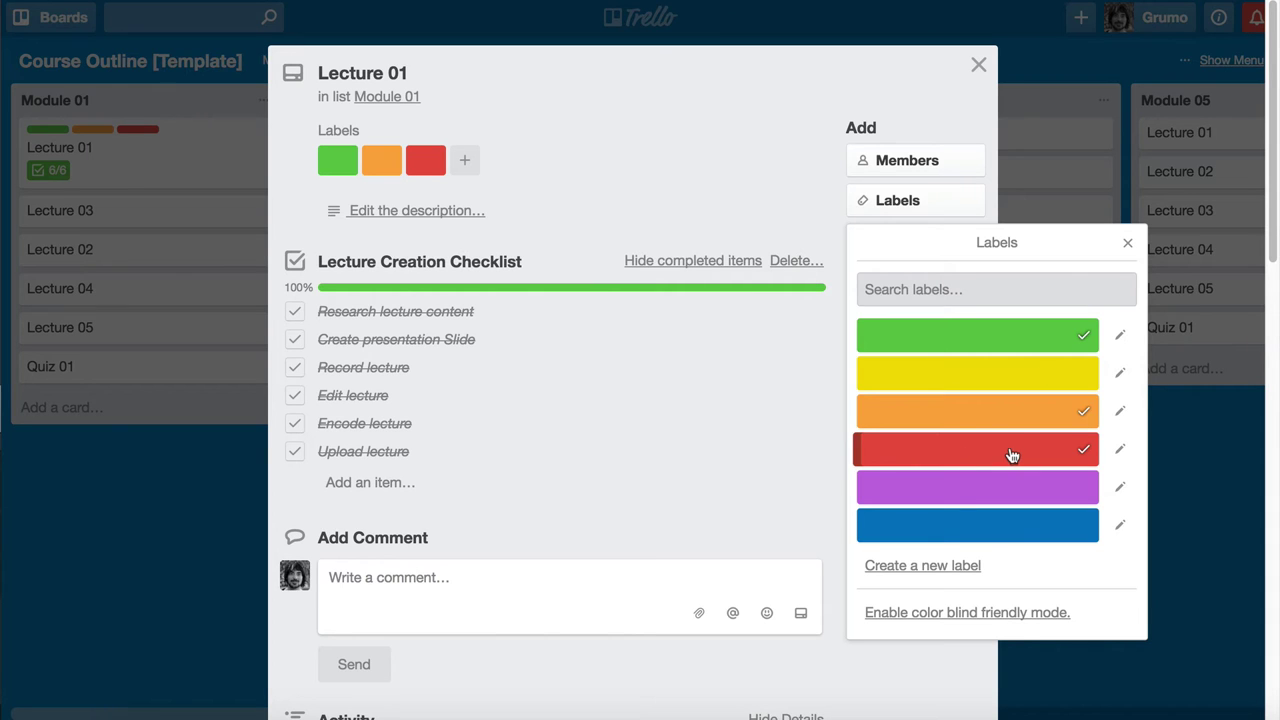
Remove the red, orange and green labels from the Lecture 01 card and close the label picker.
{"action": "left_click", "coordinate": [1042, 455]}
{"action": "left_click", "coordinate": [1046, 412]}
{"action": "left_click", "coordinate": [1065, 337]}
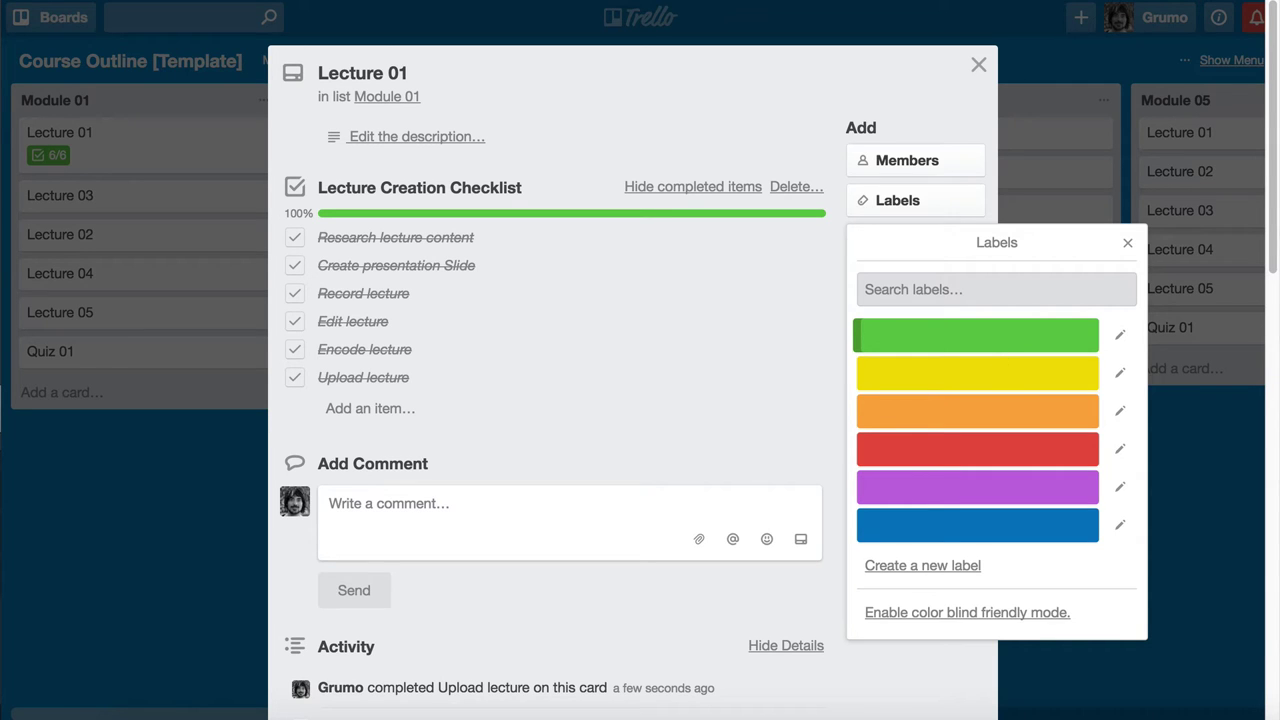
{"action": "left_click", "coordinate": [1127, 243]}
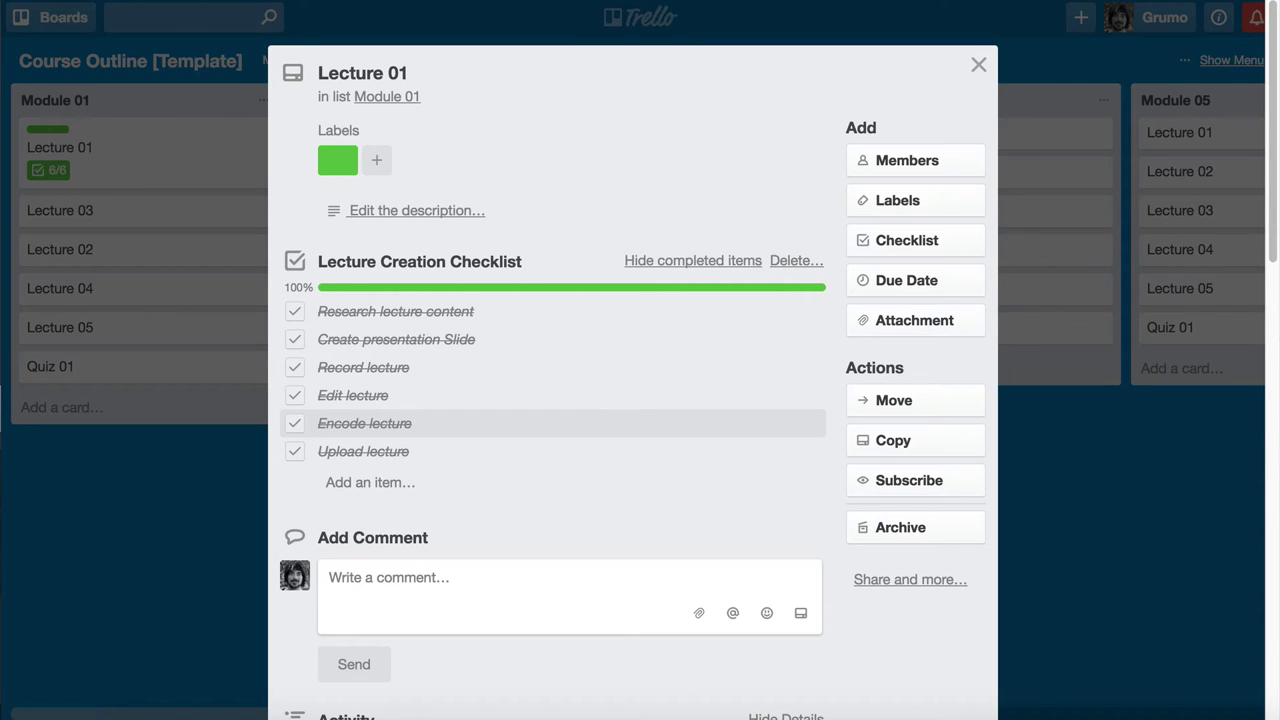
Swap the Lecture 01 card's label from green to orange to red, leave it without any label, and close the card.
{"action": "key", "text": "1"}
{"action": "key", "text": "3"}
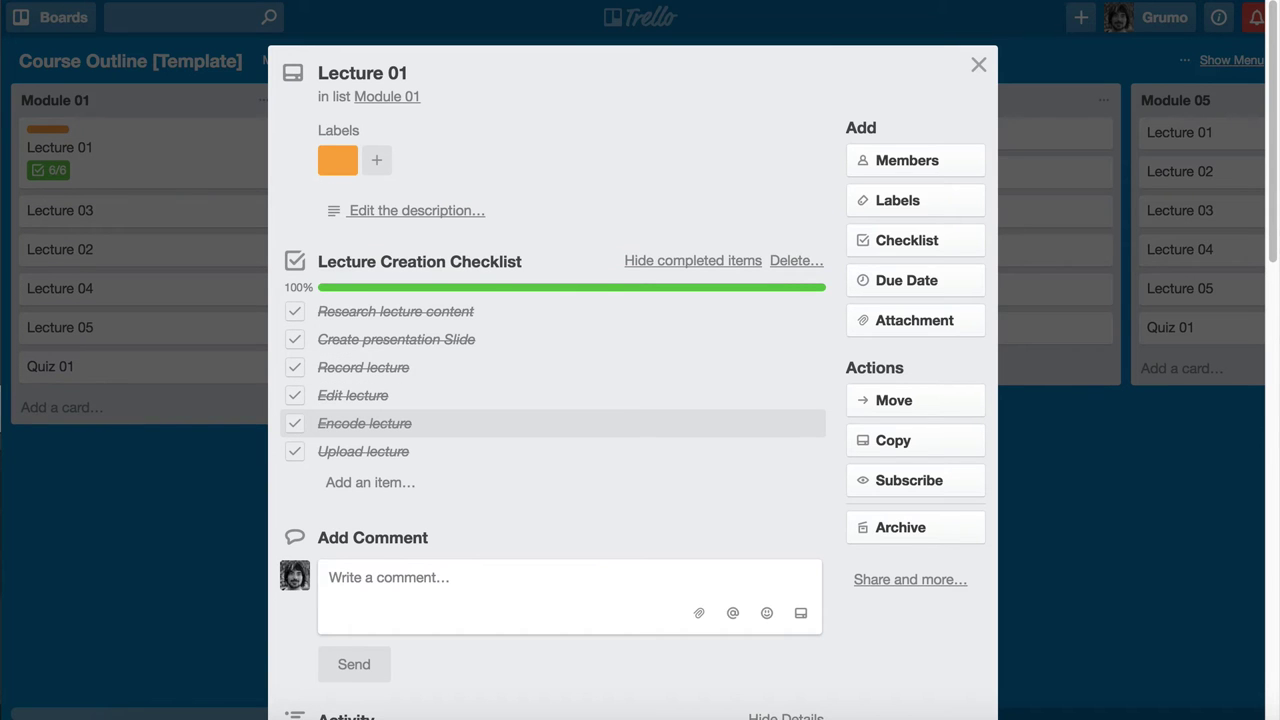
{"action": "key", "text": "3"}
{"action": "key", "text": "4"}
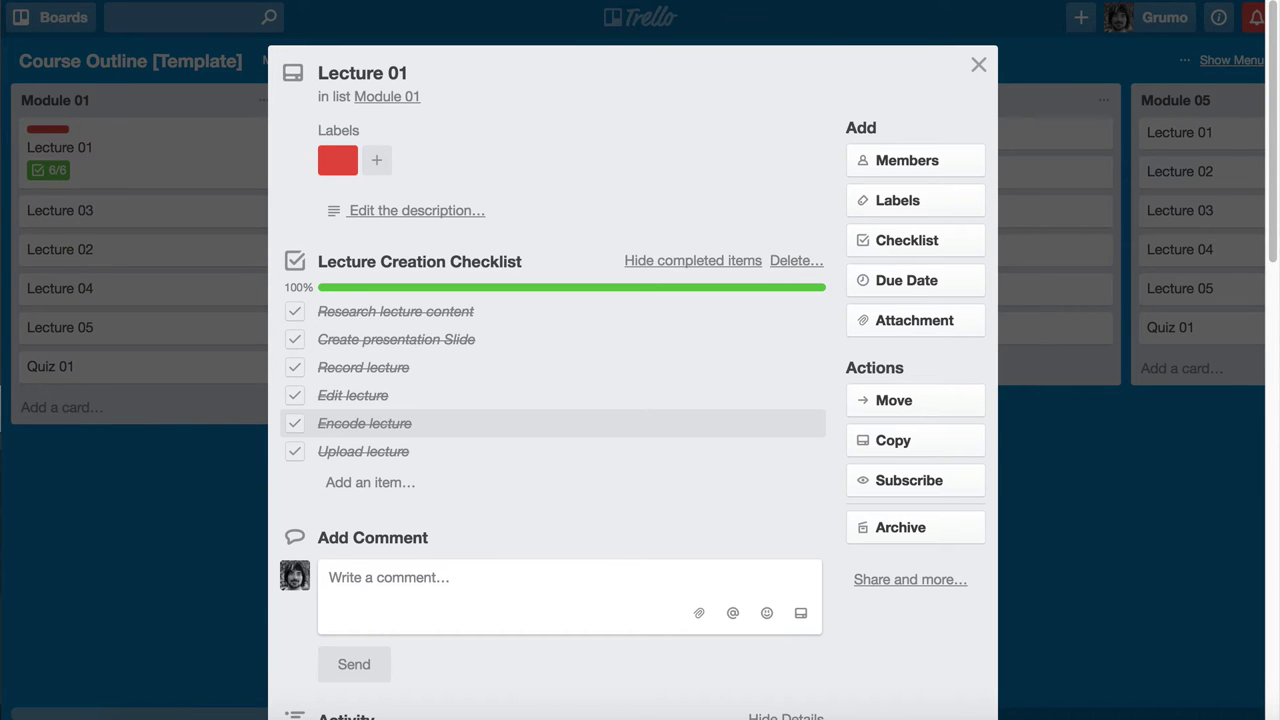
{"action": "key", "text": "4"}
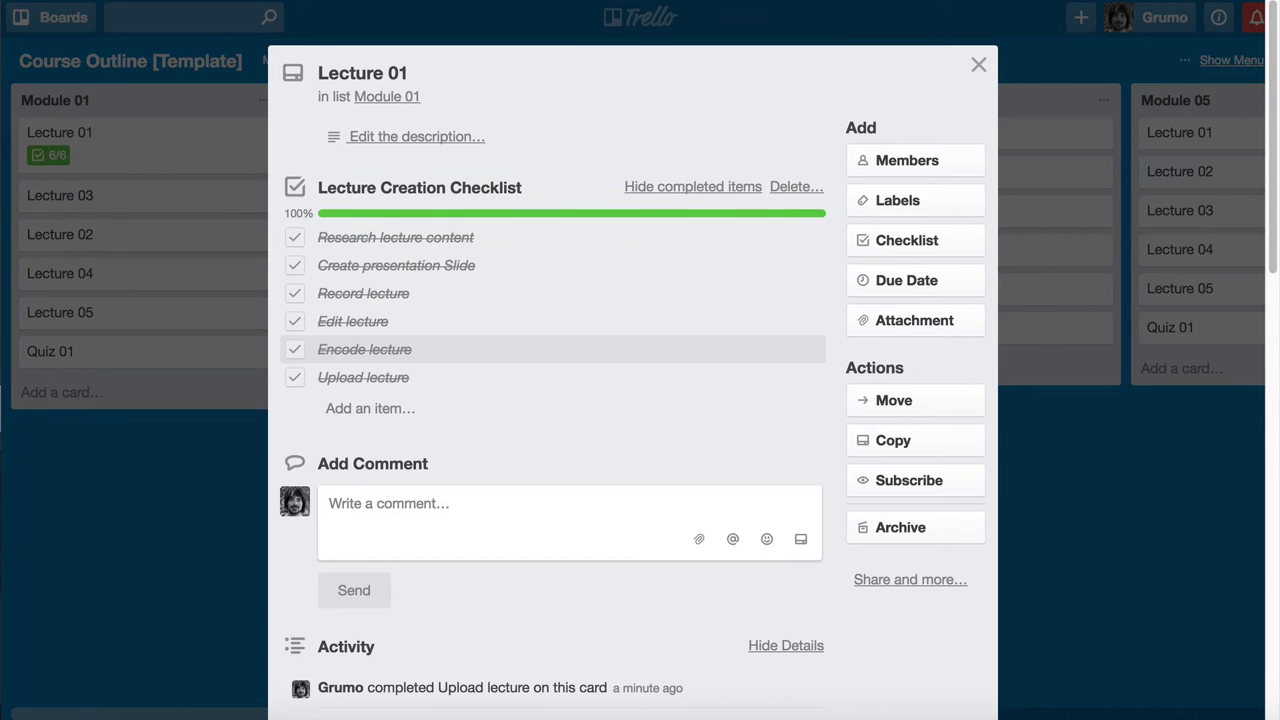
{"action": "left_click", "coordinate": [979, 66]}
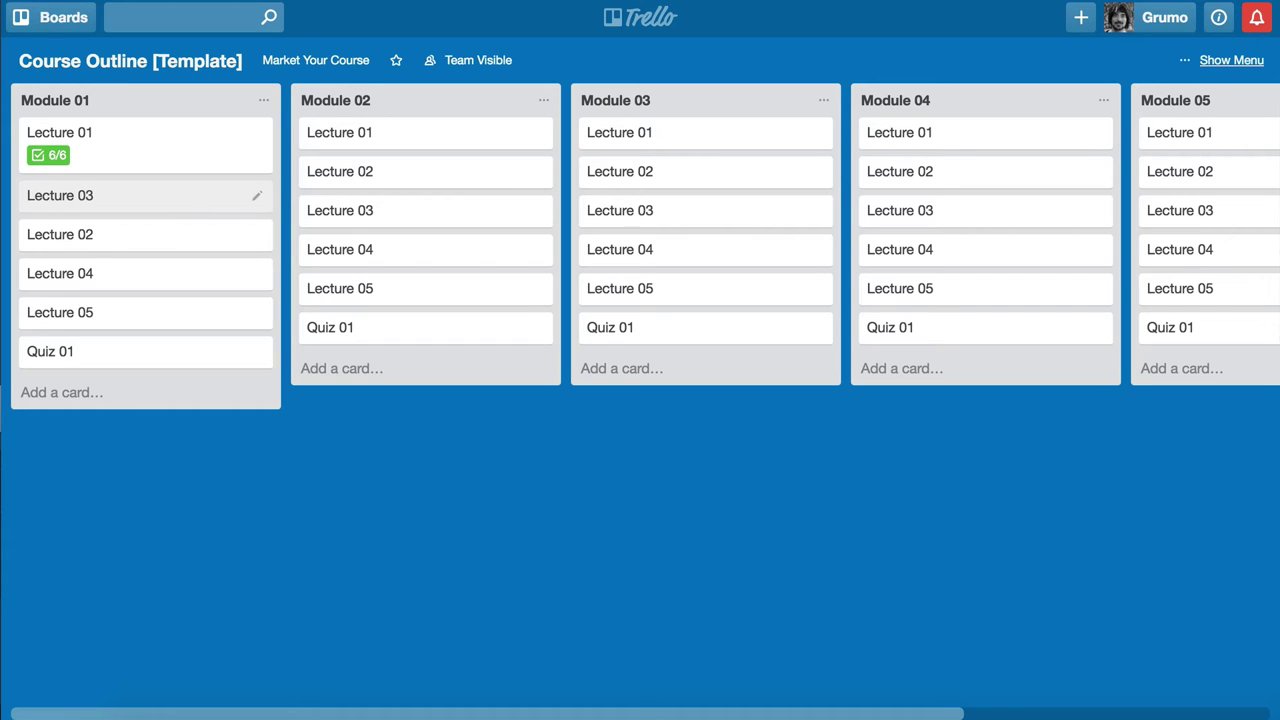
In Module 01, label Lecture 03, Lecture 02 and Lecture 04 green and Lecture 05 orange directly on the board.
{"action": "key", "text": "1"}
{"action": "key", "text": "1"}
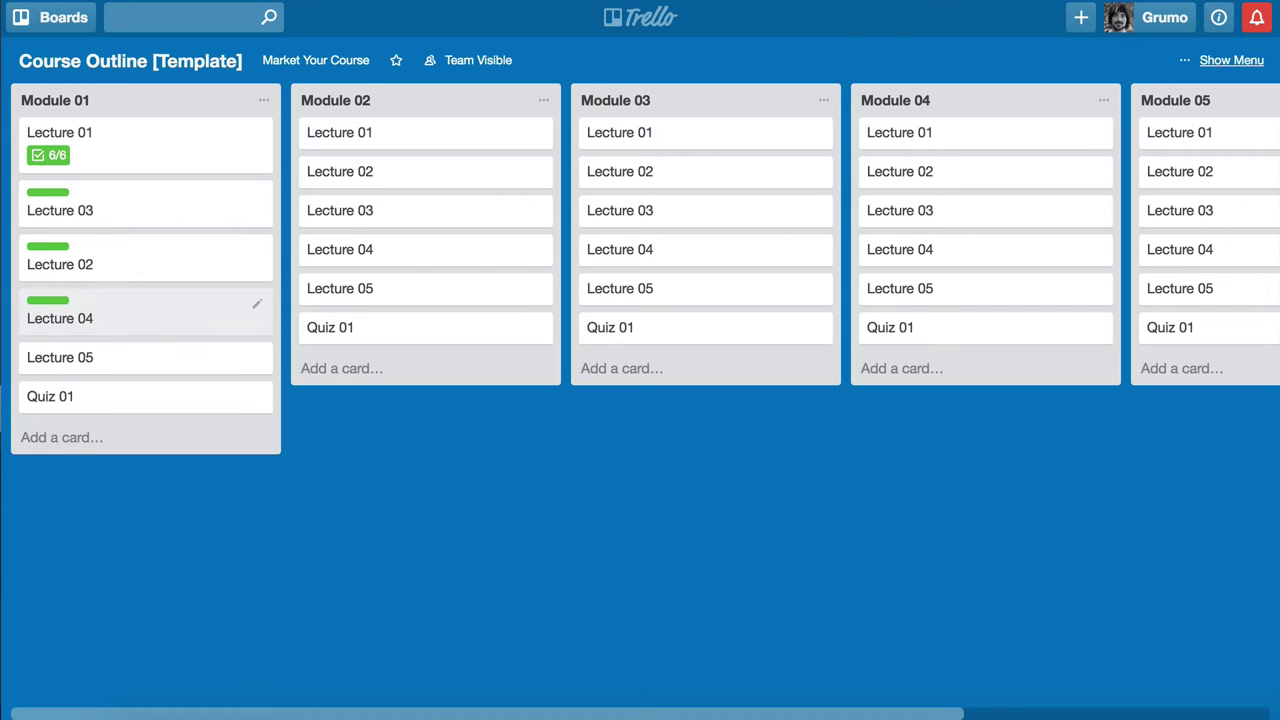
{"action": "key", "text": "3"}
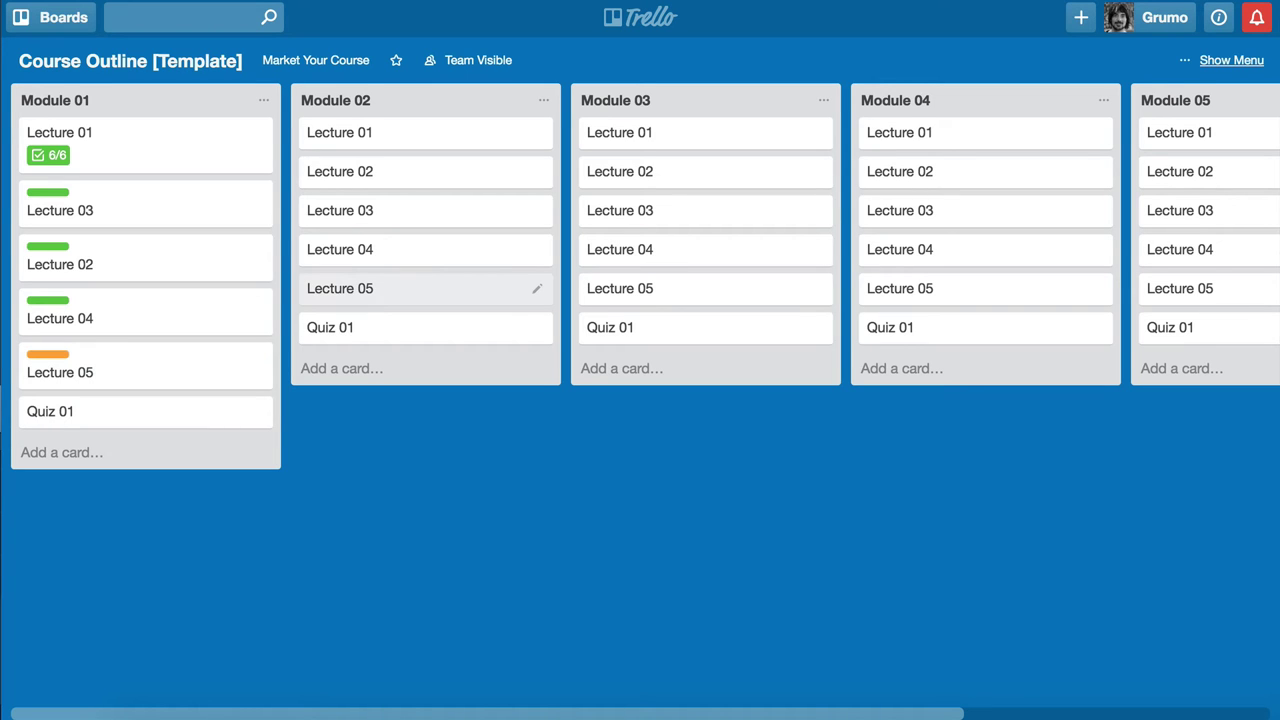
In Module 02, label Lecture 01 and Lecture 02 green, Lecture 03 orange and Lecture 04 red directly on the board.
{"action": "key", "text": "1"}
{"action": "key", "text": "1"}
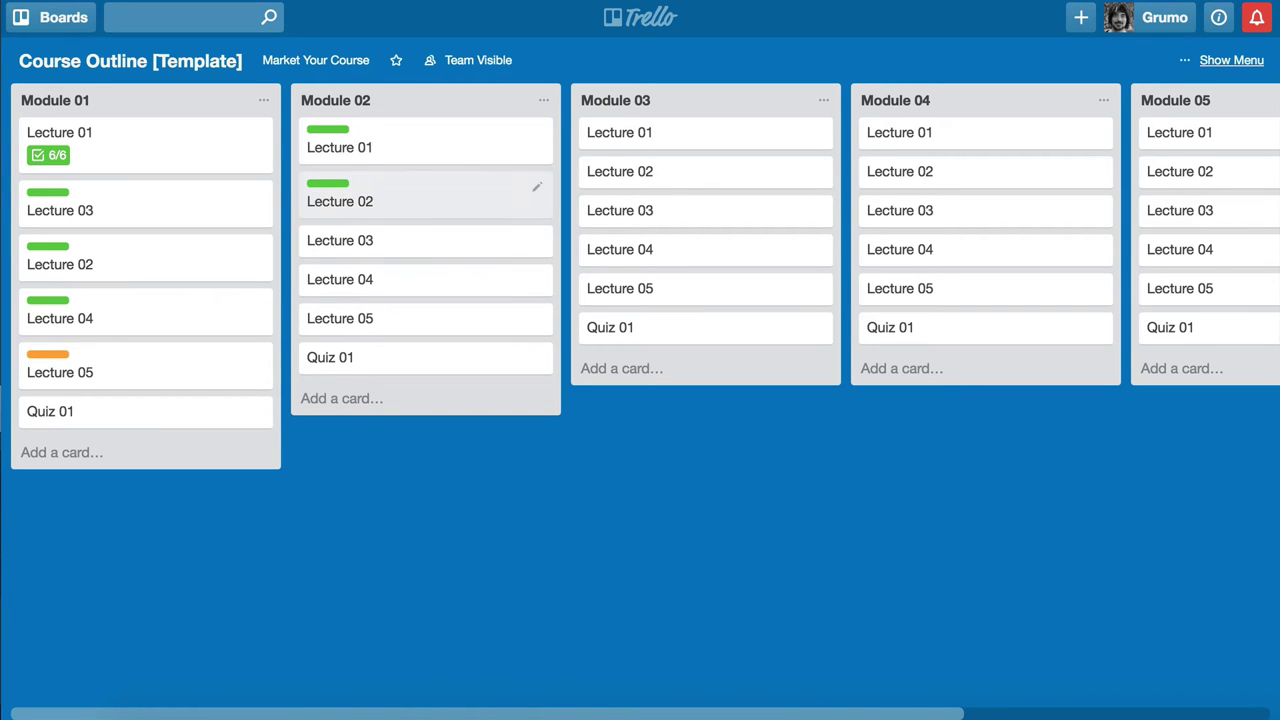
{"action": "key", "text": "3"}
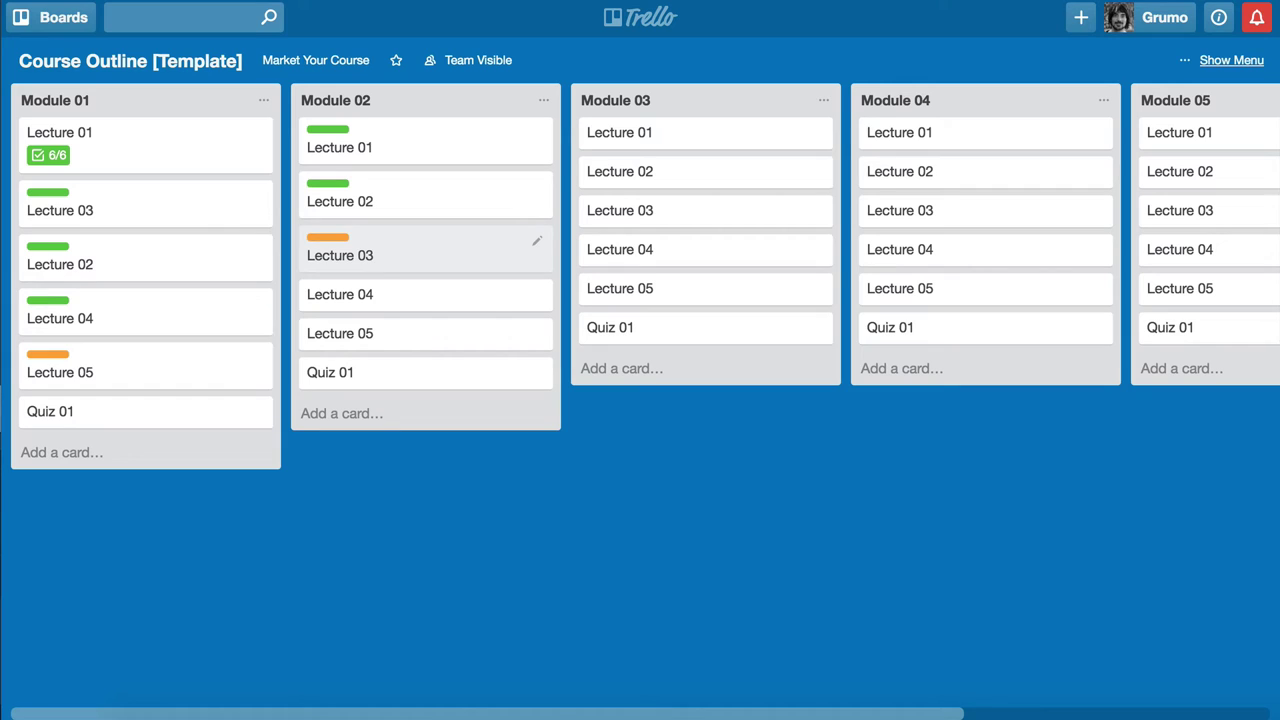
{"action": "key", "text": "4"}
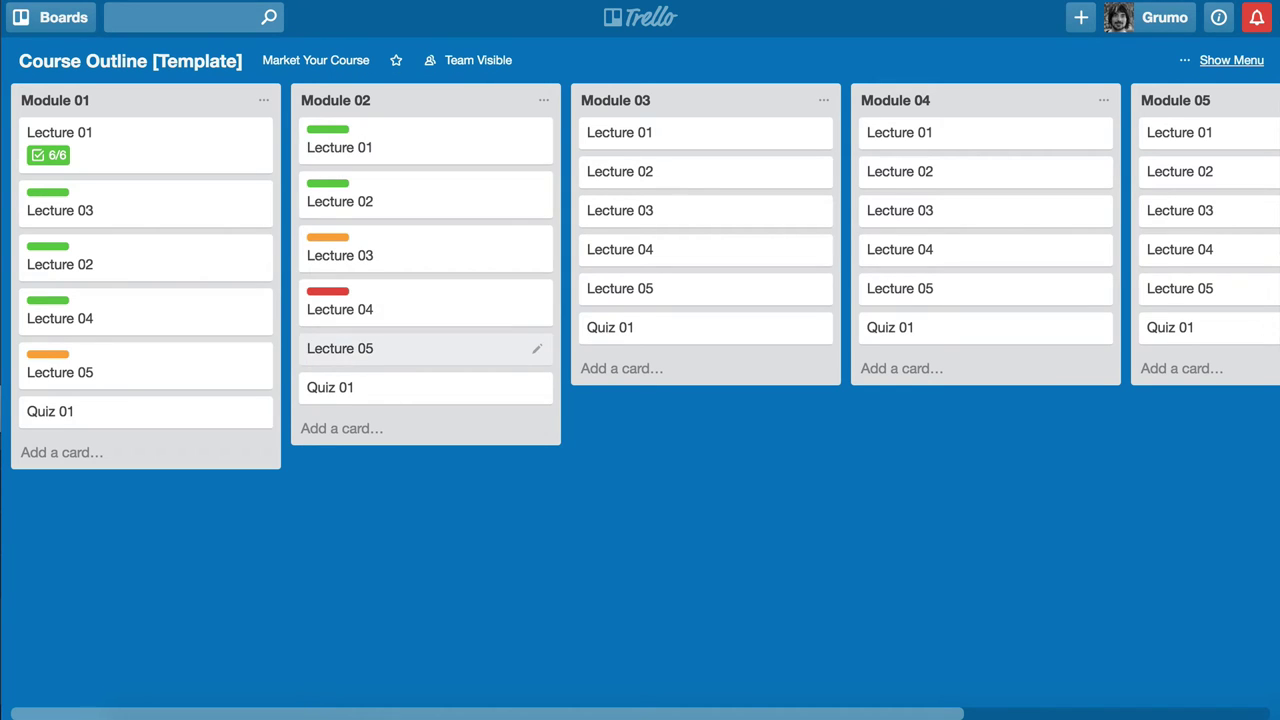
Open the Lecture 02 card of Module 01, view its due date setting and close the card.
{"action": "left_click_drag", "start_coordinate": [780, 712], "coordinate": [694, 703]}
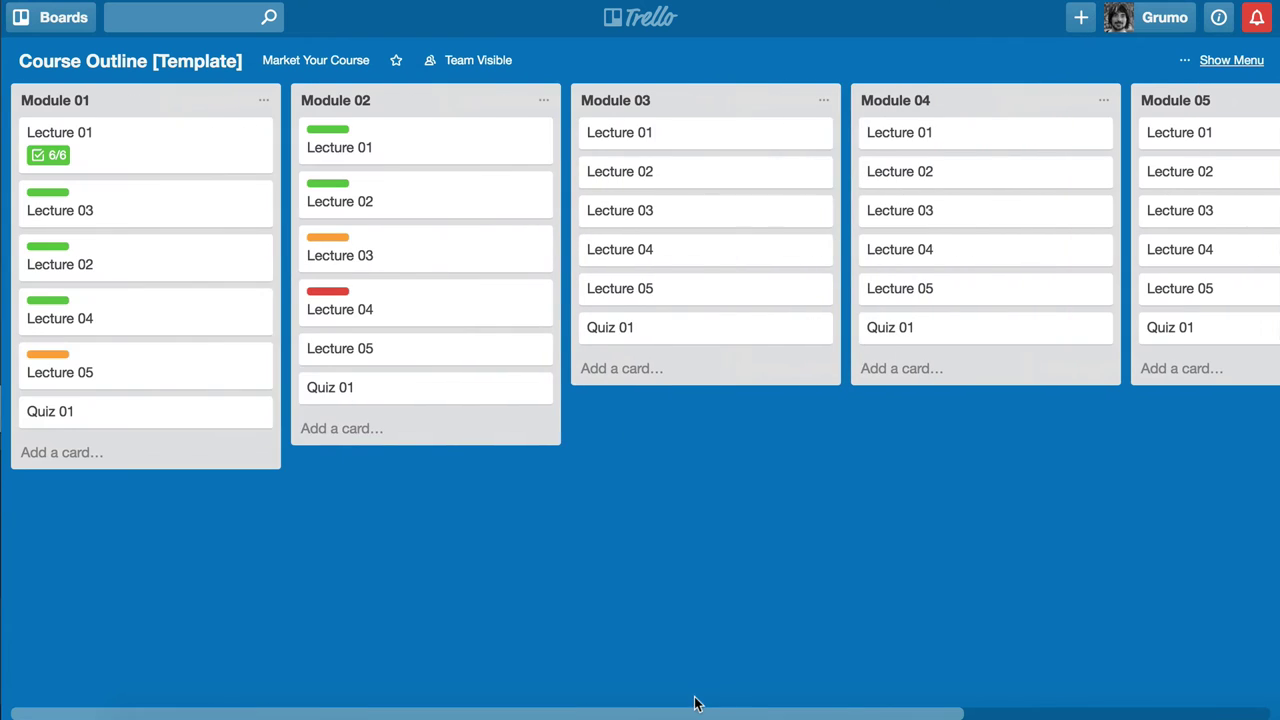
{"action": "left_click", "coordinate": [133, 262]}
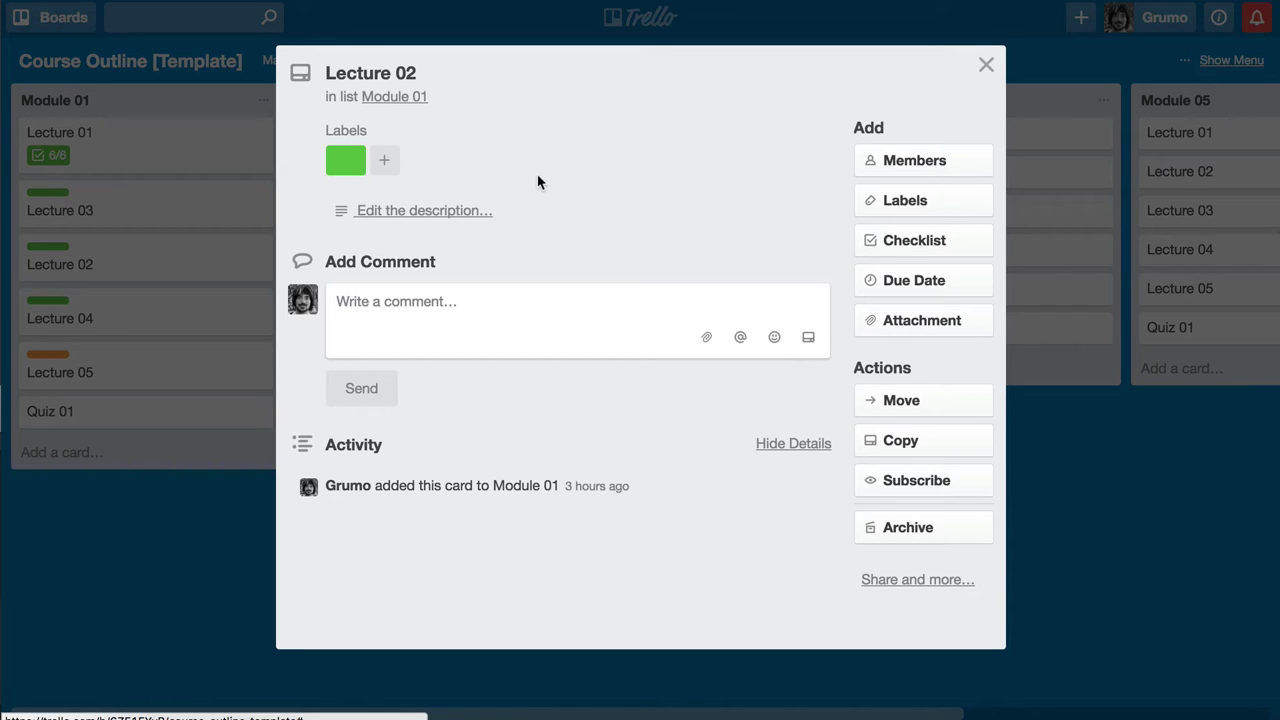
{"action": "left_click", "coordinate": [925, 289]}
{"action": "left_click", "coordinate": [986, 66]}
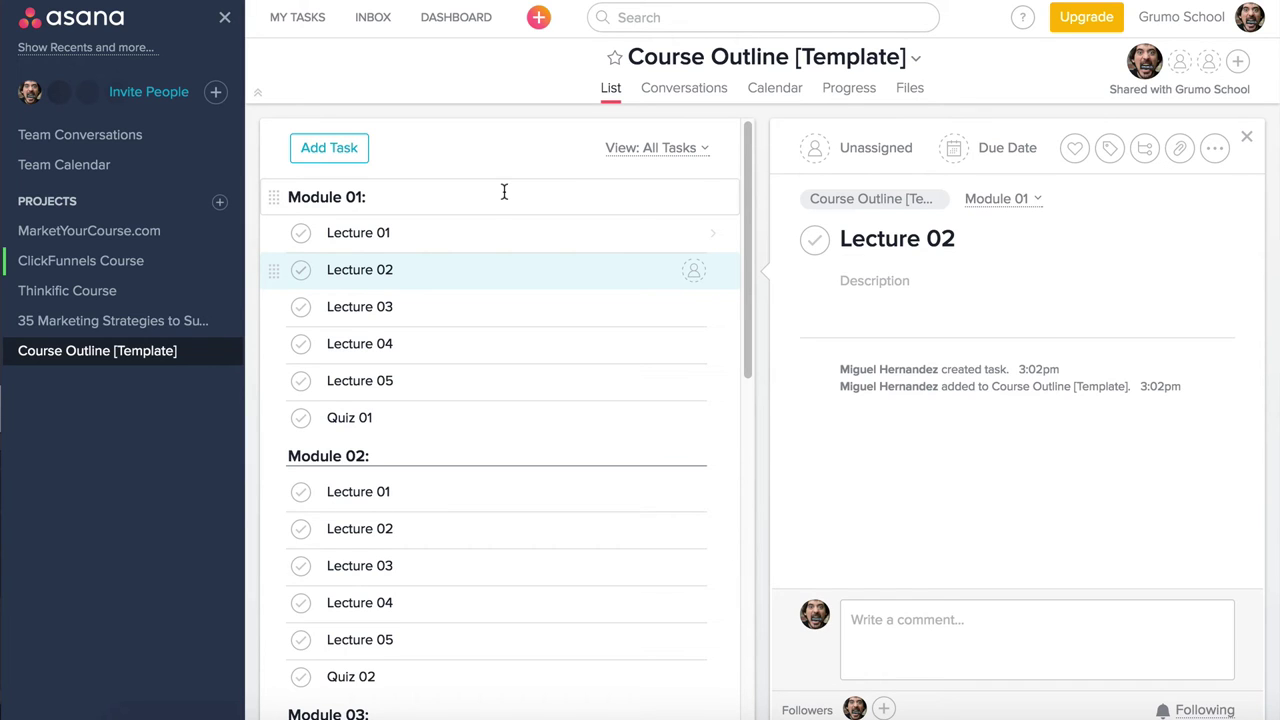
Switch to the Course Outline [Template] project in Asana and look through the module sections and their lecture tasks.
{"action": "scroll", "coordinate": [500, 227], "scroll_direction": "down", "scroll_amount": 2}
{"action": "scroll", "coordinate": [504, 227], "scroll_direction": "up", "scroll_amount": 2}
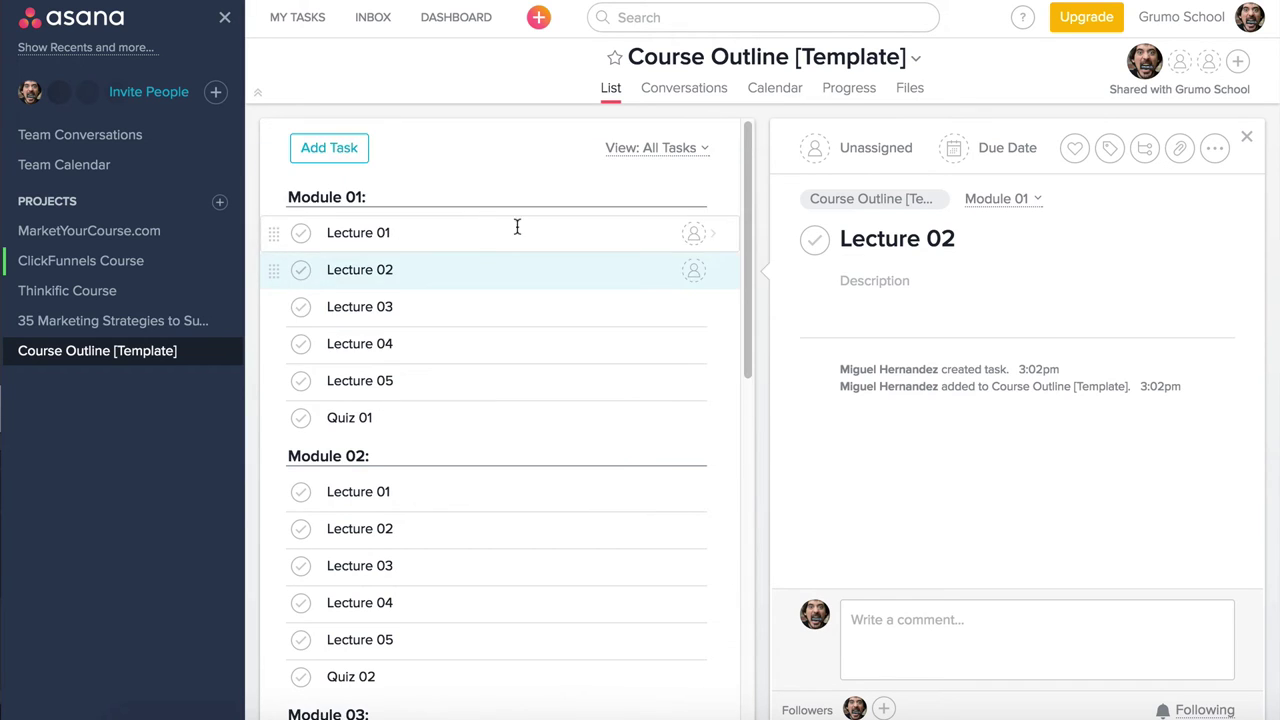
{"action": "scroll", "coordinate": [446, 200], "scroll_direction": "down", "scroll_amount": 1}
{"action": "scroll", "coordinate": [458, 215], "scroll_direction": "up", "scroll_amount": 1}
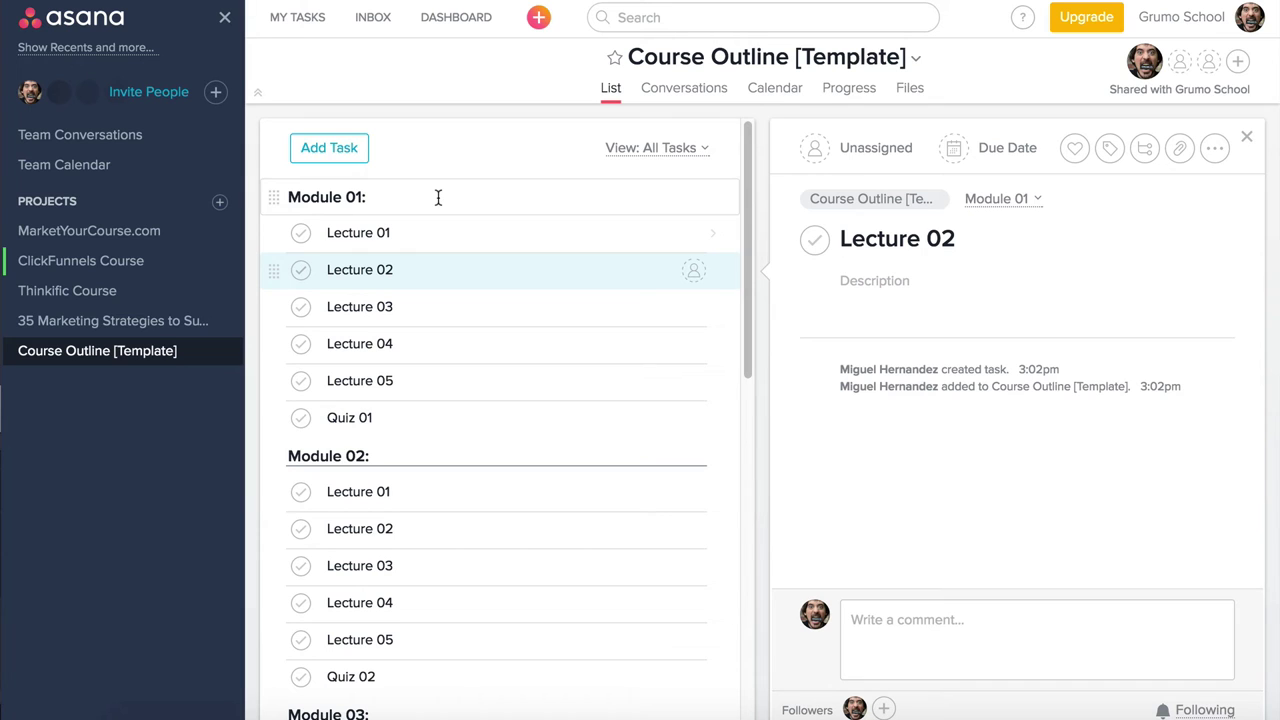
{"action": "scroll", "coordinate": [500, 254], "scroll_direction": "down", "scroll_amount": 6}
{"action": "scroll", "coordinate": [503, 257], "scroll_direction": "up", "scroll_amount": 3}
{"action": "scroll", "coordinate": [503, 257], "scroll_direction": "down", "scroll_amount": 3}
{"action": "scroll", "coordinate": [503, 257], "scroll_direction": "down", "scroll_amount": 1}
{"action": "scroll", "coordinate": [503, 257], "scroll_direction": "up", "scroll_amount": 4}
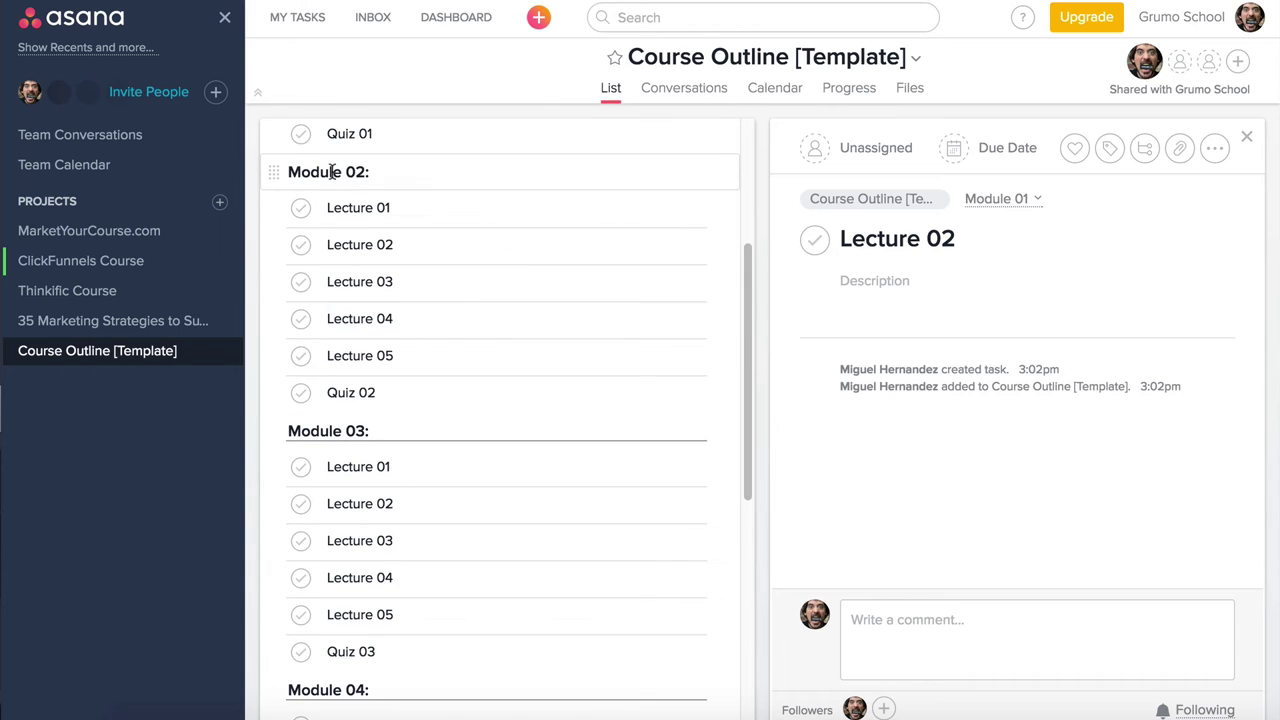
Turn Module 02's Lecture 02 task into a section heading by ending its name with a colon, then remove the colon.
{"action": "left_click", "coordinate": [408, 172]}
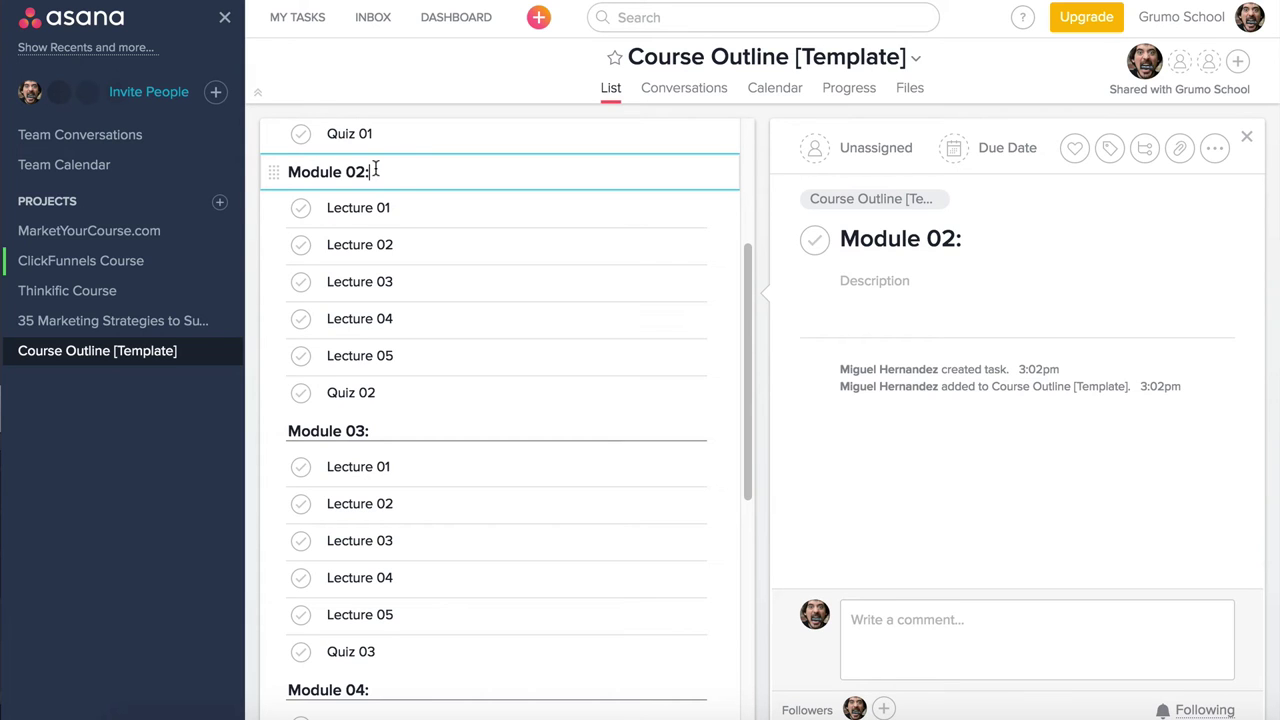
{"action": "left_click", "coordinate": [432, 247]}
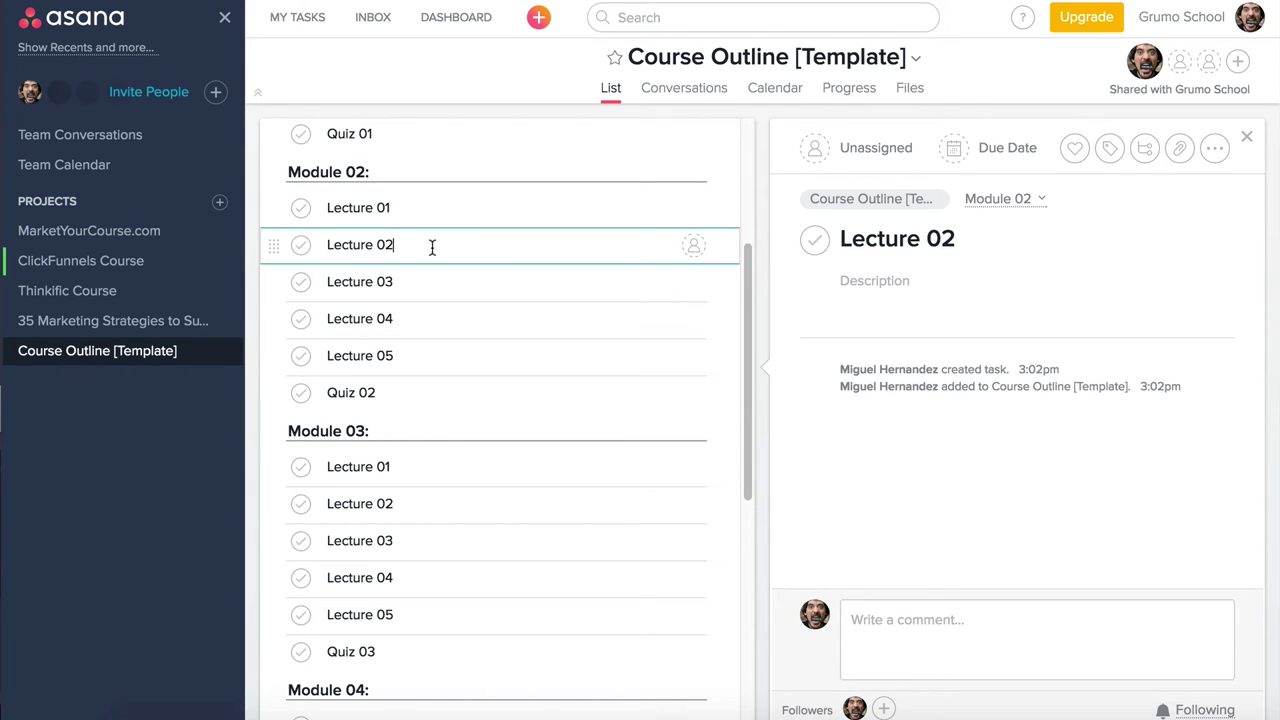
{"action": "type", "text": ":"}
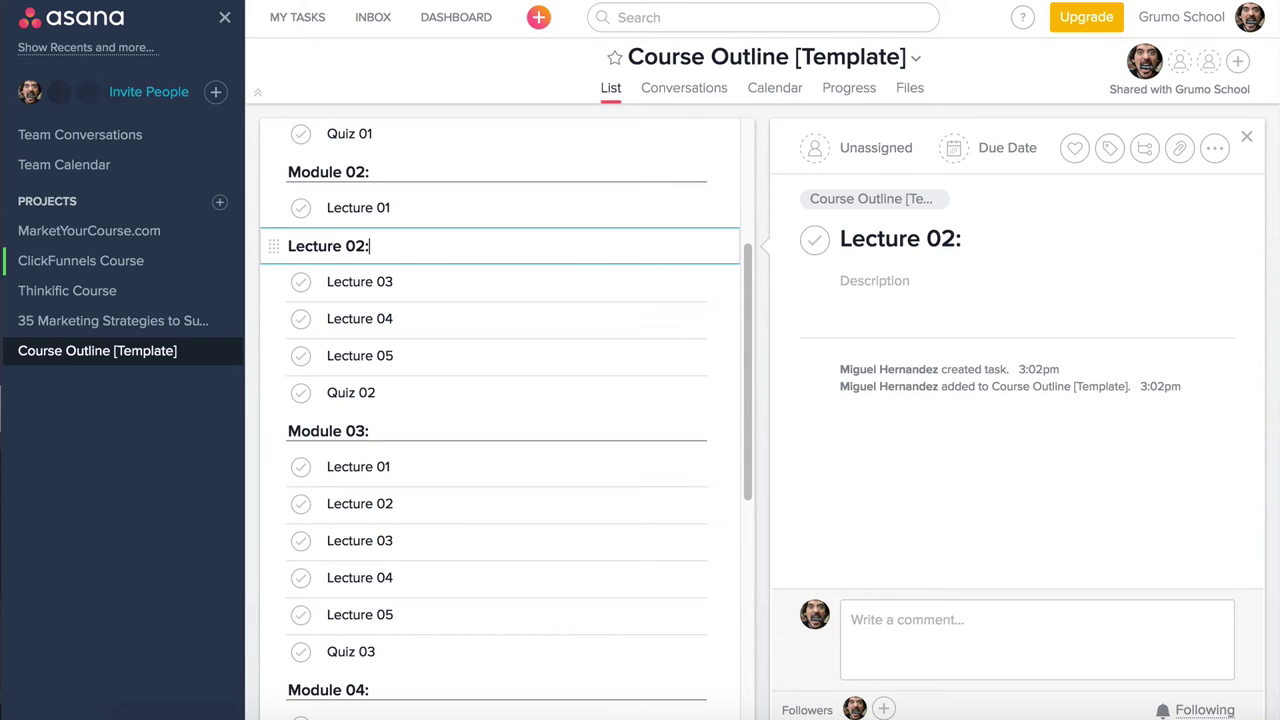
{"action": "key", "text": "BackSpace"}
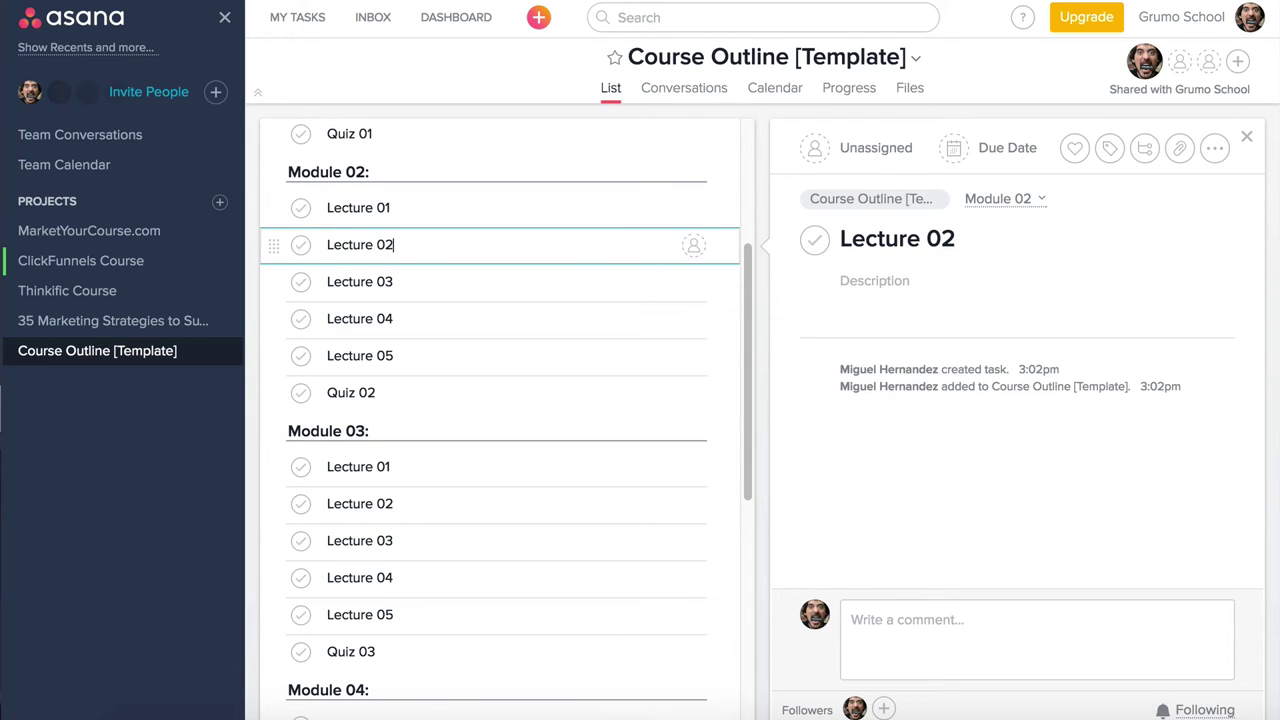
Insert a blank task directly below Lecture 01 in Module 01.
{"action": "left_click", "coordinate": [343, 133]}
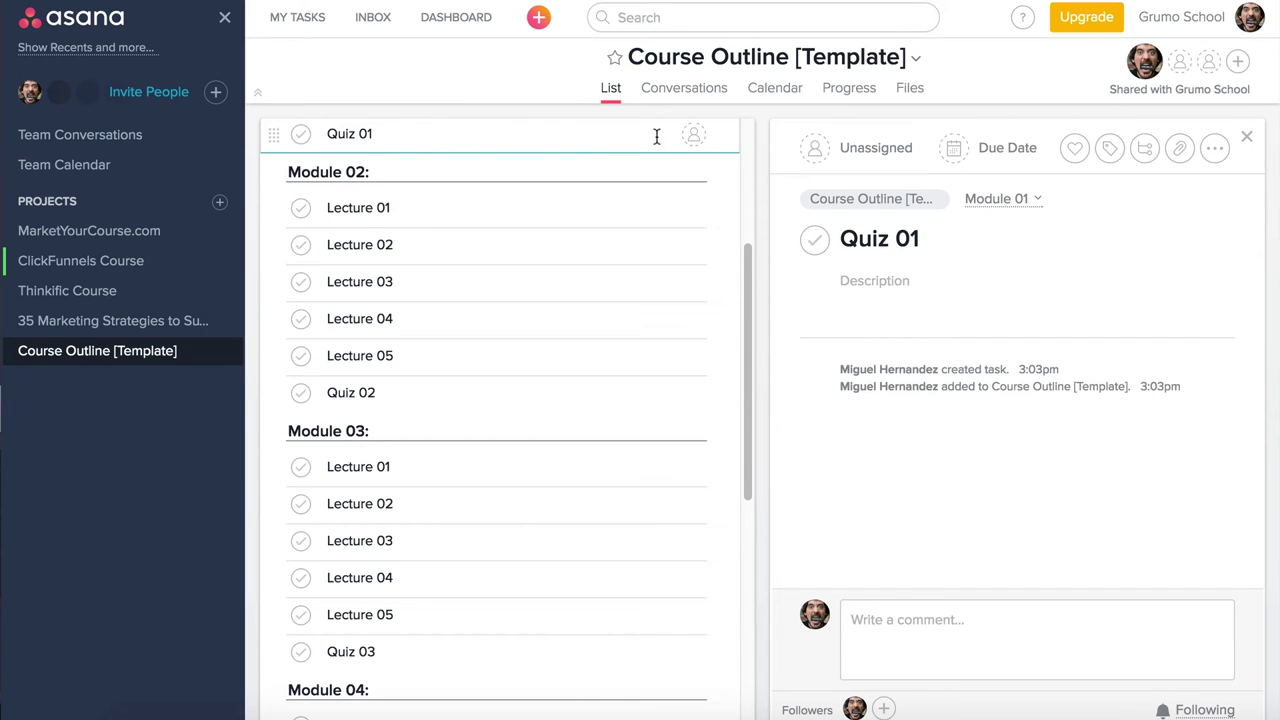
{"action": "scroll", "coordinate": [543, 134], "scroll_direction": "up", "scroll_amount": 3}
{"action": "scroll", "coordinate": [500, 150], "scroll_direction": "up", "scroll_amount": 1}
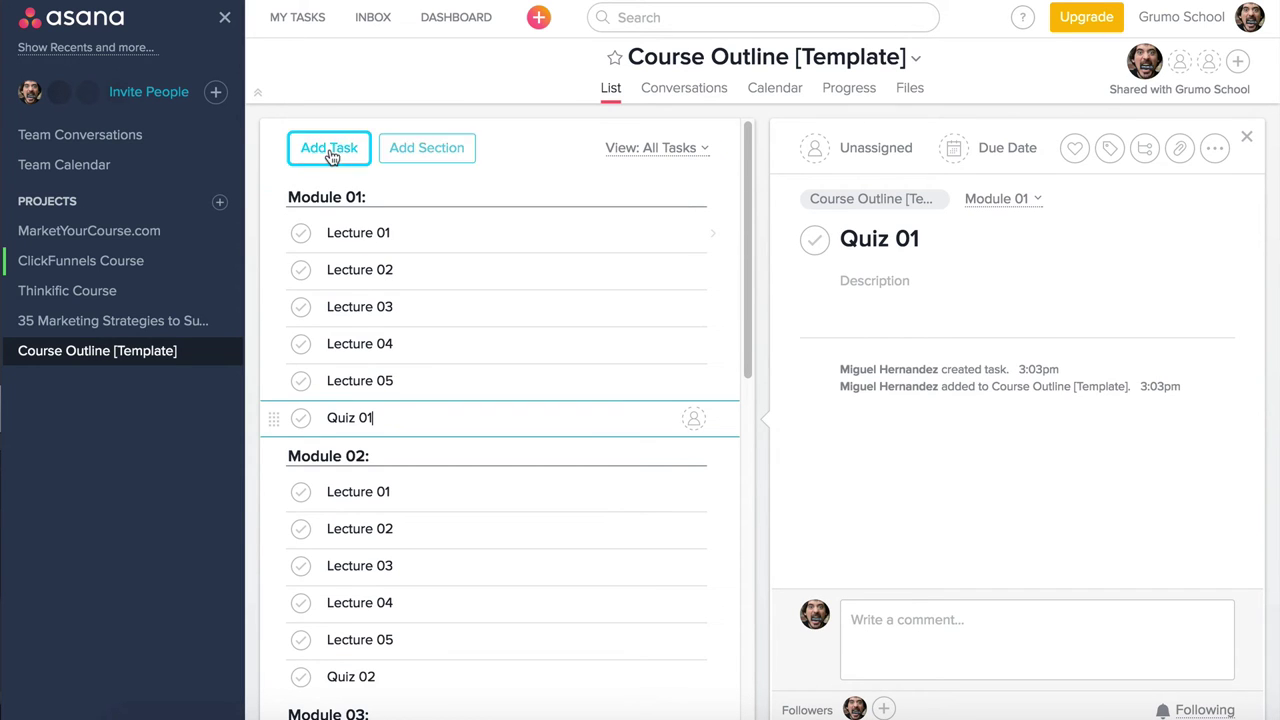
{"action": "left_click", "coordinate": [398, 245]}
{"action": "left_click", "coordinate": [343, 157]}
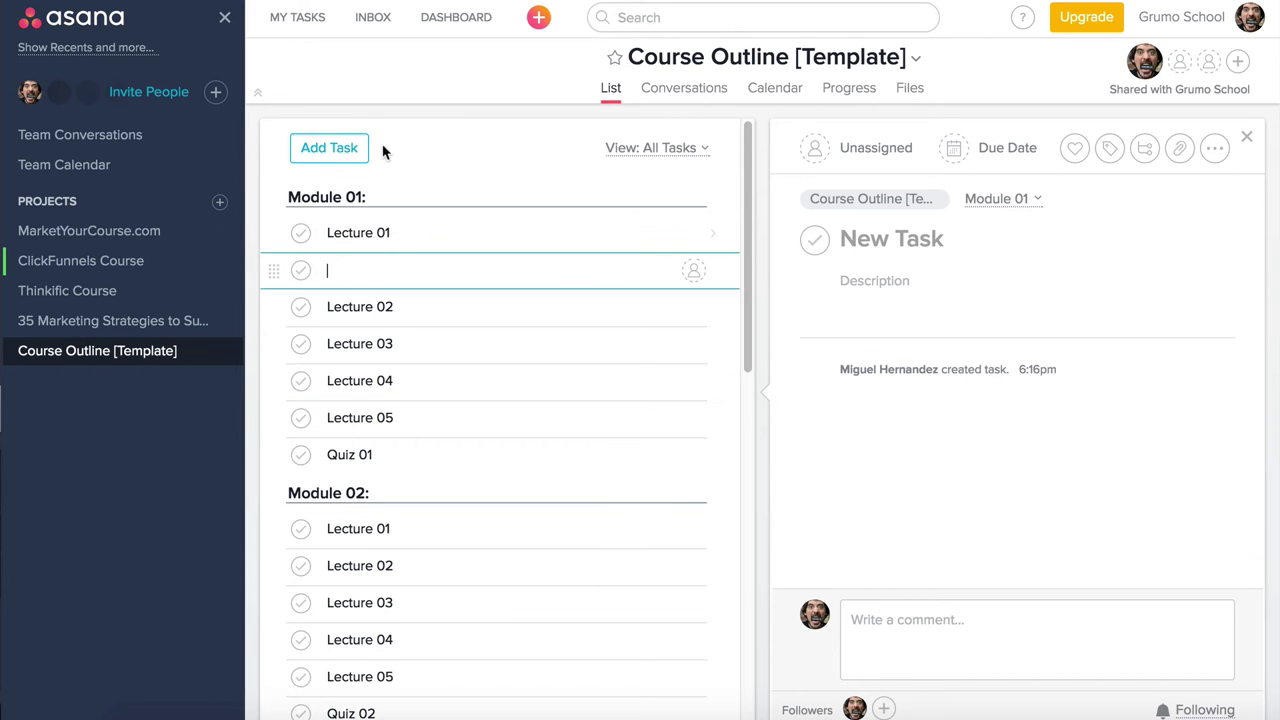
Add a section below the blank task and switch it between section and task by removing and re-adding its final colon.
{"action": "left_click", "coordinate": [437, 150]}
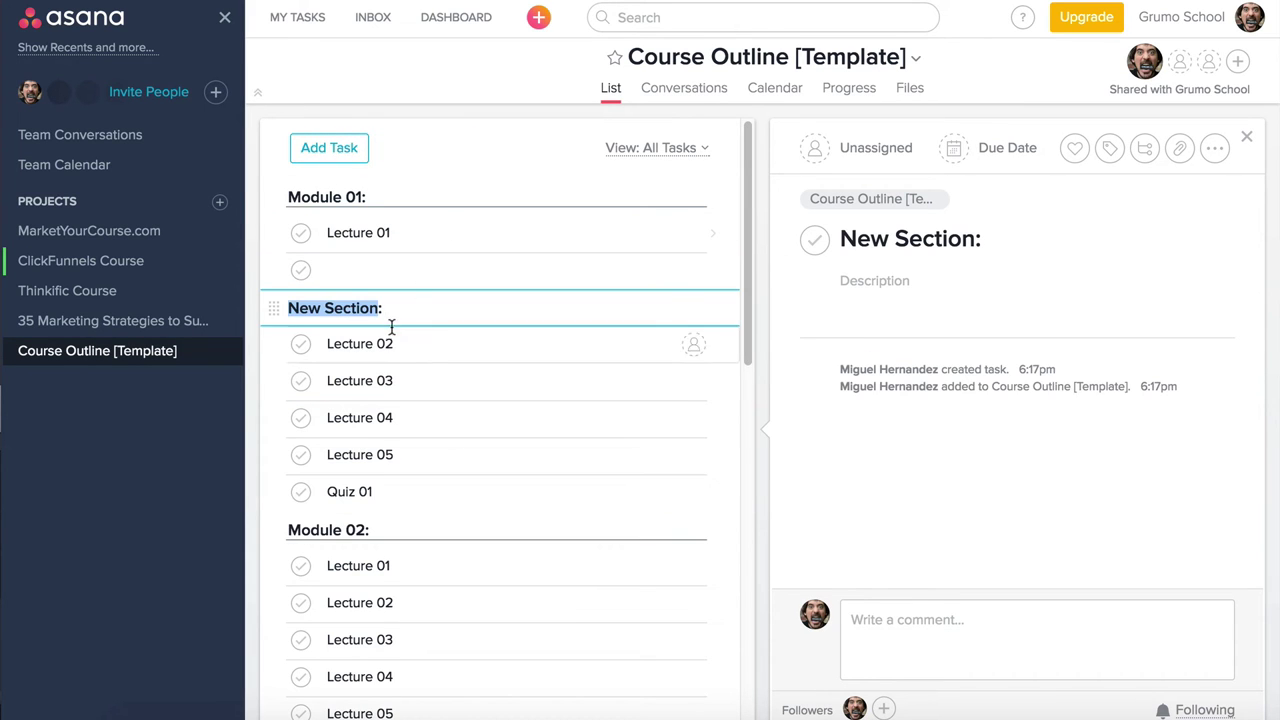
{"action": "left_click", "coordinate": [422, 300]}
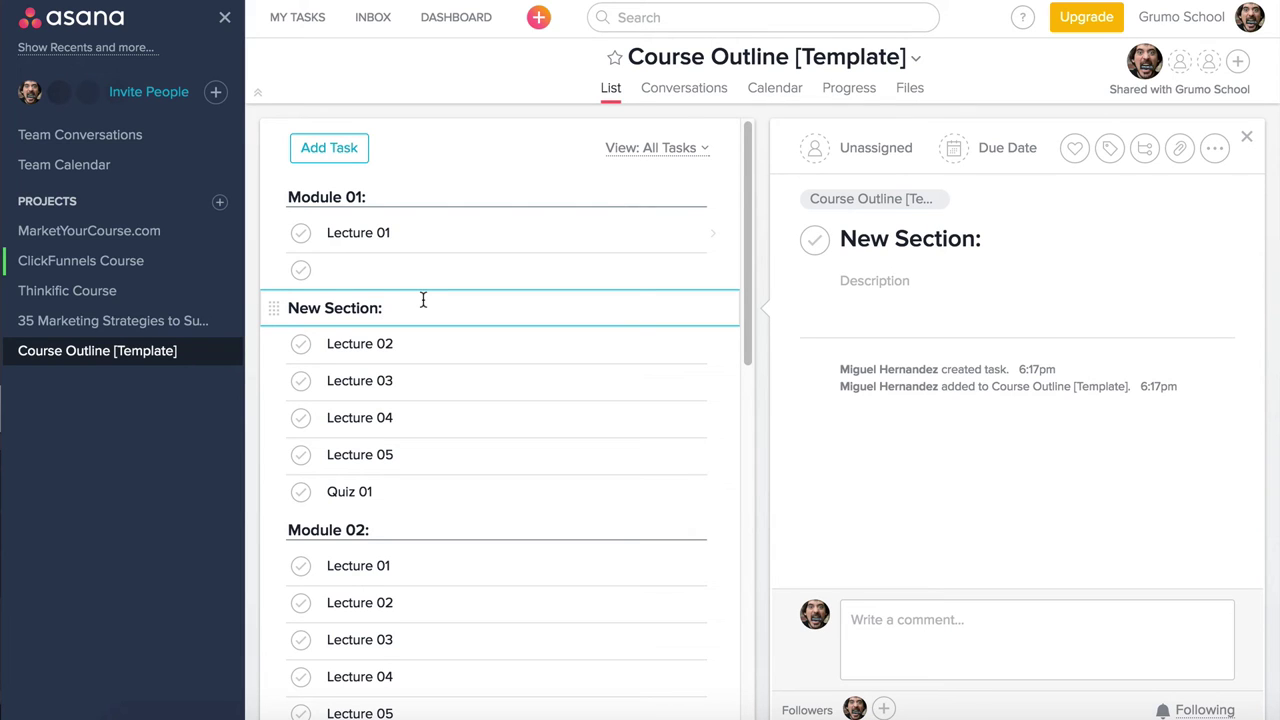
{"action": "key", "text": "BackSpace"}
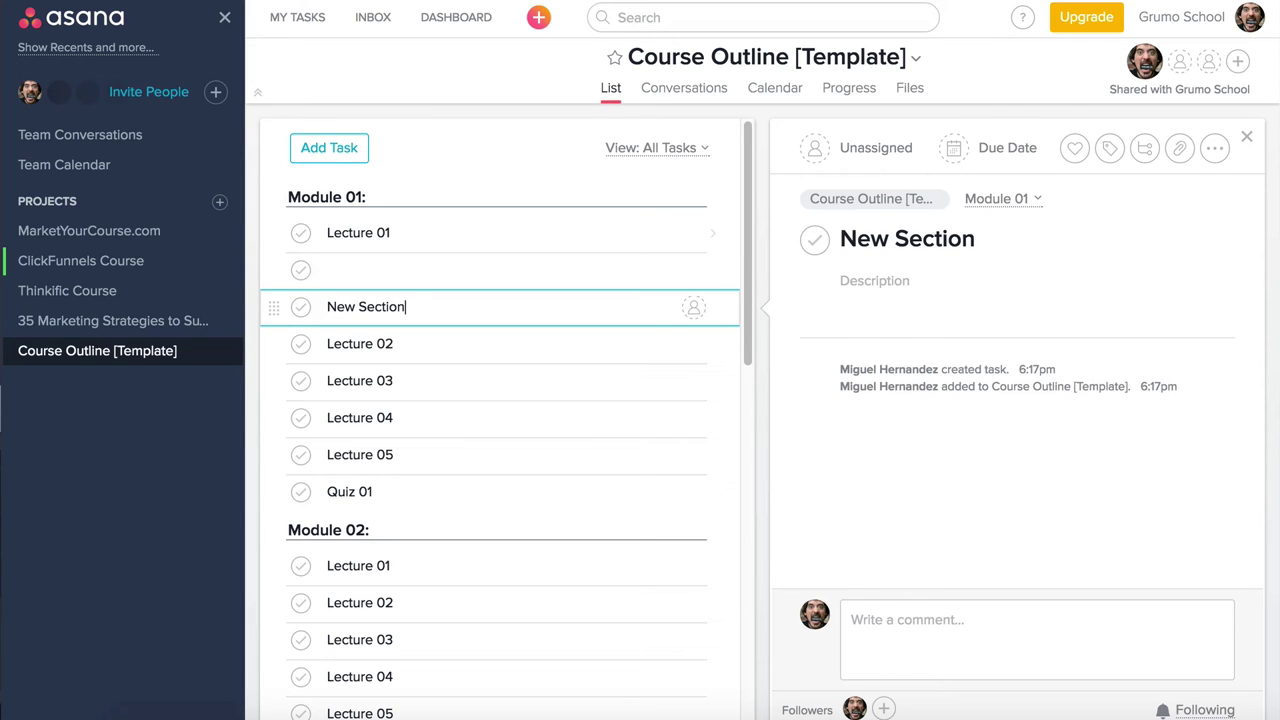
{"action": "type", "text": ":"}
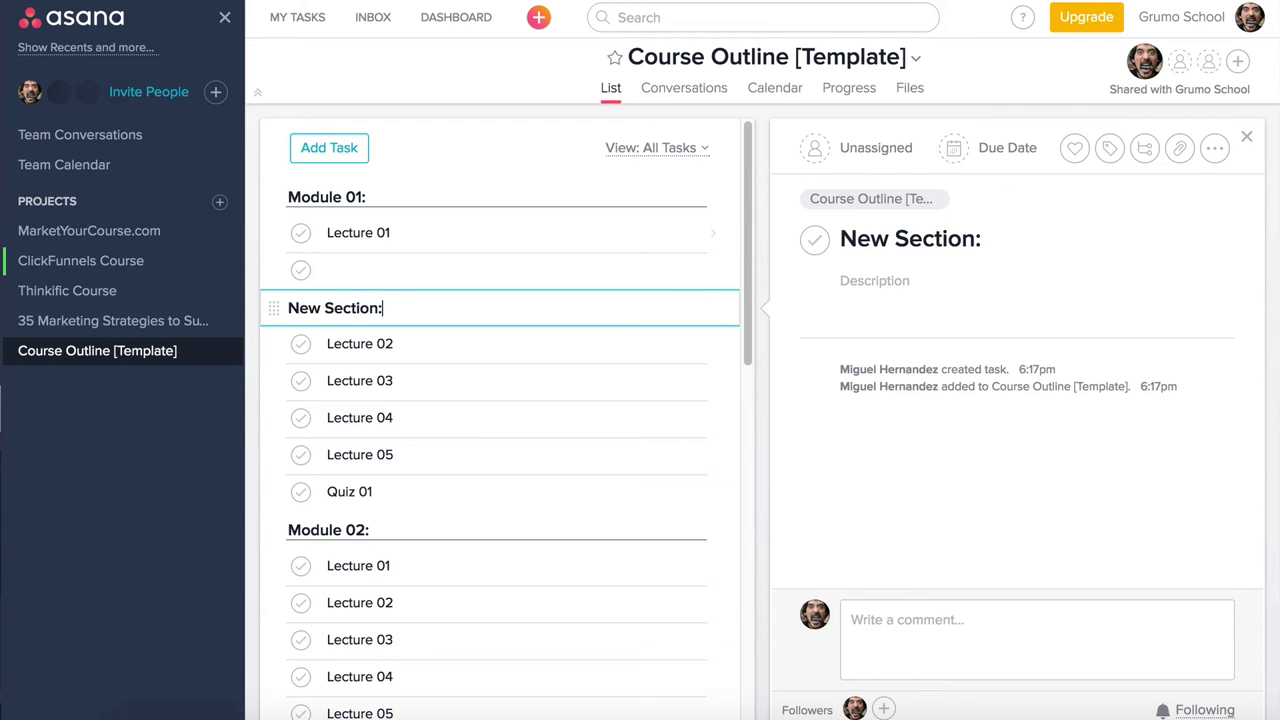
{"action": "key", "text": "BackSpace"}
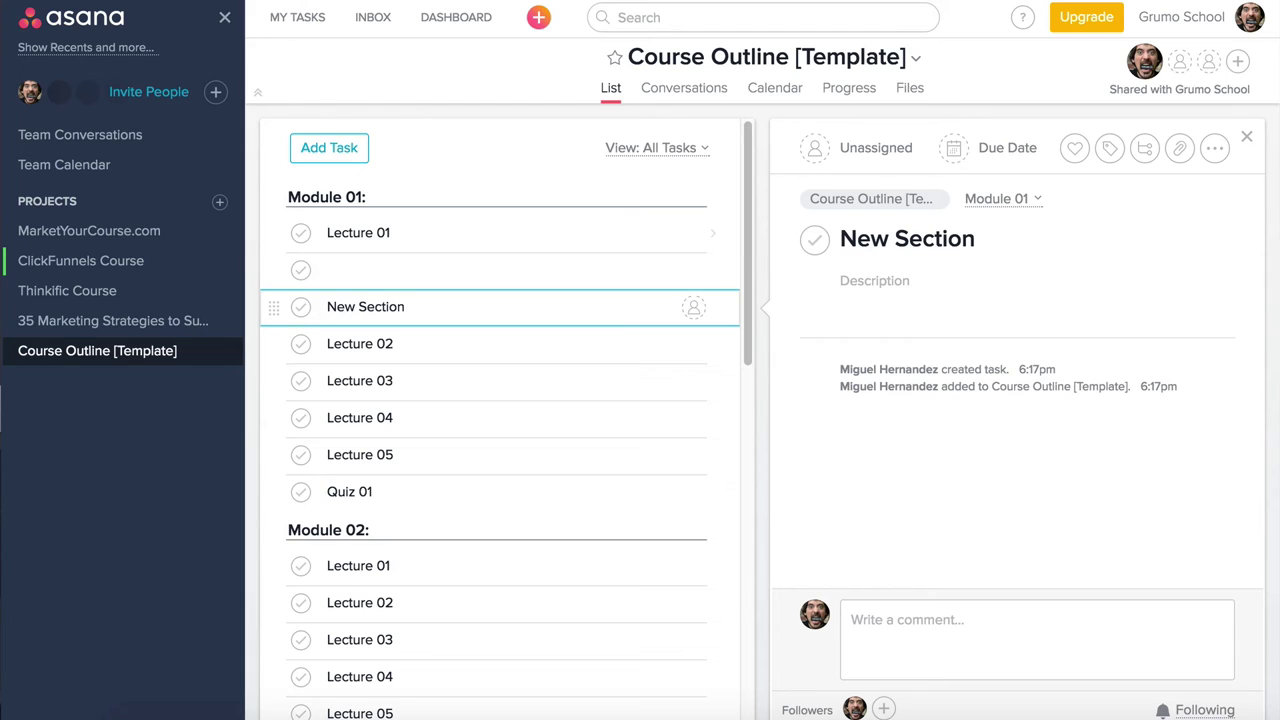
{"action": "type", "text": ":"}
{"action": "key", "text": "BackSpace"}
{"action": "key", "text": "Down"}
Delete the New Section task from Module 01 and select the blank task below Lecture 01.
{"action": "left_click", "coordinate": [478, 314]}
{"action": "left_click", "coordinate": [1213, 149]}
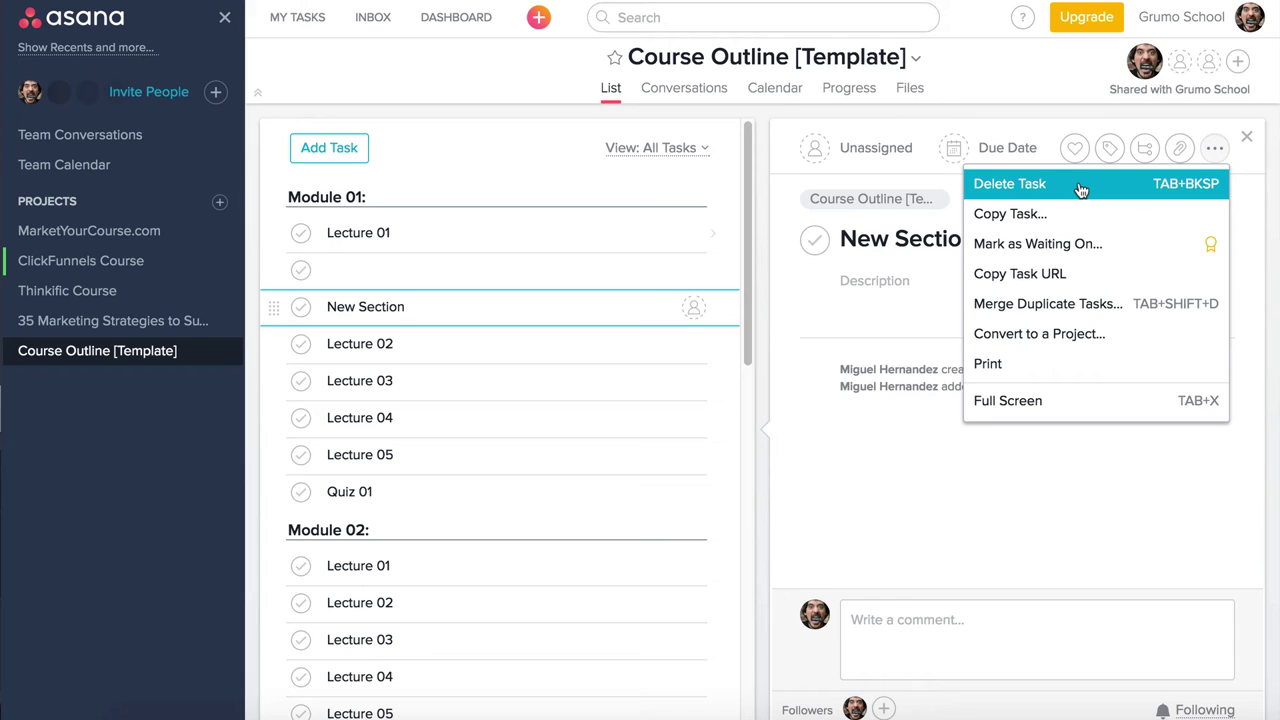
{"action": "left_click", "coordinate": [1010, 184]}
{"action": "left_click", "coordinate": [520, 271]}
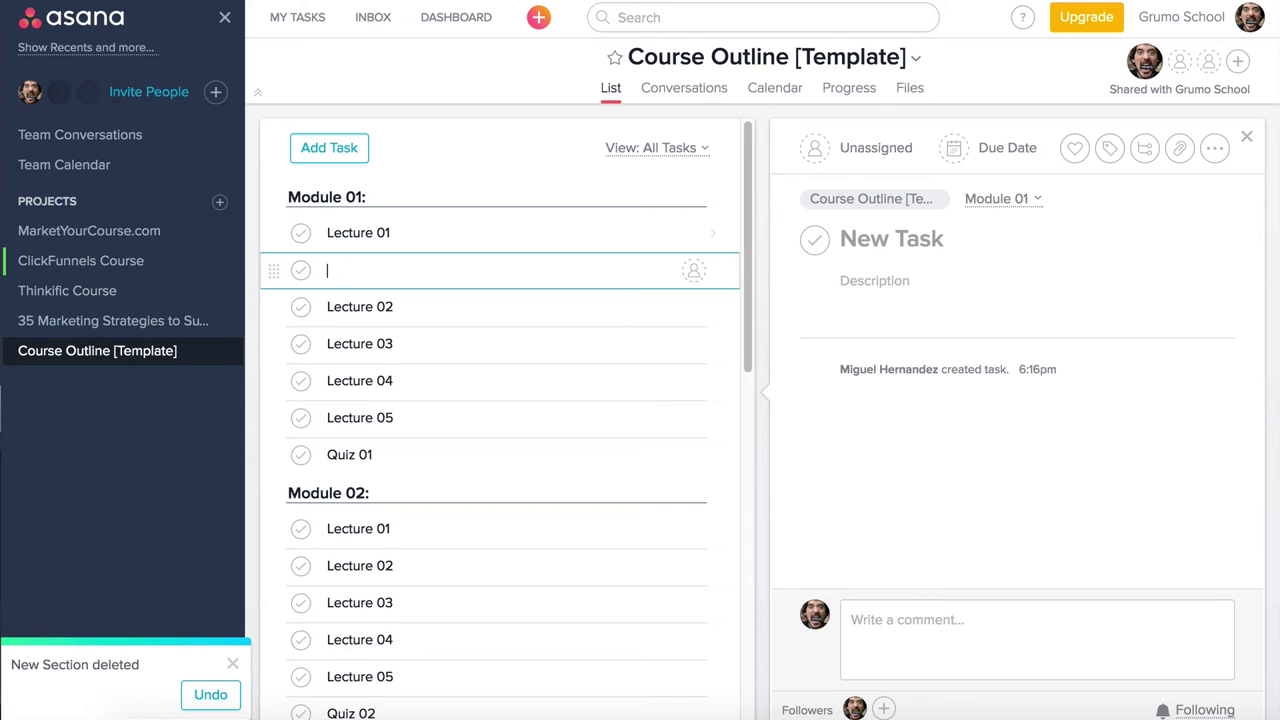
Delete the blank task below Lecture 01 in Module 01 and look through the whole course outline.
{"action": "key", "text": "BackSpace"}
{"action": "scroll", "coordinate": [580, 294], "scroll_direction": "down", "scroll_amount": 5}
{"action": "scroll", "coordinate": [598, 310], "scroll_direction": "down", "scroll_amount": 3}
{"action": "scroll", "coordinate": [597, 309], "scroll_direction": "up", "scroll_amount": 8}
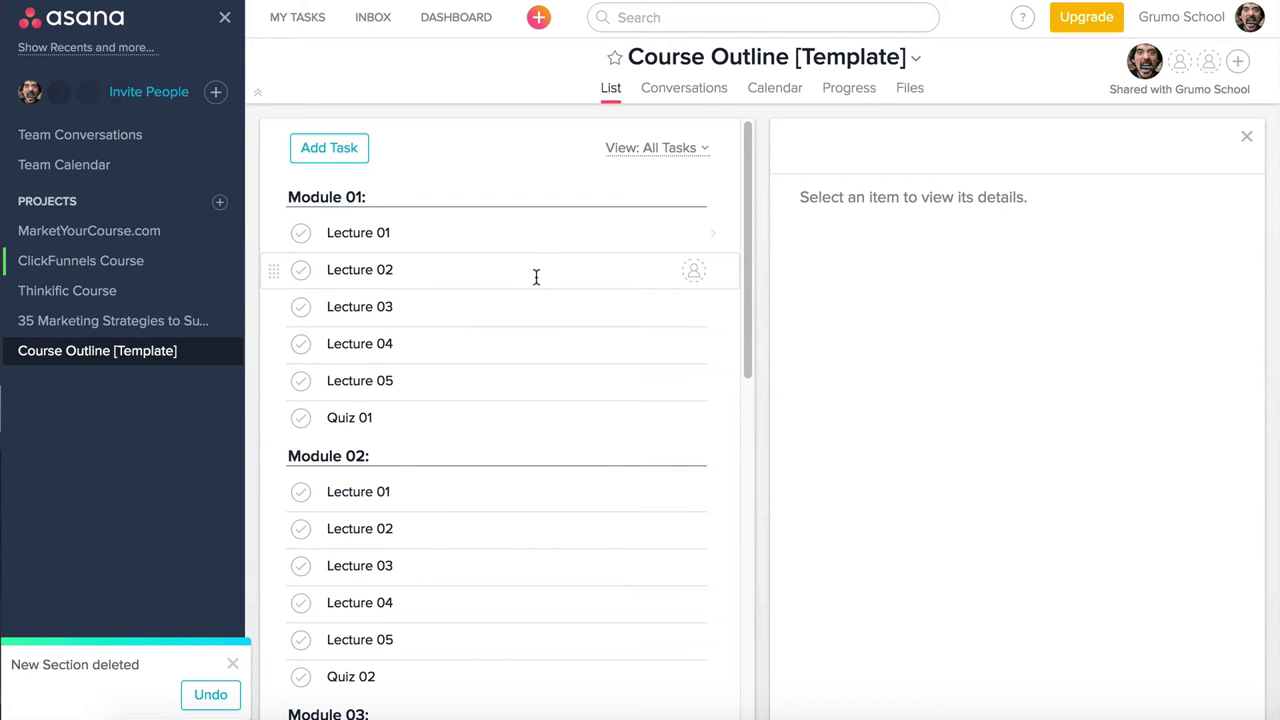
{"action": "left_click_drag", "start_coordinate": [745, 294], "coordinate": [742, 590]}
{"action": "left_click_drag", "start_coordinate": [744, 629], "coordinate": [747, 291]}
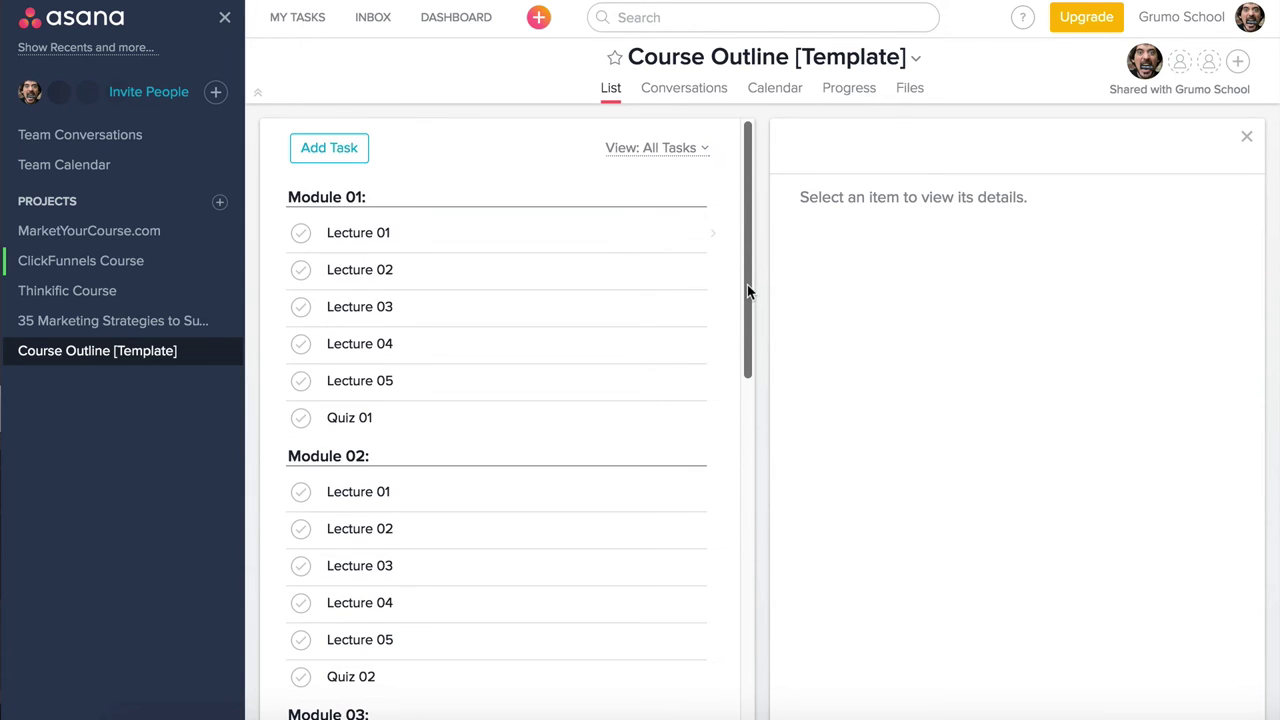
Look at the project's calendar and progress views, and return to its task list.
{"action": "left_click", "coordinate": [790, 92]}
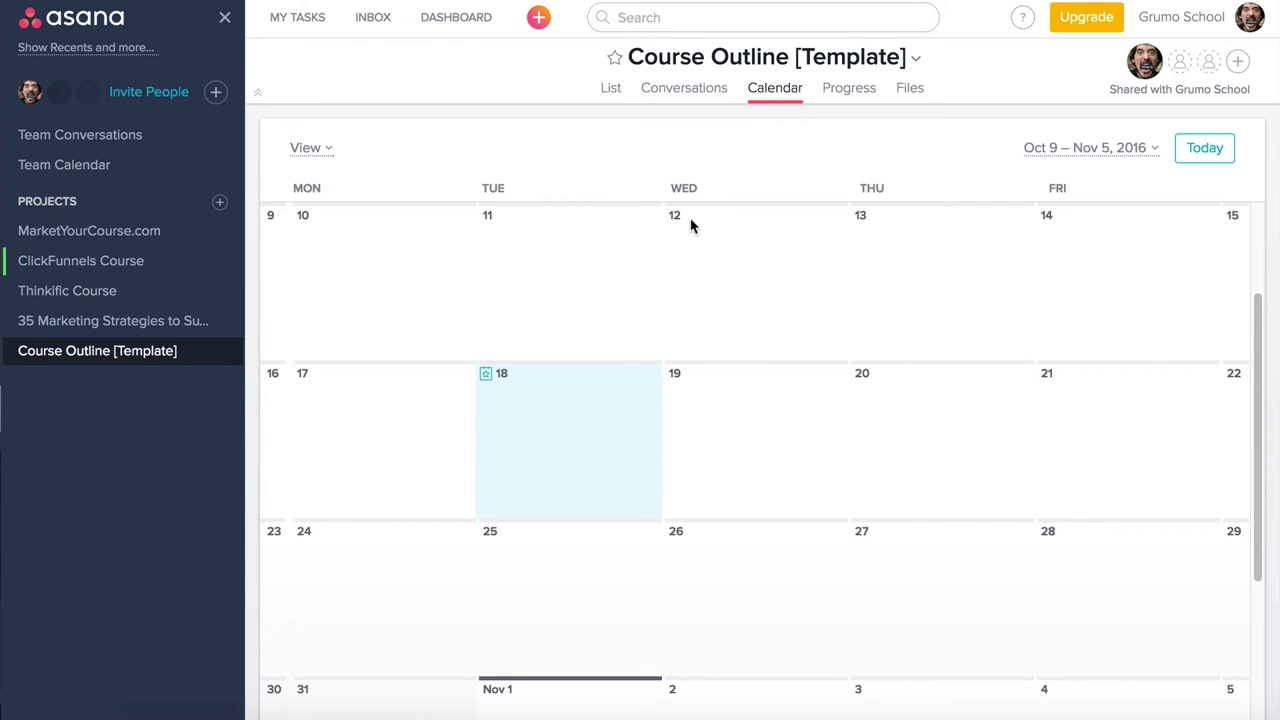
{"action": "left_click", "coordinate": [849, 90]}
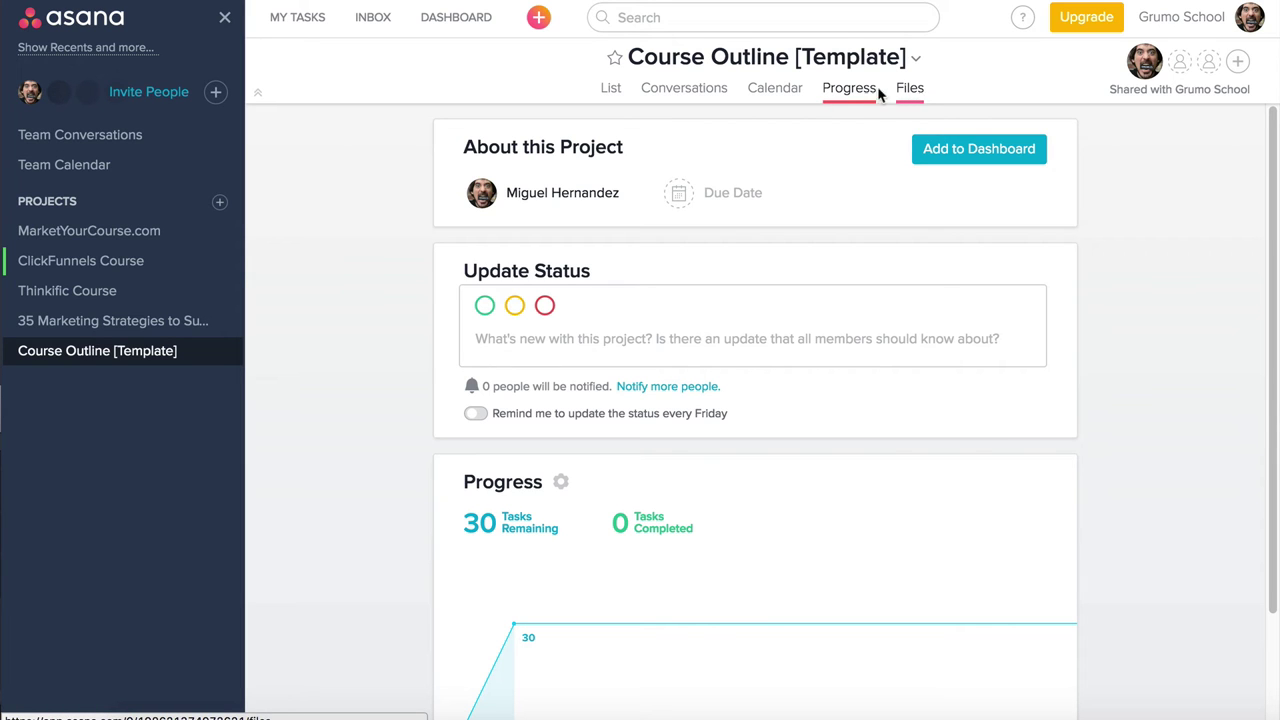
{"action": "left_click", "coordinate": [608, 92]}
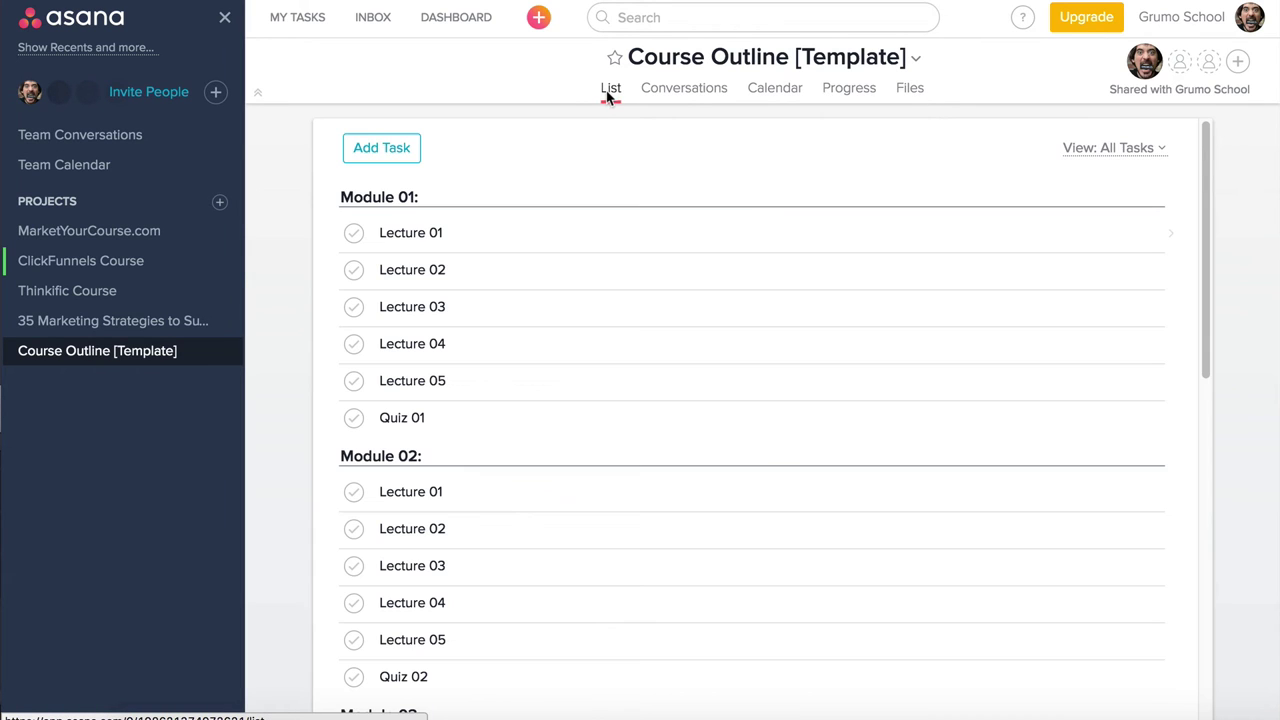
{"action": "scroll", "coordinate": [614, 280], "scroll_direction": "down", "scroll_amount": 3}
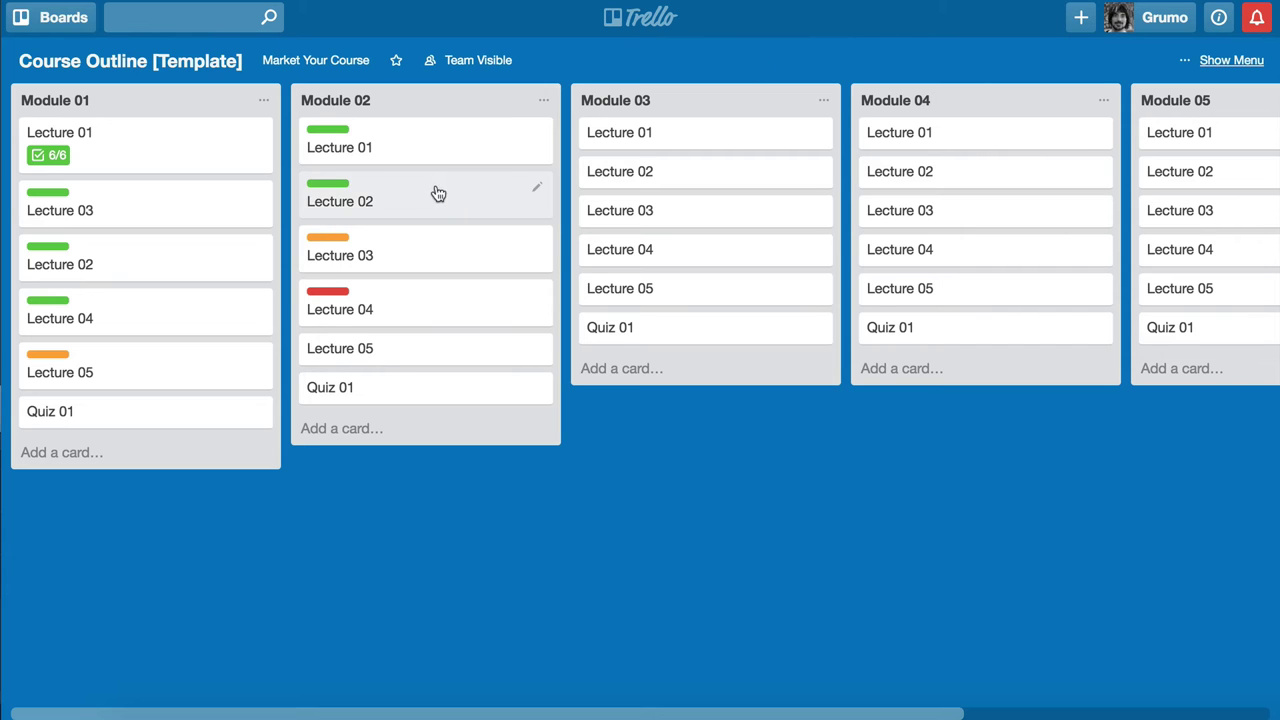
Try to reorder a lecture within Module 02, both as a card on the Trello board and as a task in Asana.
{"action": "left_click_drag", "start_coordinate": [438, 193], "coordinate": [446, 240]}
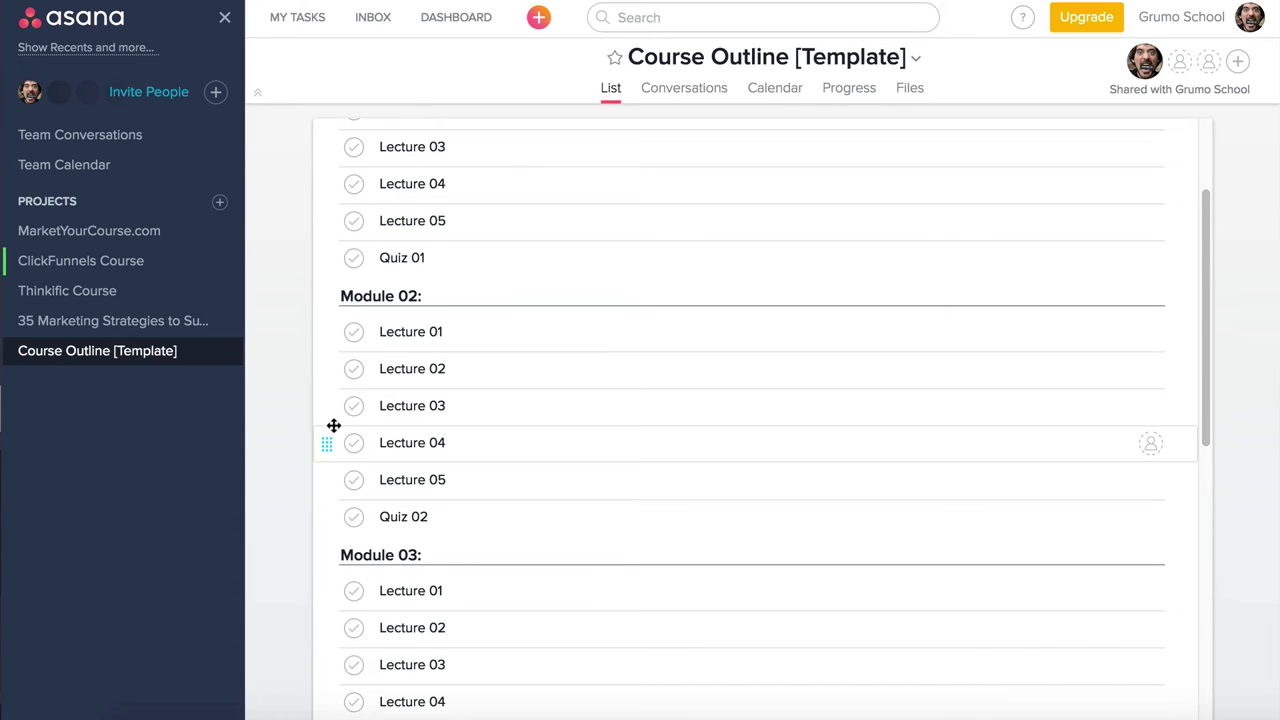
{"action": "scroll", "coordinate": [333, 425], "scroll_direction": "up", "scroll_amount": 1}
{"action": "mouse_move", "coordinate": [331, 467]}
{"action": "left_mouse_down"}
{"action": "mouse_move", "coordinate": [333, 303]}
{"action": "mouse_move", "coordinate": [329, 486]}
{"action": "left_mouse_up"}
{"action": "scroll", "coordinate": [450, 440], "scroll_direction": "up", "scroll_amount": 2}
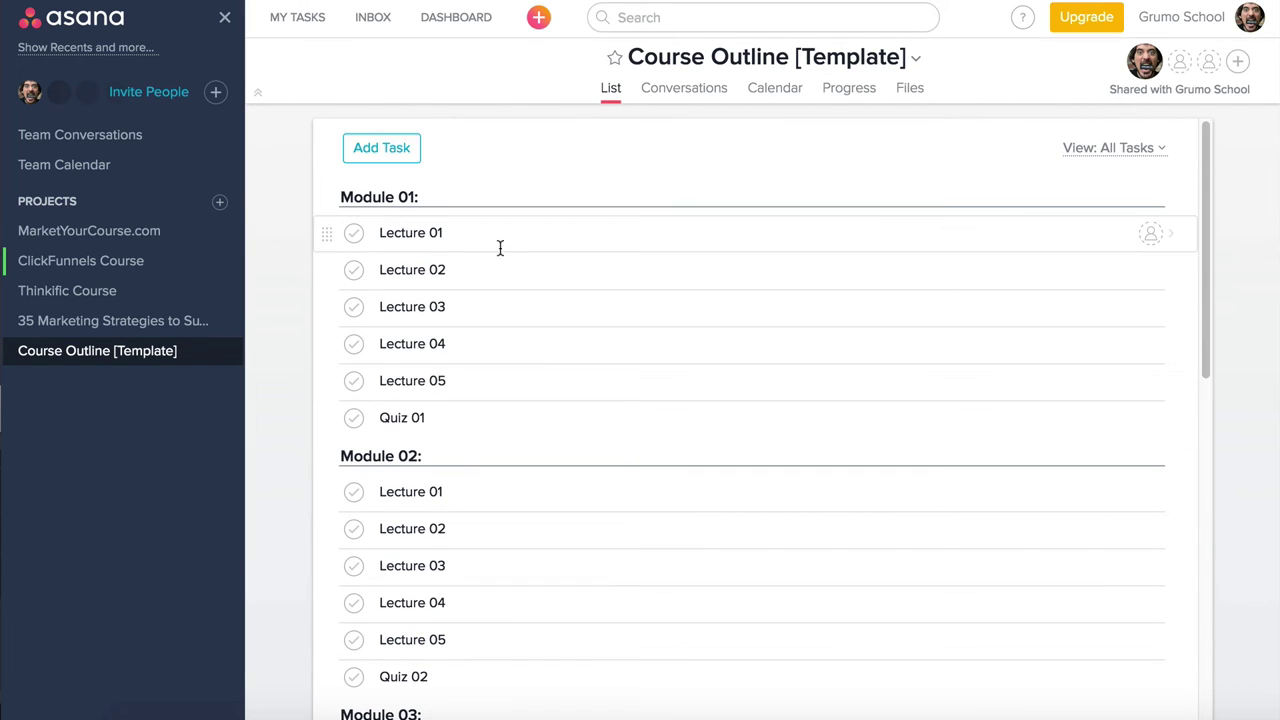
View Lecture 01's subtasks and add a subtask named "New check items" to Lecture 02 in Module 01.
{"action": "left_click", "coordinate": [438, 245]}
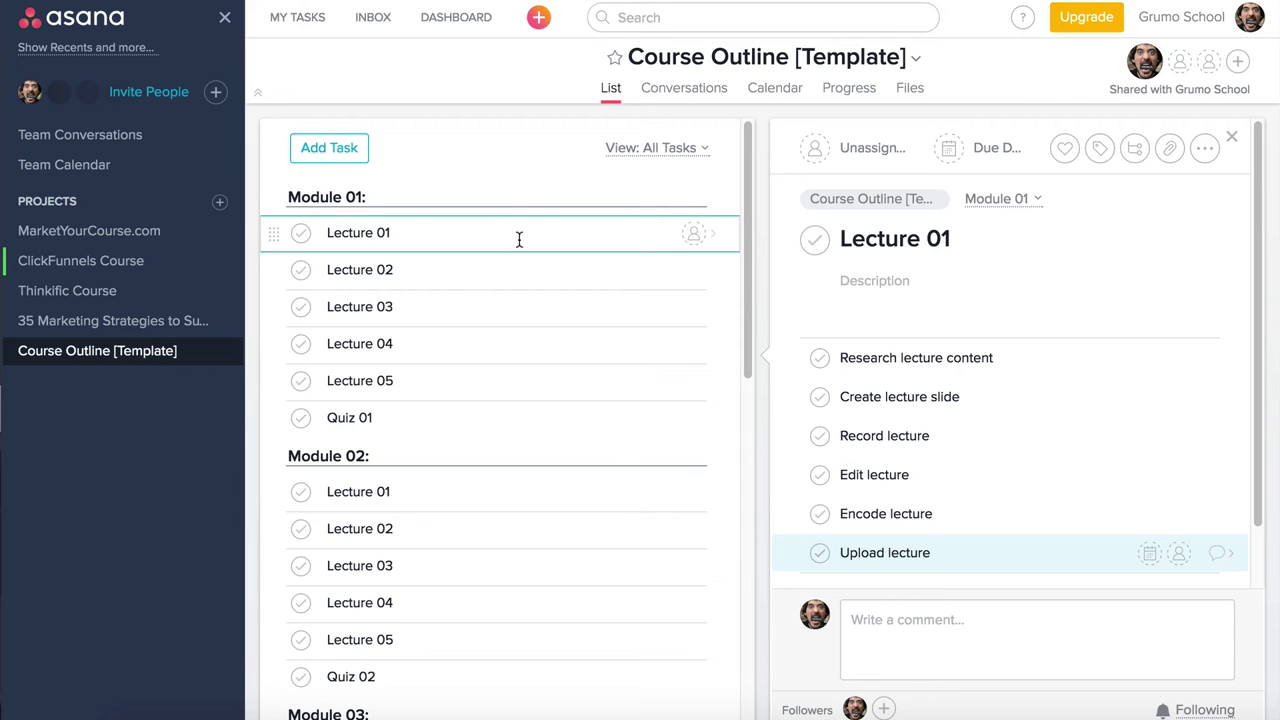
{"action": "left_click", "coordinate": [437, 265]}
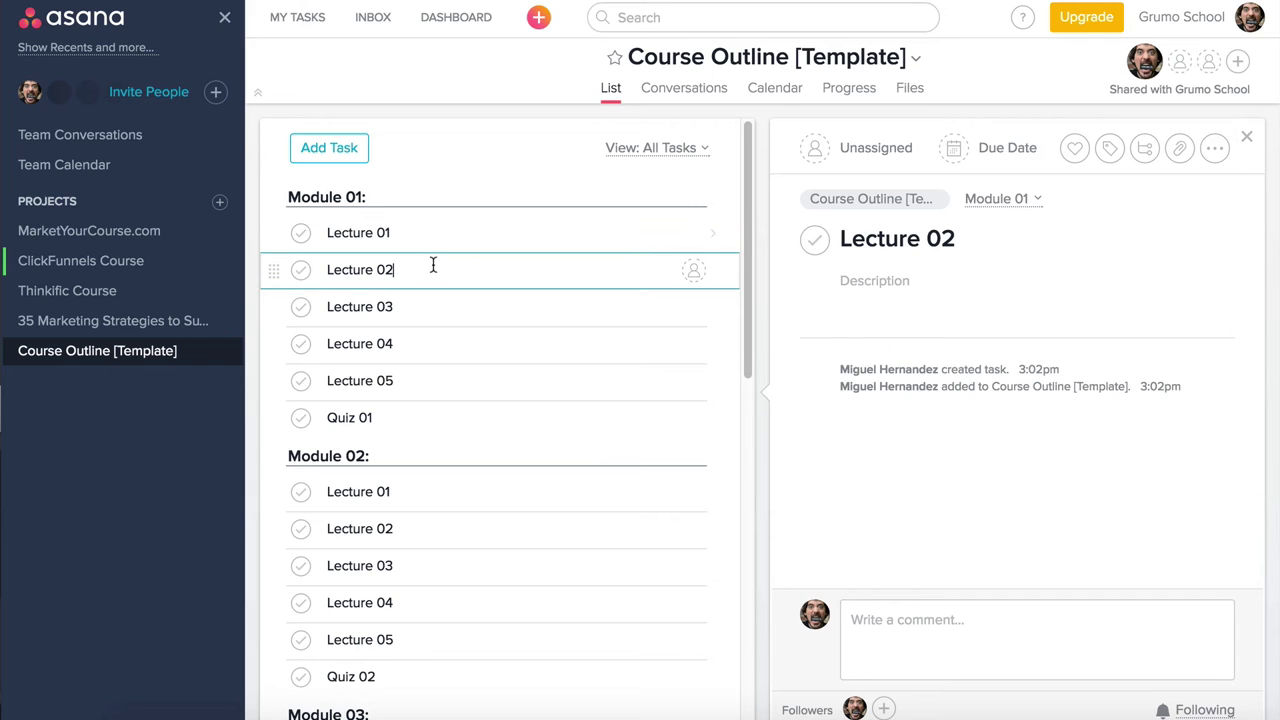
{"action": "left_click", "coordinate": [1146, 150]}
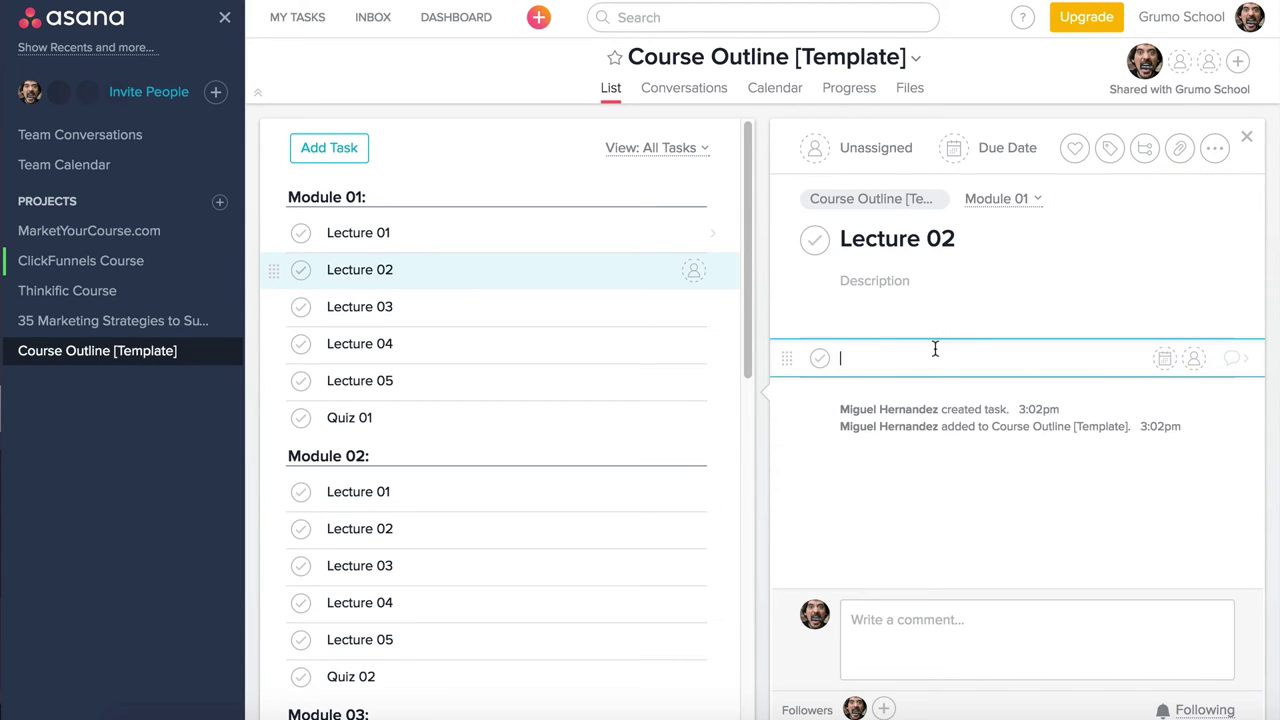
{"action": "type", "text": "New check items"}
{"action": "key", "text": "Escape"}
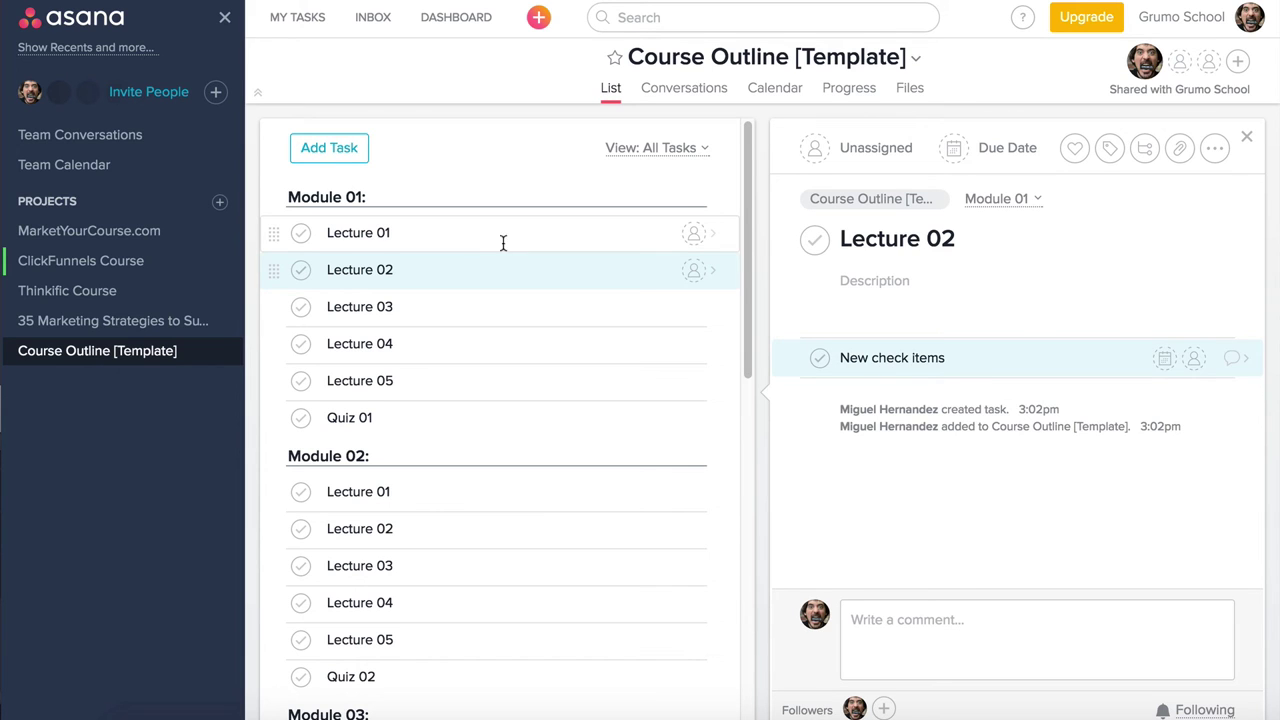
Mark all of Module 01's Lecture 01 subtasks complete, from Research lecture content to Upload lecture.
{"action": "left_click", "coordinate": [472, 240]}
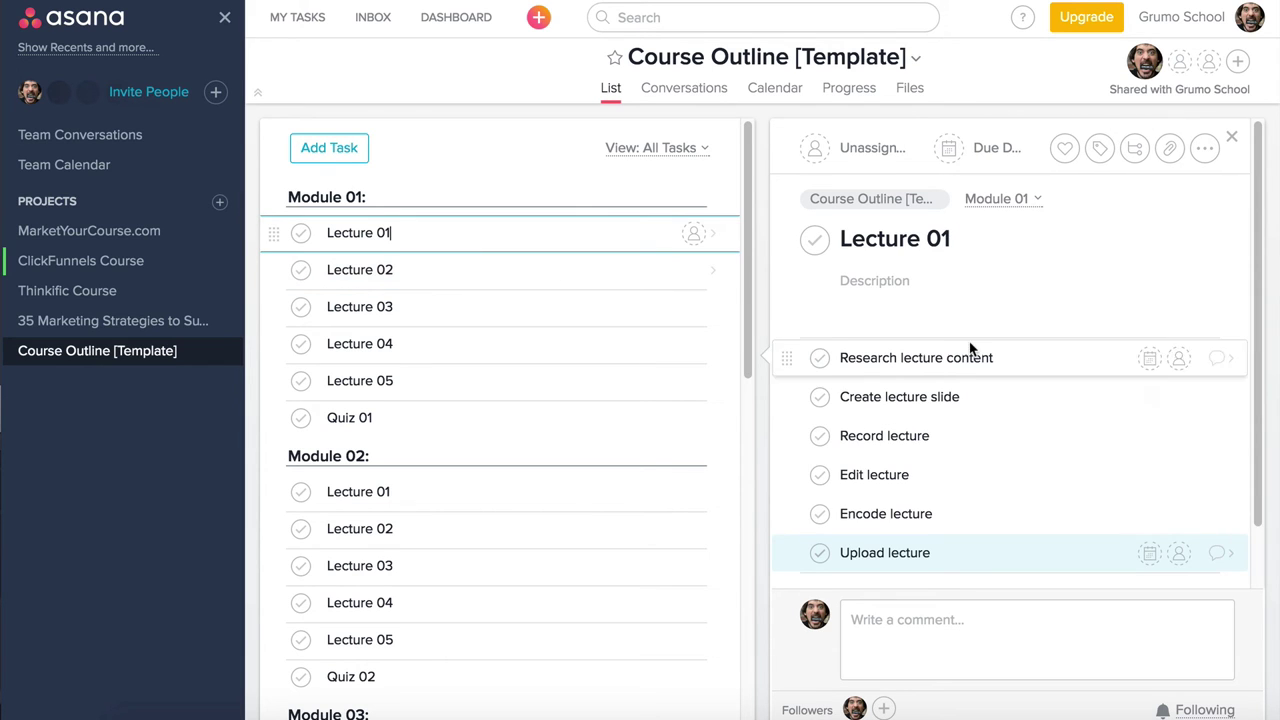
{"action": "scroll", "coordinate": [970, 350], "scroll_direction": "down", "scroll_amount": 2}
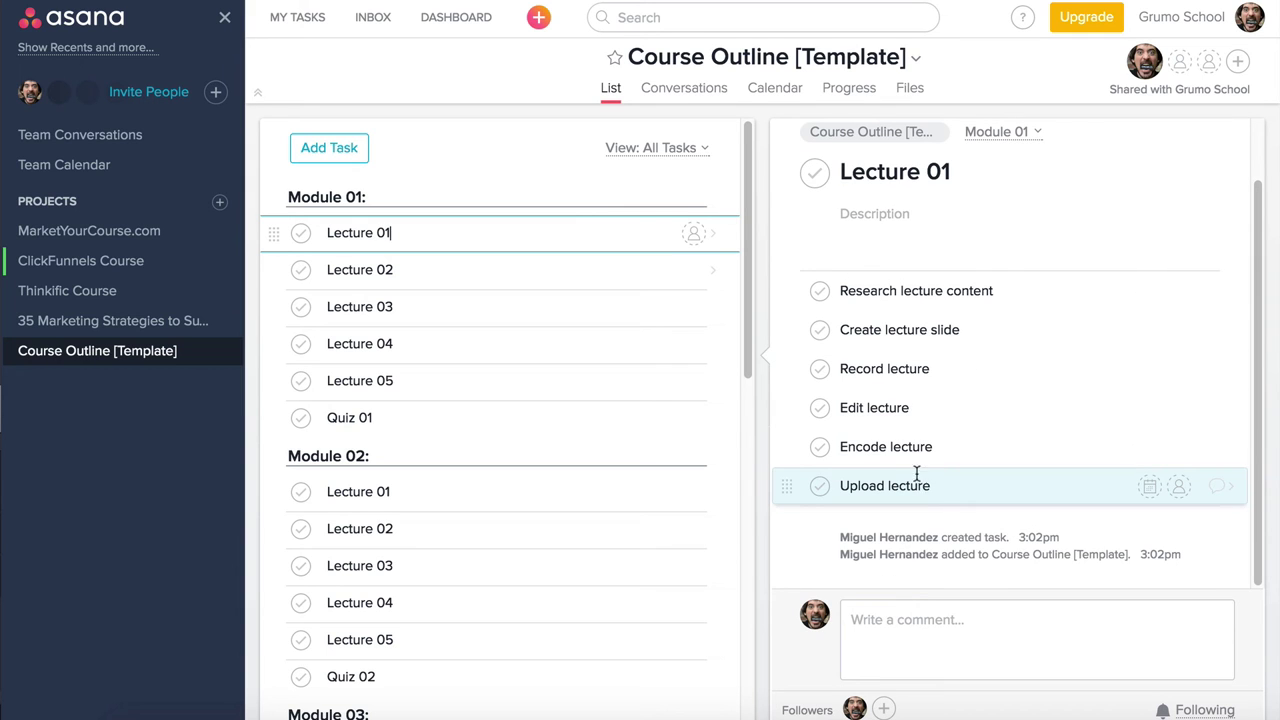
{"action": "left_click", "coordinate": [821, 292]}
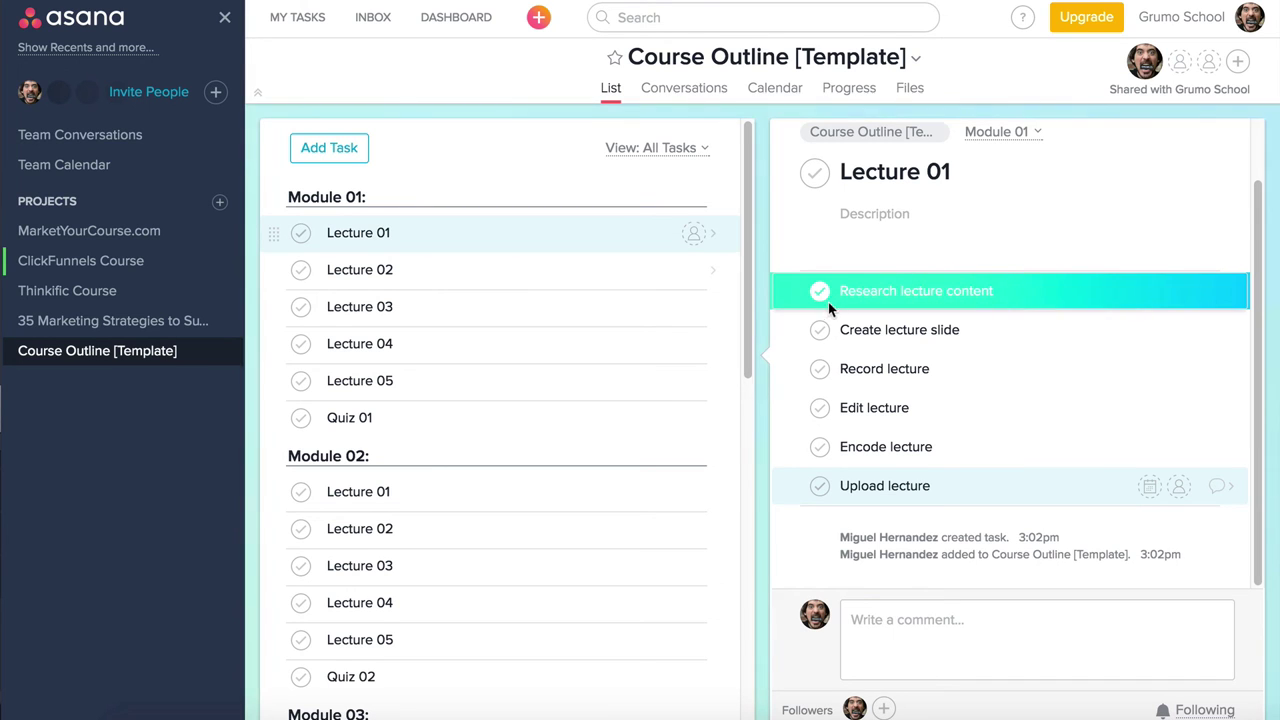
{"action": "left_click", "coordinate": [820, 330]}
{"action": "left_click", "coordinate": [820, 369]}
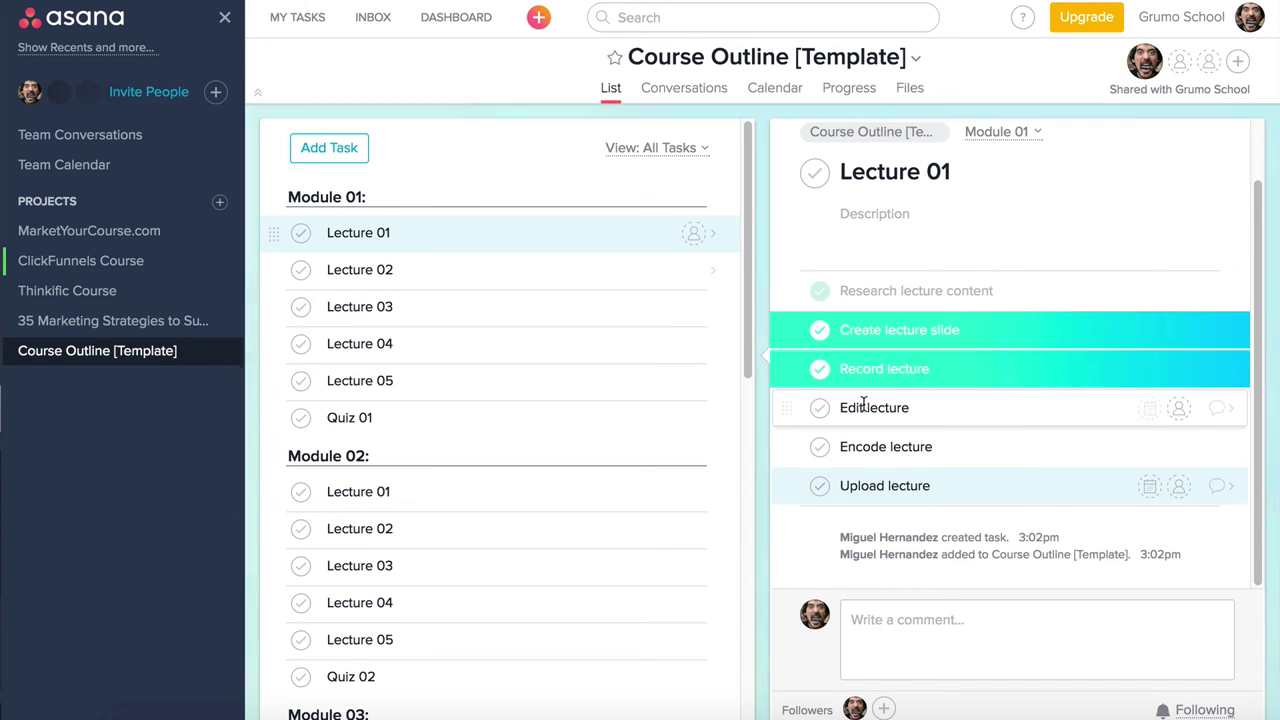
{"action": "left_click", "coordinate": [819, 408]}
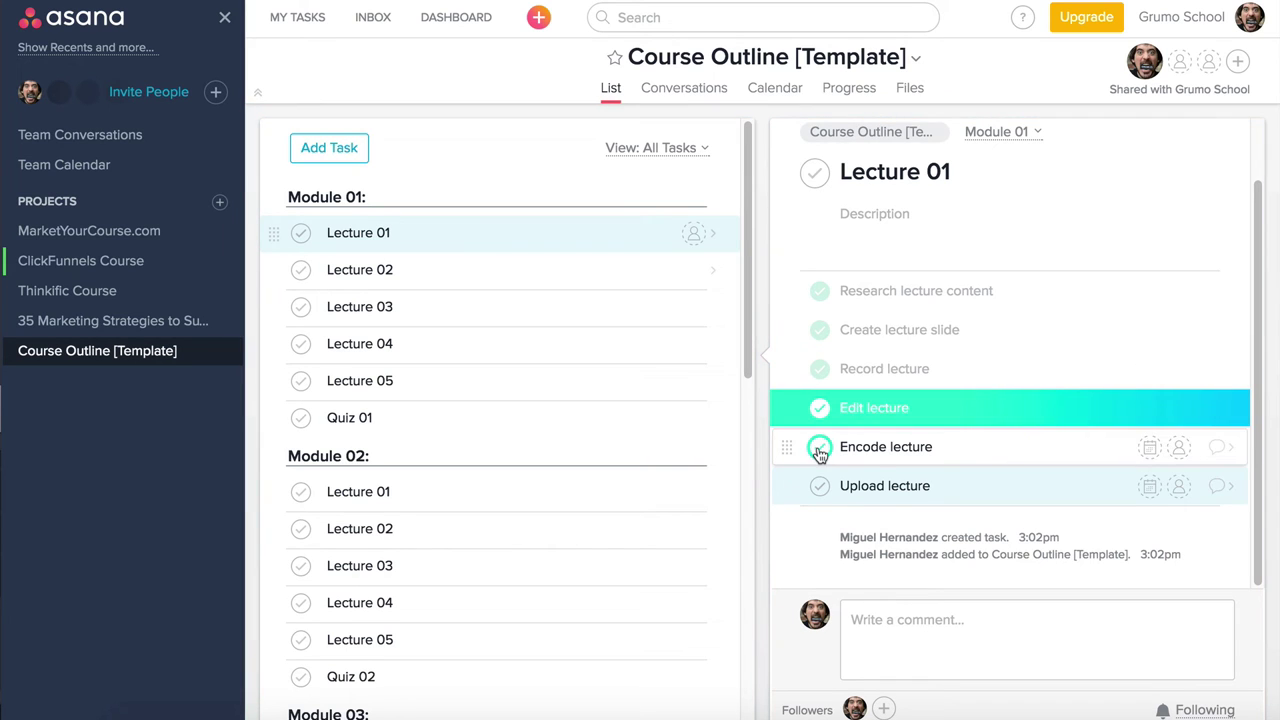
{"action": "left_click", "coordinate": [819, 449]}
{"action": "left_click", "coordinate": [820, 486]}
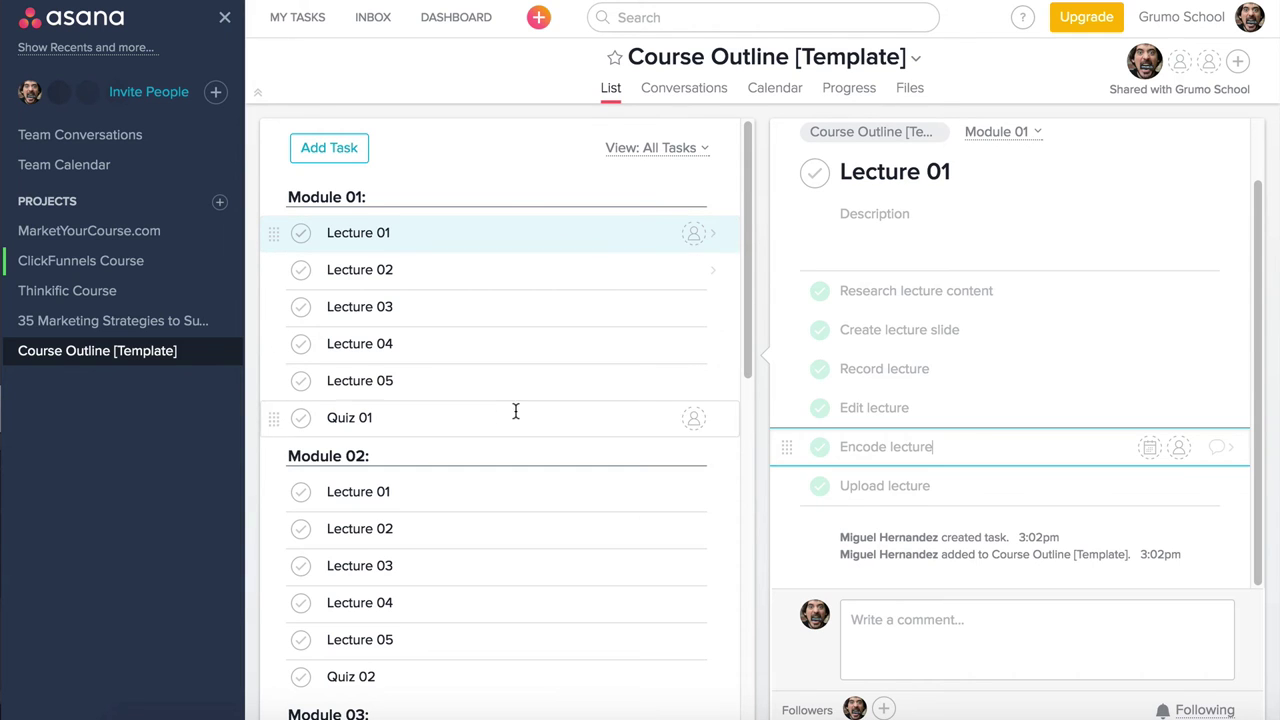
Examine the additional task actions and project assignment of Module 01's Lecture 02, and check Lecture 01's subtasks again.
{"action": "left_click", "coordinate": [463, 244]}
{"action": "left_click", "coordinate": [480, 272]}
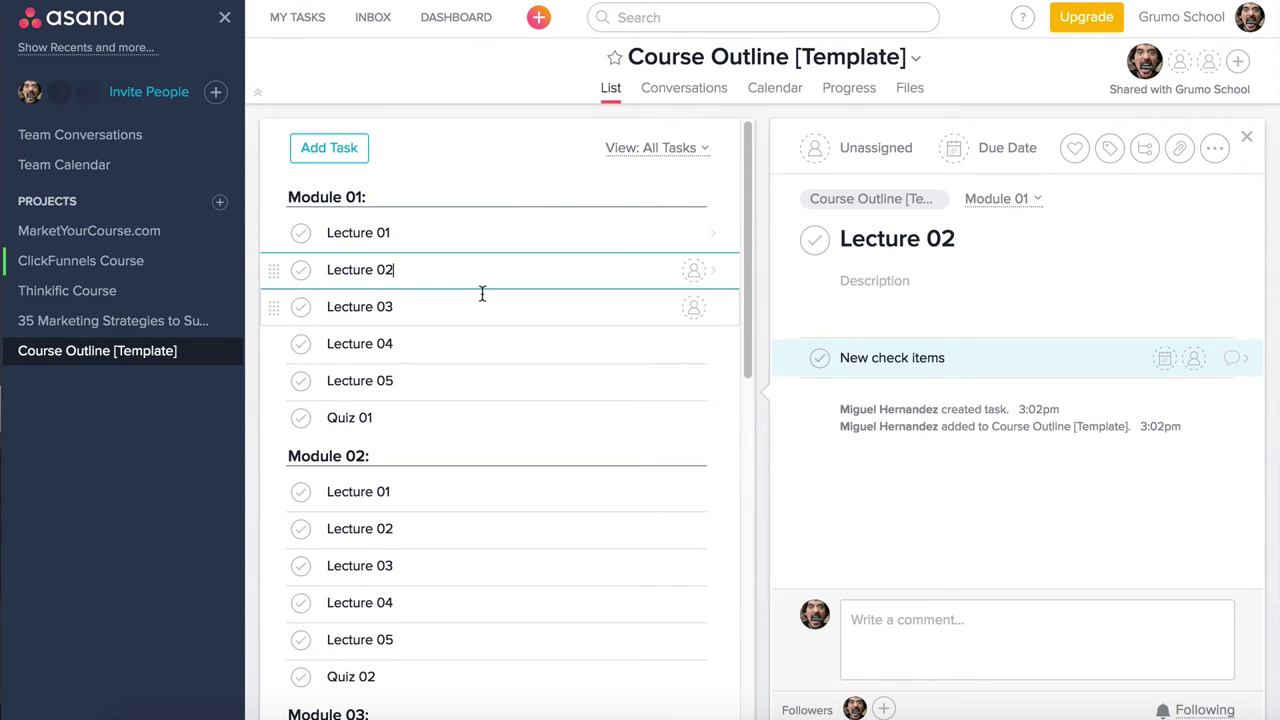
{"action": "left_click", "coordinate": [1214, 148]}
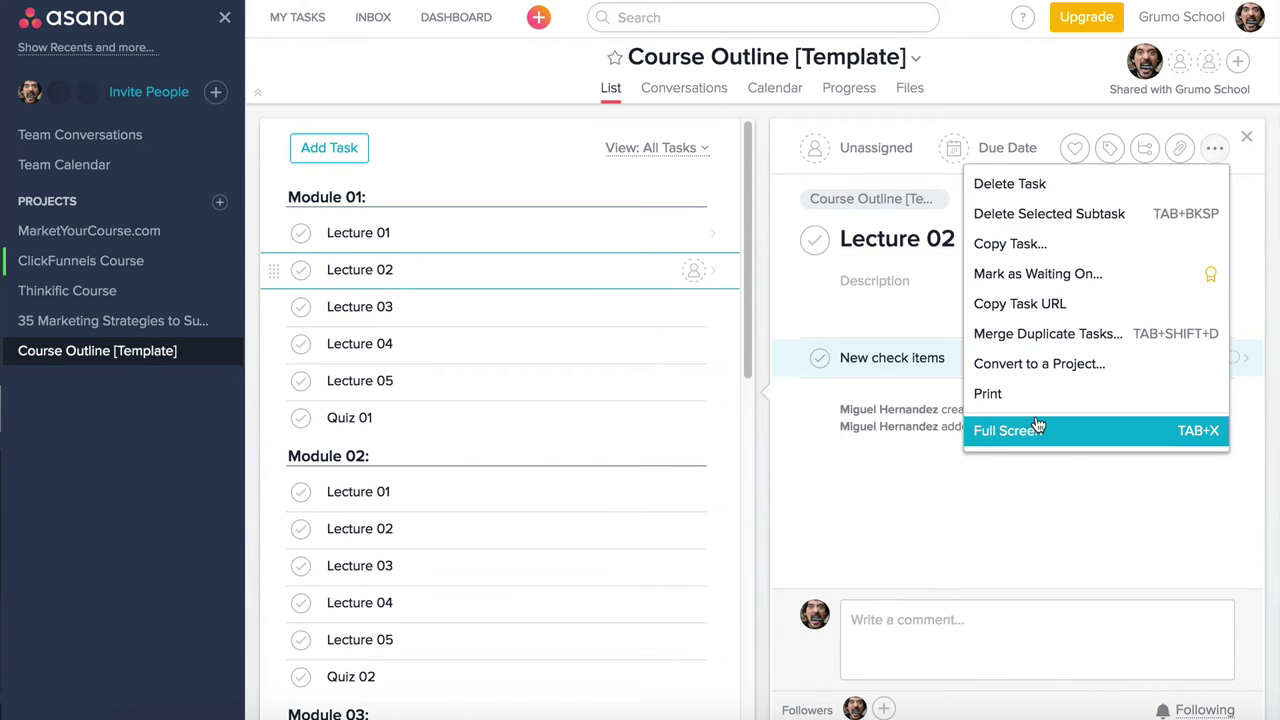
{"action": "left_click", "coordinate": [885, 201]}
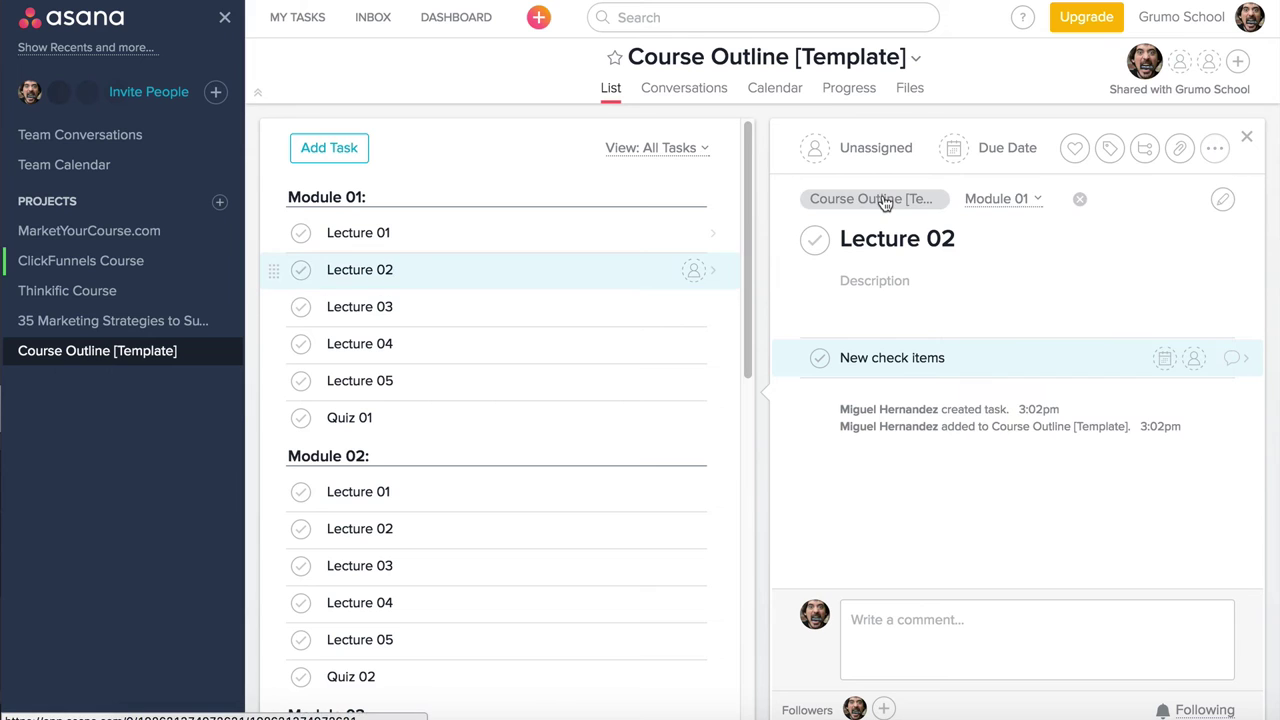
{"action": "left_click", "coordinate": [1222, 200]}
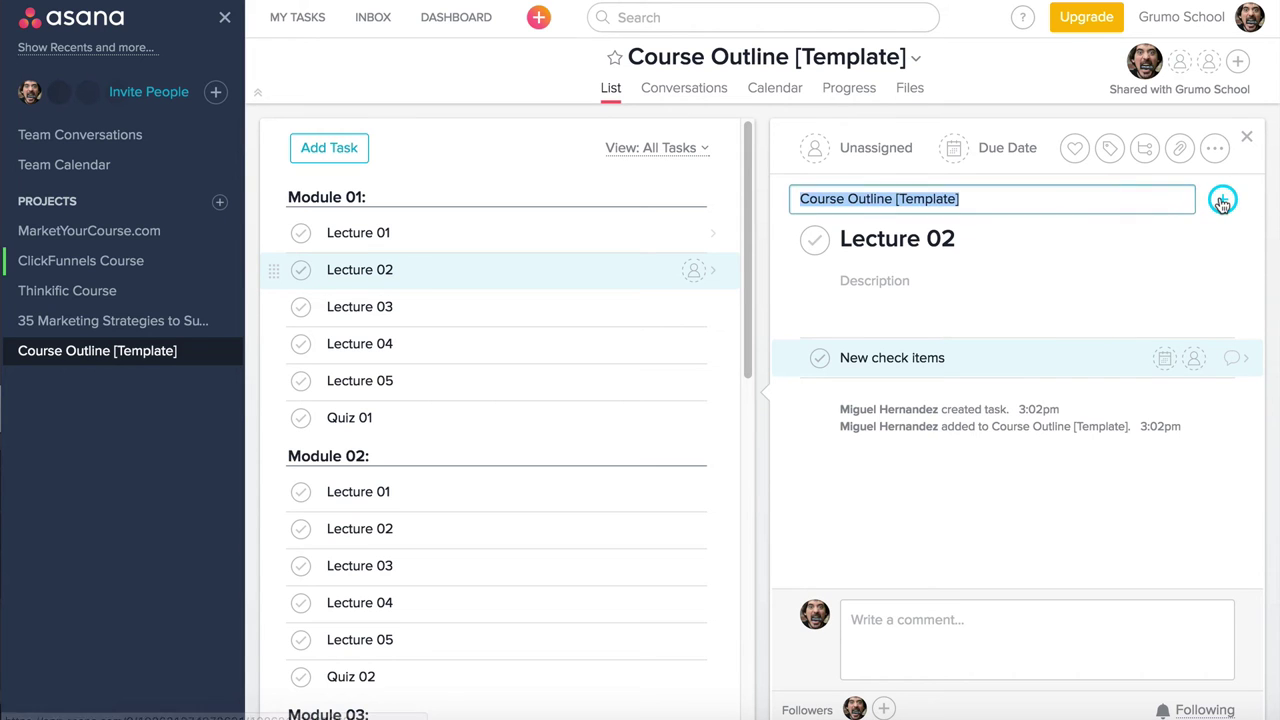
{"action": "left_click", "coordinate": [1146, 231]}
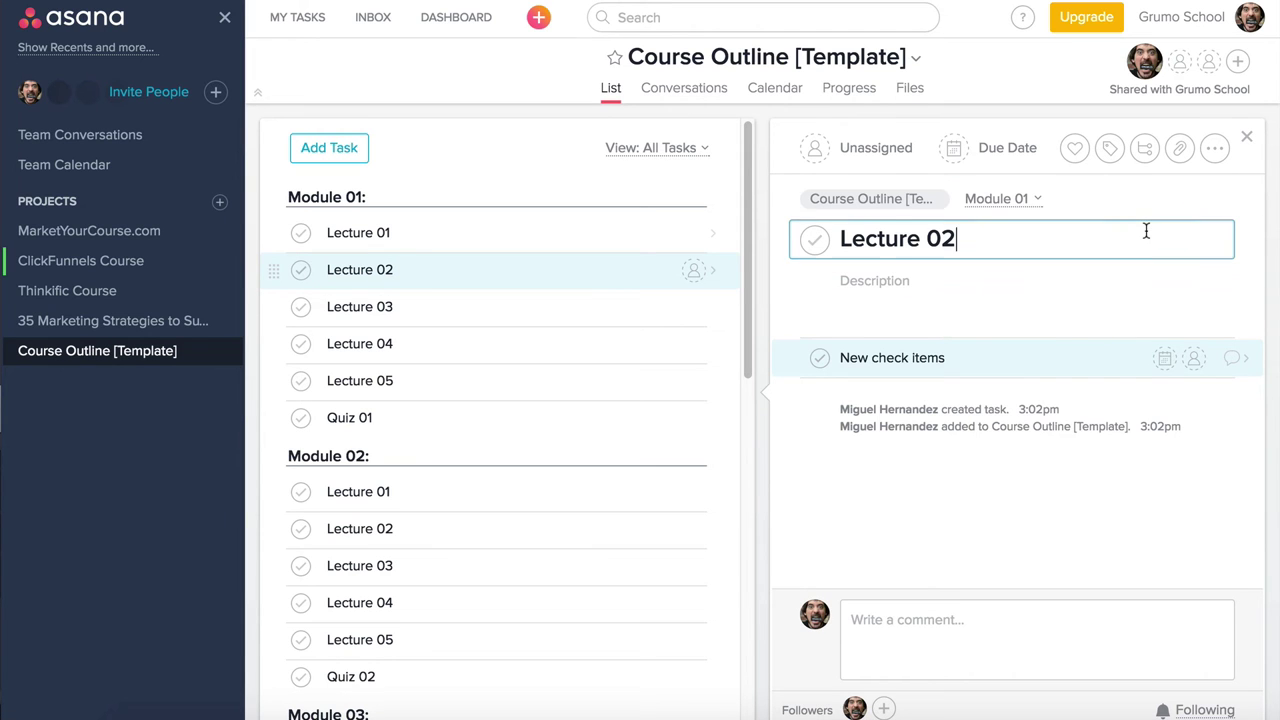
{"action": "left_click", "coordinate": [529, 240]}
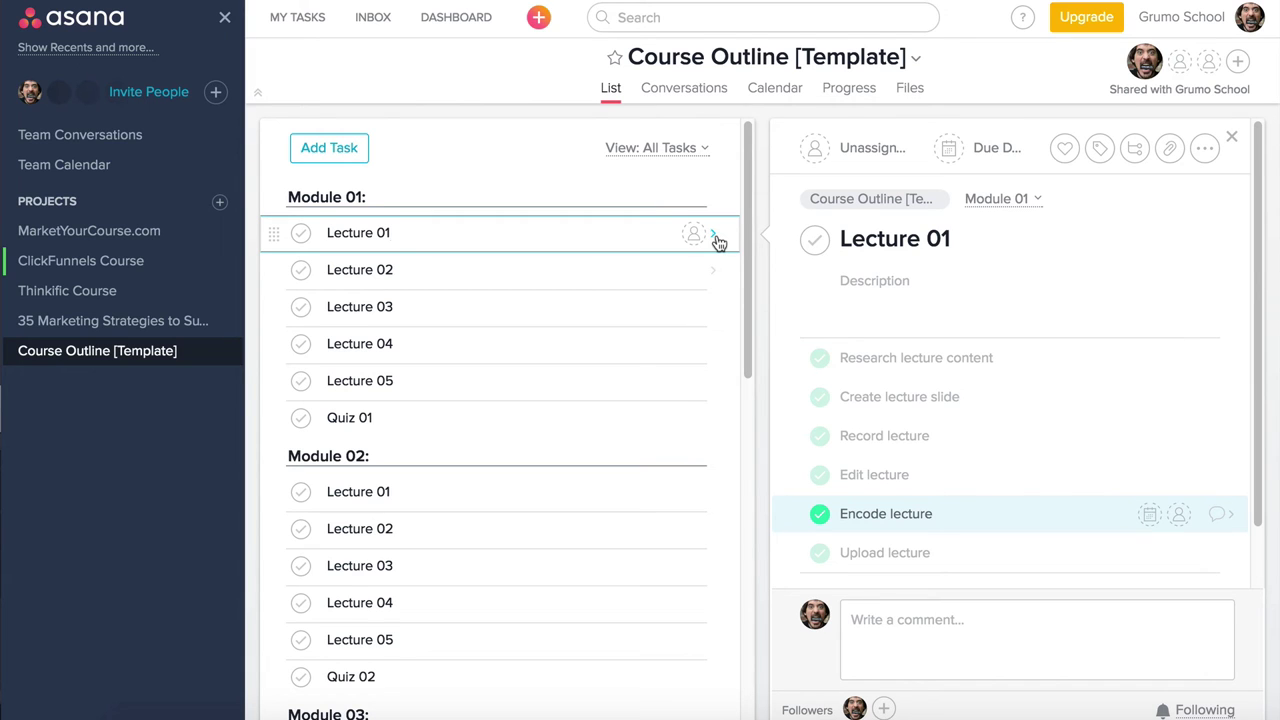
Mark Lecture 01 through Lecture 05 and Quiz 01 in Module 01 as complete.
{"action": "left_click", "coordinate": [607, 298]}
{"action": "left_click", "coordinate": [301, 234]}
{"action": "left_click", "coordinate": [302, 270]}
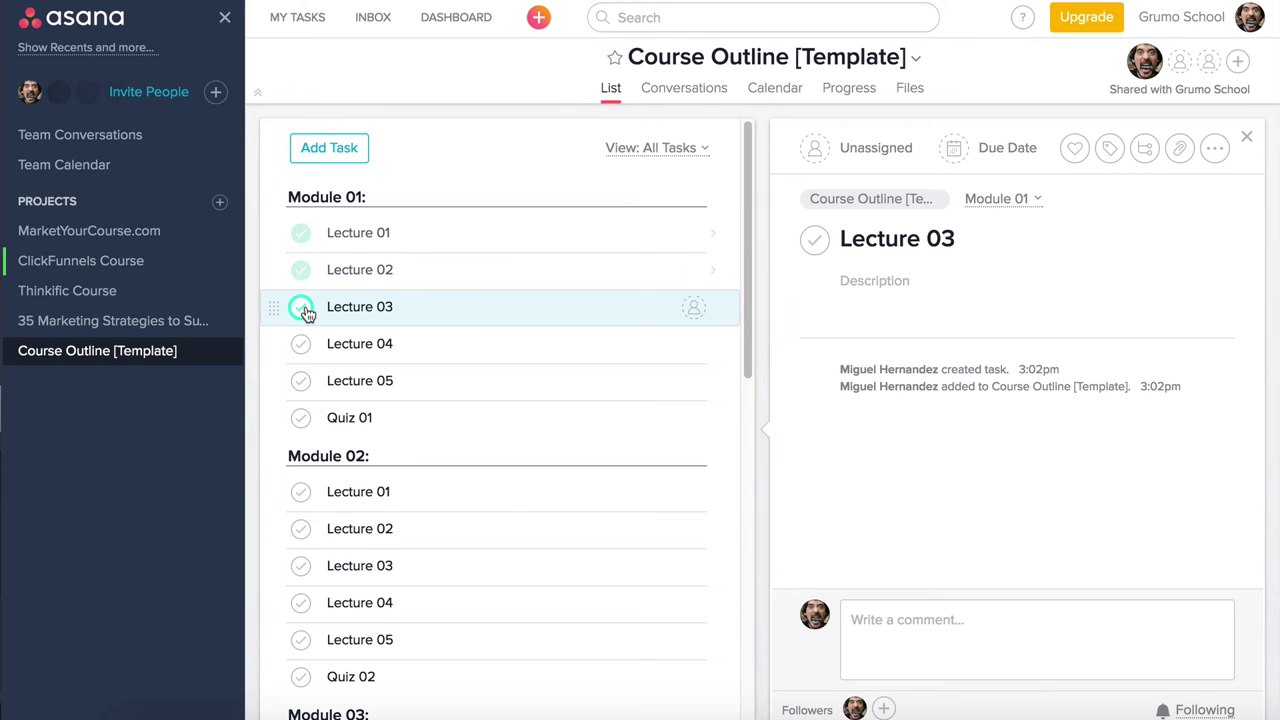
{"action": "left_click", "coordinate": [301, 307]}
{"action": "left_click", "coordinate": [301, 344]}
{"action": "left_click", "coordinate": [301, 381]}
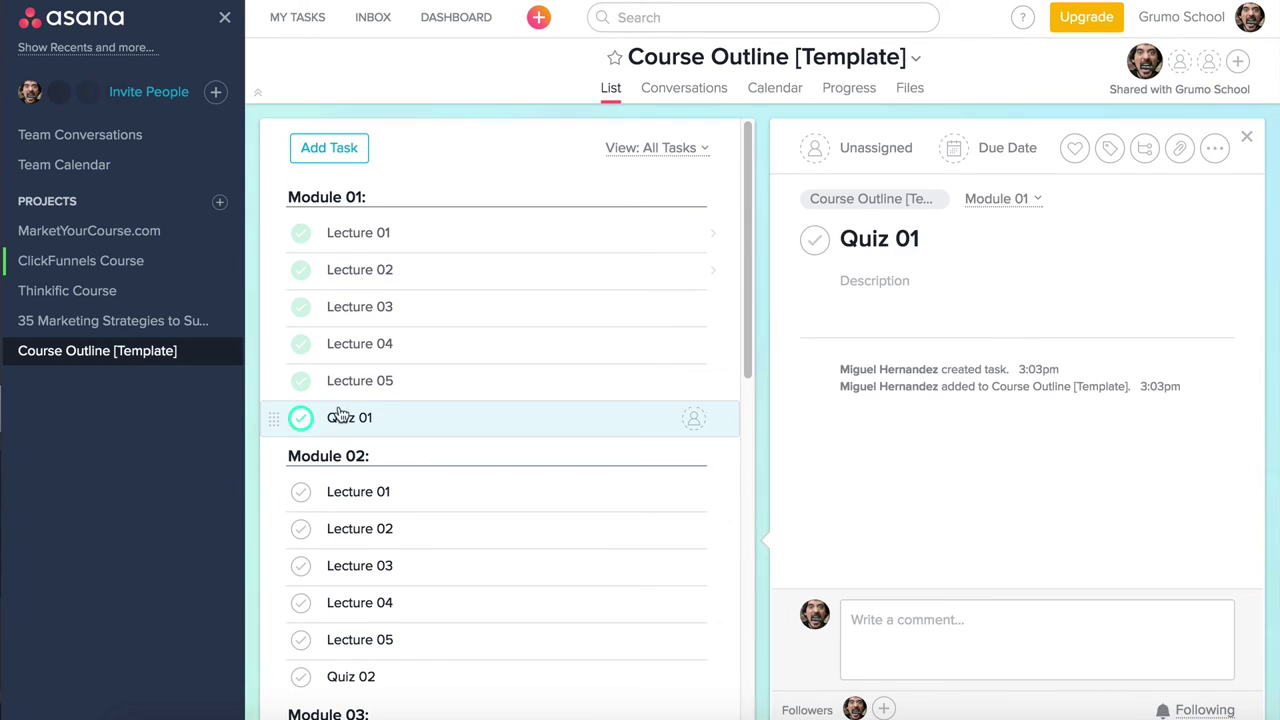
{"action": "left_click", "coordinate": [302, 418]}
{"action": "scroll", "coordinate": [470, 250], "scroll_direction": "down", "scroll_amount": 2}
{"action": "scroll", "coordinate": [468, 271], "scroll_direction": "up", "scroll_amount": 2}
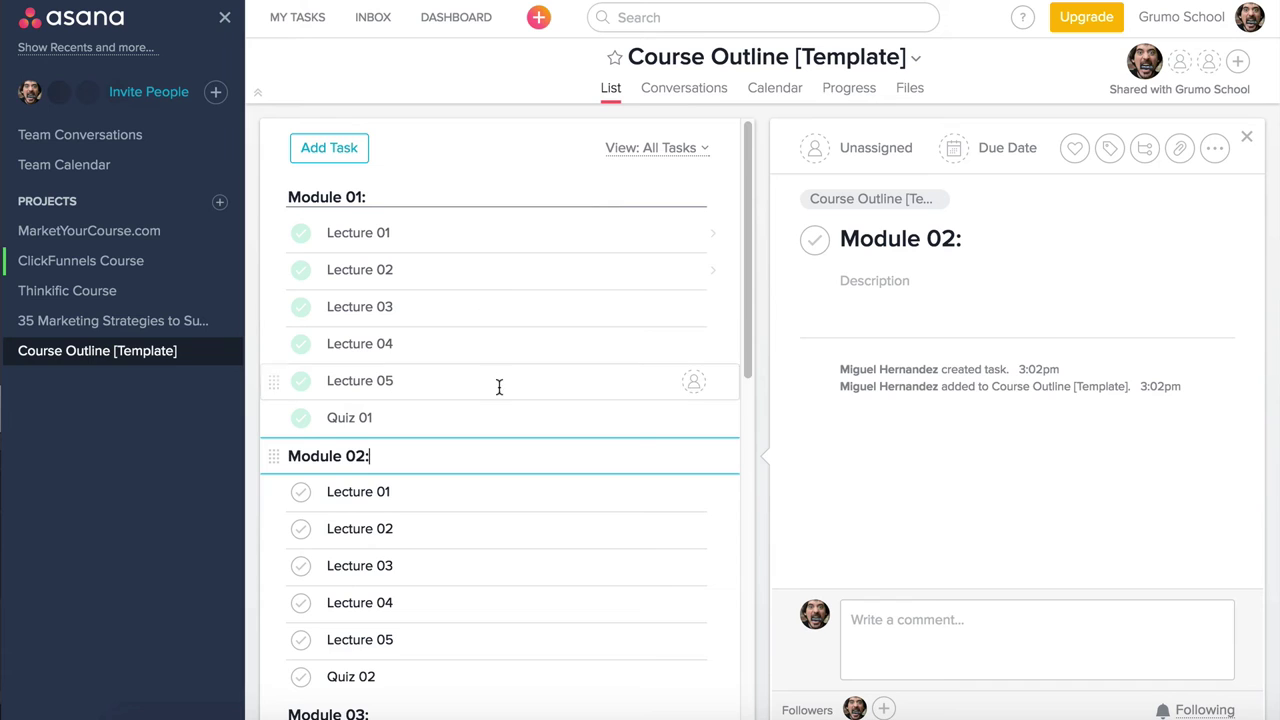
Tag Lecture 02 in Module 02 with "Stuck".
{"action": "scroll", "coordinate": [480, 363], "scroll_direction": "down", "scroll_amount": 5}
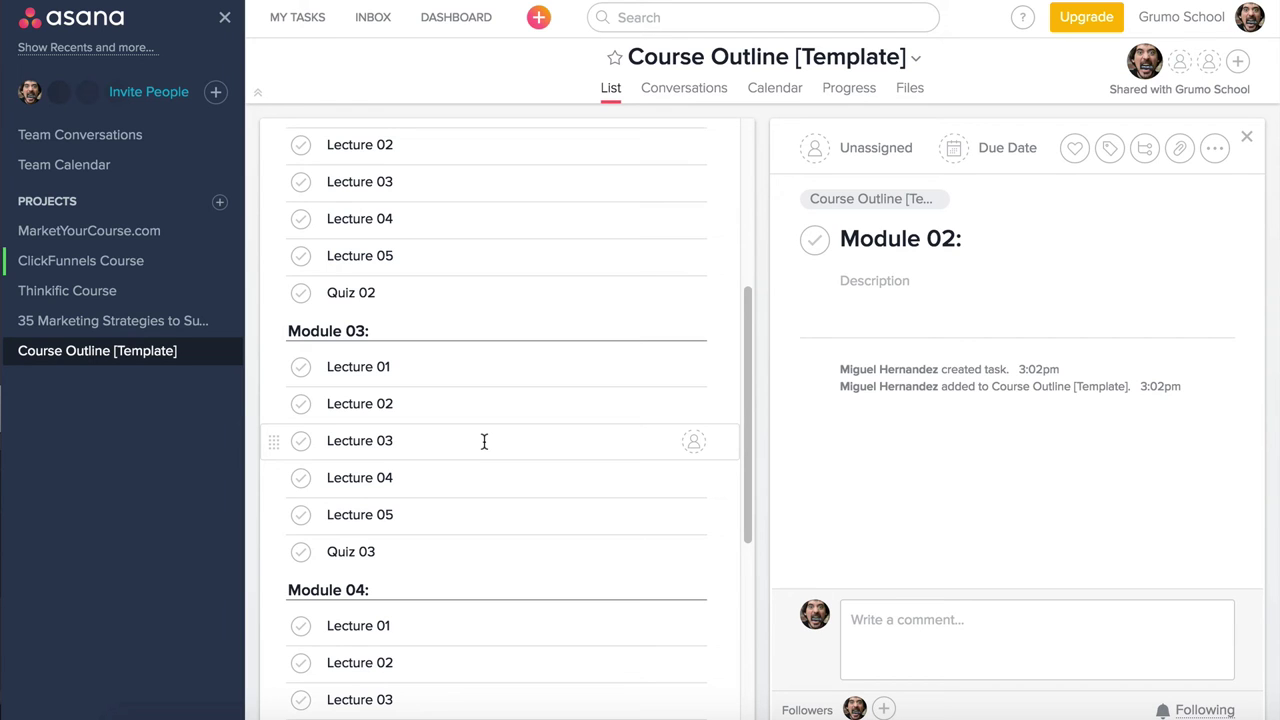
{"action": "scroll", "coordinate": [483, 440], "scroll_direction": "up", "scroll_amount": 2}
{"action": "left_click", "coordinate": [490, 384]}
{"action": "scroll", "coordinate": [485, 370], "scroll_direction": "up", "scroll_amount": 1}
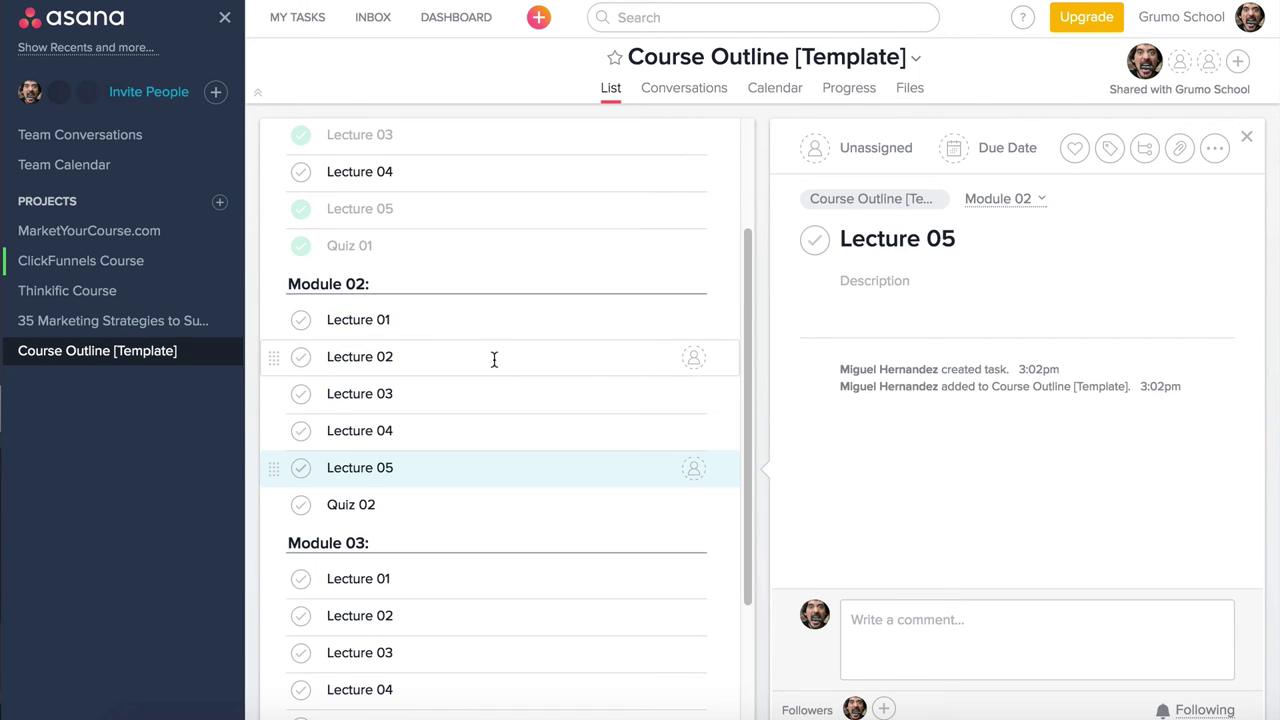
{"action": "left_click", "coordinate": [427, 360]}
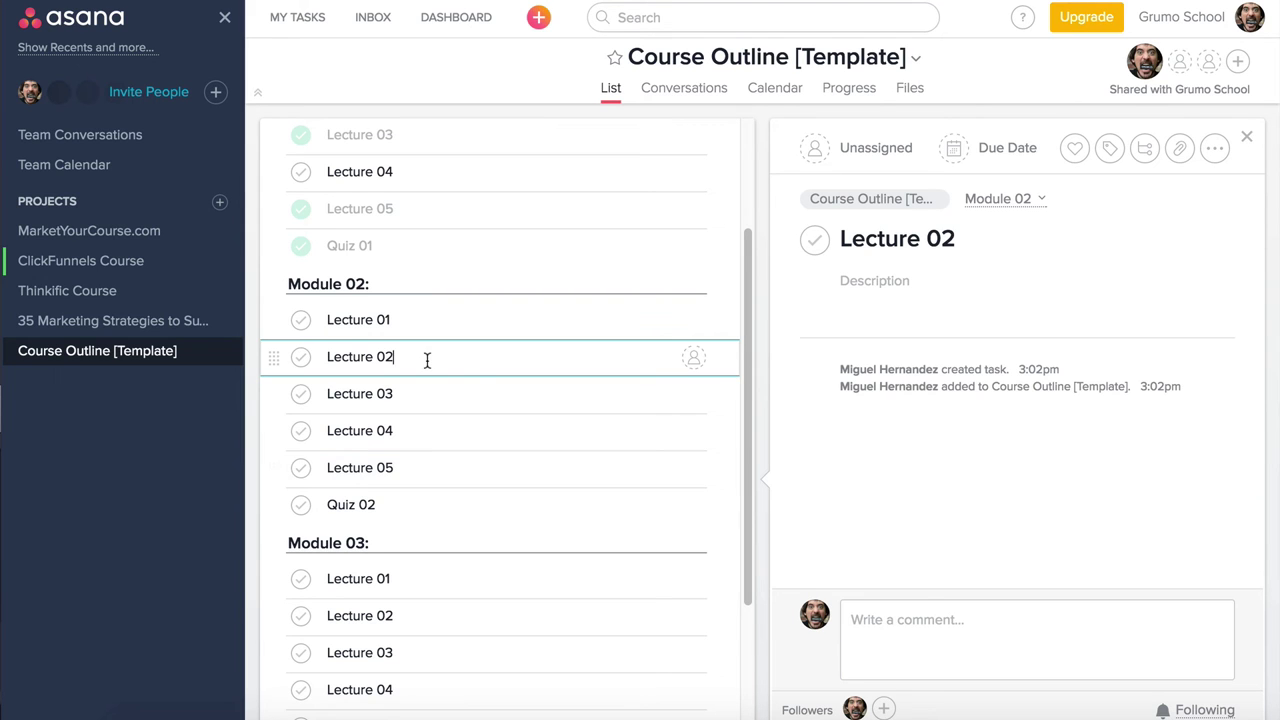
{"action": "left_click", "coordinate": [1110, 149]}
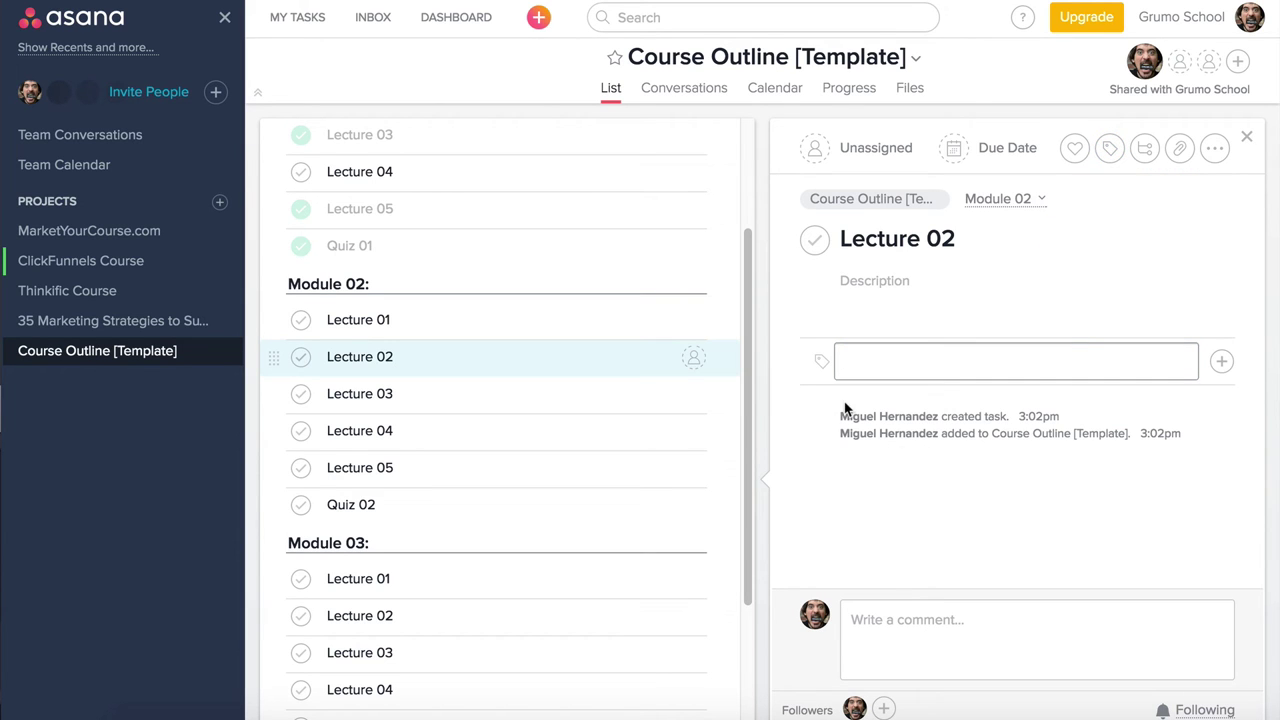
{"action": "type", "text": "S"}
{"action": "left_click", "coordinate": [878, 406]}
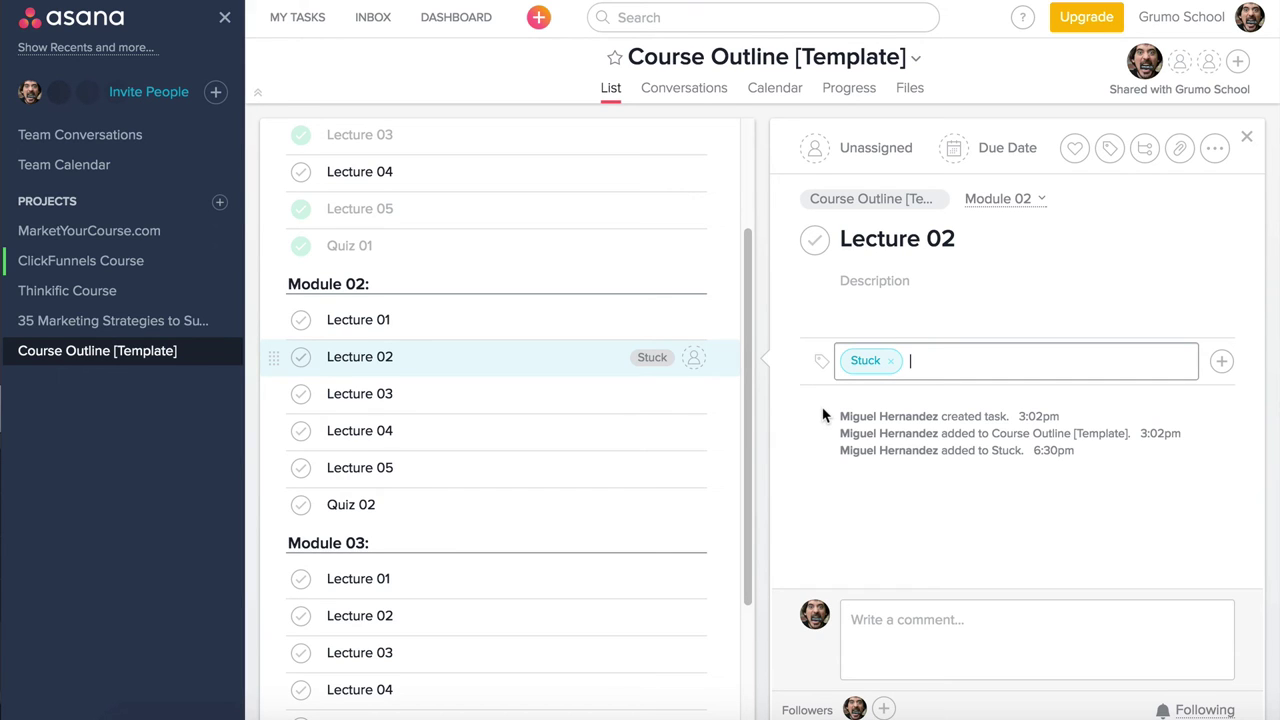
Add the existing "Stuck" tag to Lecture 05 in Module 02.
{"action": "left_click", "coordinate": [579, 470]}
{"action": "left_click", "coordinate": [1109, 148]}
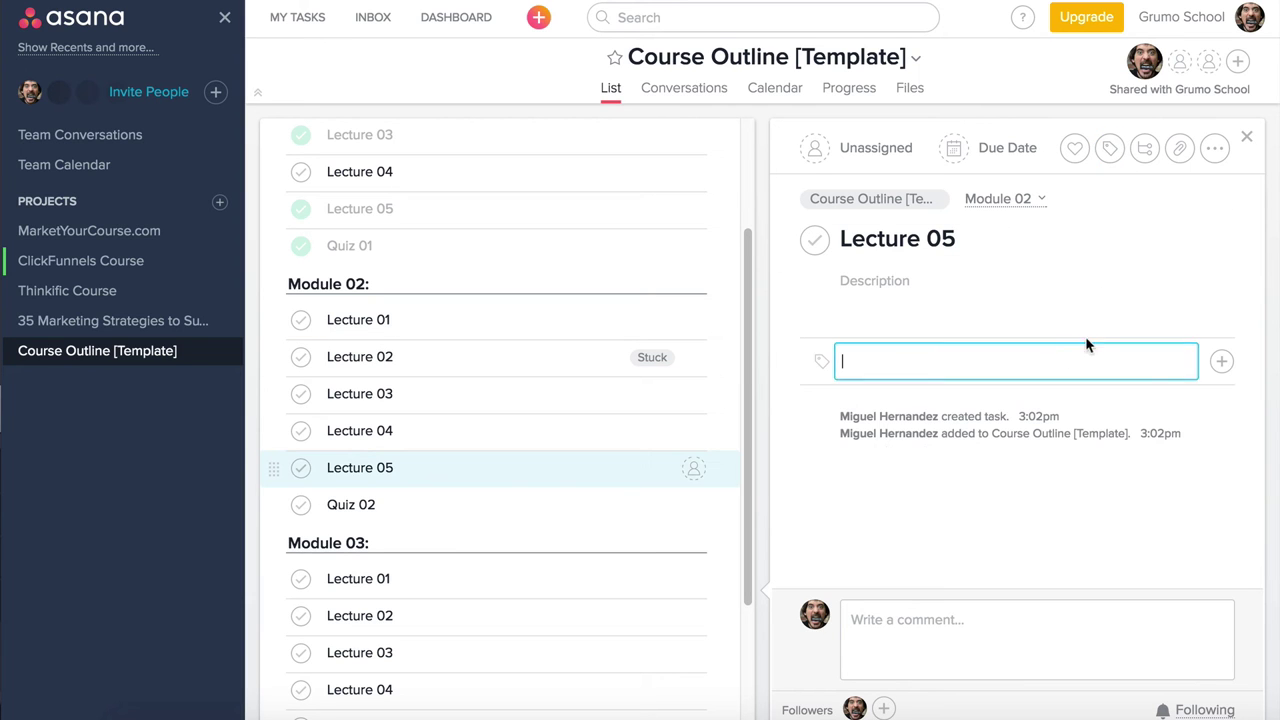
{"action": "type", "text": "S"}
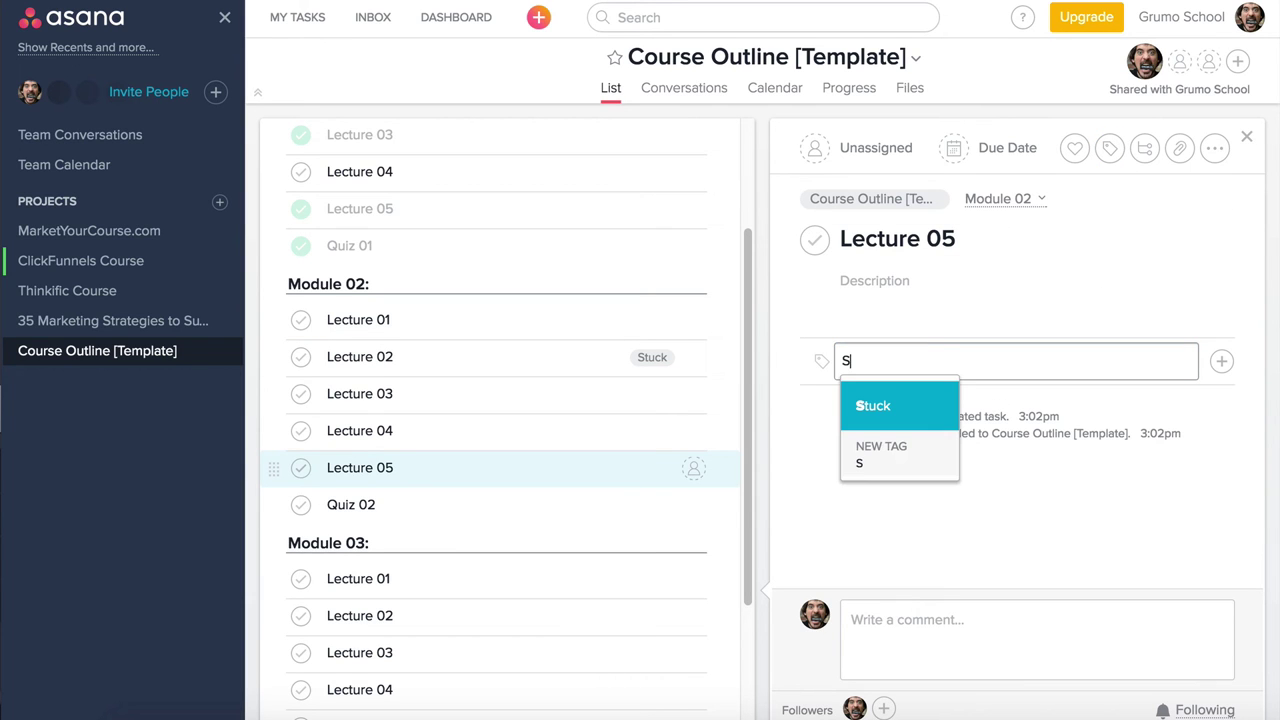
{"action": "left_click", "coordinate": [908, 406]}
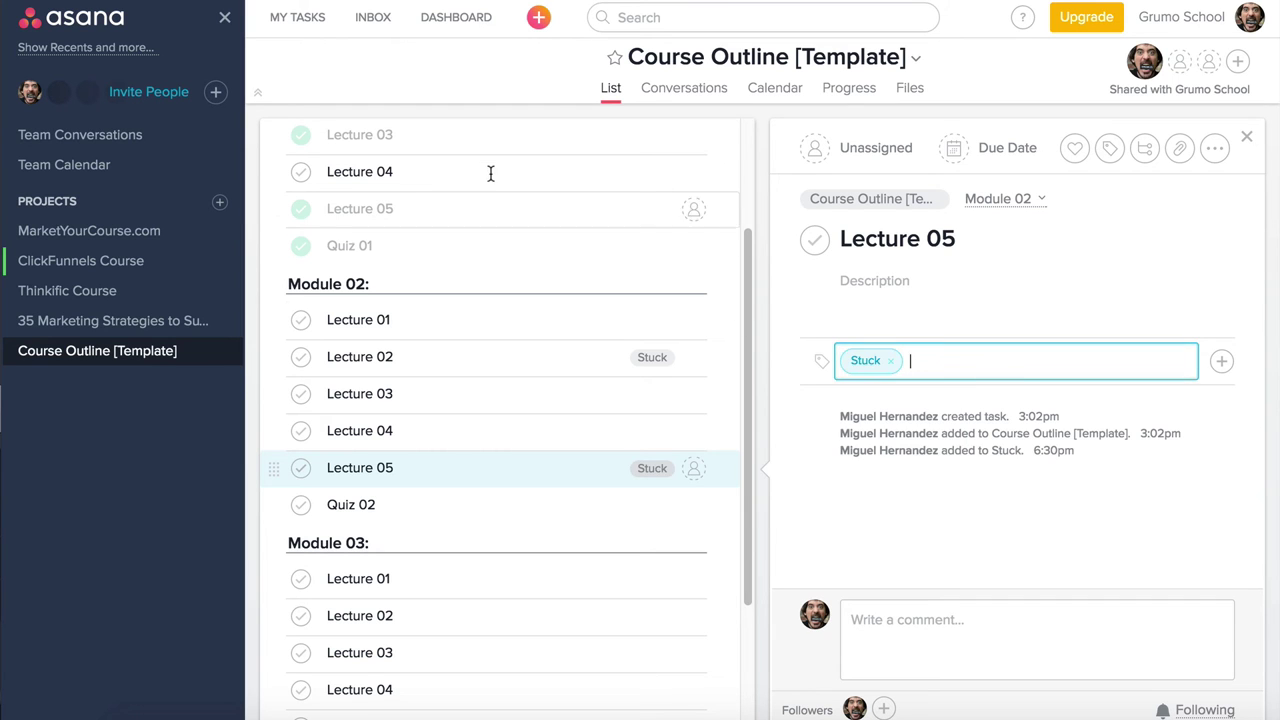
Add the existing "Stuck" tag to Lecture 04 in Module 01.
{"action": "left_click", "coordinate": [485, 170]}
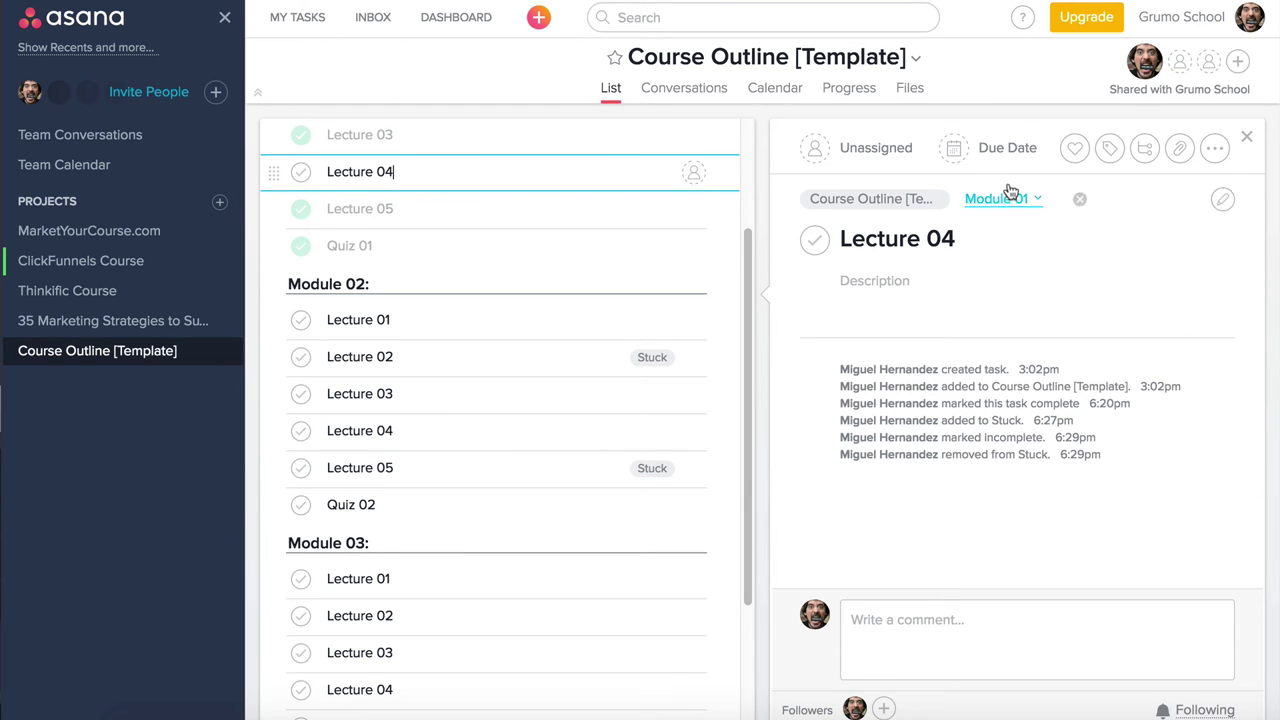
{"action": "left_click", "coordinate": [1109, 148]}
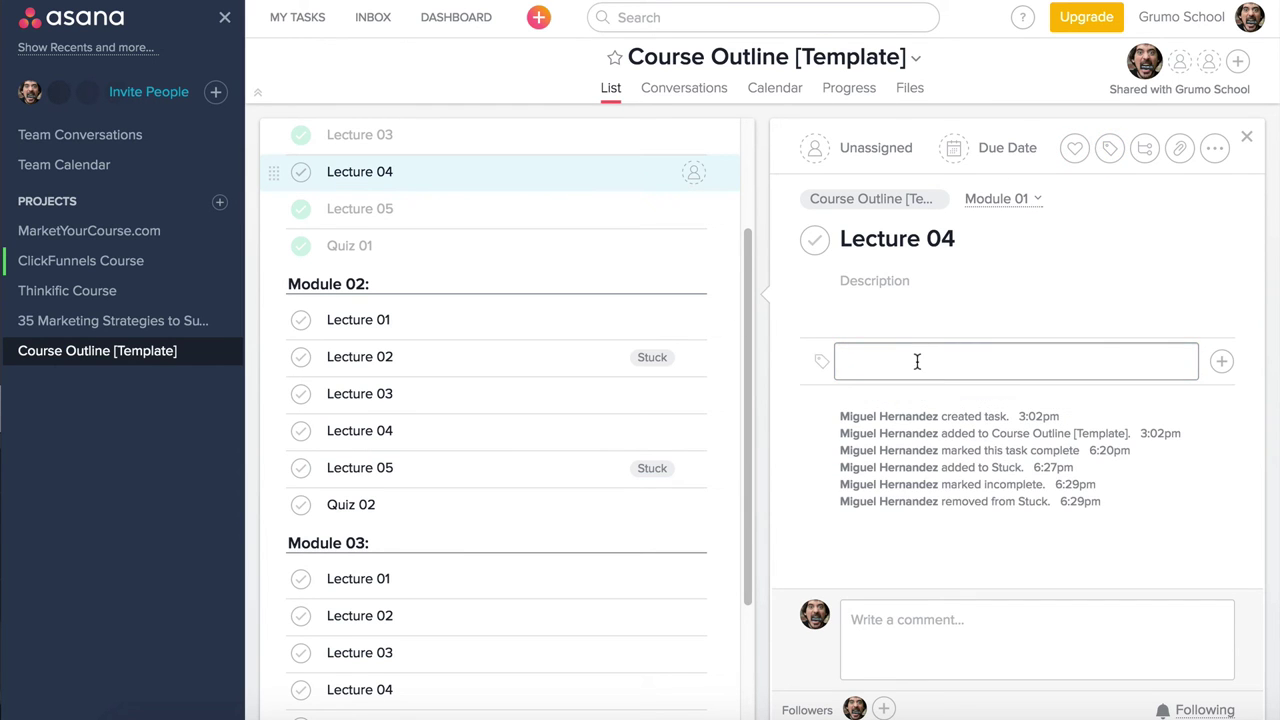
{"action": "type", "text": "S"}
{"action": "left_click", "coordinate": [903, 410]}
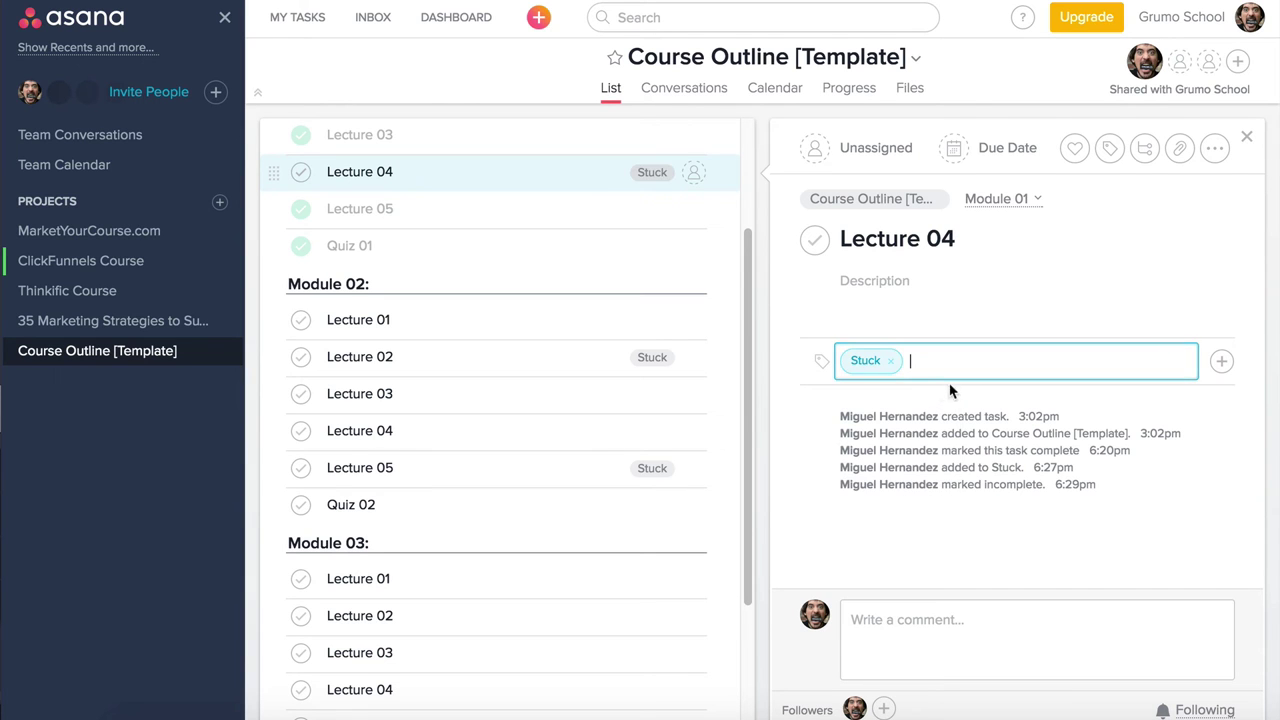
List all tasks tagged "Stuck" and expand the Course Outline [Template] group to see its lectures by module.
{"action": "scroll", "coordinate": [634, 260], "scroll_direction": "up", "scroll_amount": 2}
{"action": "scroll", "coordinate": [634, 260], "scroll_direction": "down", "scroll_amount": 1}
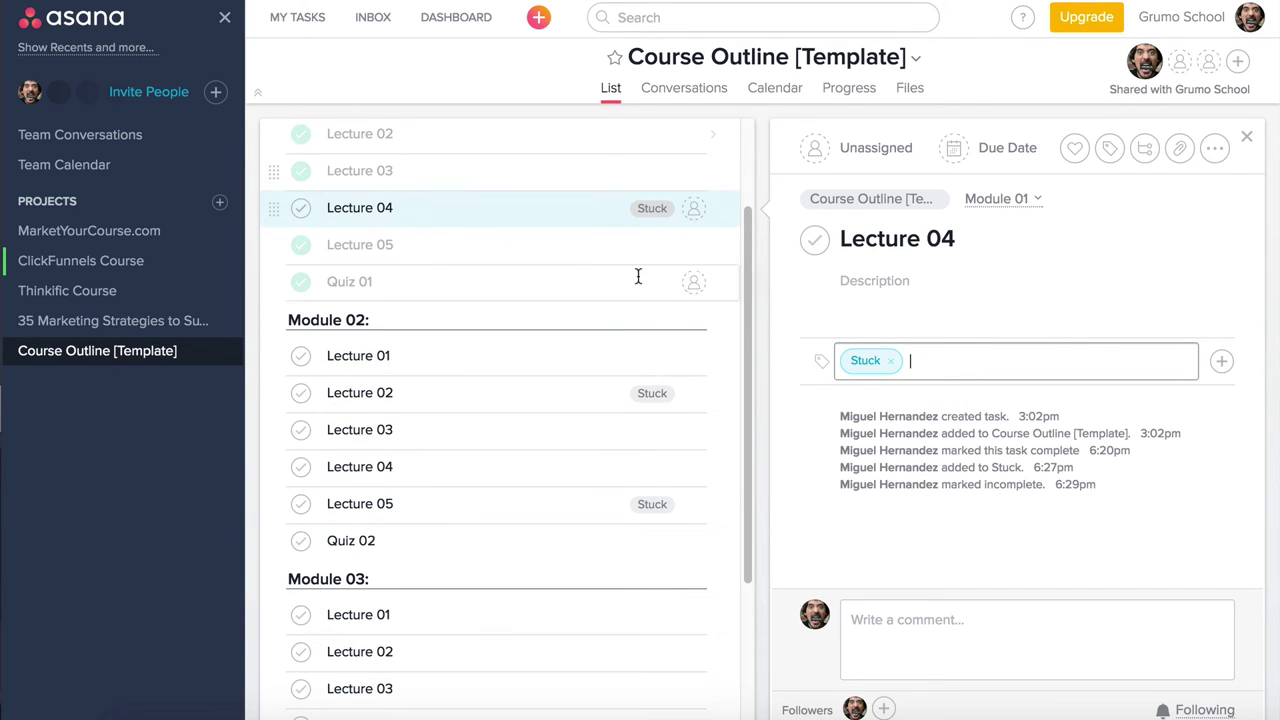
{"action": "scroll", "coordinate": [610, 250], "scroll_direction": "down", "scroll_amount": 1}
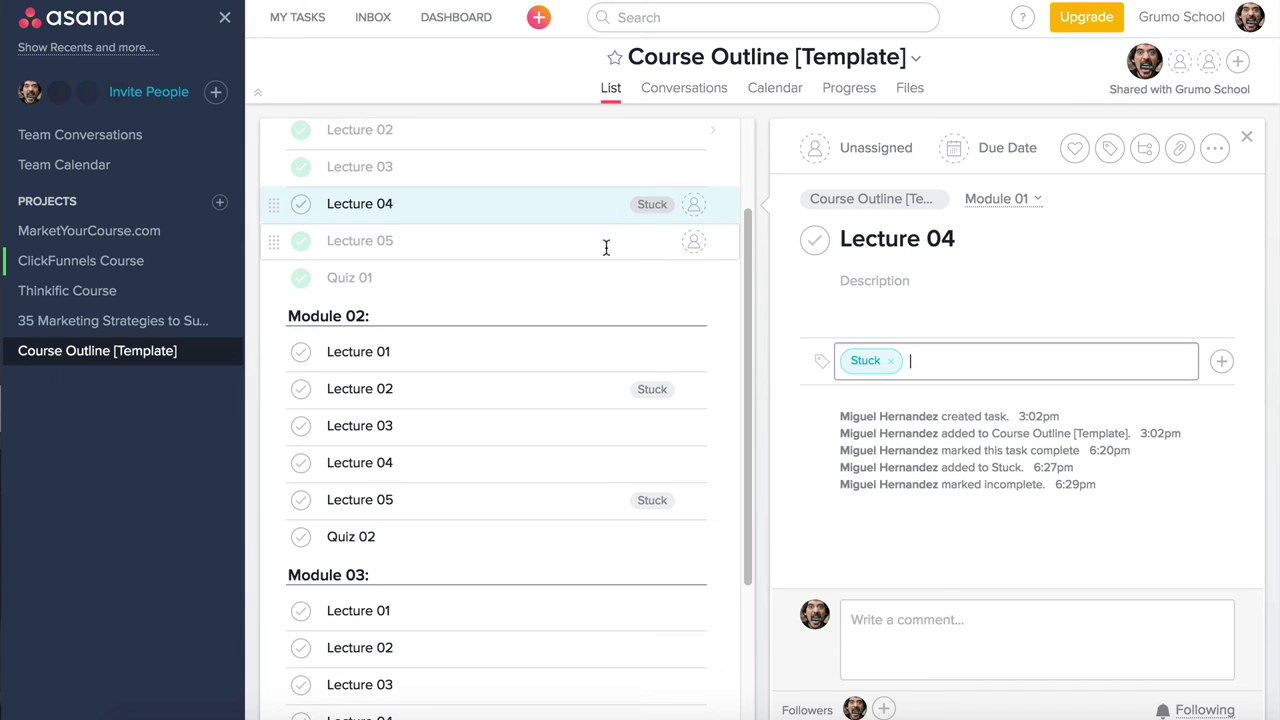
{"action": "left_click", "coordinate": [652, 207]}
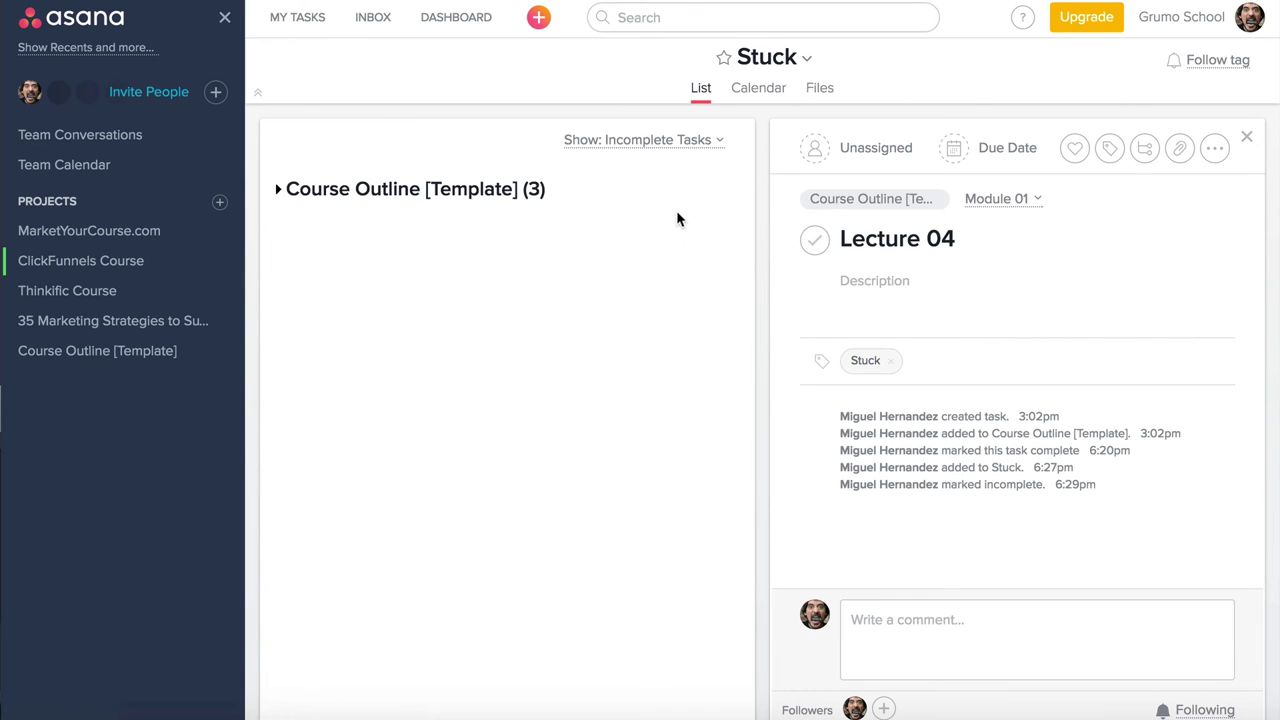
{"action": "left_click", "coordinate": [277, 190]}
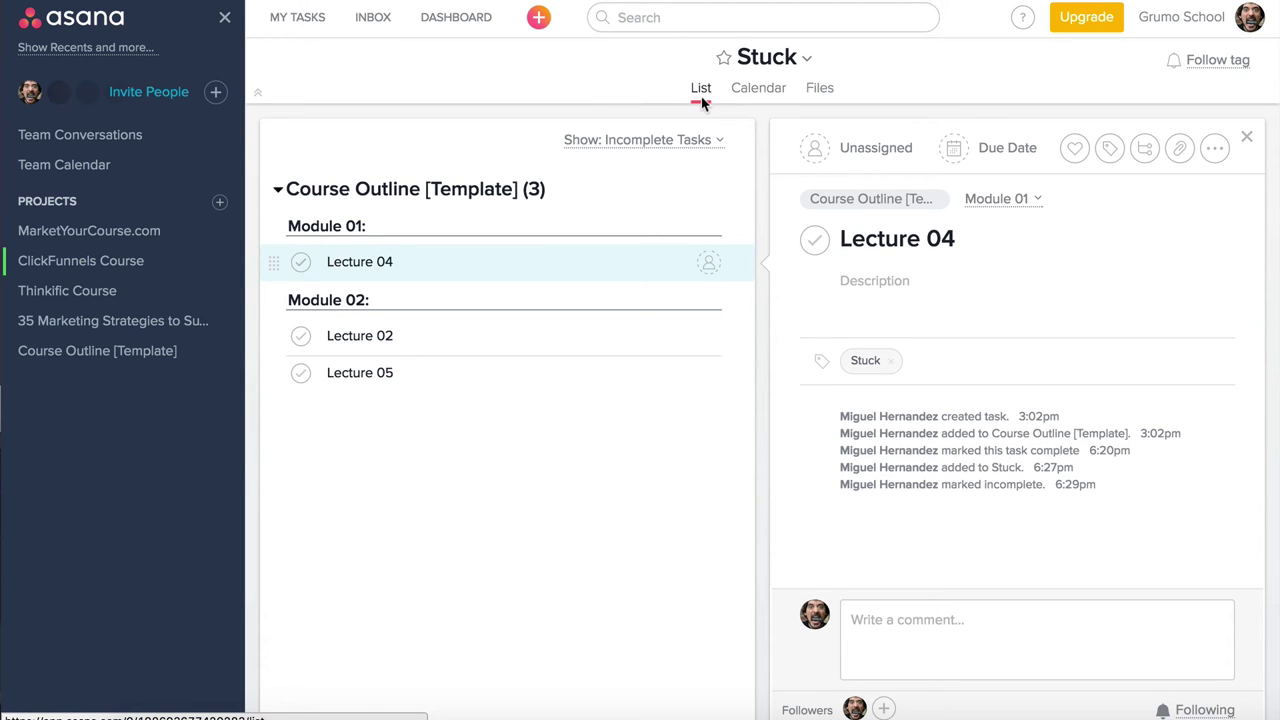
Return to the Course Outline [Template] project and review completed and "Stuck" lectures across Module 01 to Module 05.
{"action": "left_click", "coordinate": [891, 198]}
{"action": "scroll", "coordinate": [591, 290], "scroll_direction": "down", "scroll_amount": 3}
{"action": "scroll", "coordinate": [651, 320], "scroll_direction": "up", "scroll_amount": 2}
{"action": "scroll", "coordinate": [651, 270], "scroll_direction": "down", "scroll_amount": 2}
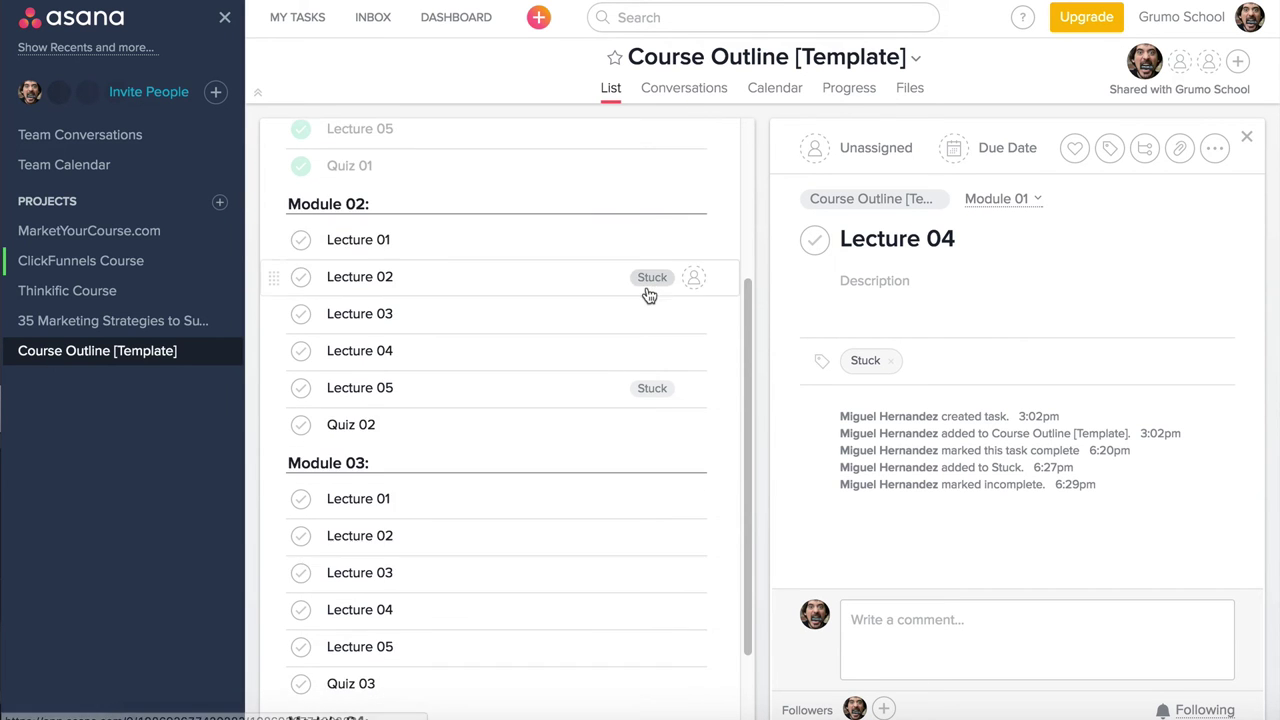
{"action": "scroll", "coordinate": [645, 295], "scroll_direction": "up", "scroll_amount": 1}
{"action": "scroll", "coordinate": [645, 297], "scroll_direction": "up", "scroll_amount": 1}
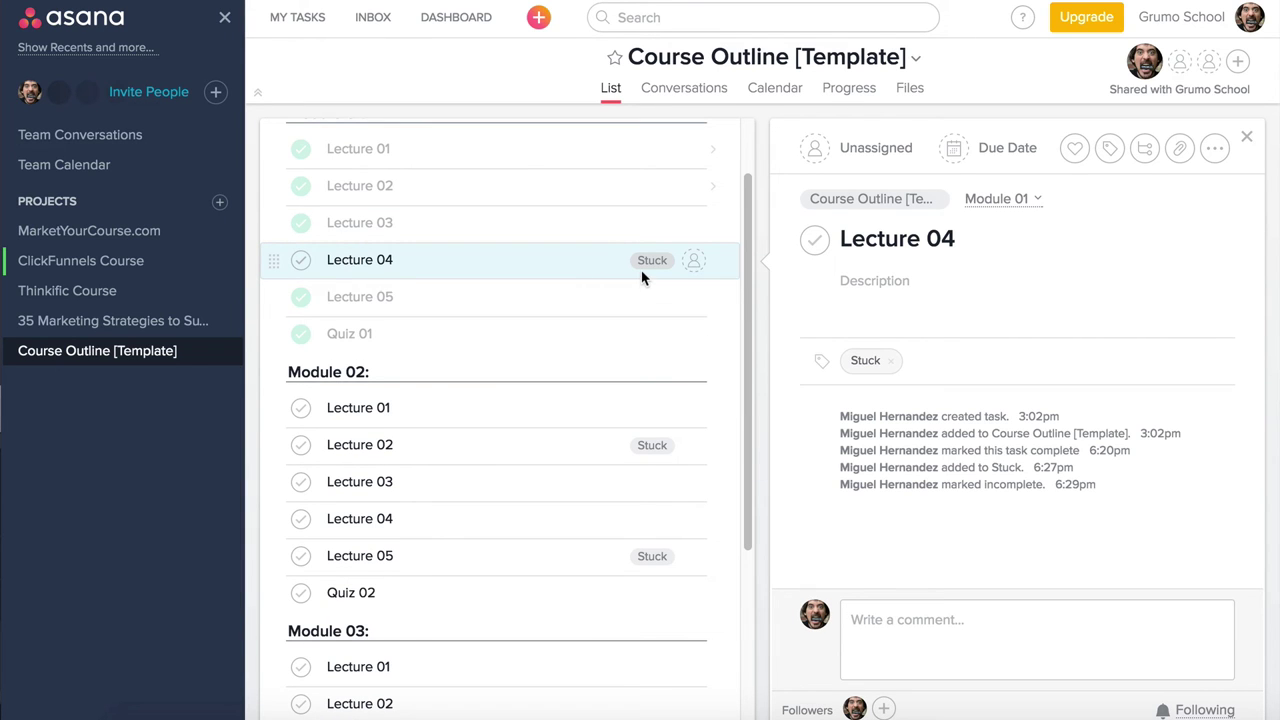
{"action": "scroll", "coordinate": [603, 249], "scroll_direction": "down", "scroll_amount": 3}
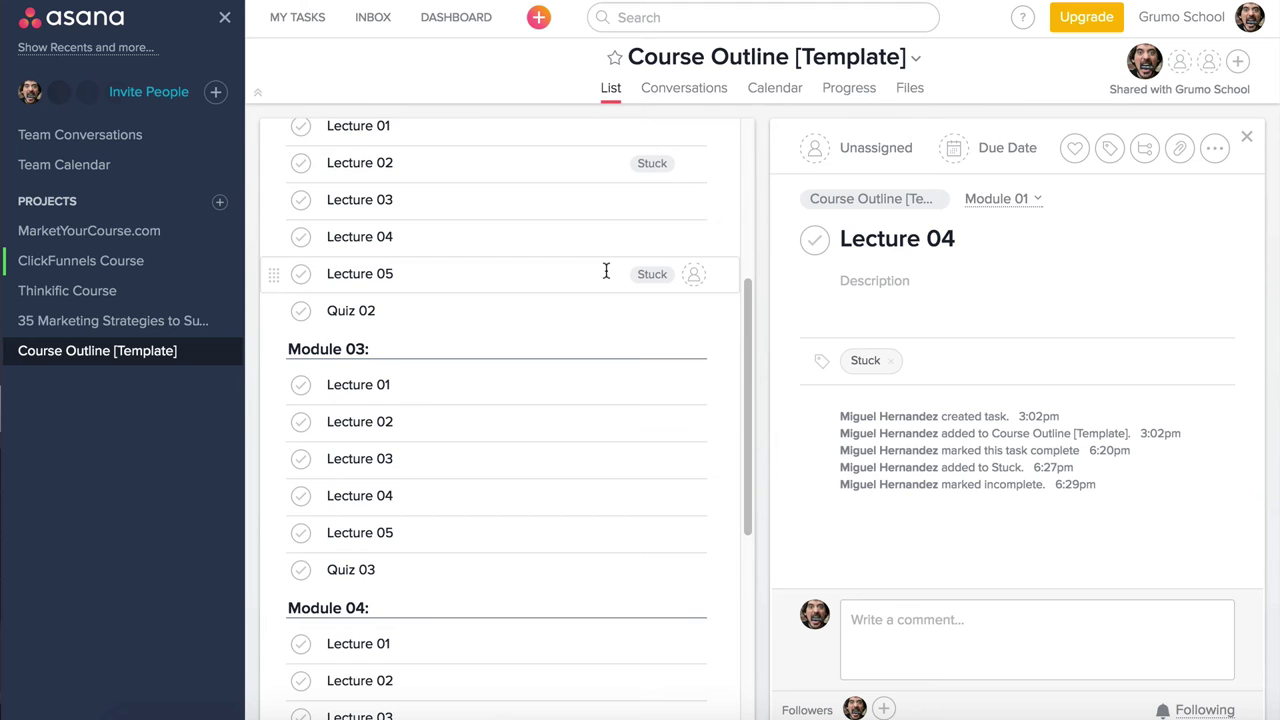
{"action": "scroll", "coordinate": [606, 271], "scroll_direction": "up", "scroll_amount": 4}
{"action": "scroll", "coordinate": [606, 271], "scroll_direction": "down", "scroll_amount": 7}
{"action": "scroll", "coordinate": [608, 274], "scroll_direction": "down", "scroll_amount": 1}
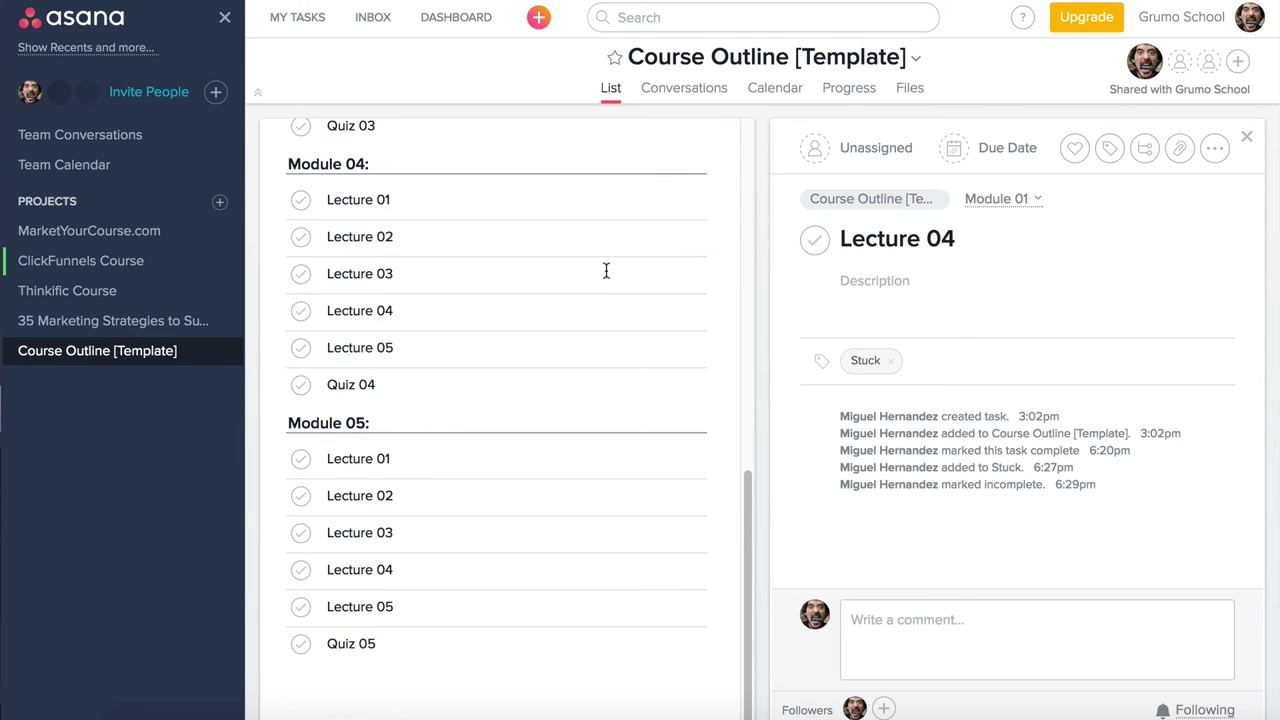
{"action": "scroll", "coordinate": [609, 277], "scroll_direction": "up", "scroll_amount": 6}
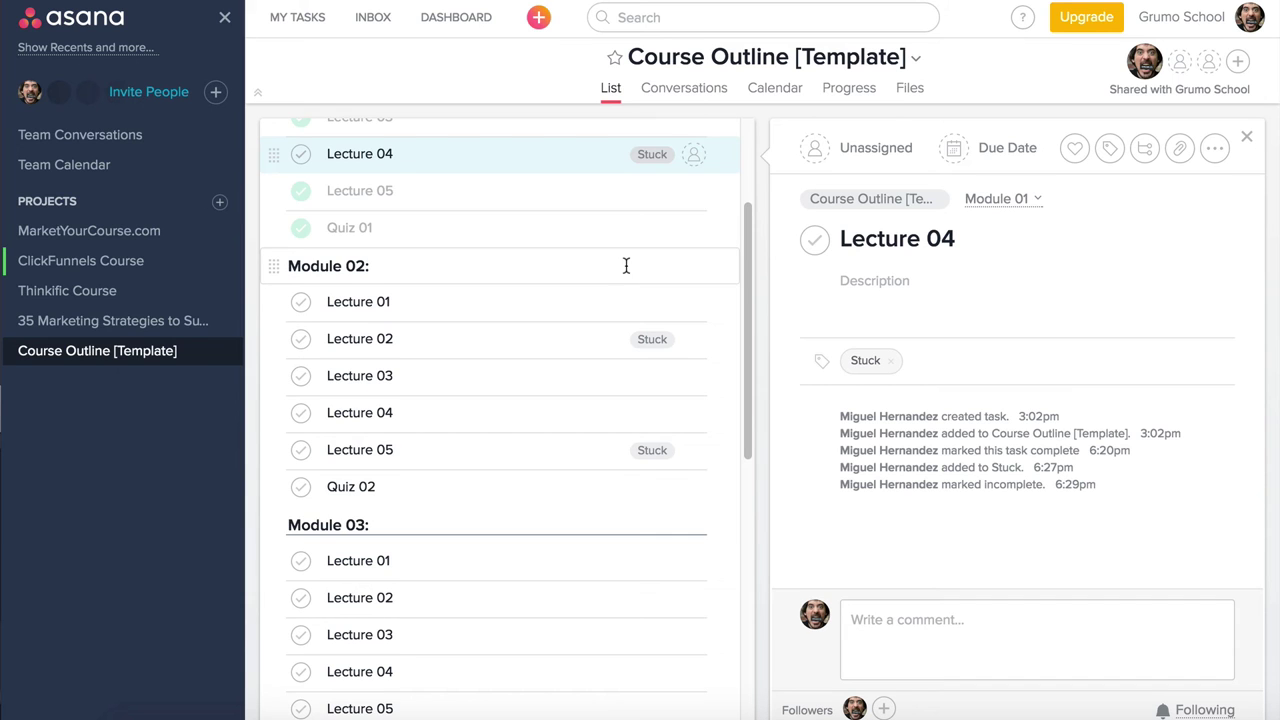
{"action": "scroll", "coordinate": [626, 266], "scroll_direction": "down", "scroll_amount": 6}
{"action": "scroll", "coordinate": [626, 266], "scroll_direction": "up", "scroll_amount": 8}
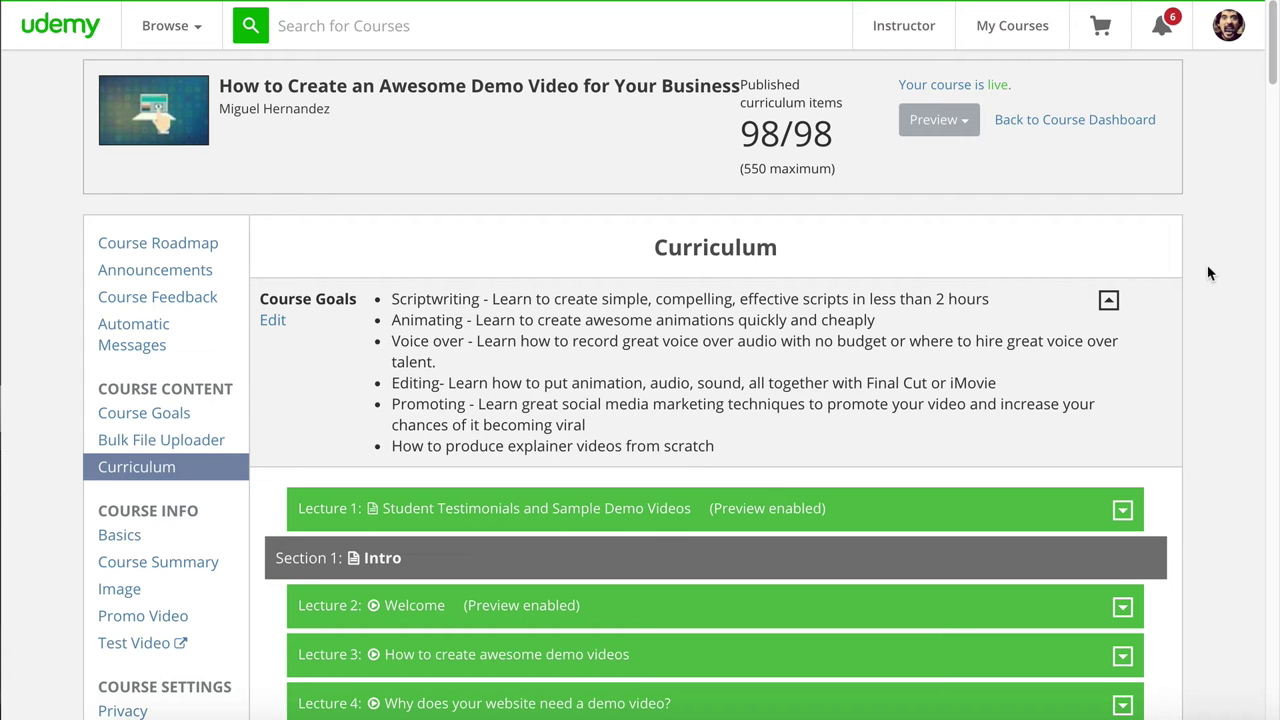
Switch to the Udemy curriculum of "How to Create an Awesome Demo Video for Your Business" and examine its course goals, sections and lectures.
{"action": "scroll", "coordinate": [1208, 273], "scroll_direction": "down", "scroll_amount": 2}
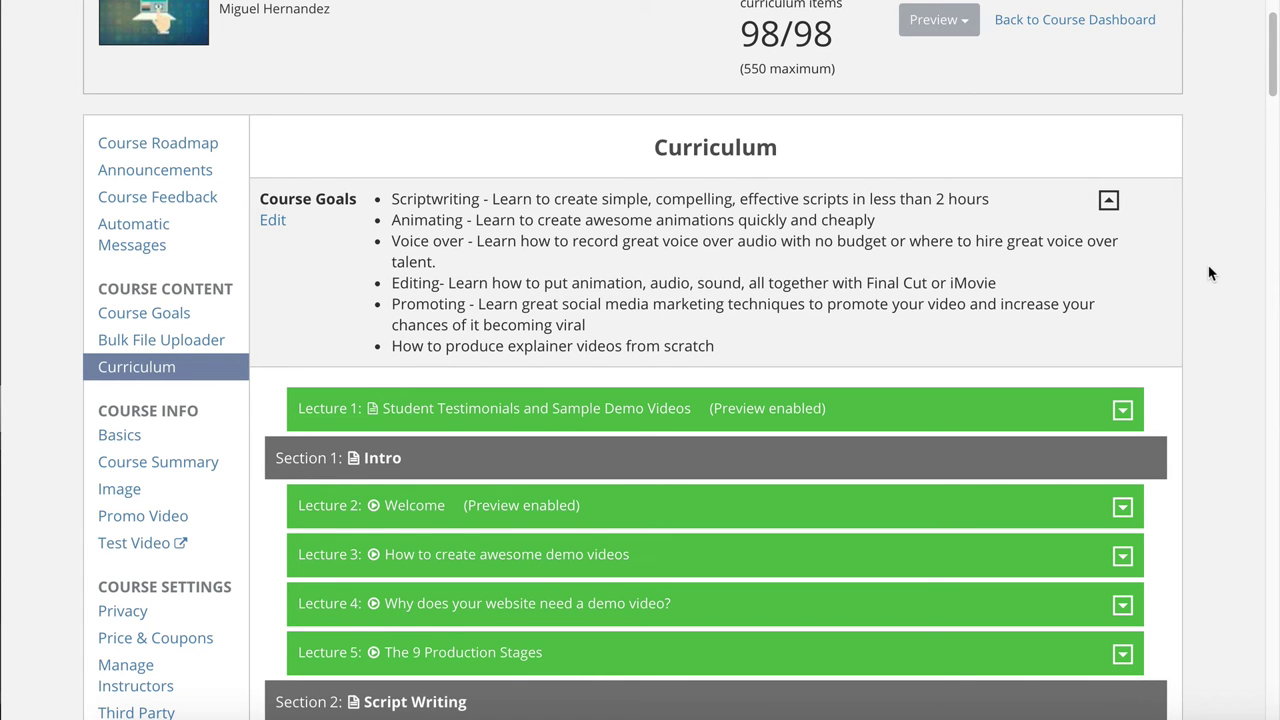
{"action": "scroll", "coordinate": [1208, 273], "scroll_direction": "down", "scroll_amount": 15}
{"action": "scroll", "coordinate": [1208, 273], "scroll_direction": "up", "scroll_amount": 15}
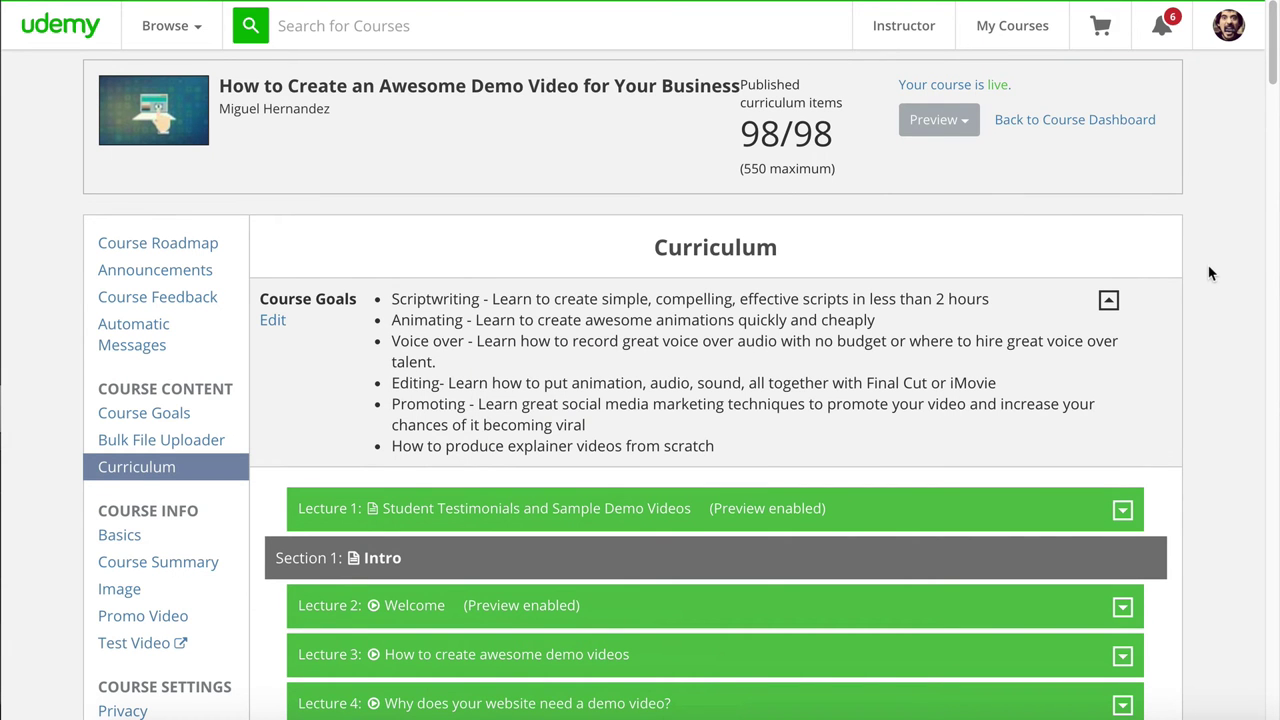
{"action": "scroll", "coordinate": [1208, 273], "scroll_direction": "down", "scroll_amount": 5}
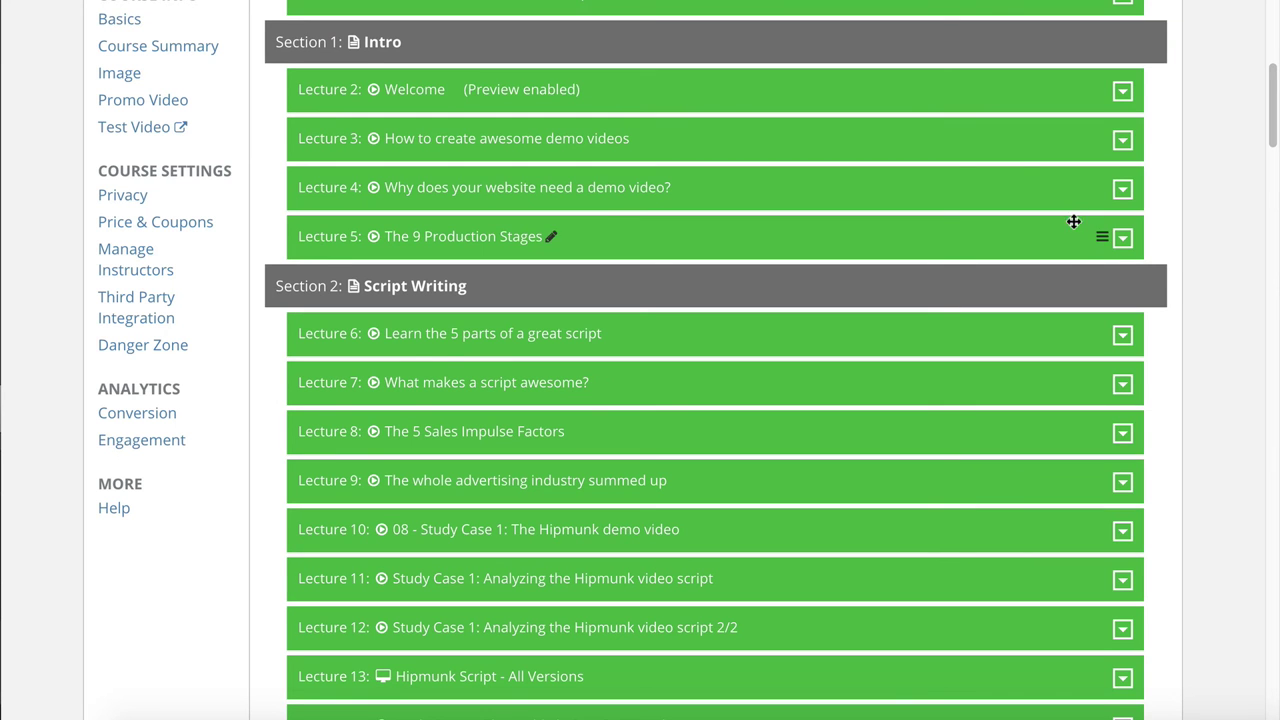
{"action": "scroll", "coordinate": [1106, 277], "scroll_direction": "up", "scroll_amount": 4}
{"action": "scroll", "coordinate": [1100, 294], "scroll_direction": "down", "scroll_amount": 8}
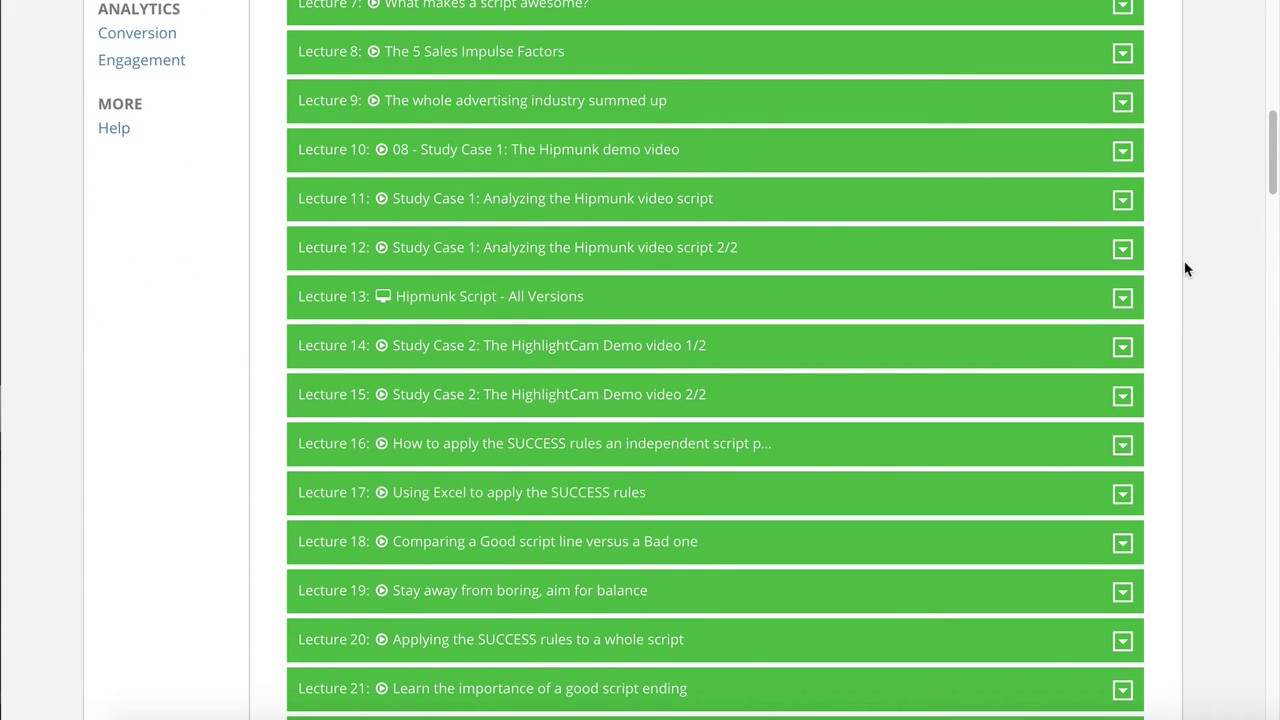
{"action": "scroll", "coordinate": [1186, 268], "scroll_direction": "up", "scroll_amount": 5}
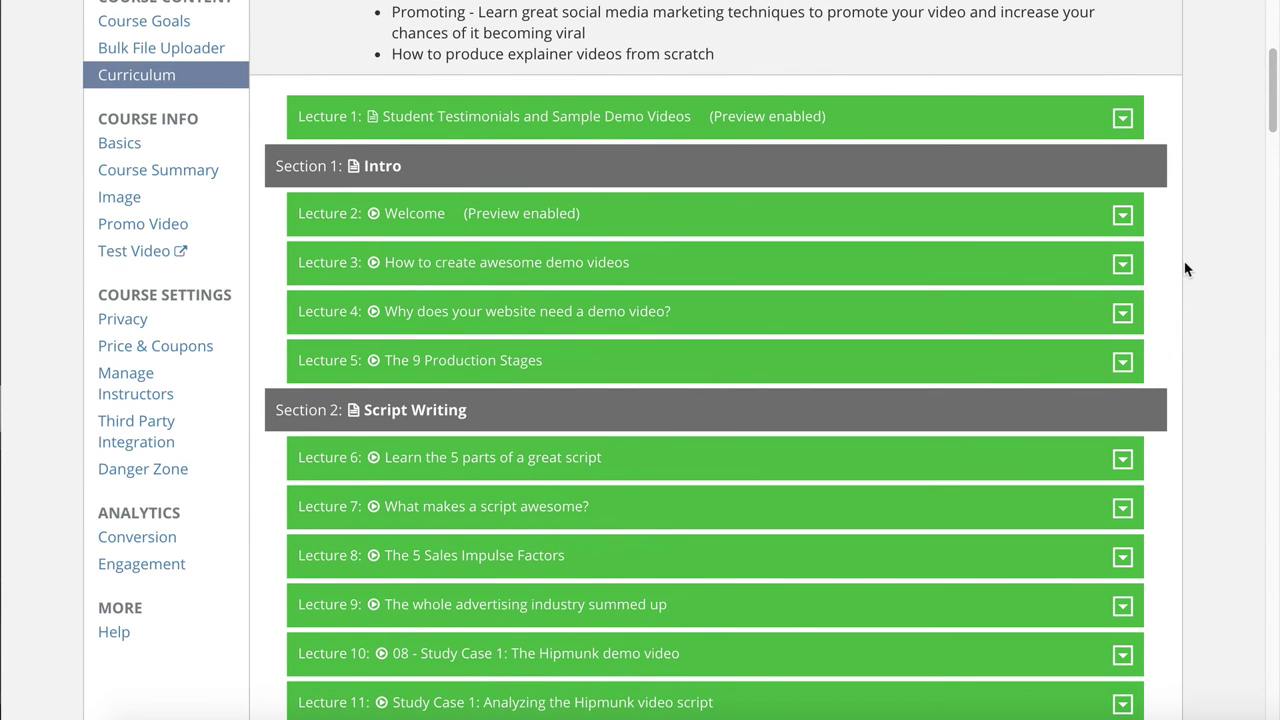
{"action": "scroll", "coordinate": [1186, 268], "scroll_direction": "down", "scroll_amount": 20}
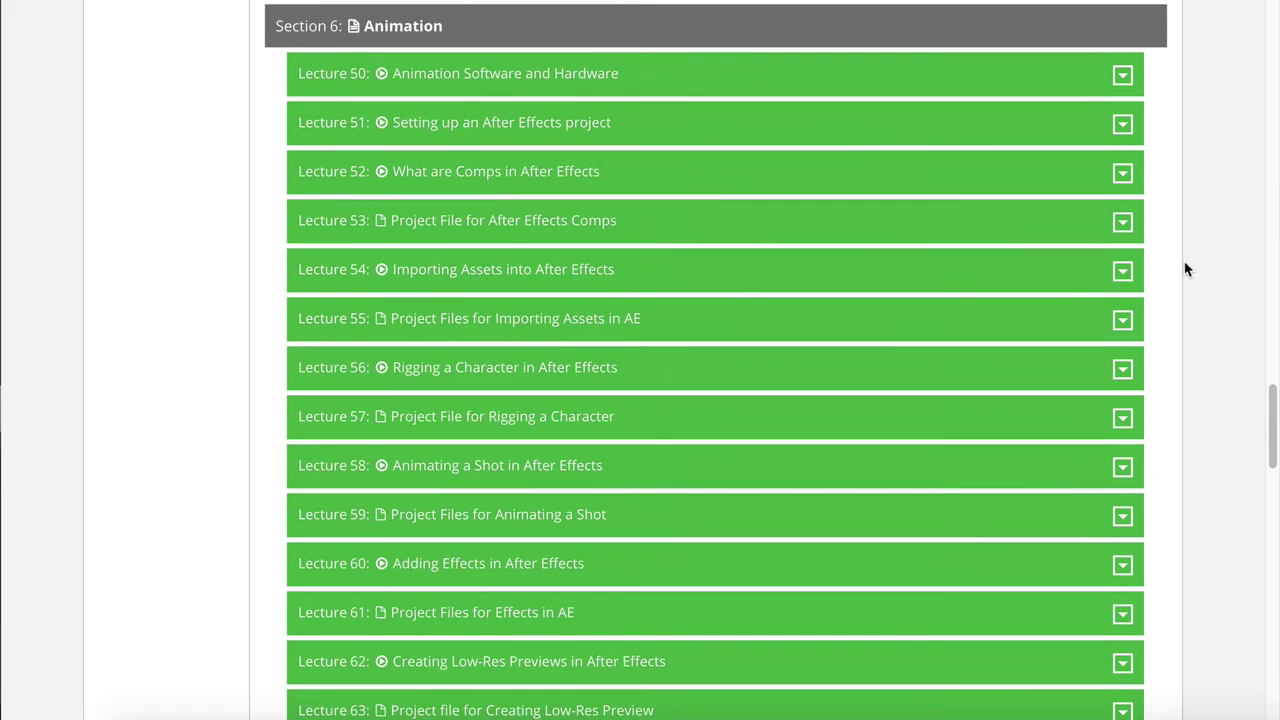
{"action": "scroll", "coordinate": [1186, 268], "scroll_direction": "down", "scroll_amount": 12}
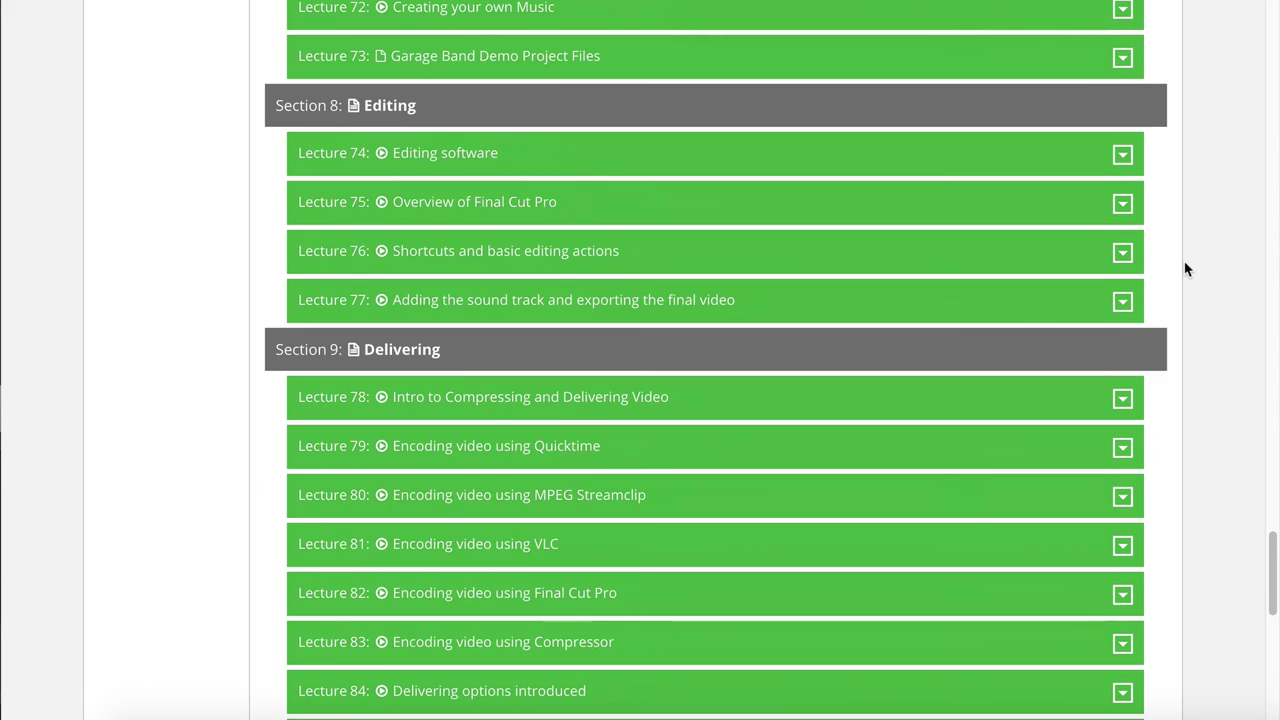
{"action": "scroll", "coordinate": [1186, 268], "scroll_direction": "up", "scroll_amount": 20}
{"action": "scroll", "coordinate": [1186, 268], "scroll_direction": "up", "scroll_amount": 9}
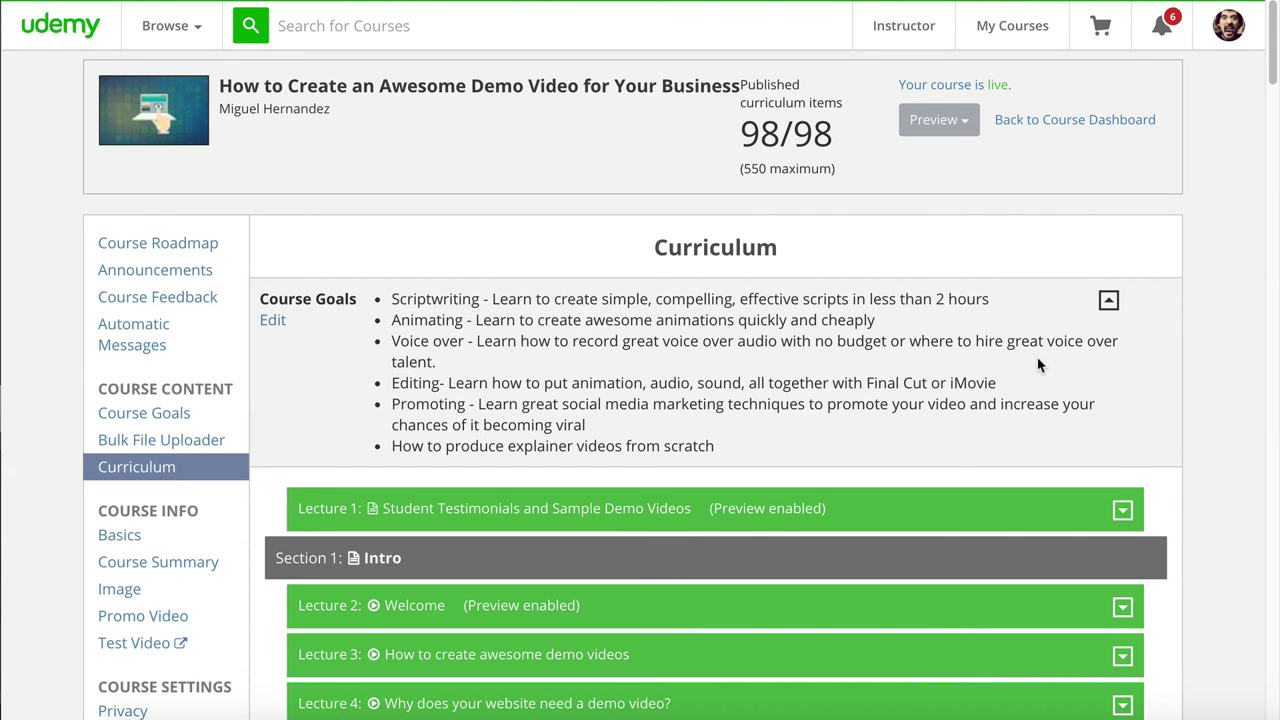
At the end of the curriculum, start a new section titled "dsfsfs" and open a blank new lecture entry.
{"action": "scroll", "coordinate": [1038, 364], "scroll_direction": "down", "scroll_amount": 20}
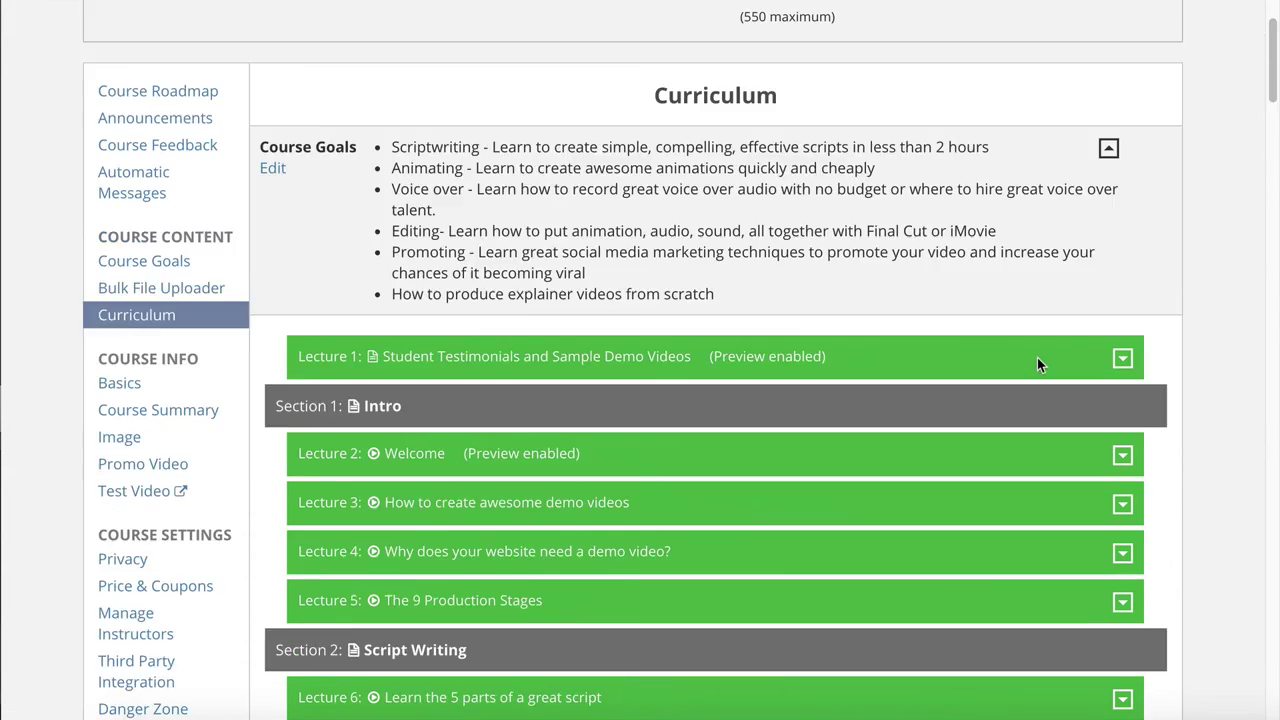
{"action": "scroll", "coordinate": [1037, 364], "scroll_direction": "down", "scroll_amount": 10}
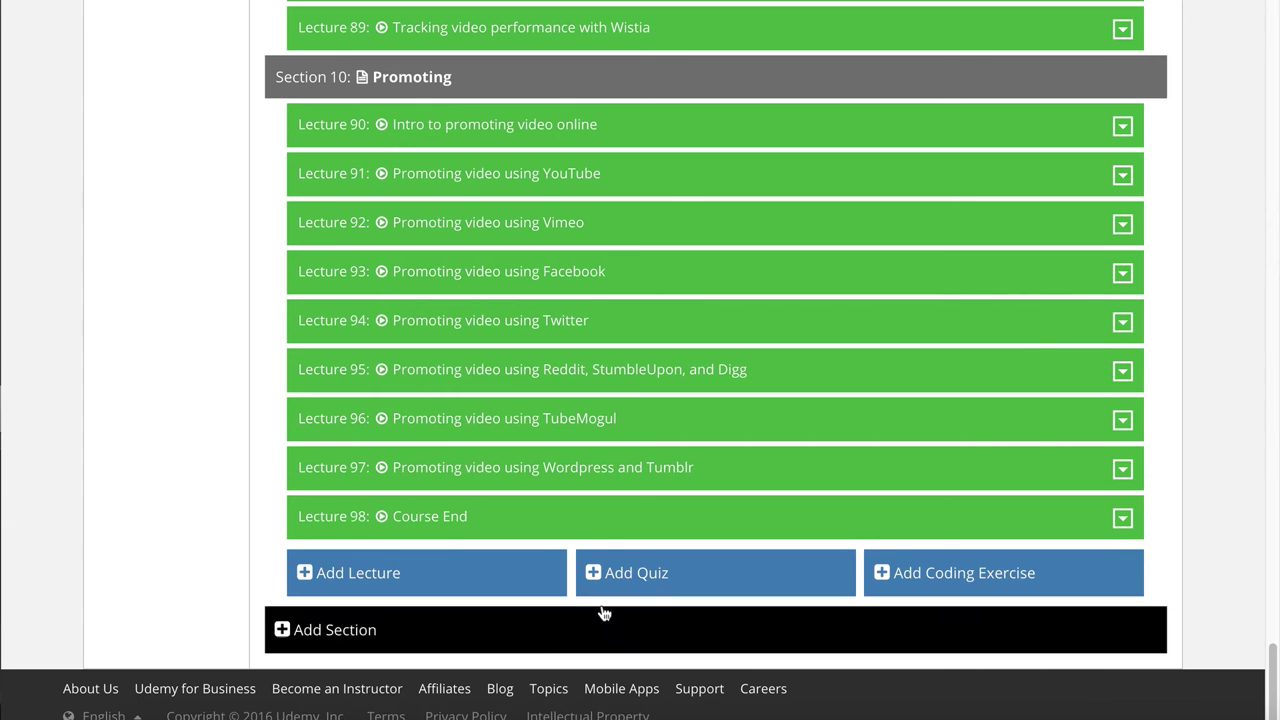
{"action": "left_click", "coordinate": [316, 648]}
{"action": "scroll", "coordinate": [470, 615], "scroll_direction": "down", "scroll_amount": 1}
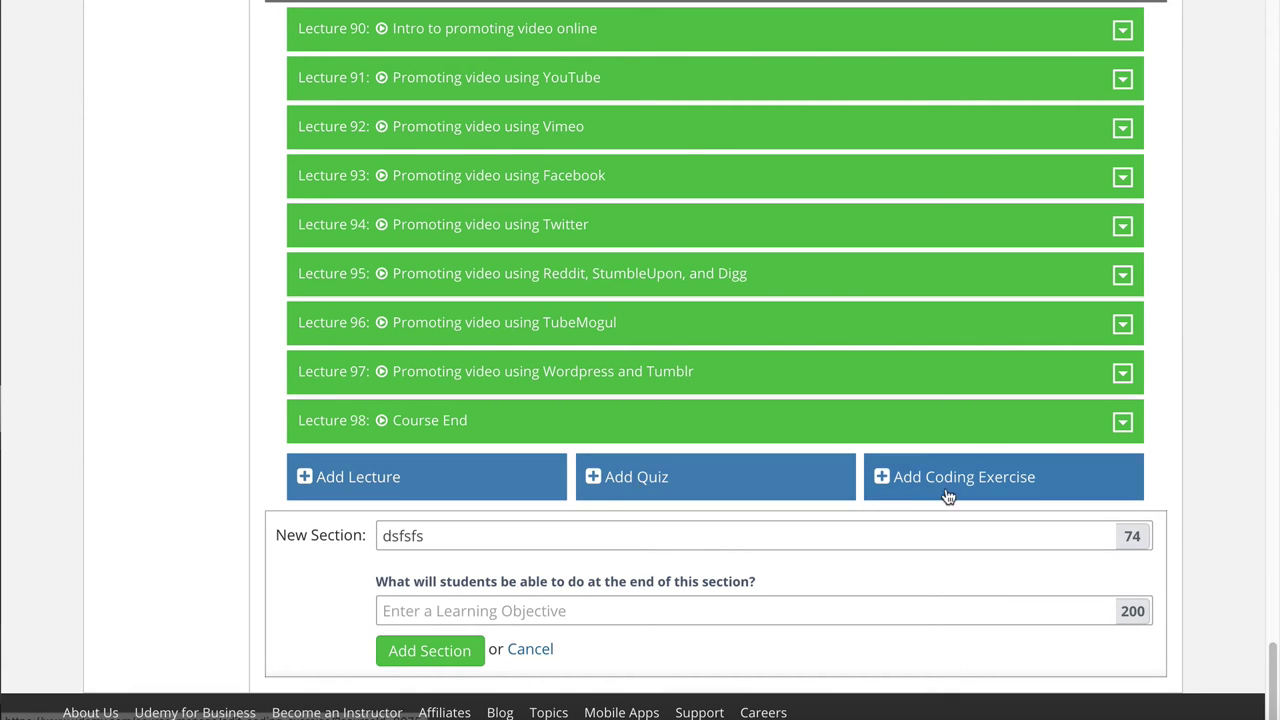
{"action": "left_click", "coordinate": [357, 489]}
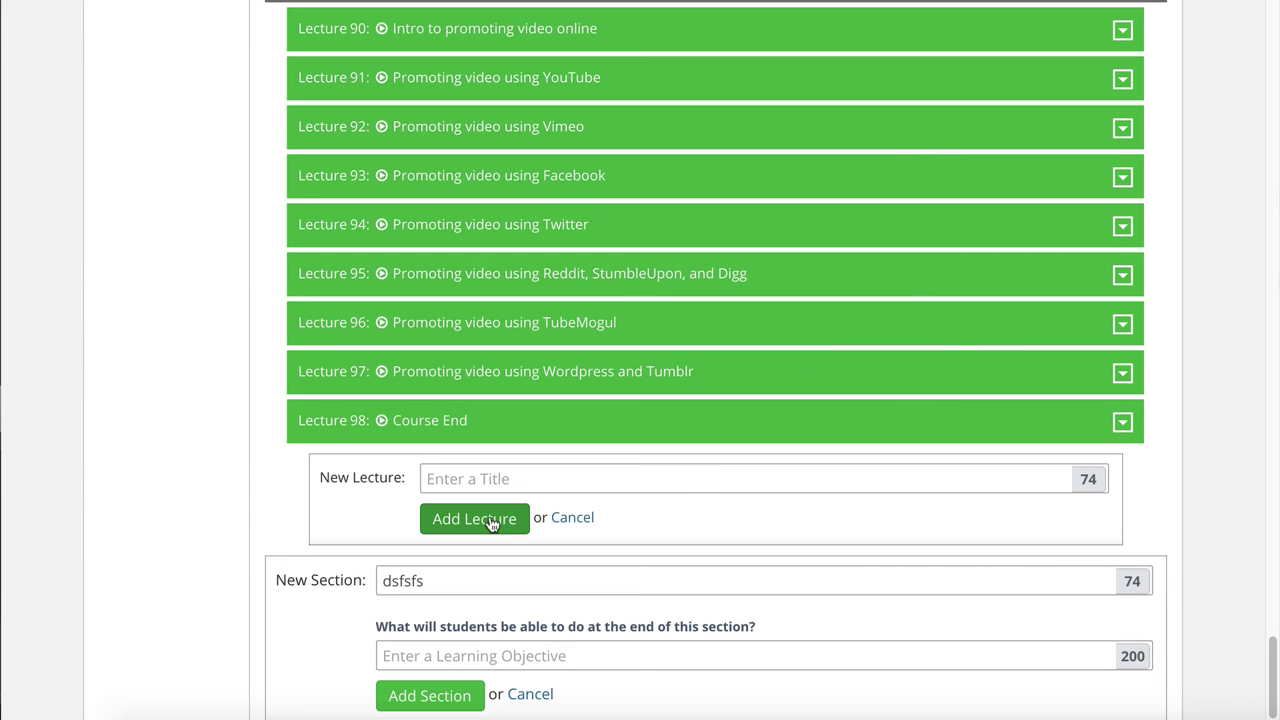
{"action": "scroll", "coordinate": [1160, 515], "scroll_direction": "down", "scroll_amount": 1}
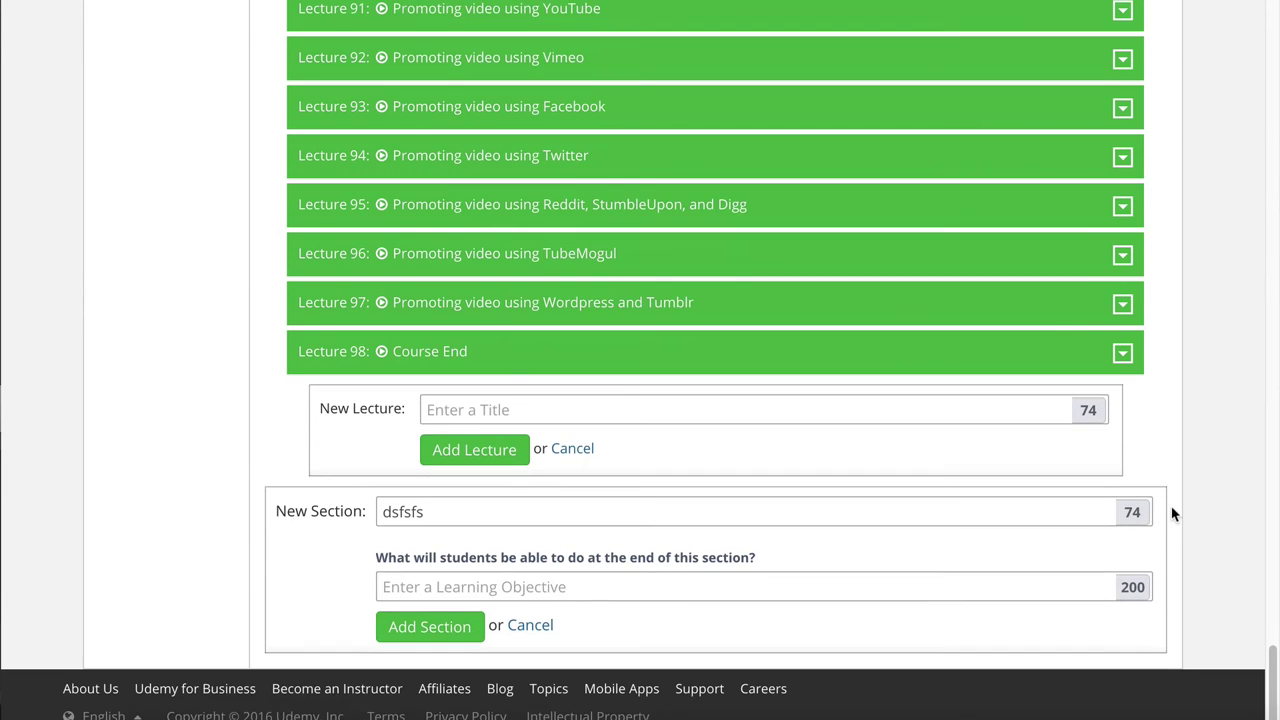
Review how the curriculum's sections and lectures are organised, from the Intro section through the Course End lecture.
{"action": "scroll", "coordinate": [1173, 514], "scroll_direction": "up", "scroll_amount": 3}
{"action": "scroll", "coordinate": [1173, 514], "scroll_direction": "down", "scroll_amount": 3}
{"action": "scroll", "coordinate": [1173, 514], "scroll_direction": "up", "scroll_amount": 3}
{"action": "scroll", "coordinate": [1173, 514], "scroll_direction": "down", "scroll_amount": 3}
{"action": "scroll", "coordinate": [1173, 514], "scroll_direction": "up", "scroll_amount": 2}
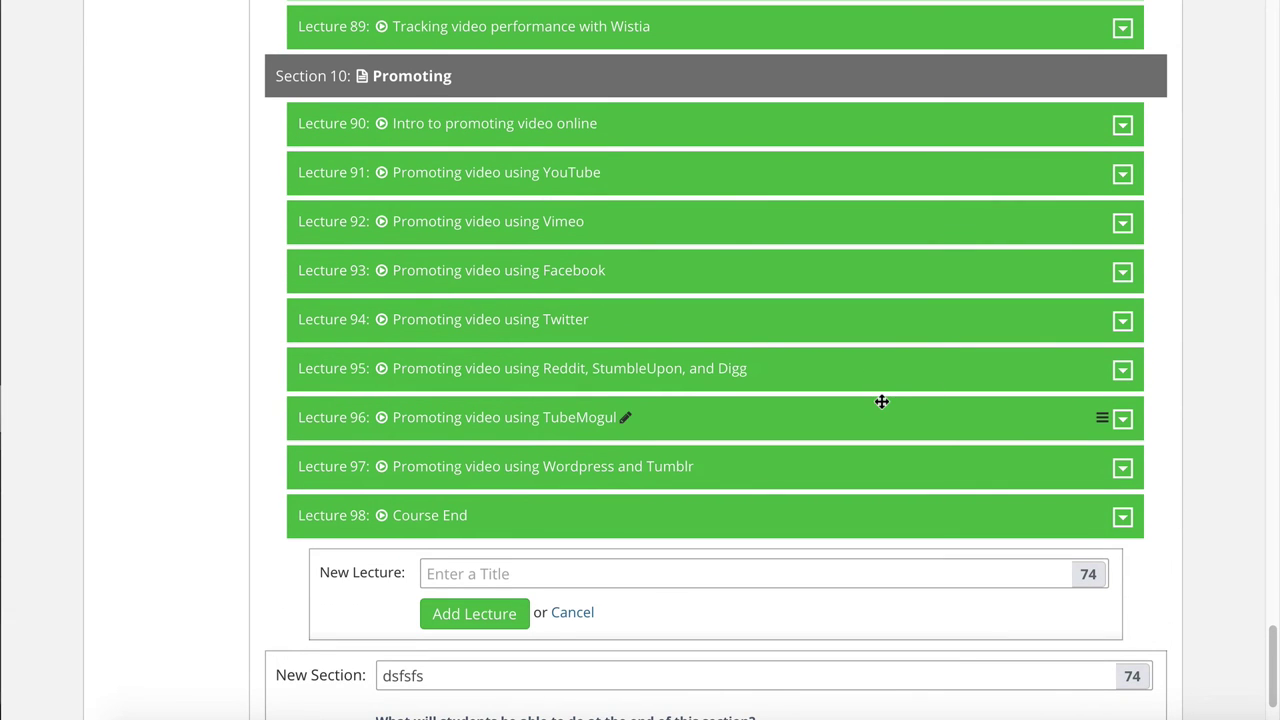
{"action": "key", "text": "Home"}
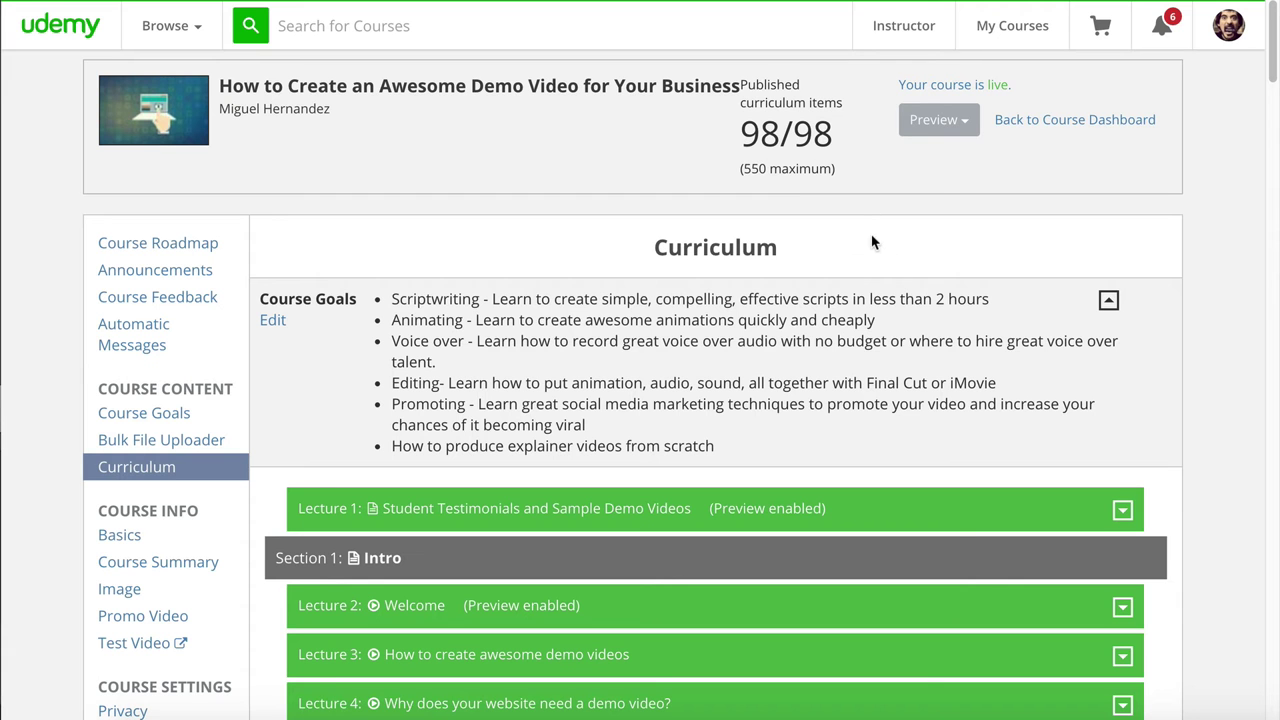
{"action": "scroll", "coordinate": [1032, 306], "scroll_direction": "down", "scroll_amount": 20}
{"action": "scroll", "coordinate": [1032, 306], "scroll_direction": "up", "scroll_amount": 20}
{"action": "scroll", "coordinate": [1032, 306], "scroll_direction": "up", "scroll_amount": 7}
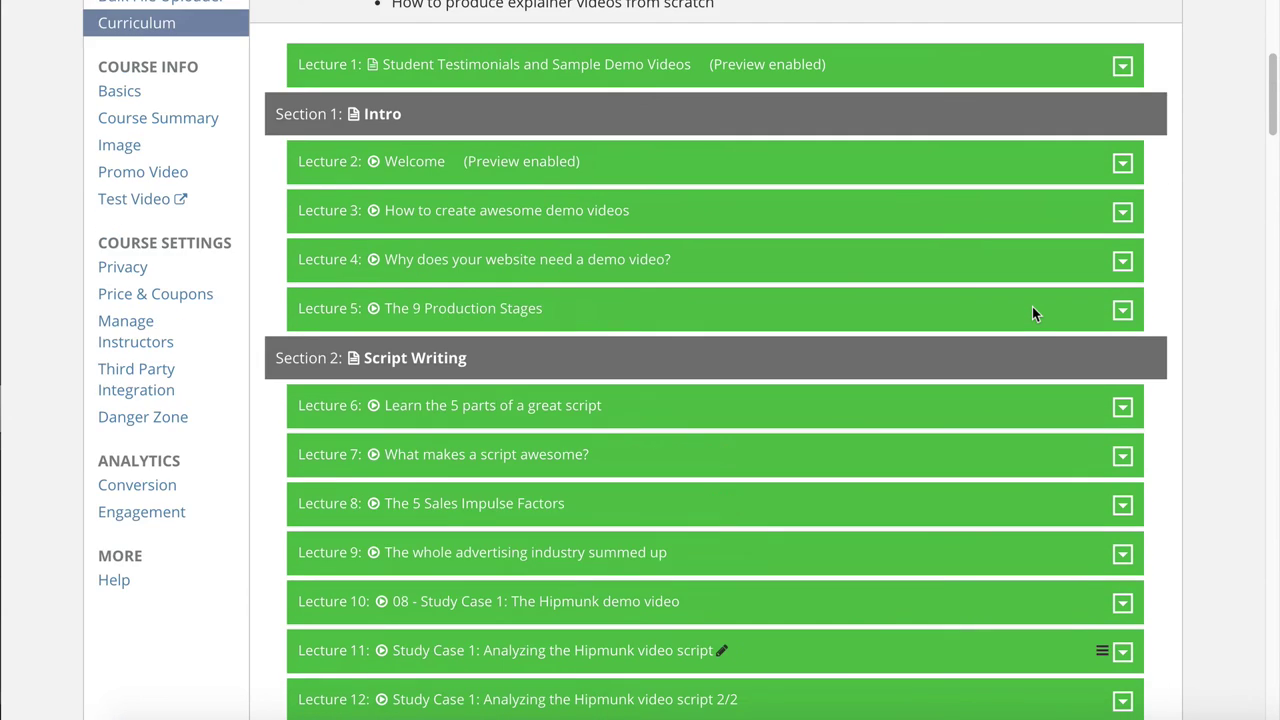
{"action": "scroll", "coordinate": [670, 256], "scroll_direction": "up", "scroll_amount": 2}
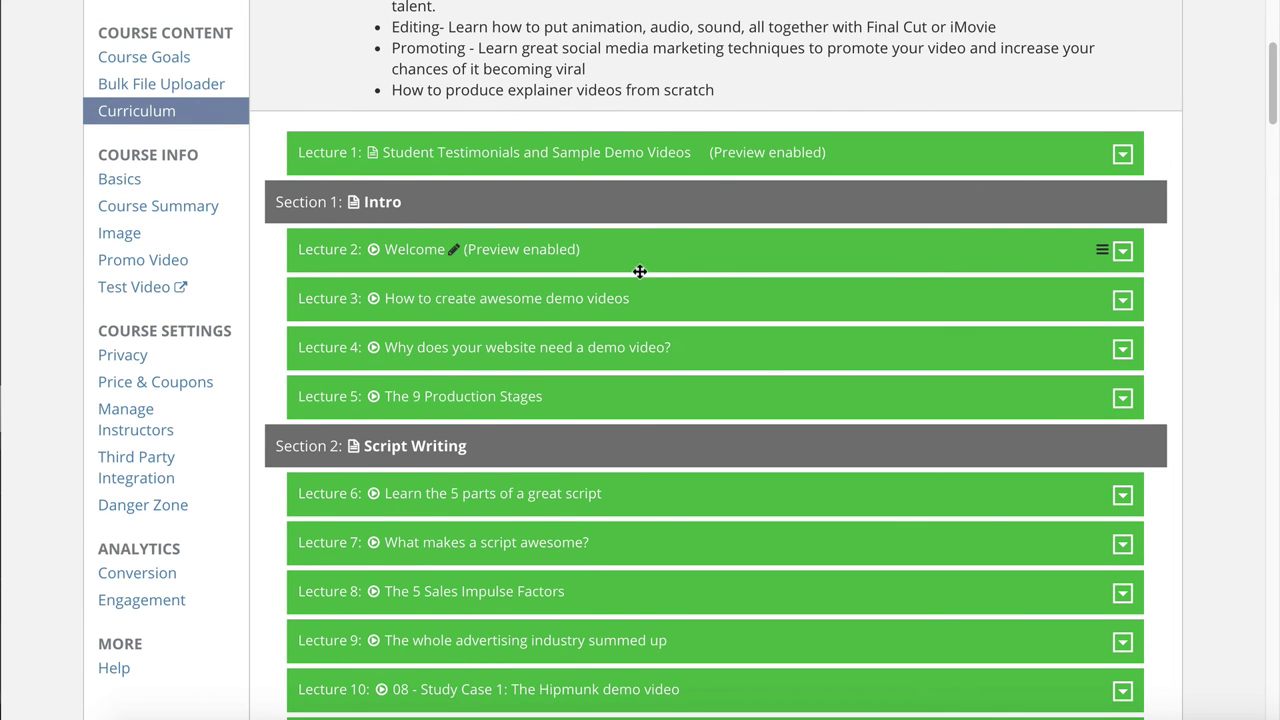
{"action": "scroll", "coordinate": [757, 289], "scroll_direction": "down", "scroll_amount": 20}
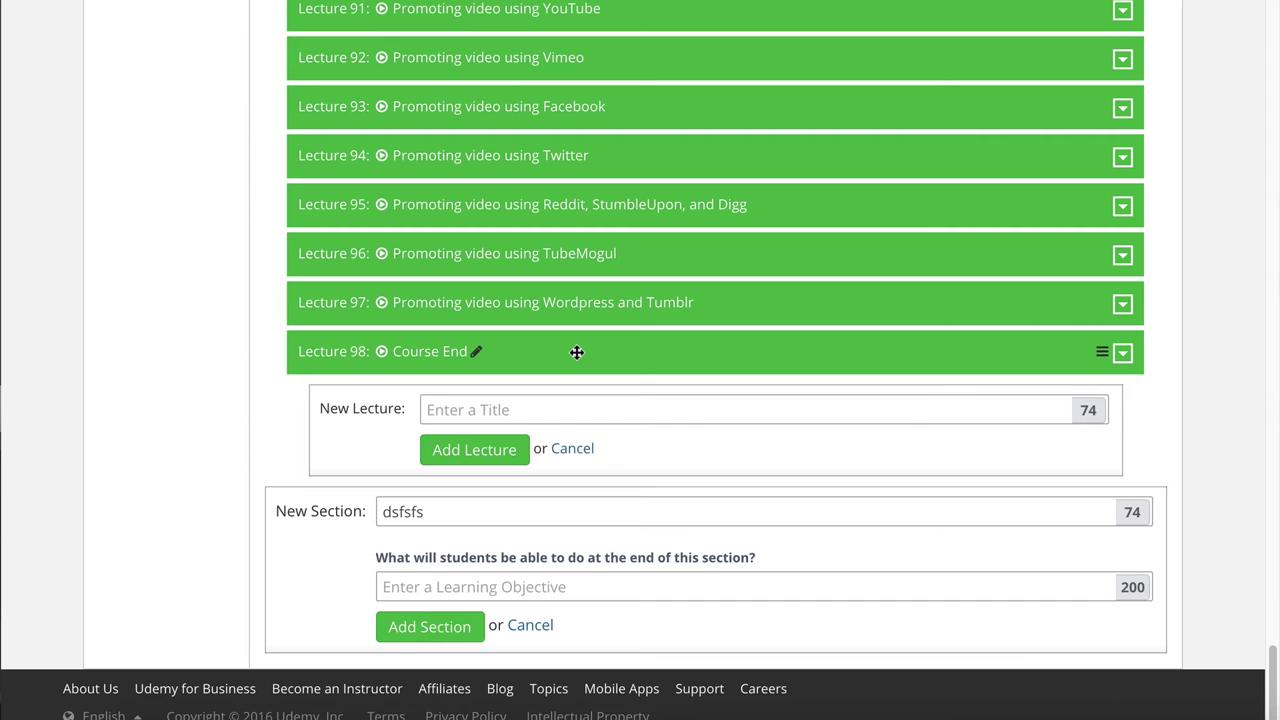
{"action": "left_click_drag", "start_coordinate": [589, 353], "coordinate": [636, 355]}
{"action": "scroll", "coordinate": [591, 280], "scroll_direction": "up", "scroll_amount": 15}
{"action": "scroll", "coordinate": [592, 281], "scroll_direction": "up", "scroll_amount": 20}
{"action": "scroll", "coordinate": [611, 374], "scroll_direction": "down", "scroll_amount": 3}
{"action": "scroll", "coordinate": [607, 535], "scroll_direction": "down", "scroll_amount": 20}
{"action": "scroll", "coordinate": [607, 535], "scroll_direction": "down", "scroll_amount": 6}
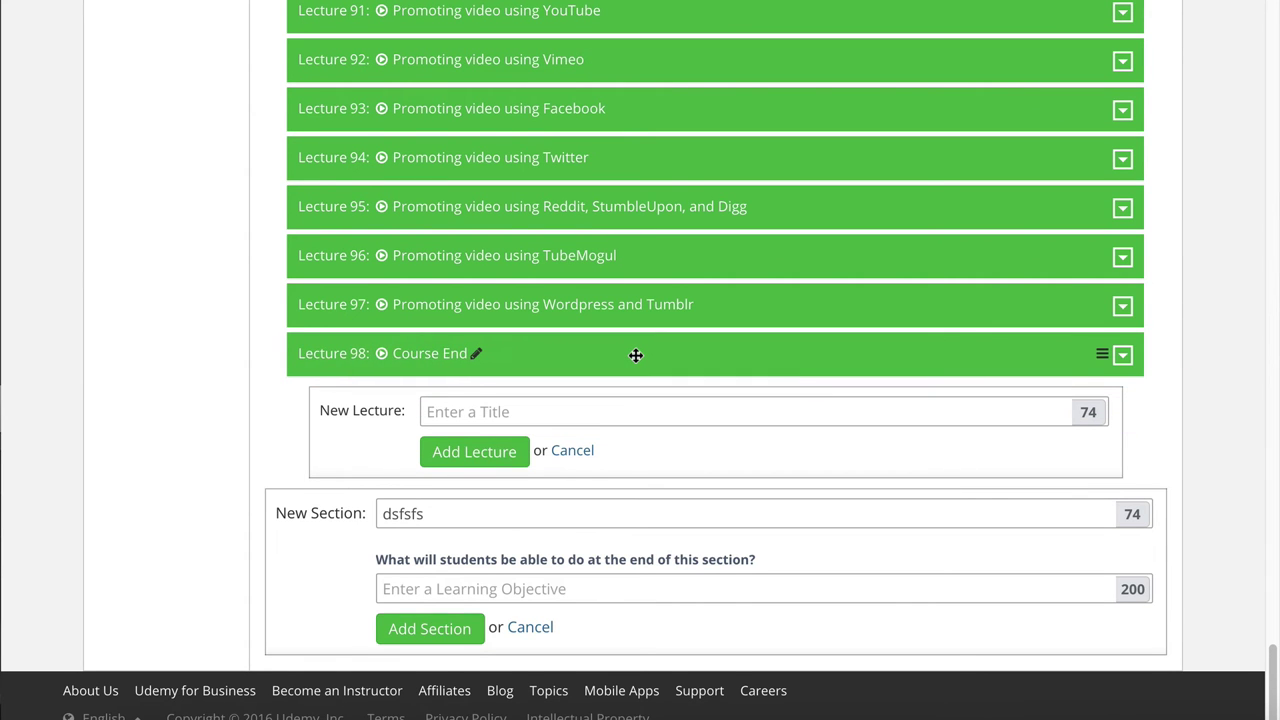
Expand the details of Lecture 98, "Course End", in the Promoting section and unpublish it.
{"action": "scroll", "coordinate": [636, 355], "scroll_direction": "up", "scroll_amount": 3}
{"action": "scroll", "coordinate": [634, 360], "scroll_direction": "up", "scroll_amount": 3}
{"action": "scroll", "coordinate": [634, 371], "scroll_direction": "down", "scroll_amount": 4}
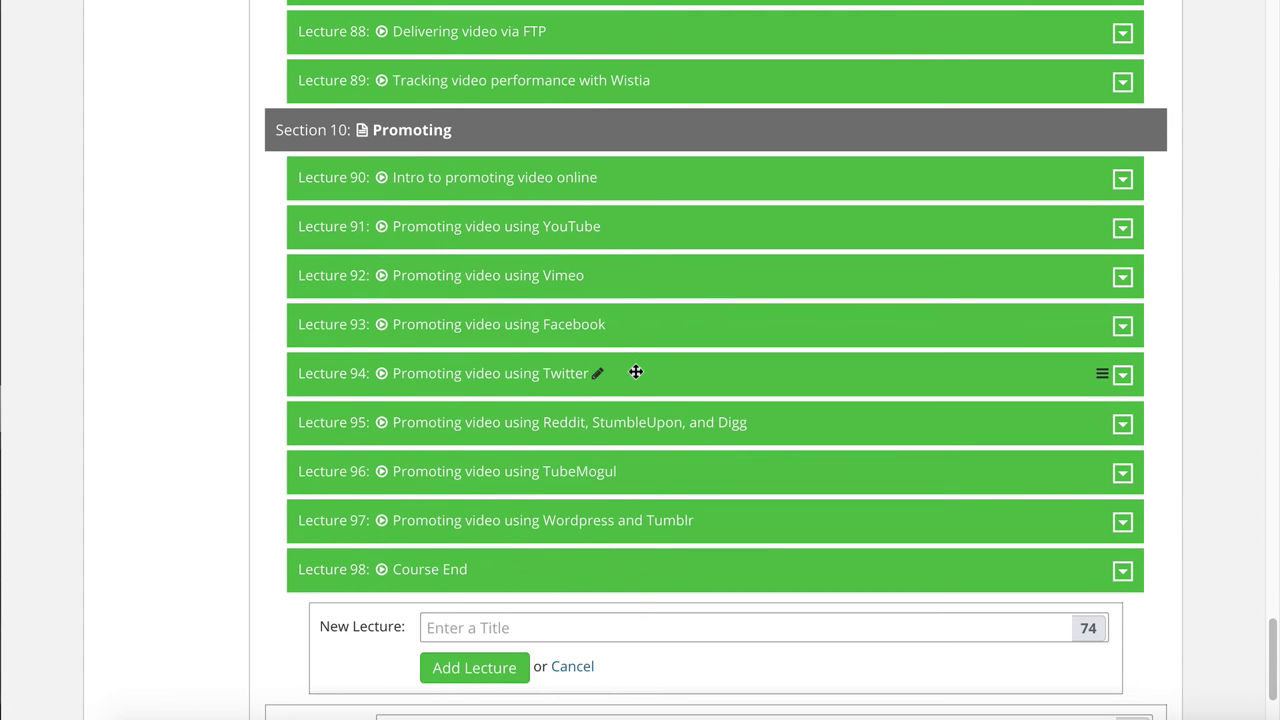
{"action": "left_click", "coordinate": [1129, 576]}
{"action": "scroll", "coordinate": [1138, 592], "scroll_direction": "down", "scroll_amount": 3}
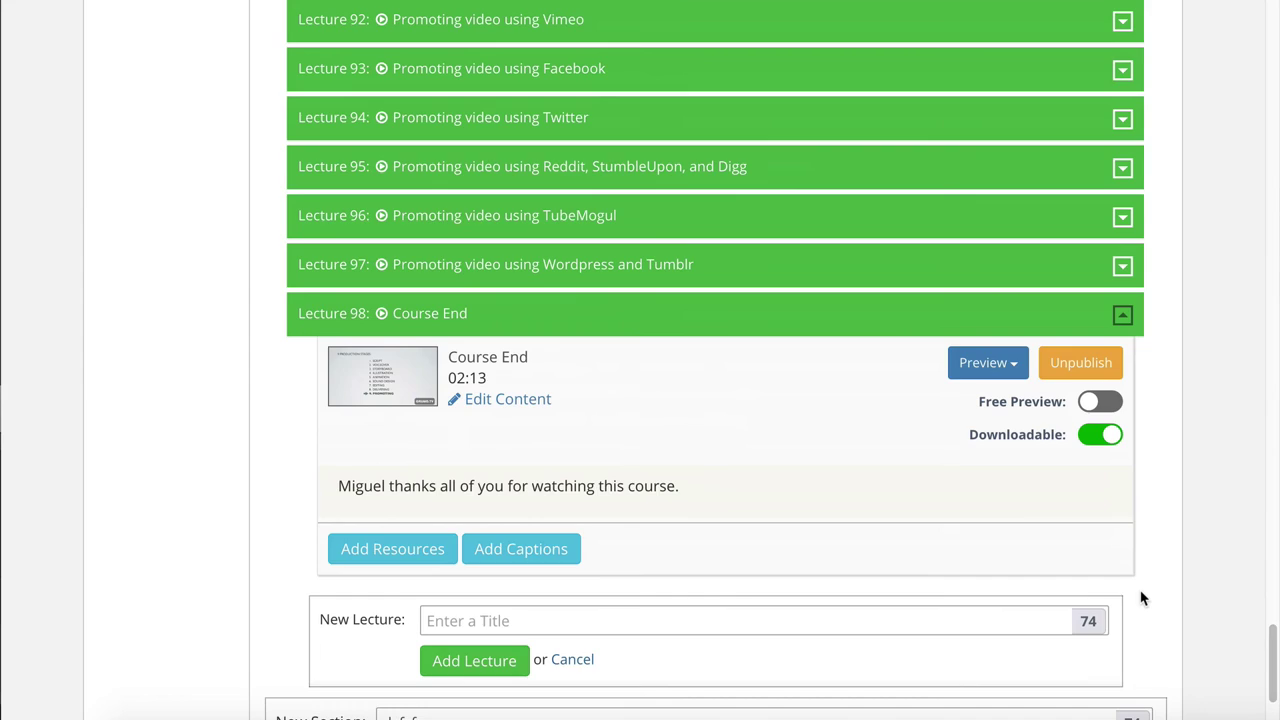
{"action": "left_click", "coordinate": [1081, 364]}
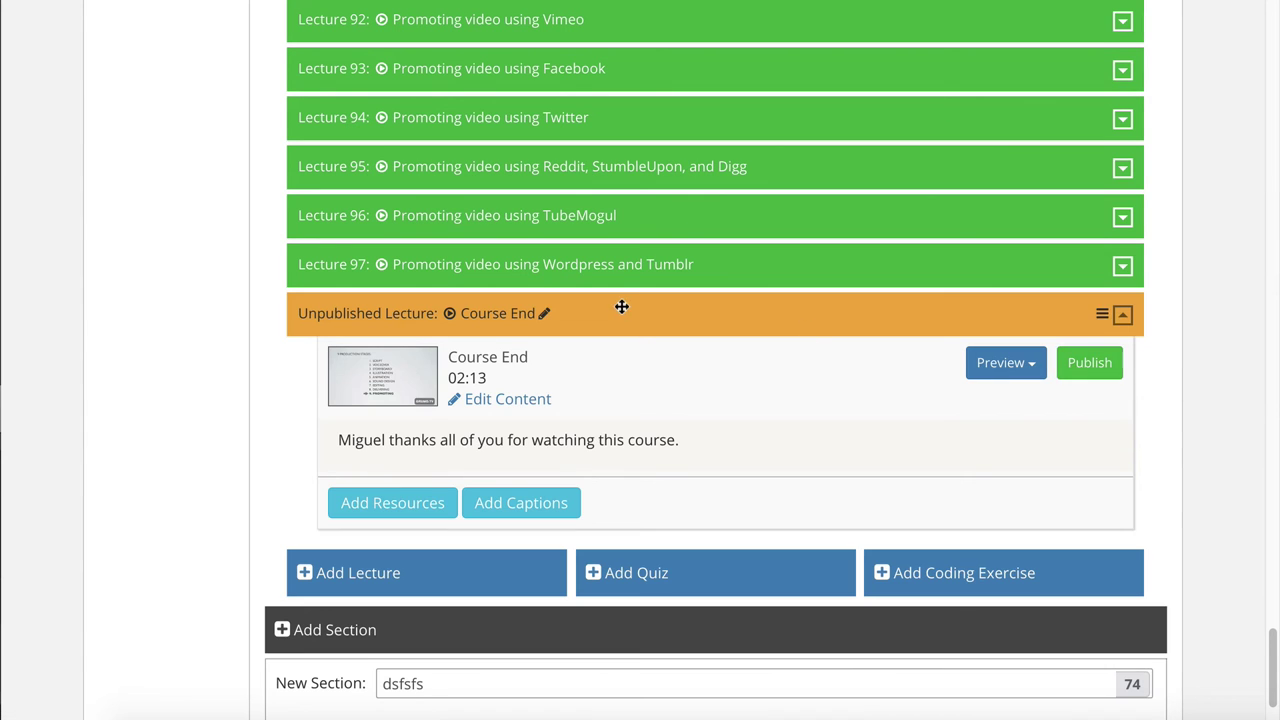
Switch to the Course Outline spreadsheet and fill the Lecture 02 cell under Module 04 with yellow.
{"action": "scroll", "coordinate": [652, 352], "scroll_direction": "up", "scroll_amount": 10}
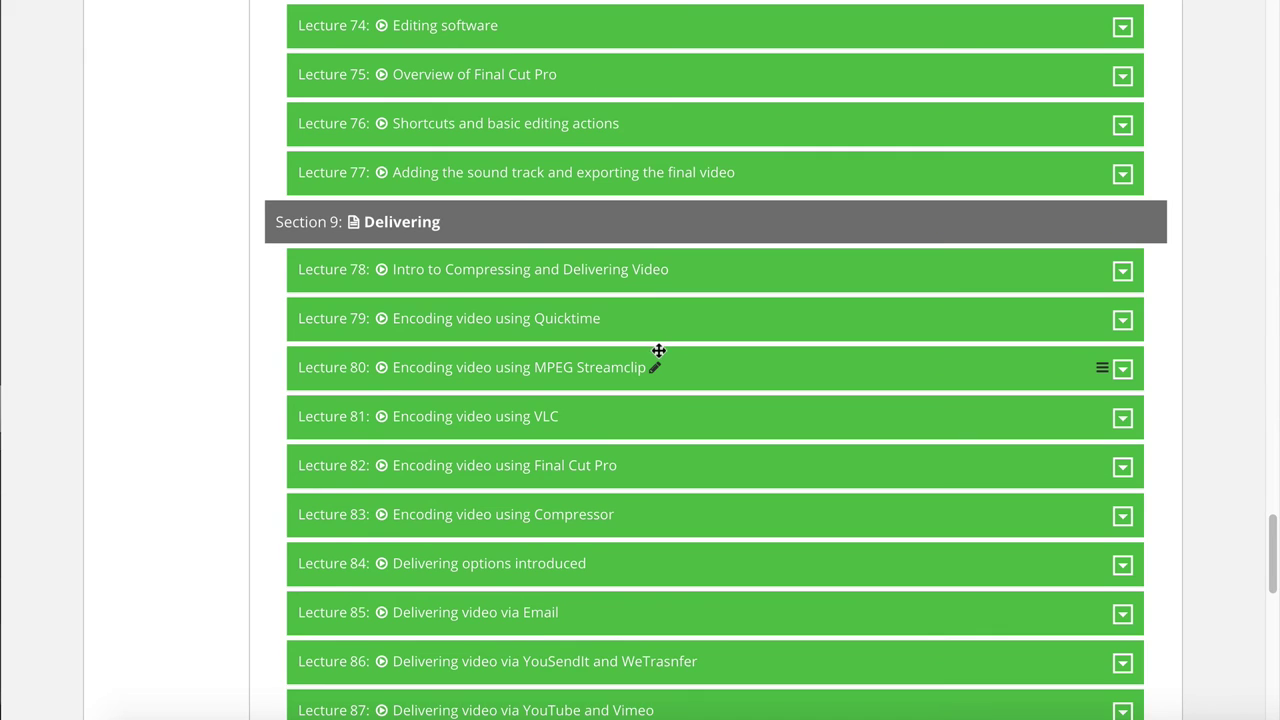
{"action": "scroll", "coordinate": [654, 350], "scroll_direction": "down", "scroll_amount": 10}
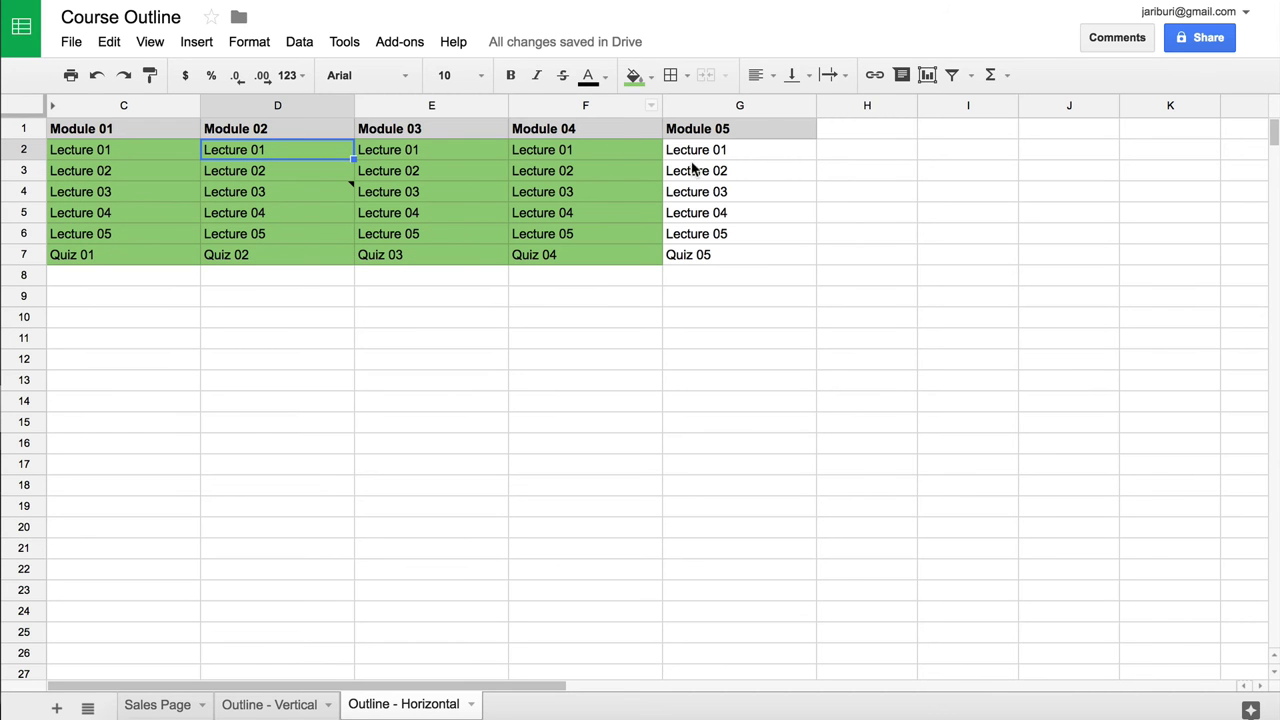
{"action": "left_click", "coordinate": [639, 175]}
{"action": "left_click", "coordinate": [634, 75]}
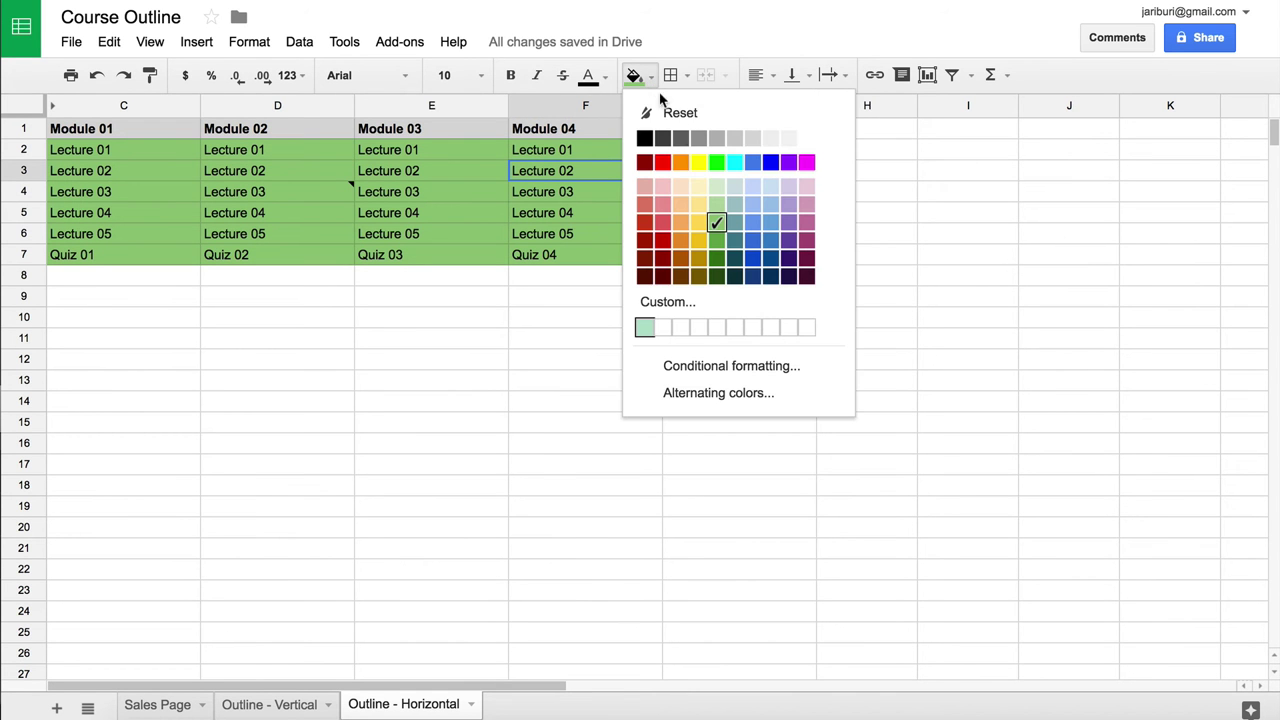
{"action": "left_click", "coordinate": [699, 224]}
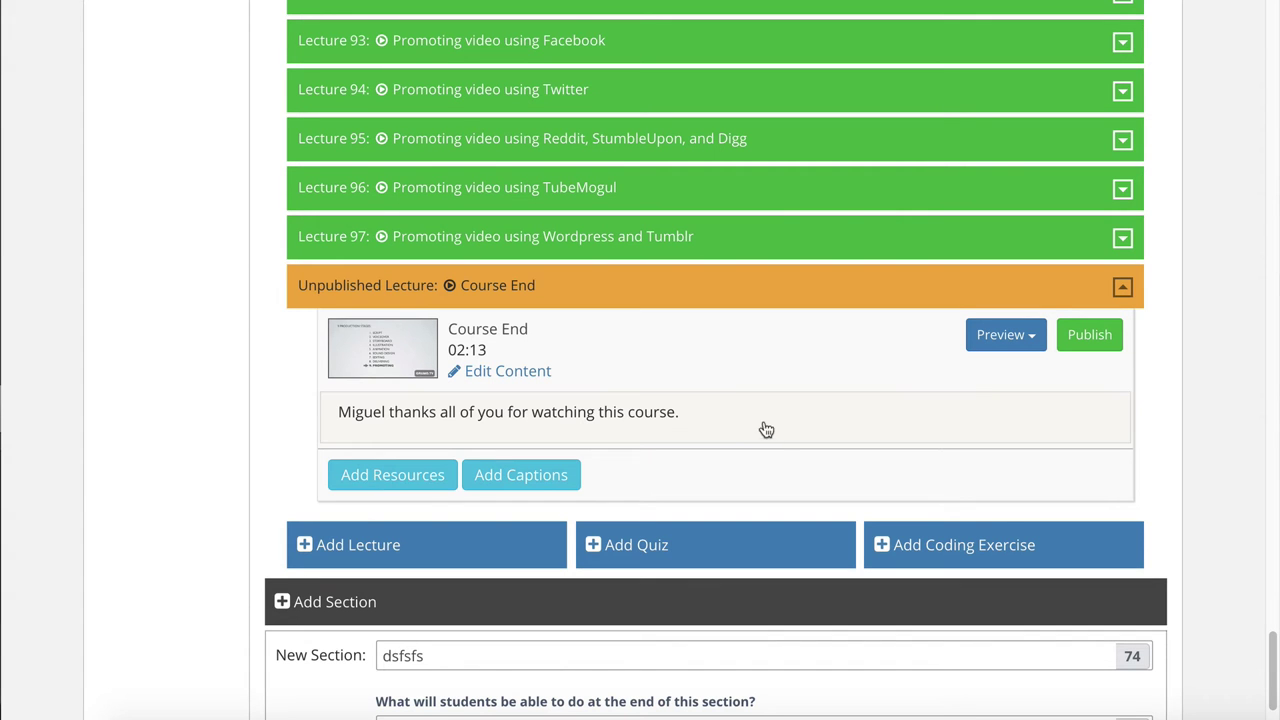
Return to the Udemy curriculum and examine the status of its lectures, from the illustration lectures through Course End.
{"action": "mouse_move", "coordinate": [537, 286]}
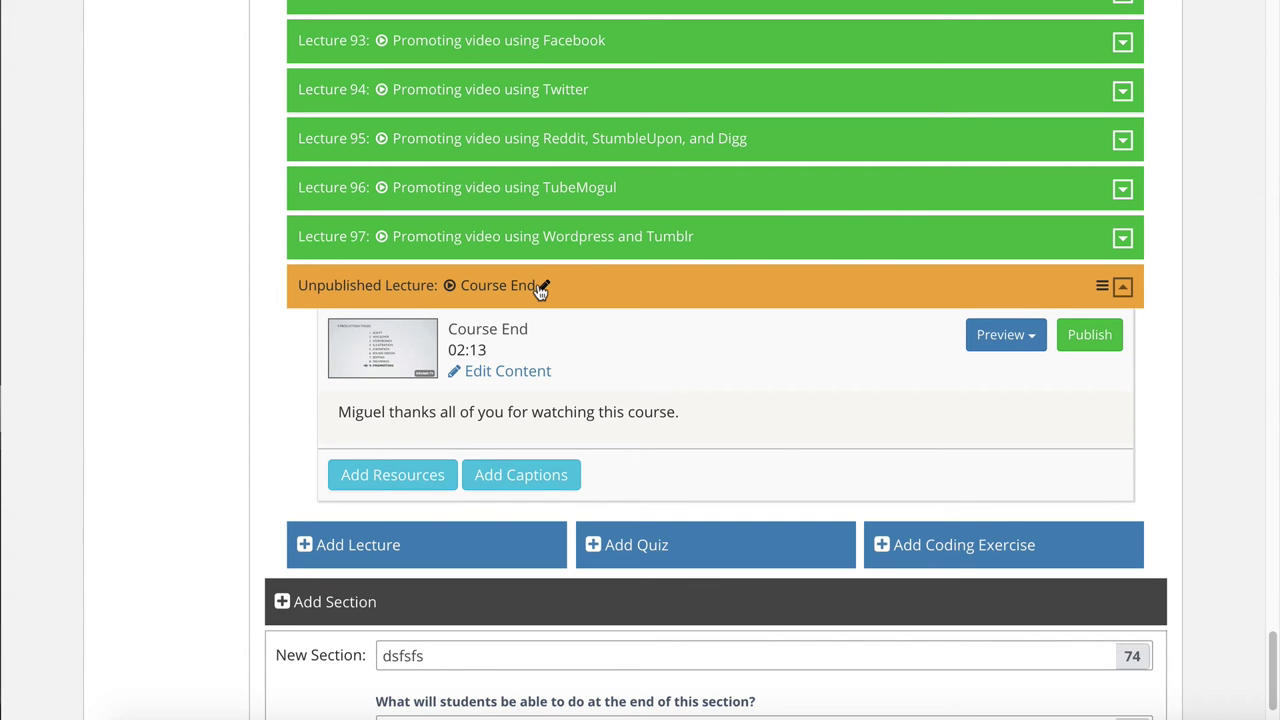
{"action": "scroll", "coordinate": [630, 288], "scroll_direction": "up", "scroll_amount": 15}
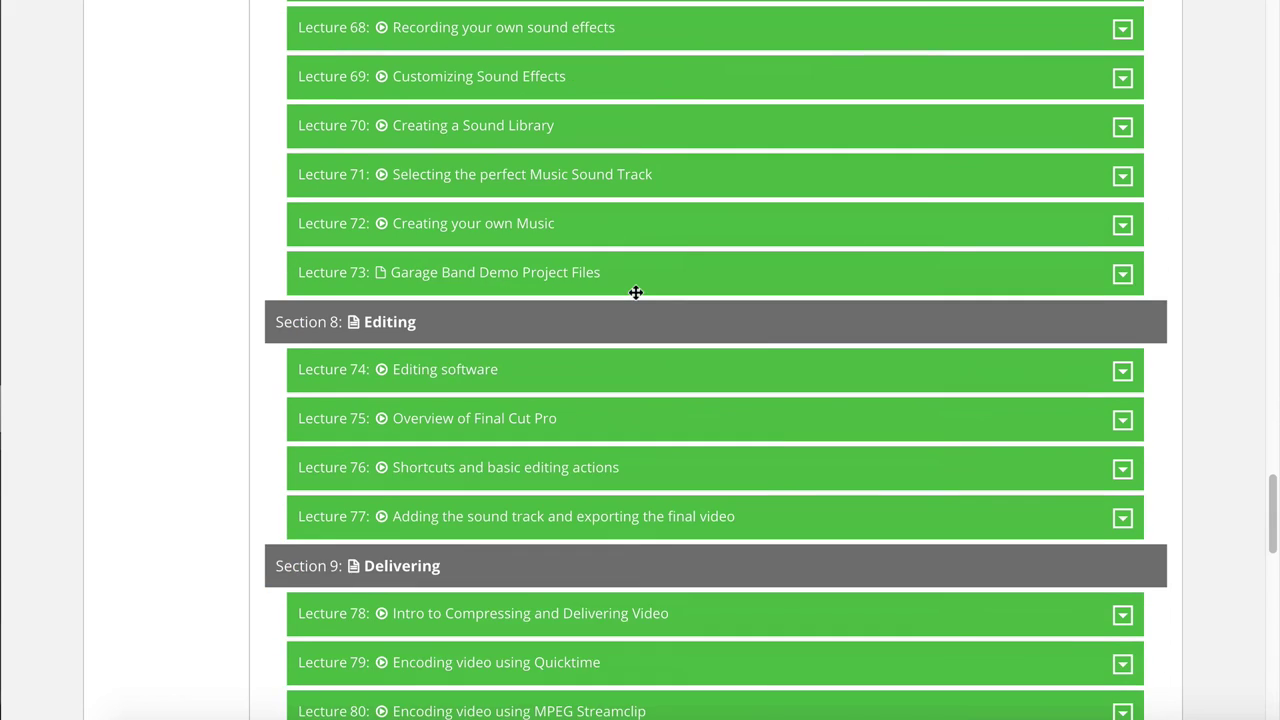
{"action": "scroll", "coordinate": [636, 292], "scroll_direction": "up", "scroll_amount": 4}
{"action": "scroll", "coordinate": [636, 292], "scroll_direction": "up", "scroll_amount": 6}
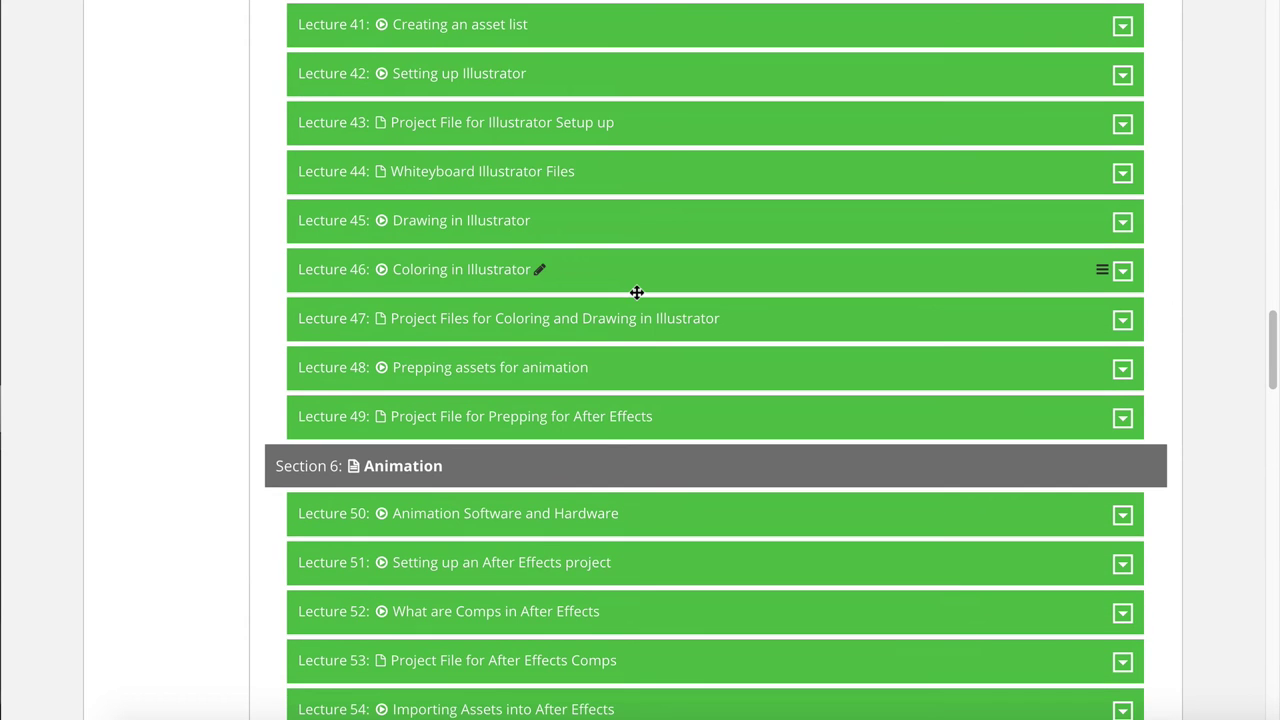
{"action": "scroll", "coordinate": [636, 292], "scroll_direction": "down", "scroll_amount": 20}
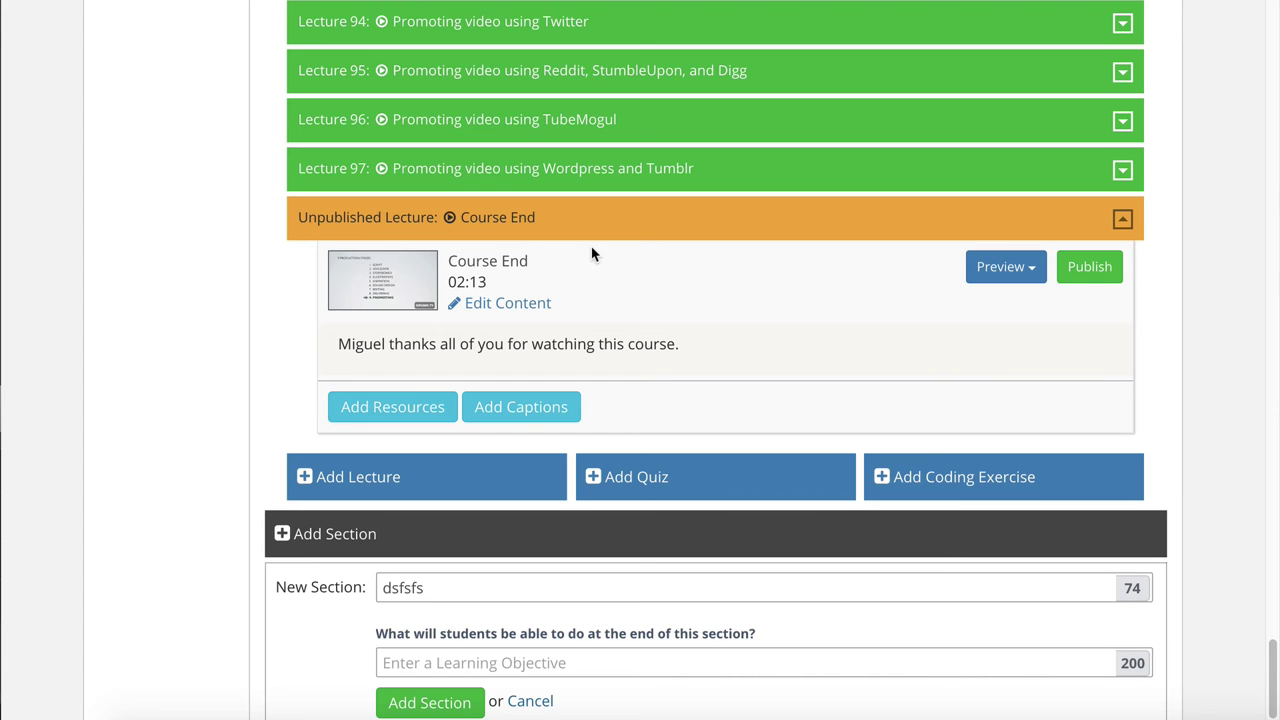
{"action": "scroll", "coordinate": [619, 270], "scroll_direction": "up", "scroll_amount": 10}
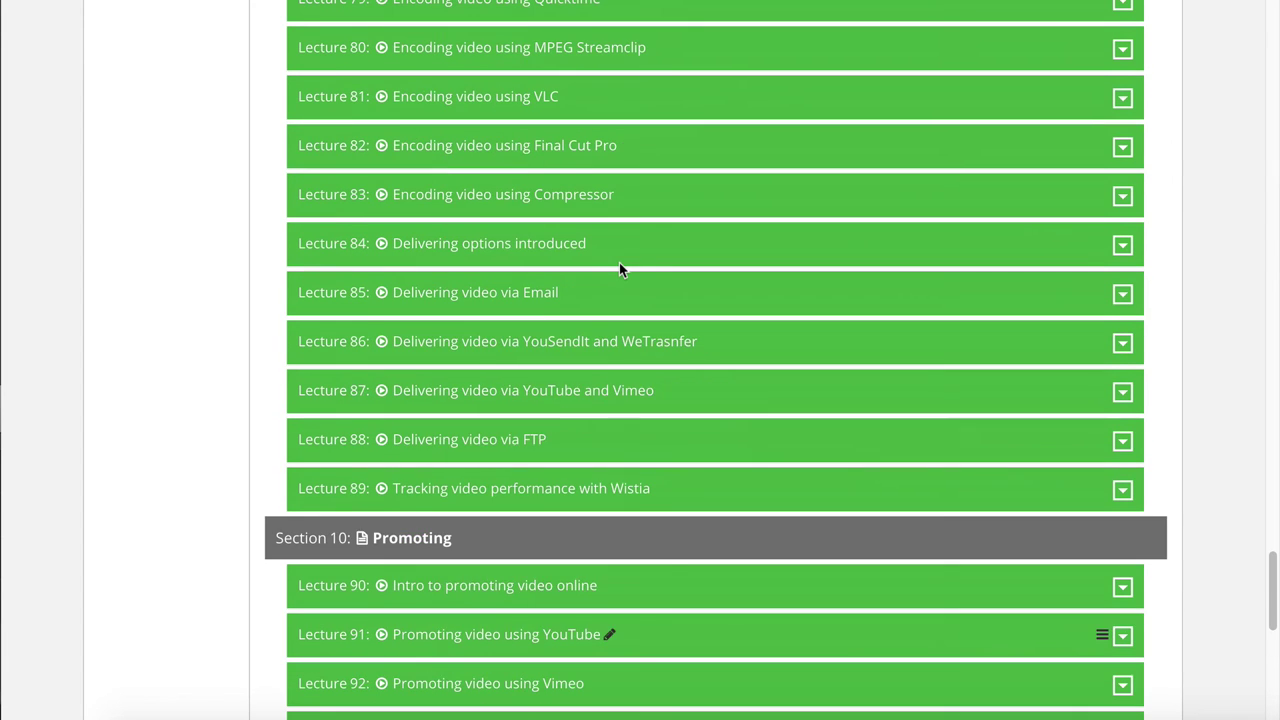
{"action": "scroll", "coordinate": [619, 264], "scroll_direction": "up", "scroll_amount": 10}
{"action": "scroll", "coordinate": [619, 264], "scroll_direction": "down", "scroll_amount": 20}
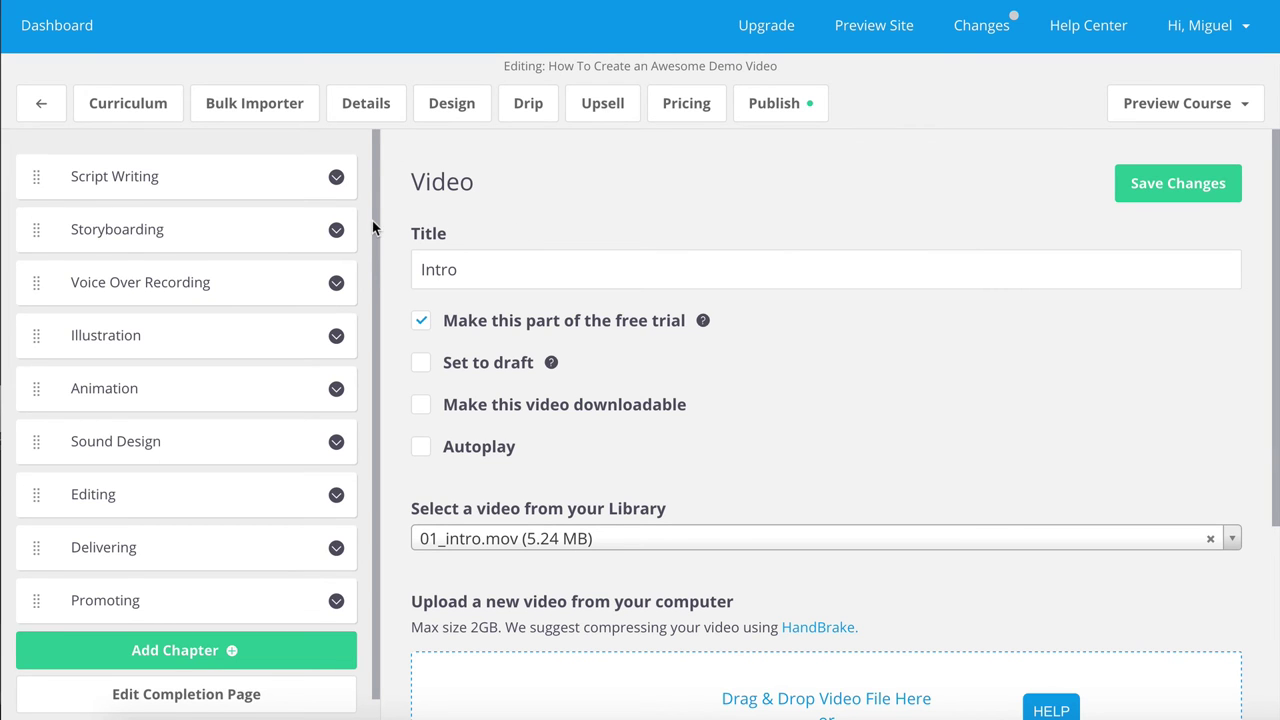
Switch to Thinkific's "How To Create an Awesome Demo Video" course and add and save a chapter titled "New Chapter" after Promoting.
{"action": "scroll", "coordinate": [375, 255], "scroll_direction": "down", "scroll_amount": 1}
{"action": "scroll", "coordinate": [377, 234], "scroll_direction": "up", "scroll_amount": 1}
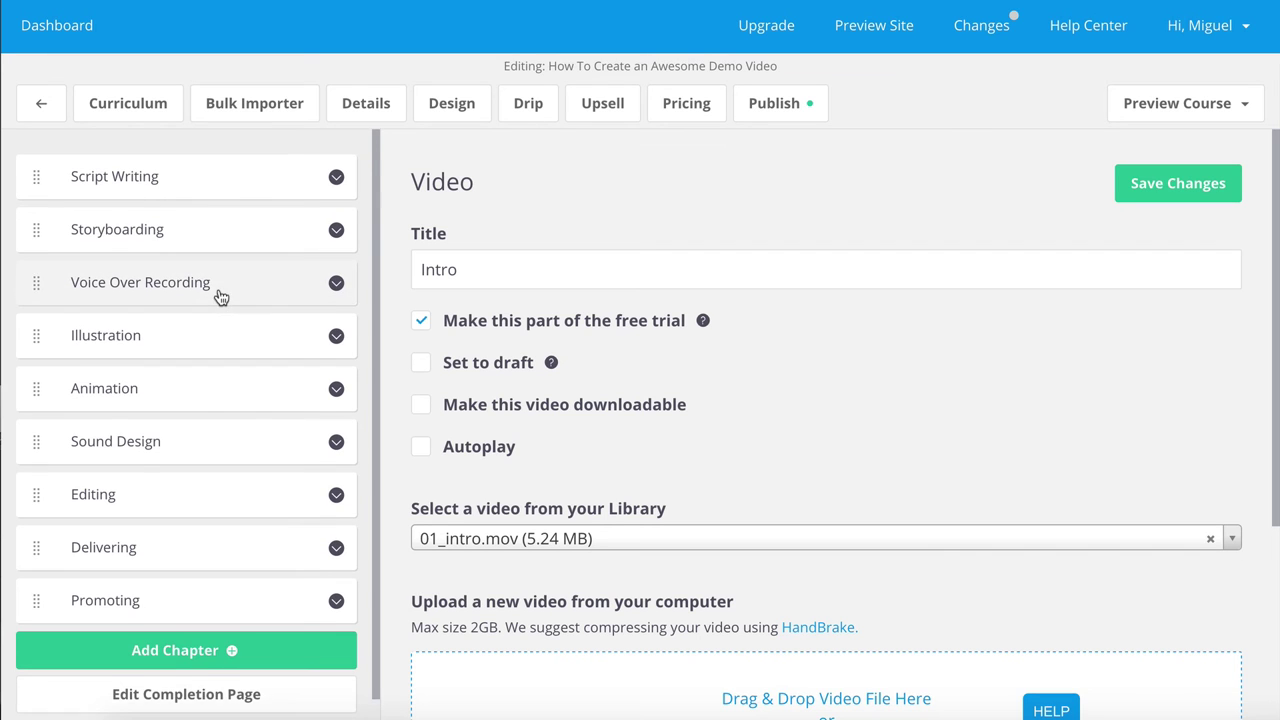
{"action": "scroll", "coordinate": [286, 450], "scroll_direction": "down", "scroll_amount": 1}
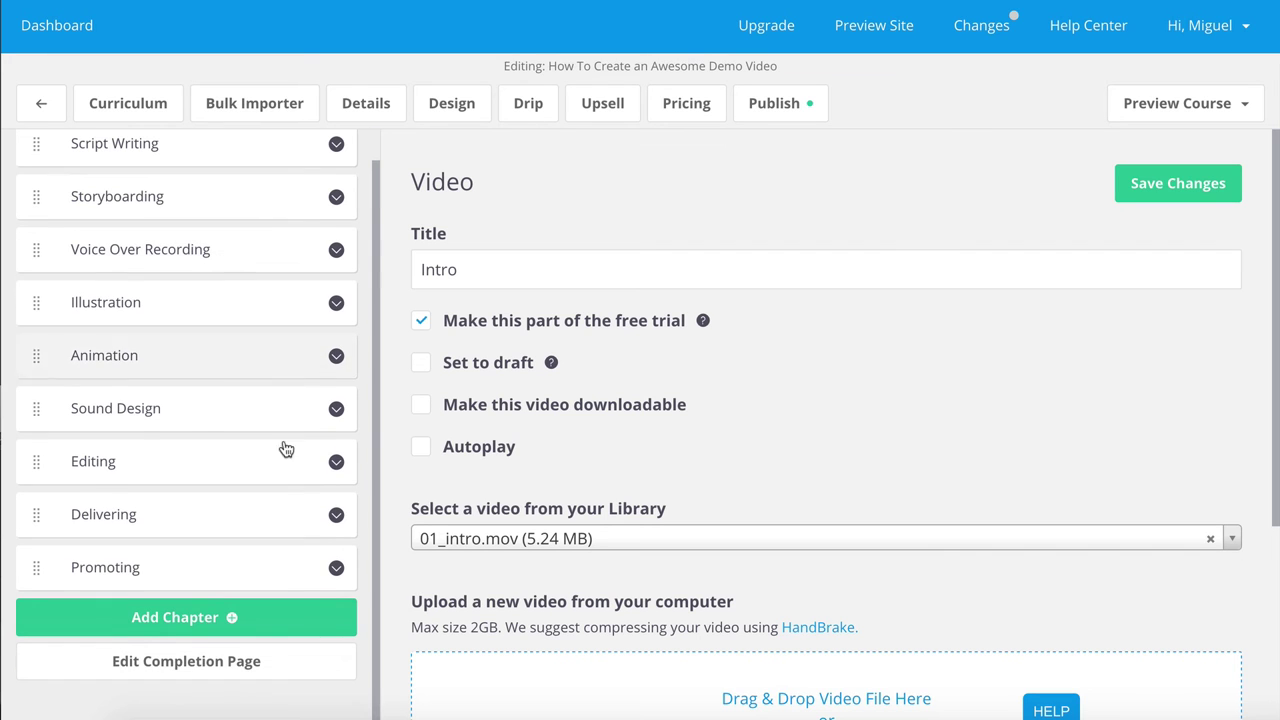
{"action": "left_click", "coordinate": [229, 622]}
{"action": "scroll", "coordinate": [231, 620], "scroll_direction": "down", "scroll_amount": 2}
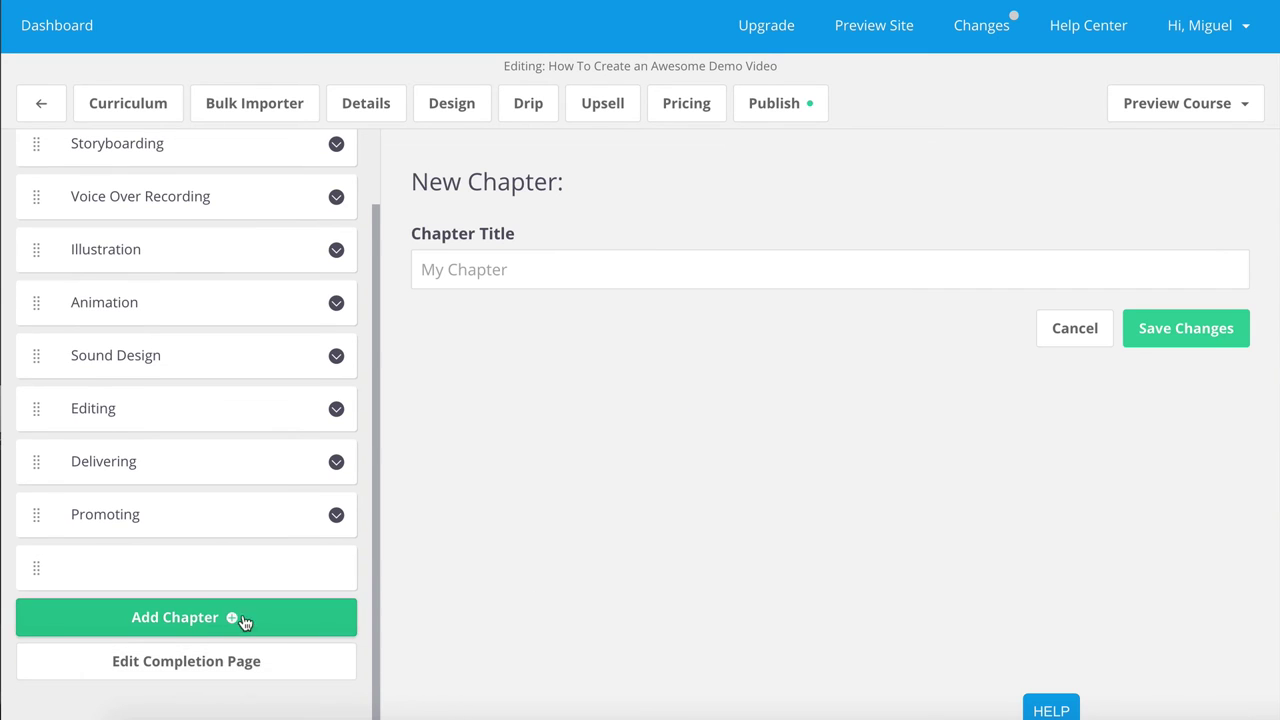
{"action": "left_click", "coordinate": [689, 262]}
{"action": "type", "text": "New Ch"}
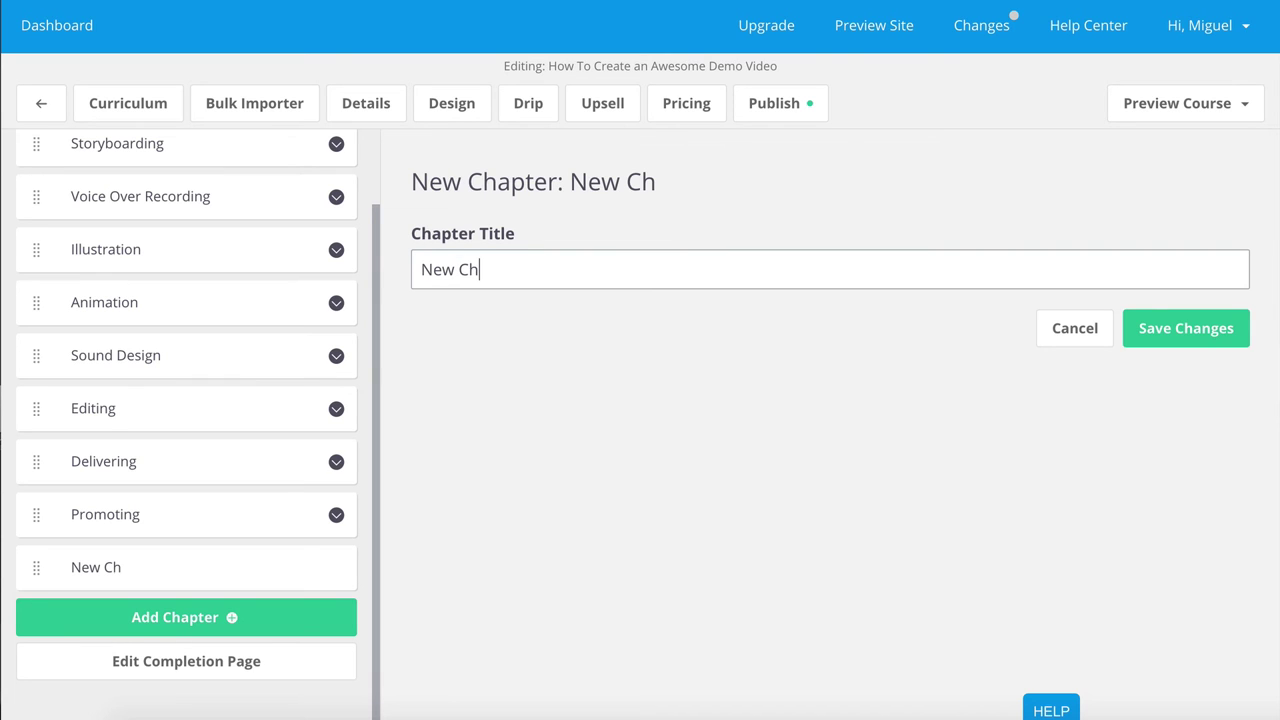
{"action": "type", "text": "apter"}
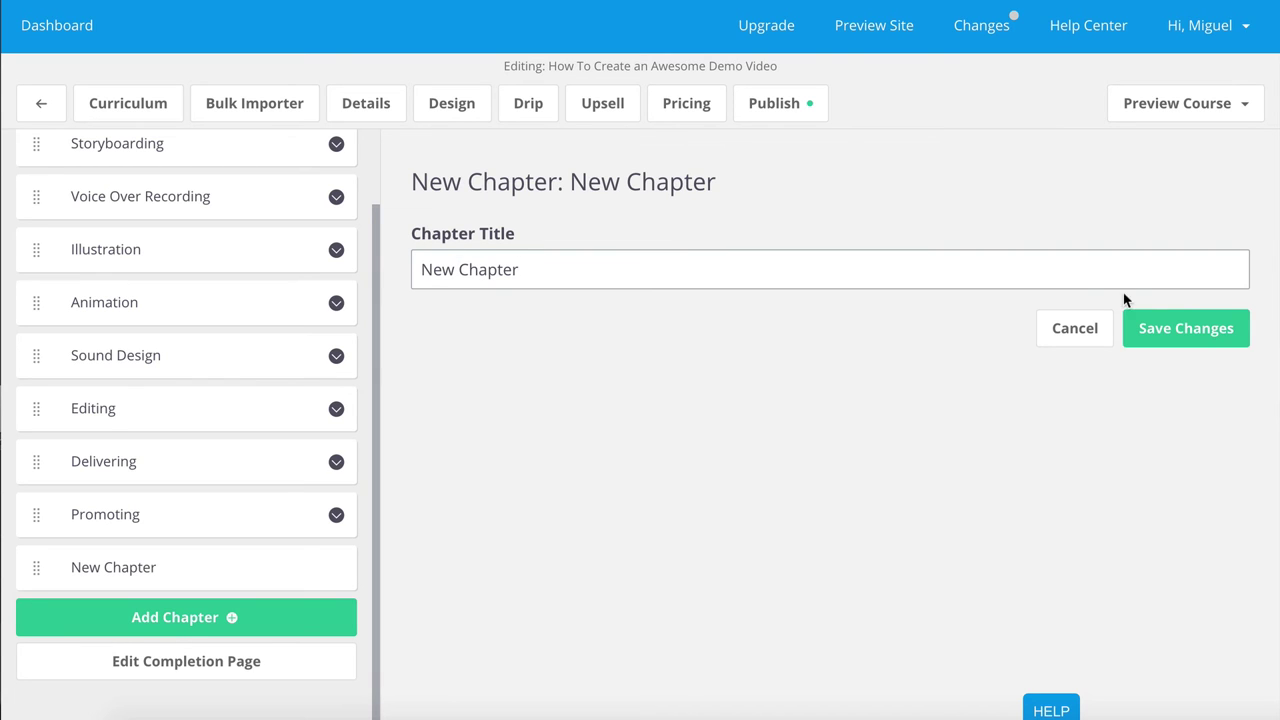
{"action": "left_click", "coordinate": [1160, 328]}
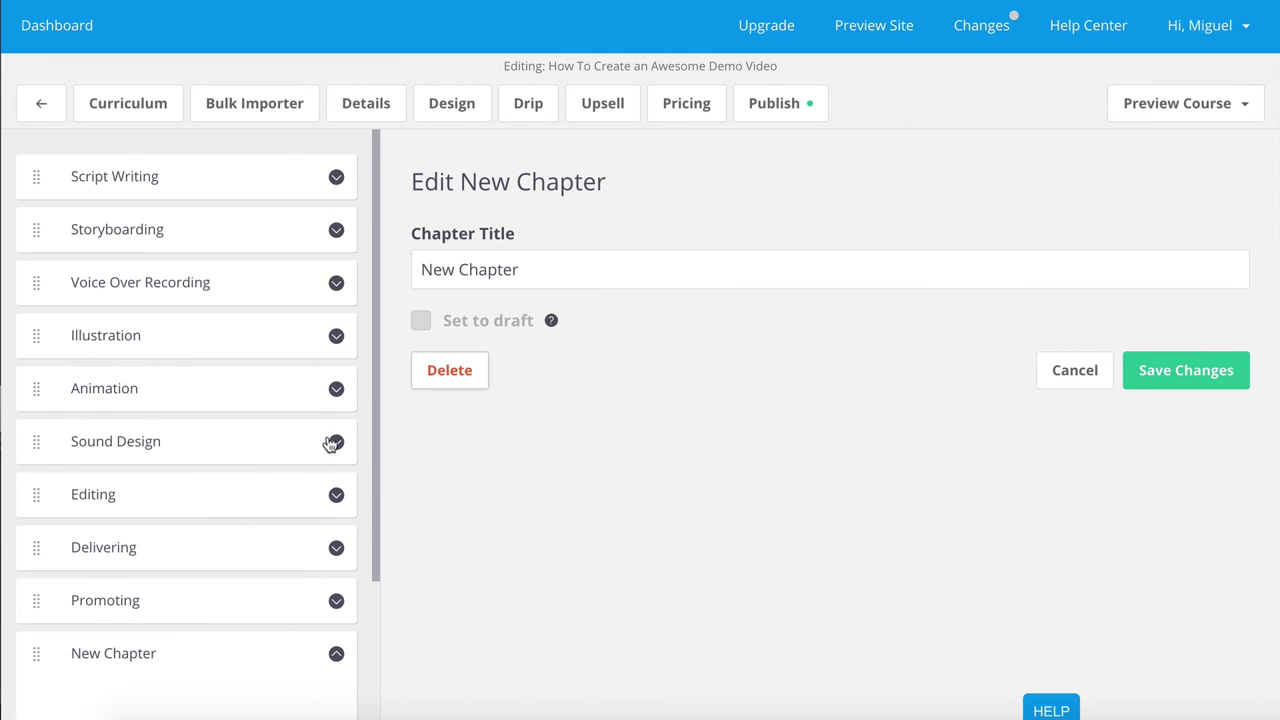
Open the content options for New Chapter and review the available content types.
{"action": "scroll", "coordinate": [209, 563], "scroll_direction": "down", "scroll_amount": 2}
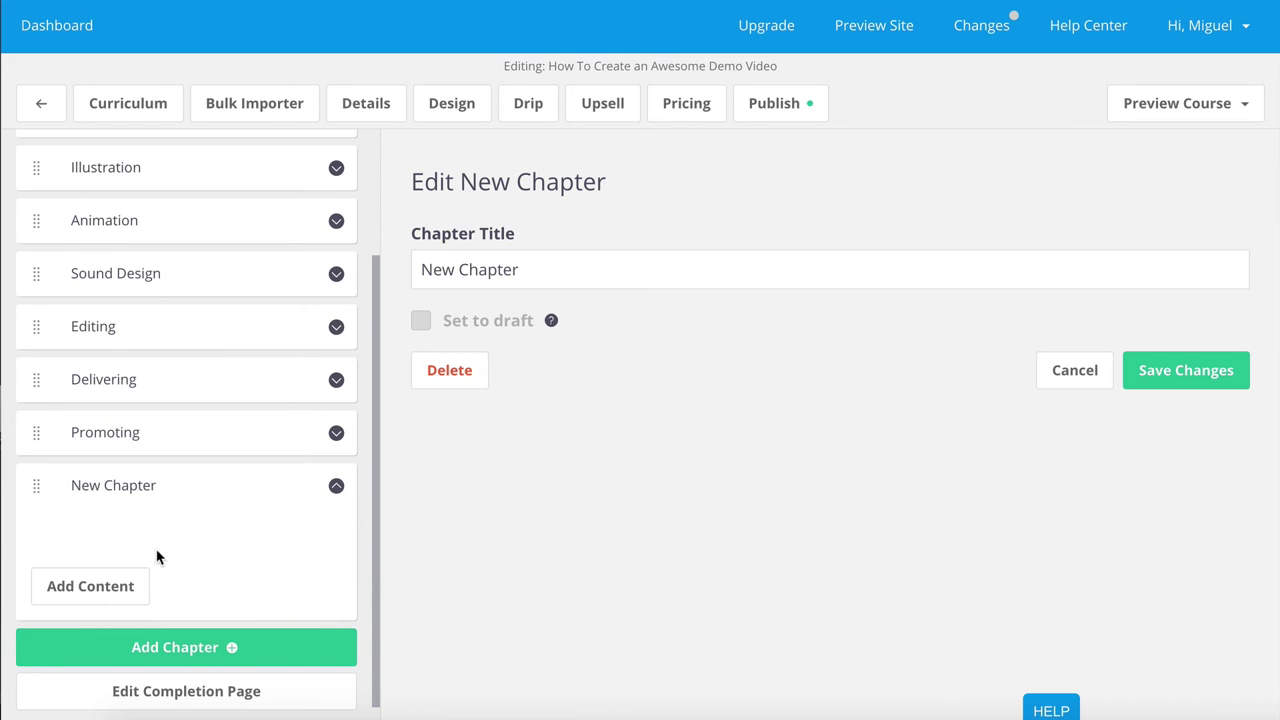
{"action": "left_click", "coordinate": [114, 589]}
{"action": "scroll", "coordinate": [200, 570], "scroll_direction": "down", "scroll_amount": 2}
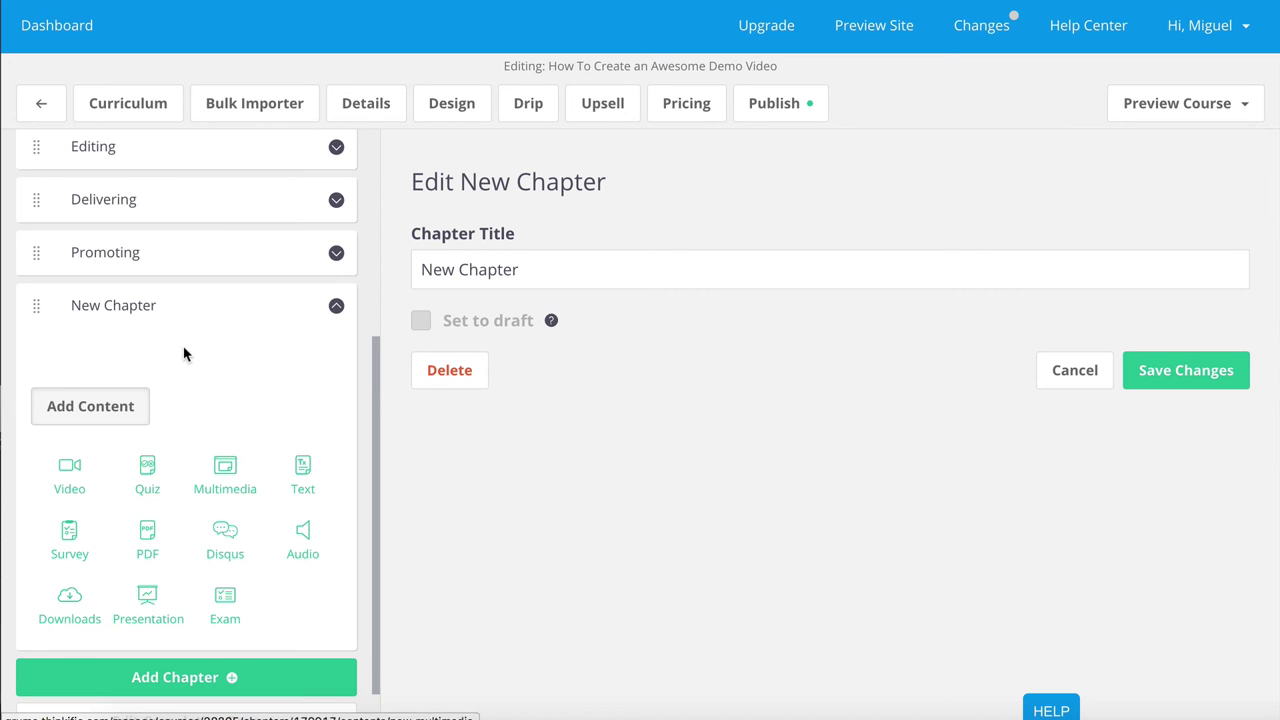
{"action": "scroll", "coordinate": [198, 382], "scroll_direction": "up", "scroll_amount": 4}
{"action": "scroll", "coordinate": [206, 387], "scroll_direction": "down", "scroll_amount": 4}
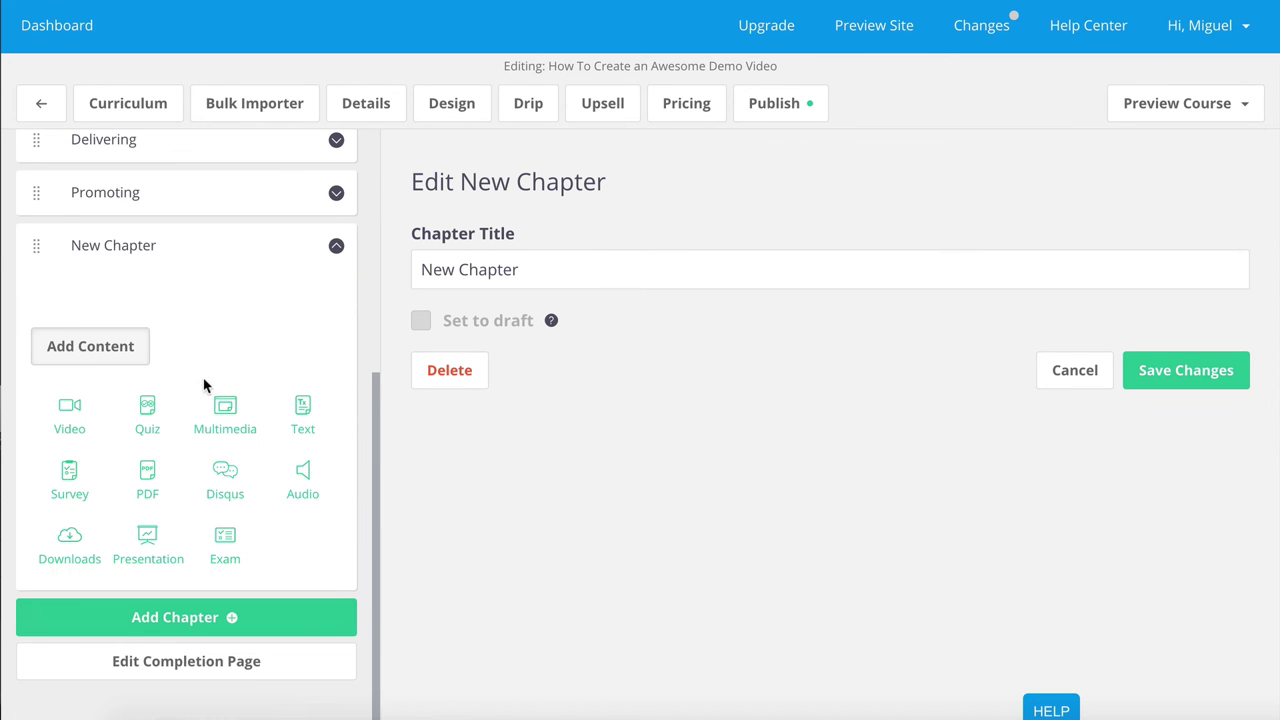
{"action": "scroll", "coordinate": [206, 391], "scroll_direction": "up", "scroll_amount": 3}
{"action": "scroll", "coordinate": [211, 392], "scroll_direction": "down", "scroll_amount": 3}
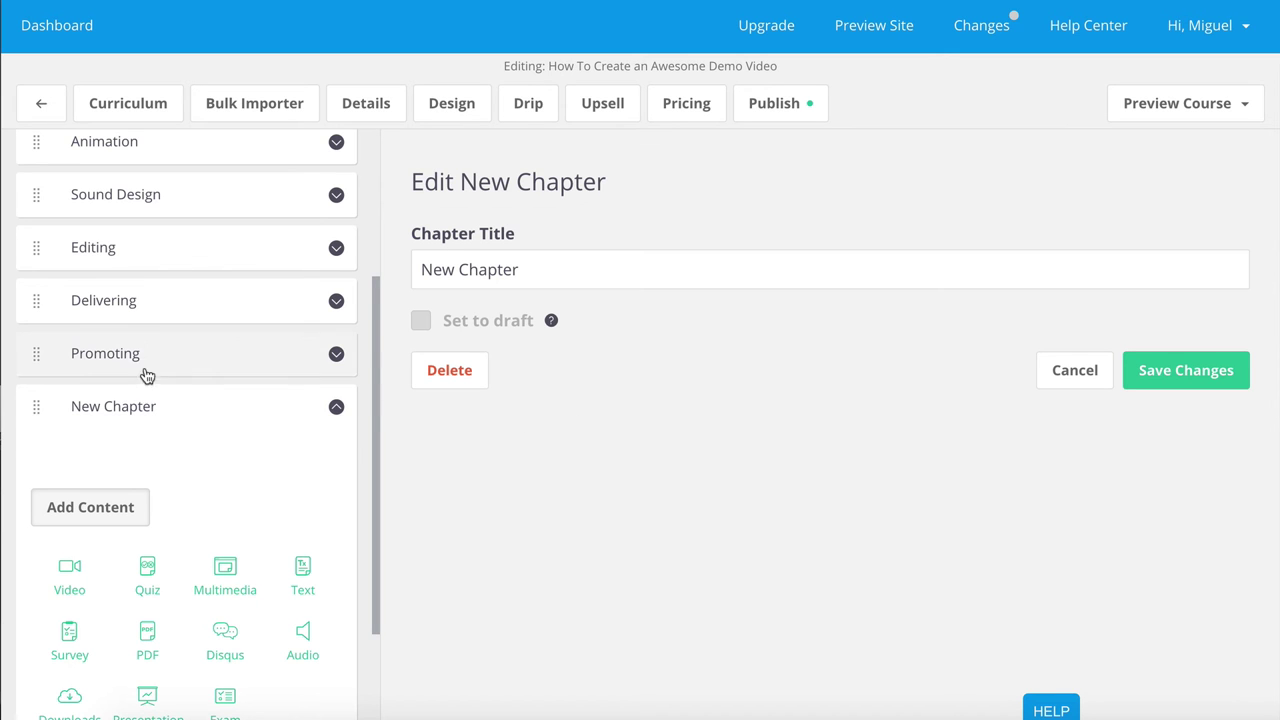
Expand the Promoting chapter and open its "Promoting with Vimeo" video for editing.
{"action": "left_click", "coordinate": [47, 360]}
{"action": "left_click", "coordinate": [337, 354]}
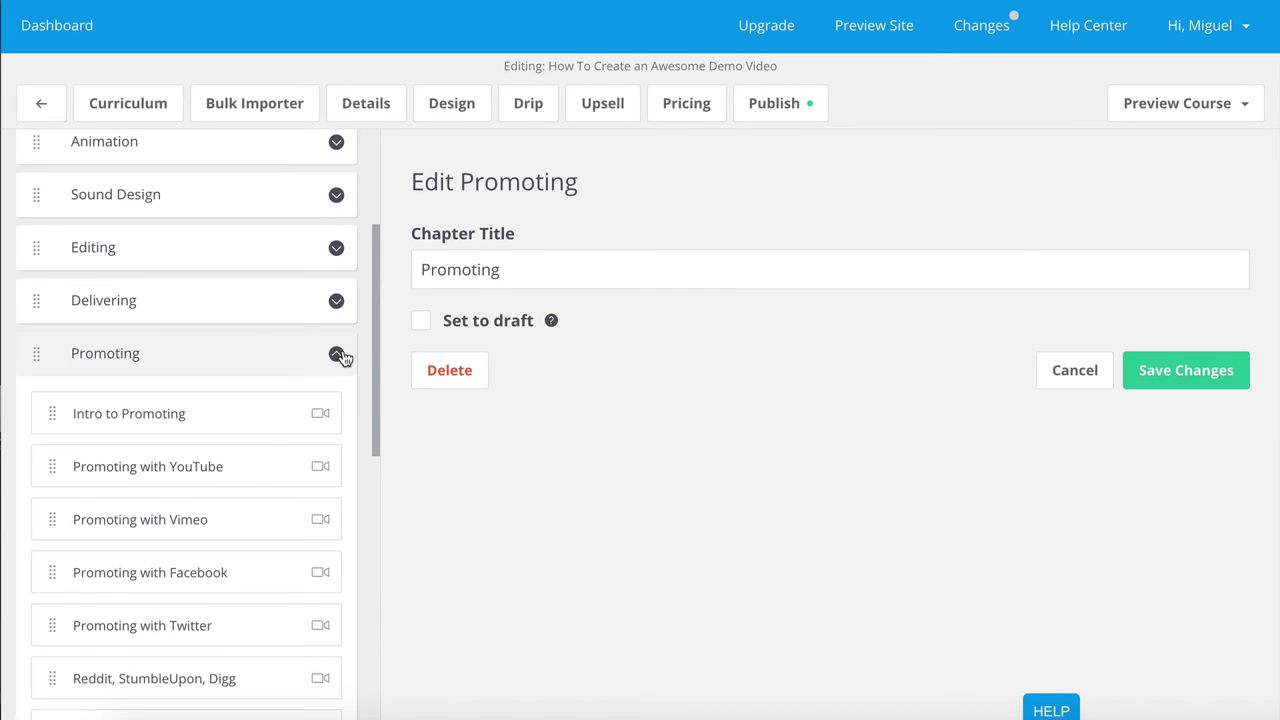
{"action": "scroll", "coordinate": [251, 417], "scroll_direction": "down", "scroll_amount": 2}
{"action": "left_click", "coordinate": [150, 432]}
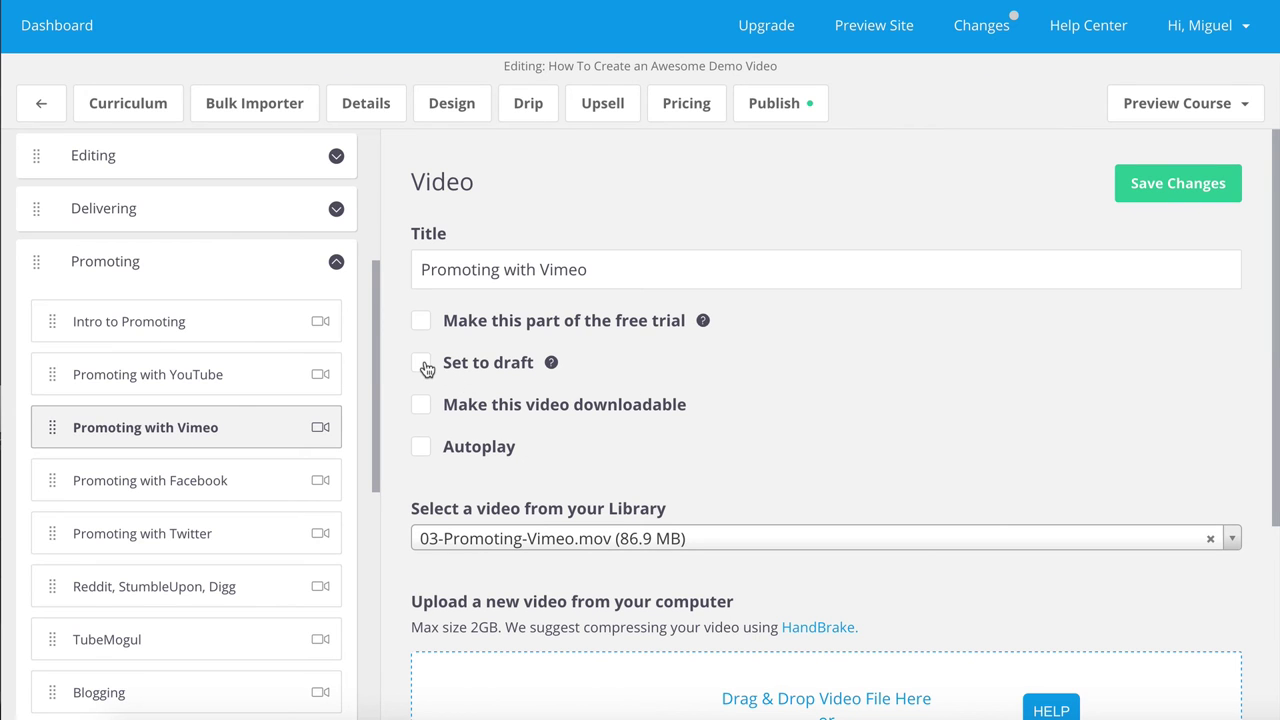
Set the "Promoting with Vimeo" video to draft, check its draft marker, and clear the draft setting again.
{"action": "left_click", "coordinate": [422, 365]}
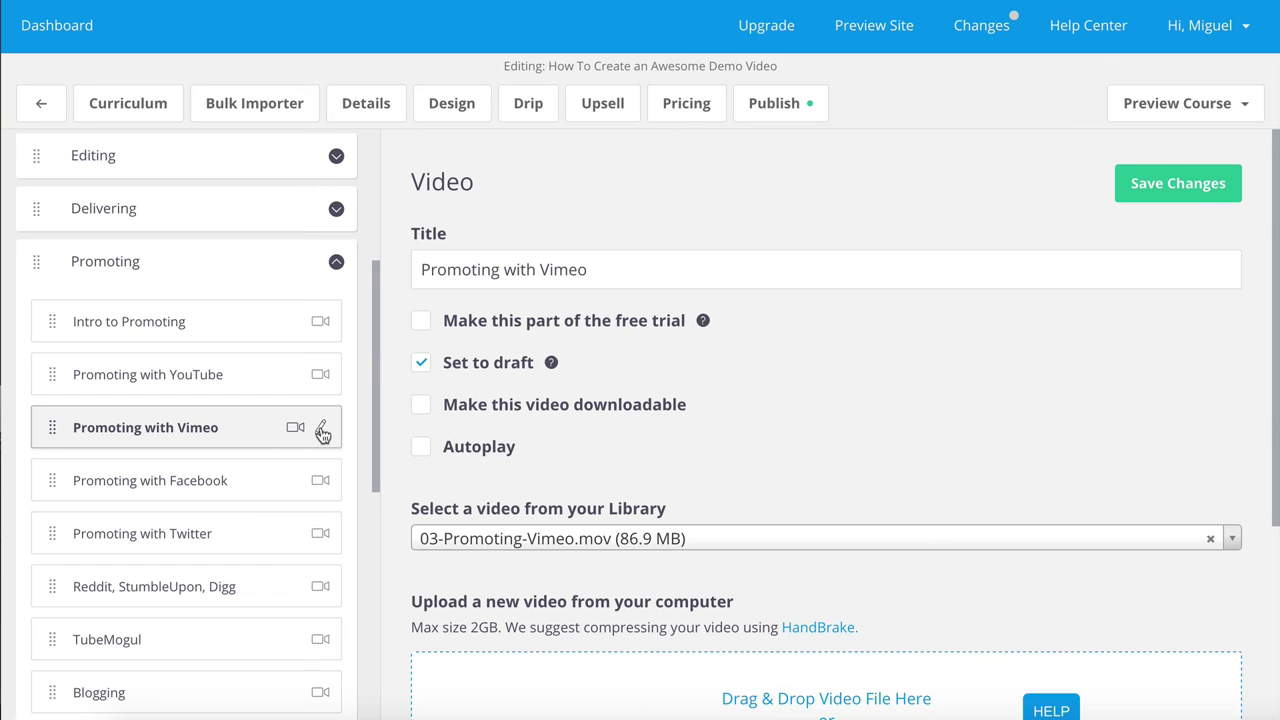
{"action": "mouse_move", "coordinate": [326, 432]}
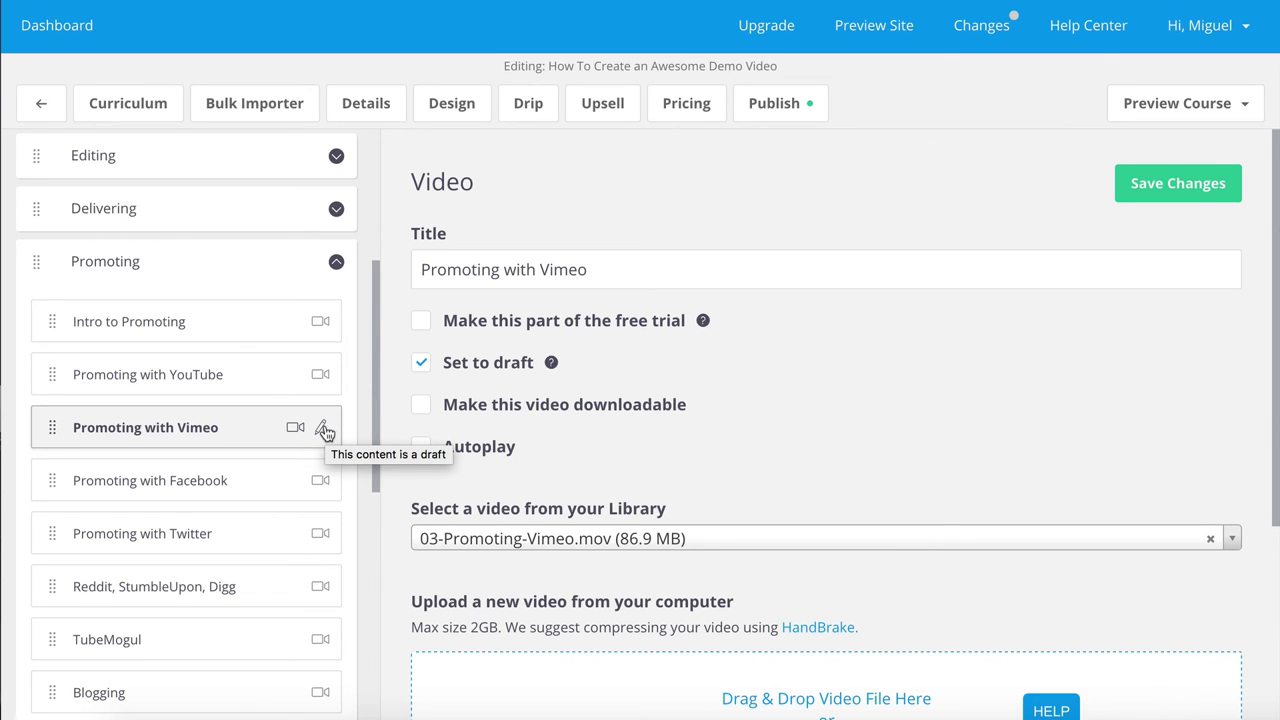
{"action": "left_click", "coordinate": [421, 363]}
Collapse New Chapter and review the order of the chapters and the videos inside Promoting.
{"action": "scroll", "coordinate": [280, 450], "scroll_direction": "down", "scroll_amount": 5}
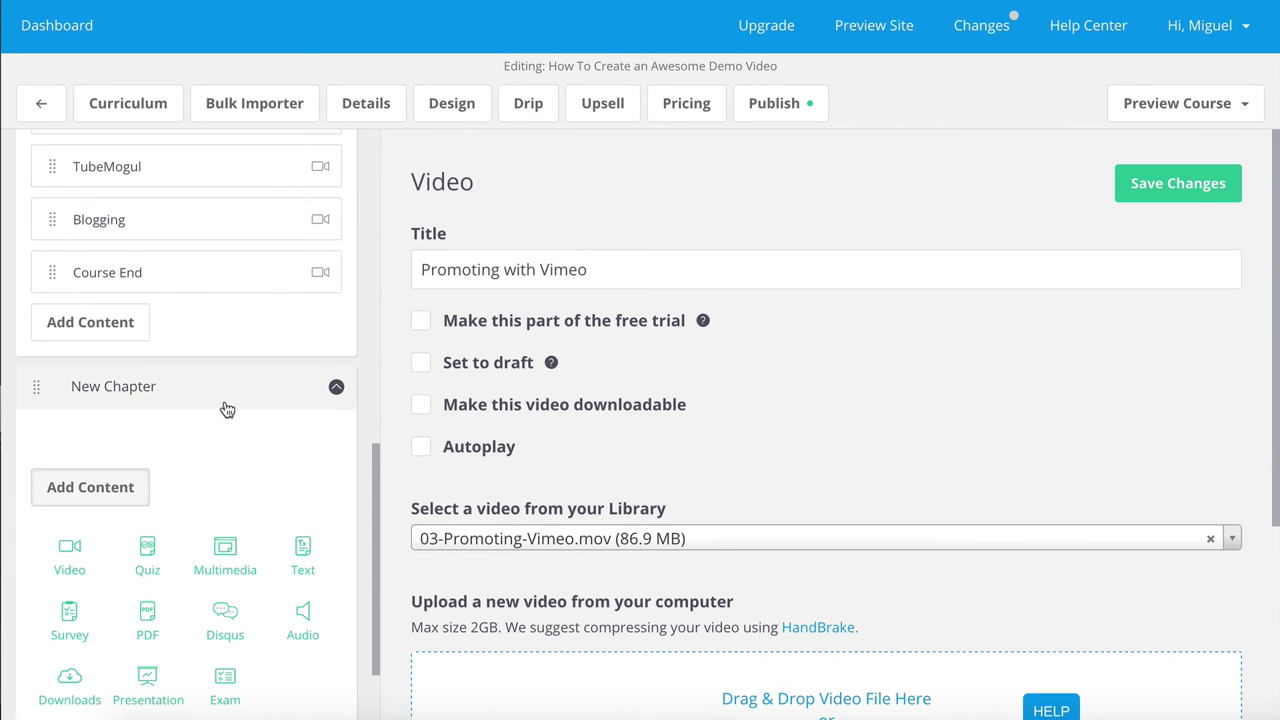
{"action": "left_click", "coordinate": [336, 387]}
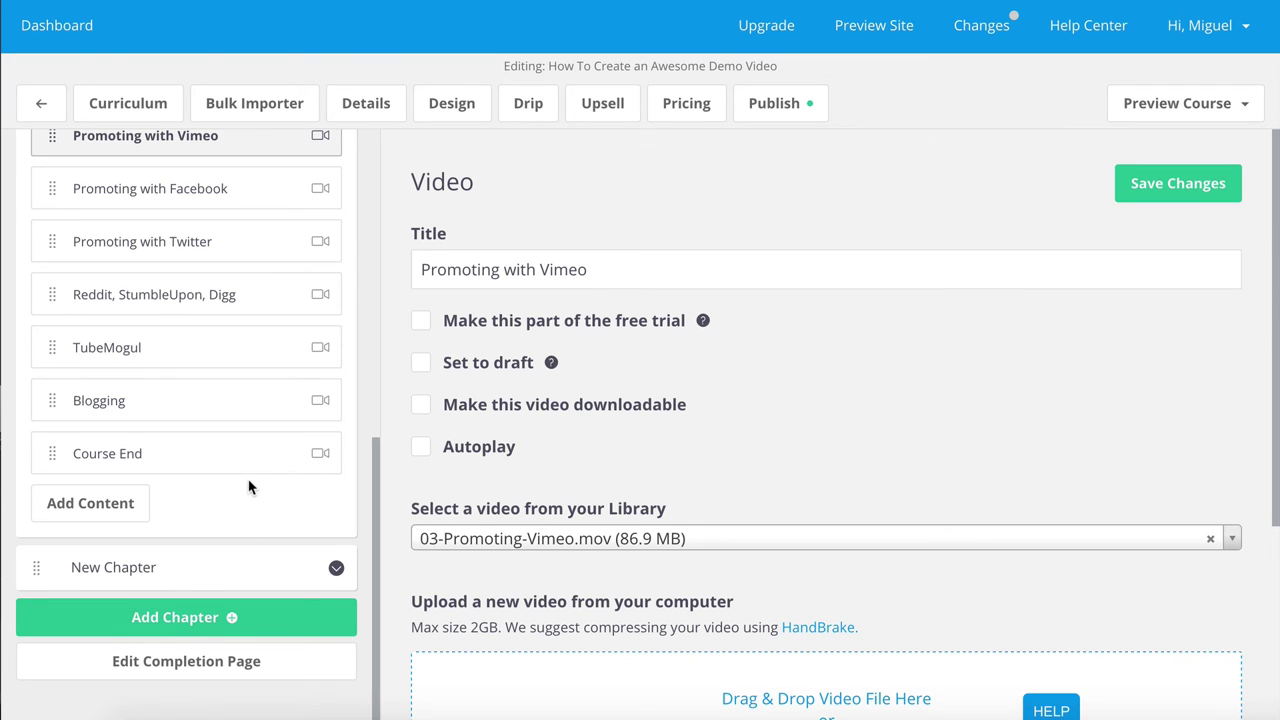
{"action": "scroll", "coordinate": [250, 497], "scroll_direction": "up", "scroll_amount": 5}
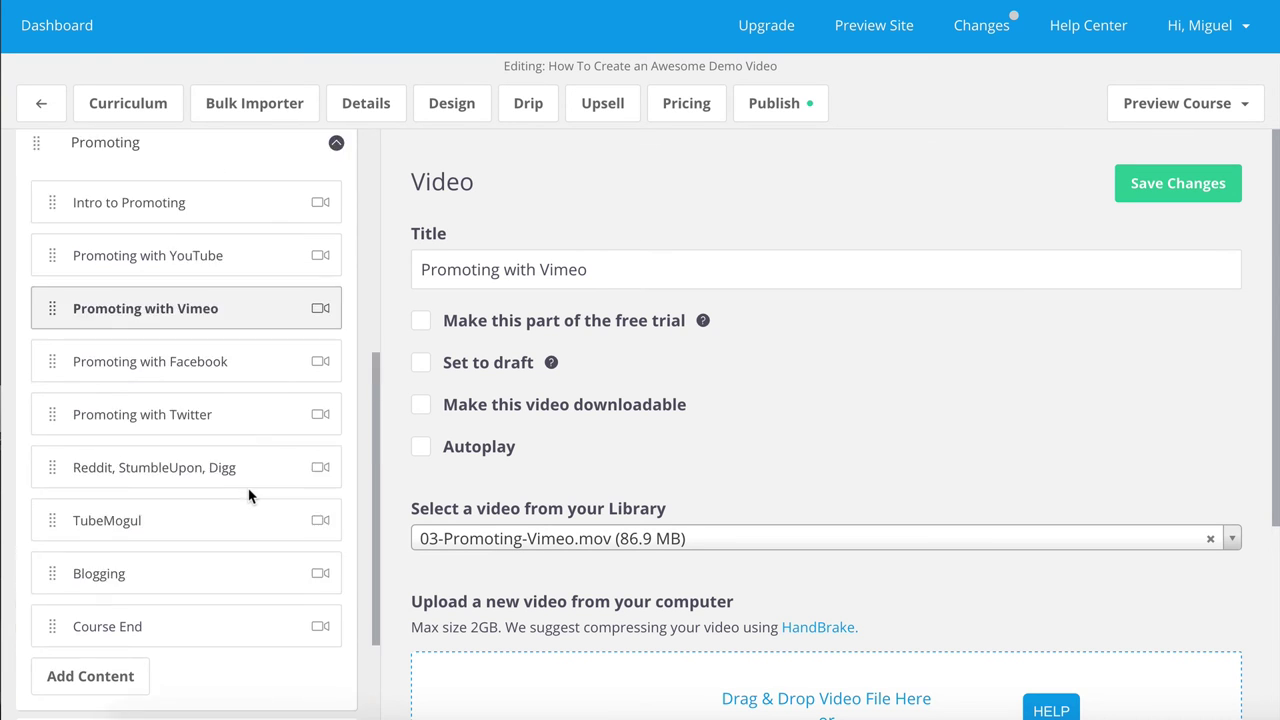
{"action": "scroll", "coordinate": [249, 495], "scroll_direction": "up", "scroll_amount": 2}
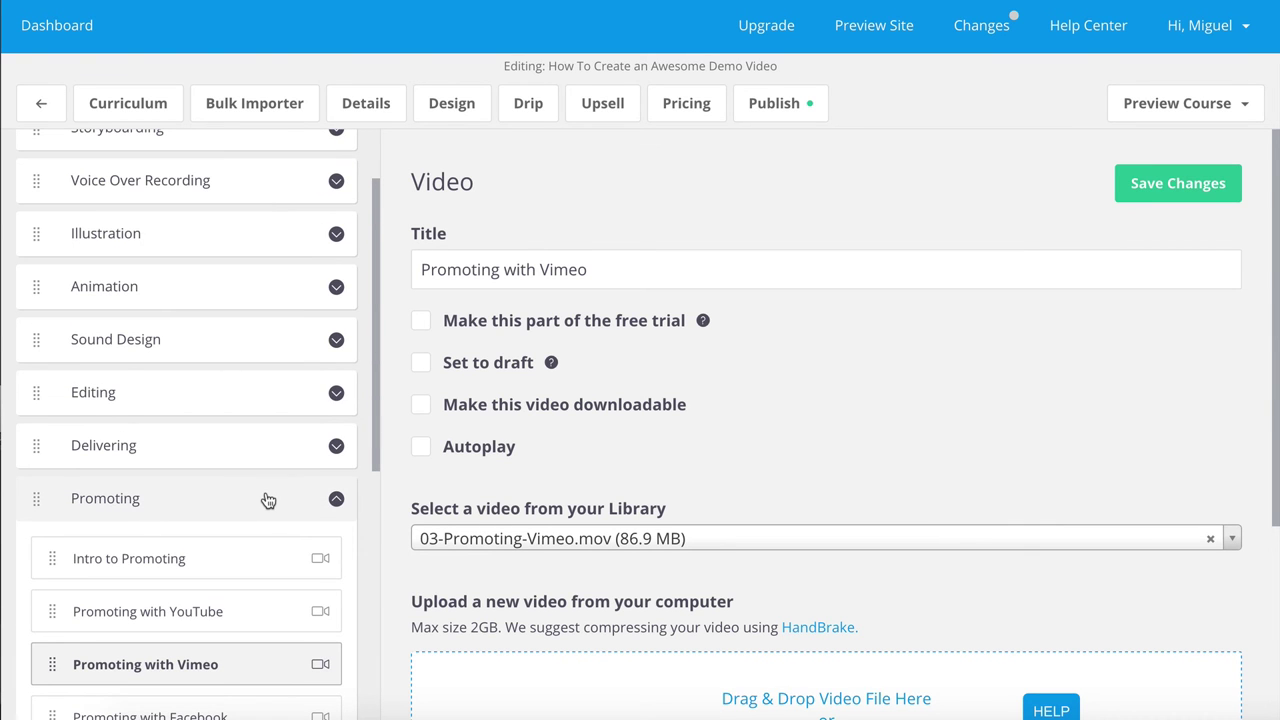
{"action": "scroll", "coordinate": [234, 503], "scroll_direction": "down", "scroll_amount": 5}
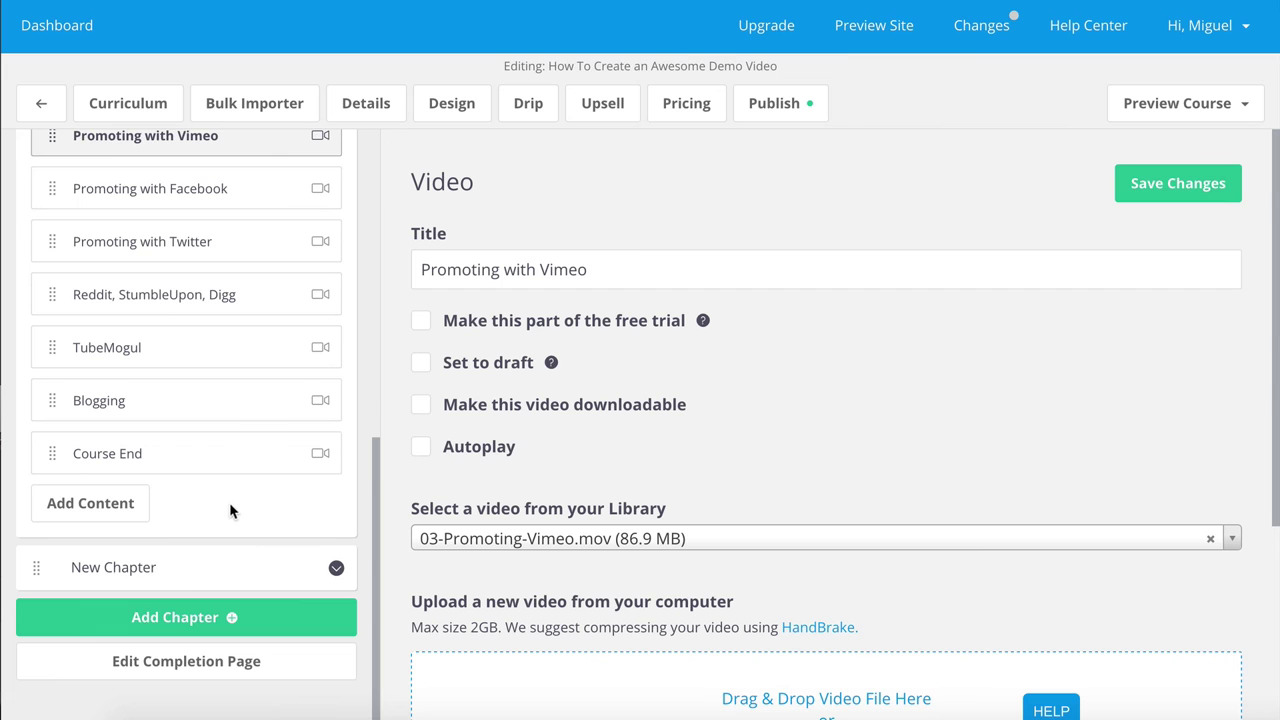
{"action": "scroll", "coordinate": [231, 508], "scroll_direction": "up", "scroll_amount": 5}
{"action": "scroll", "coordinate": [186, 449], "scroll_direction": "up", "scroll_amount": 2}
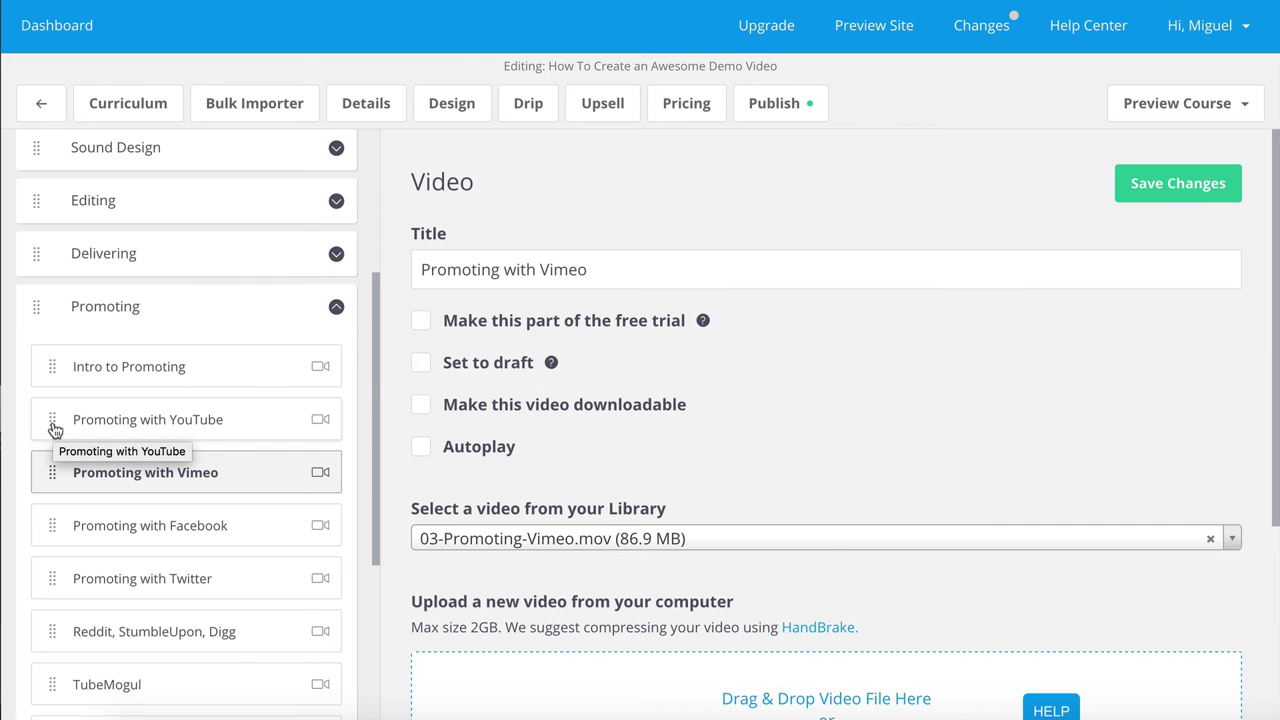
Try to reorder the "Intro to Promoting" and "Promoting with YouTube" videos within the Promoting chapter.
{"action": "left_click_drag", "start_coordinate": [52, 427], "coordinate": [53, 401]}
{"action": "left_click_drag", "start_coordinate": [55, 377], "coordinate": [48, 427]}
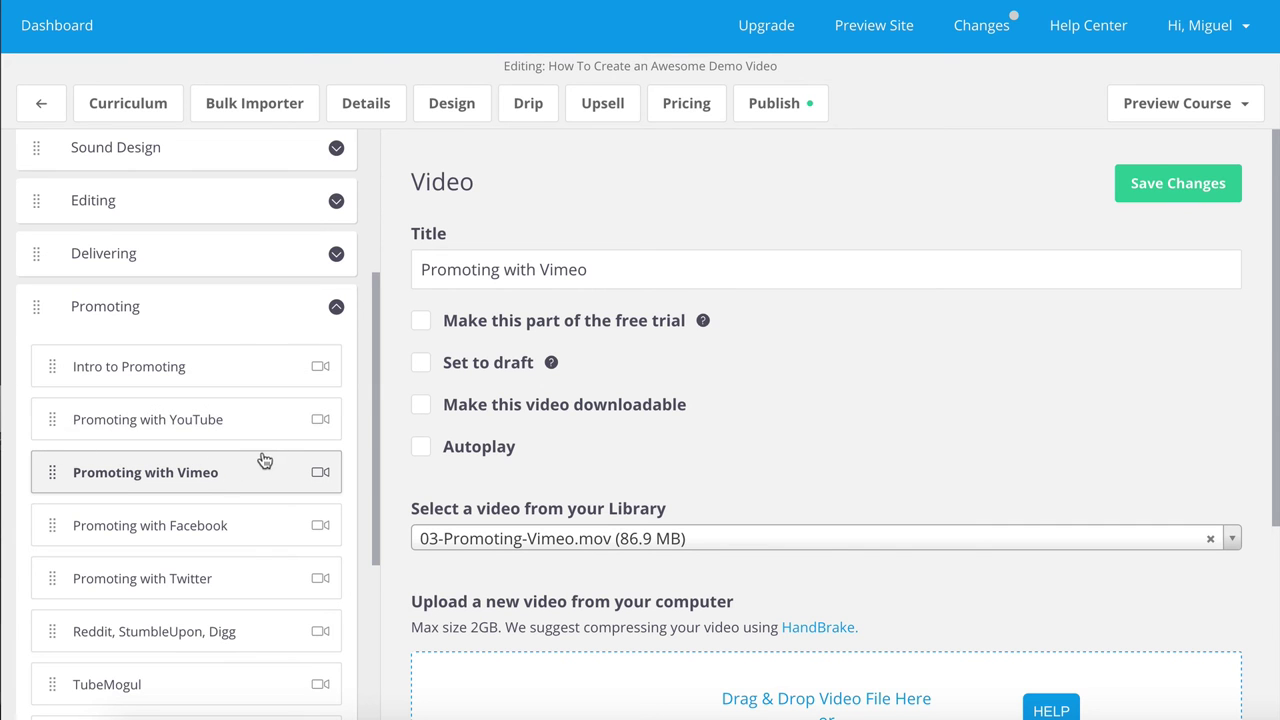
{"action": "scroll", "coordinate": [260, 460], "scroll_direction": "down", "scroll_amount": 4}
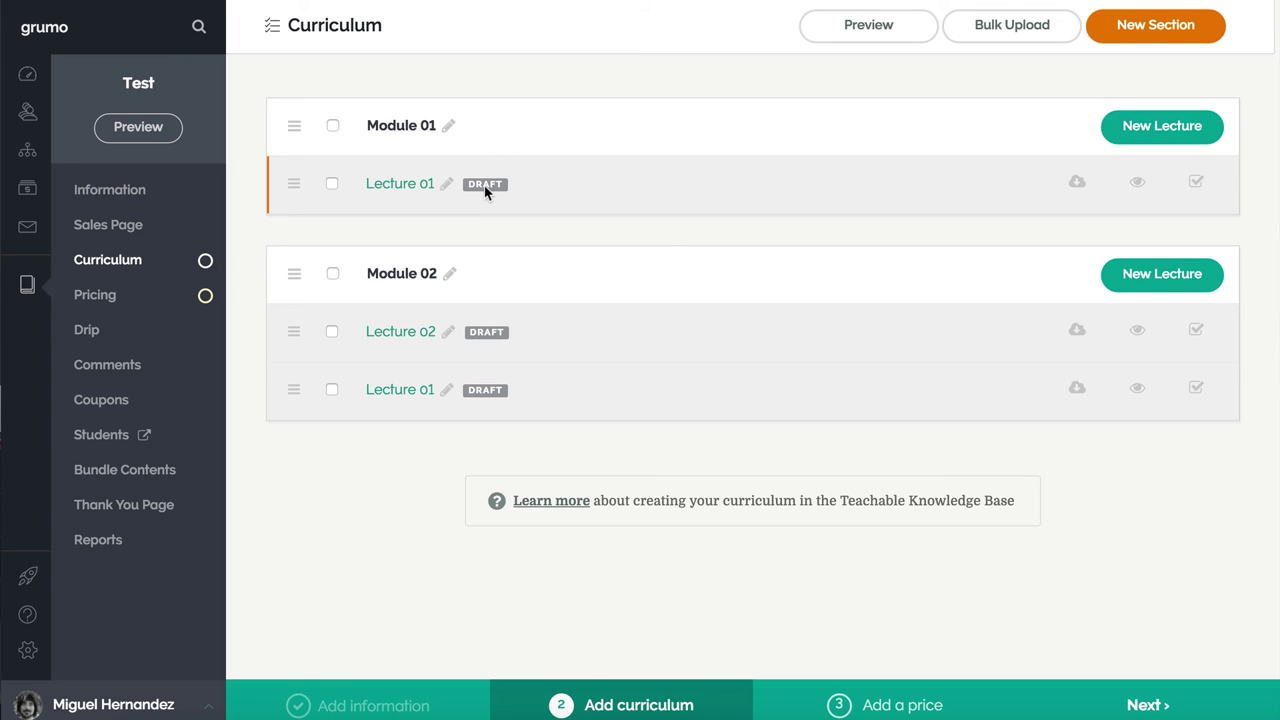
In Teachable's Test course, open Lecture 01 of Module 01, add the text "sdfsfsfsf" and publish the lecture.
{"action": "left_click", "coordinate": [690, 184]}
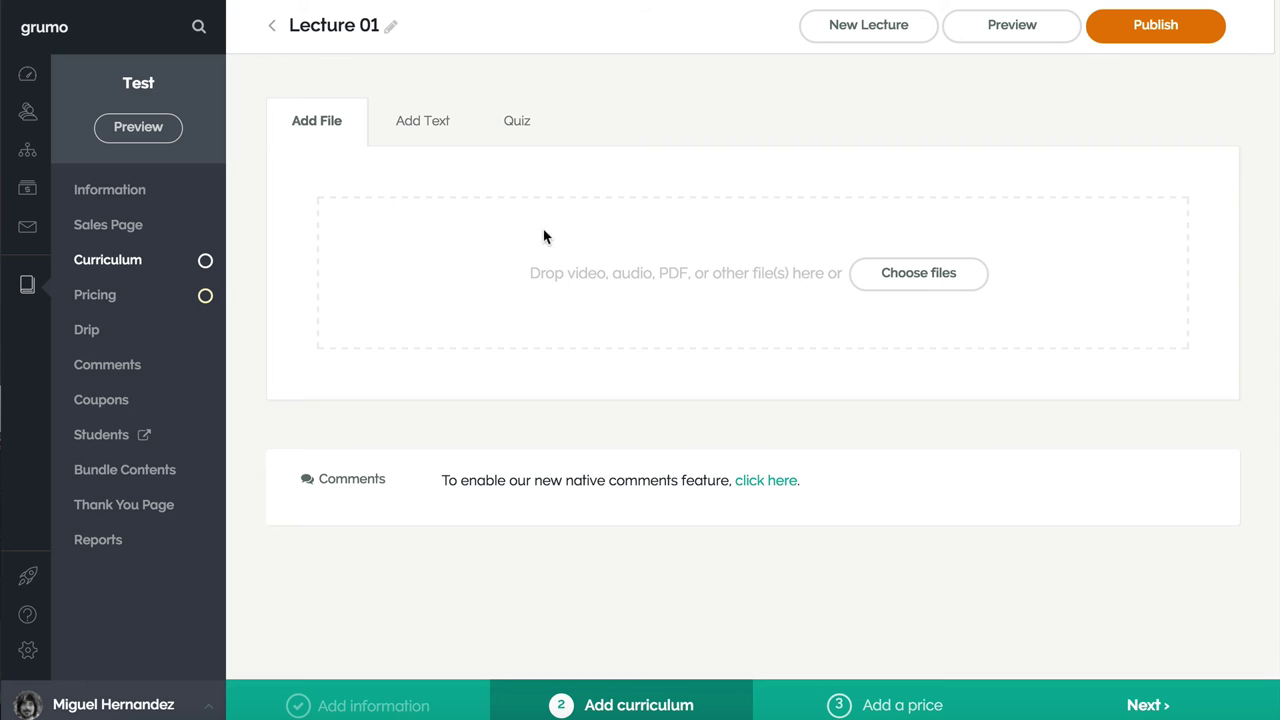
{"action": "left_click", "coordinate": [442, 138]}
{"action": "left_click", "coordinate": [457, 254]}
{"action": "type", "text": "sdfsfsfsf"}
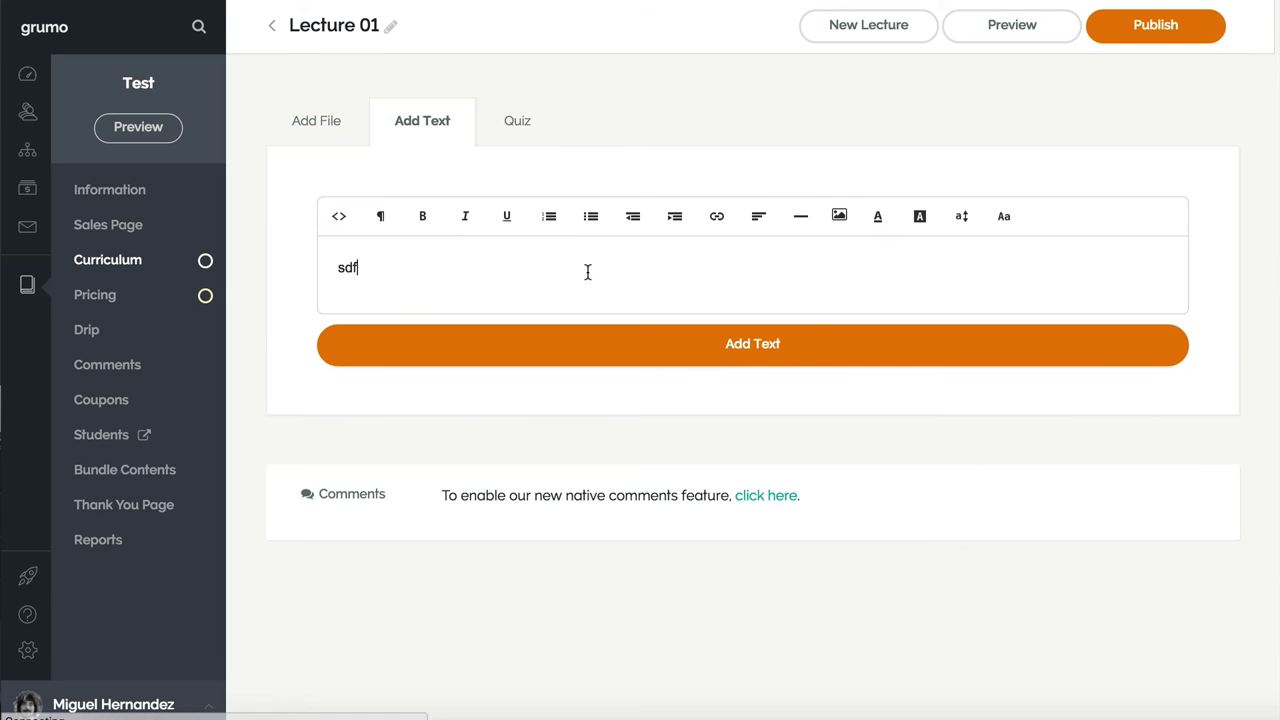
{"action": "left_click", "coordinate": [791, 346]}
{"action": "left_click", "coordinate": [1120, 36]}
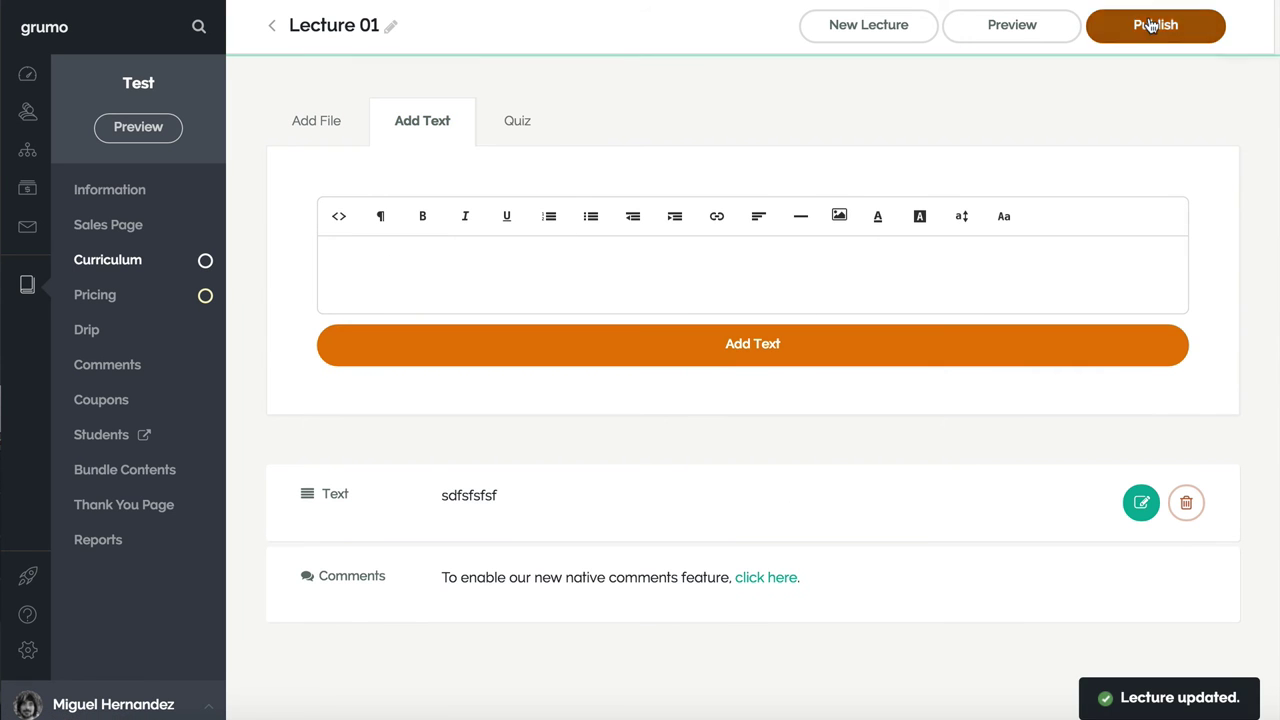
Return to the Test course curriculum and move Lecture 02 below Lecture 01 in Module 02.
{"action": "left_click", "coordinate": [275, 30]}
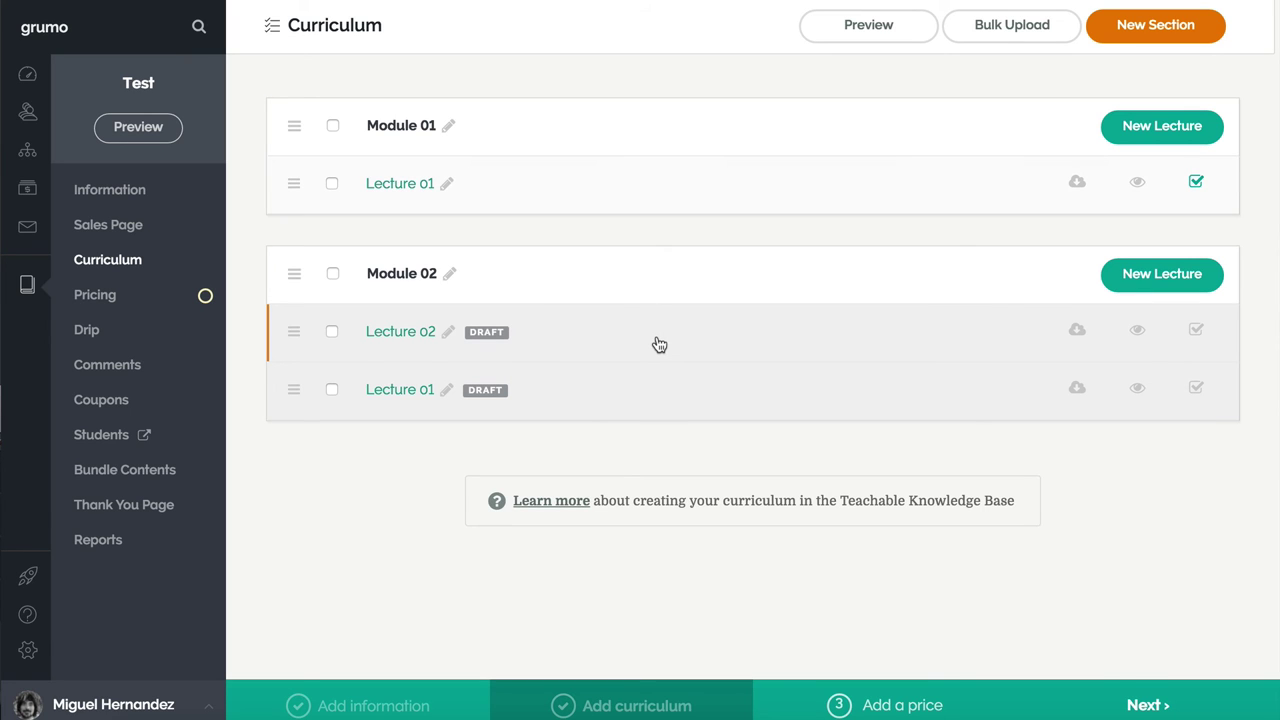
{"action": "mouse_move", "coordinate": [295, 329]}
{"action": "left_mouse_down"}
{"action": "mouse_move", "coordinate": [291, 189]}
{"action": "mouse_move", "coordinate": [289, 350]}
{"action": "left_mouse_up"}
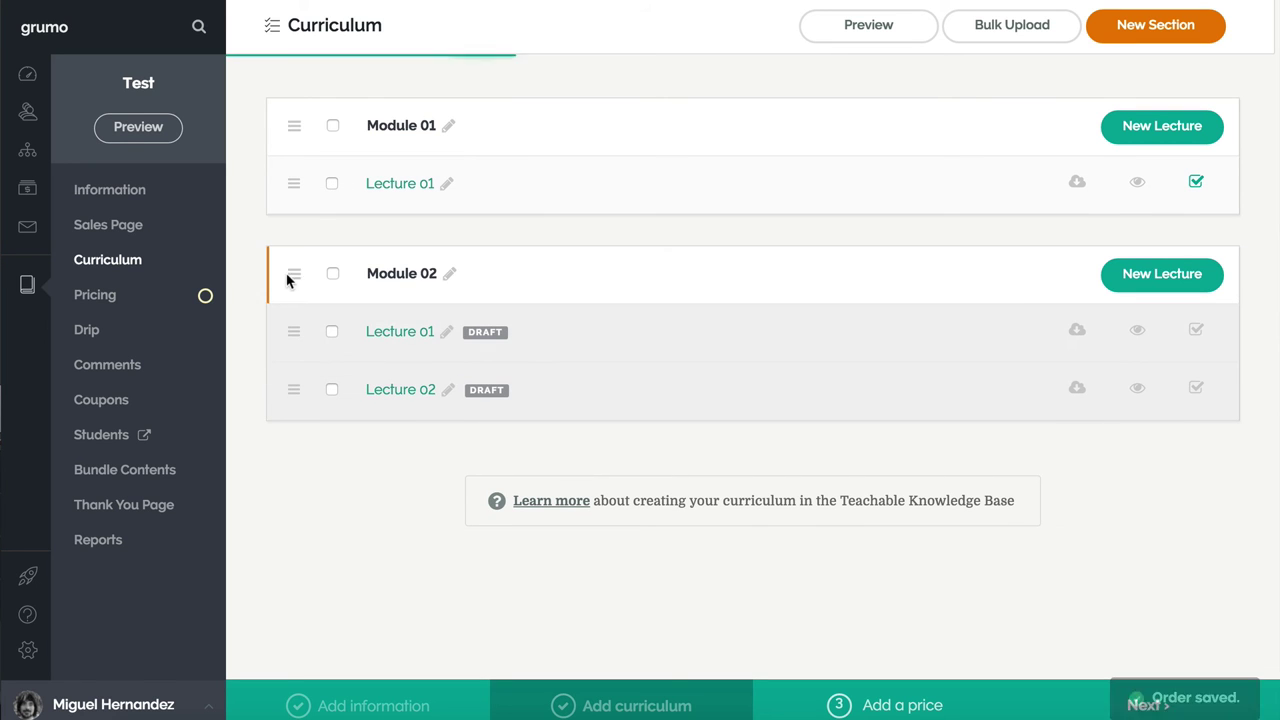
{"action": "mouse_move", "coordinate": [295, 276]}
{"action": "left_mouse_down"}
{"action": "mouse_move", "coordinate": [300, 126]}
{"action": "mouse_move", "coordinate": [306, 360]}
{"action": "mouse_move", "coordinate": [308, 277]}
{"action": "left_mouse_up"}
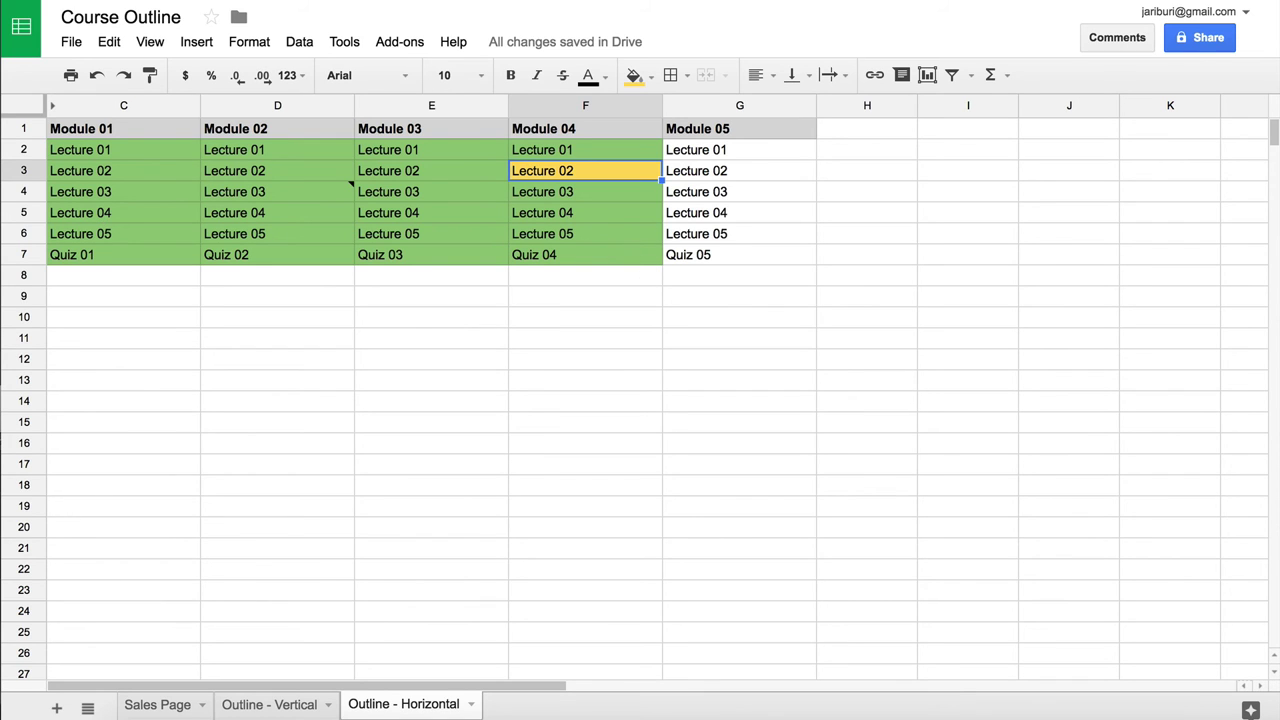
In the Course Outline spreadsheet's horizontal outline, check the note attached to Lecture 03 of Module 02.
{"action": "left_click", "coordinate": [563, 233]}
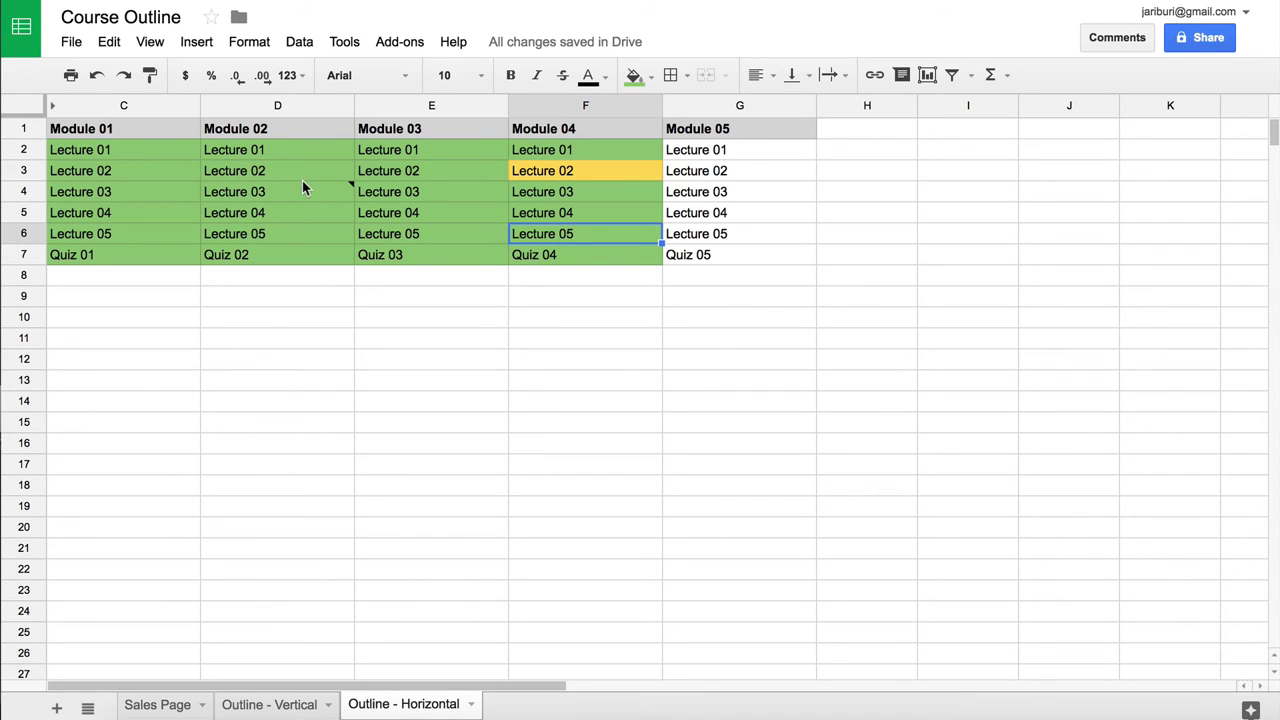
{"action": "left_click", "coordinate": [345, 193]}
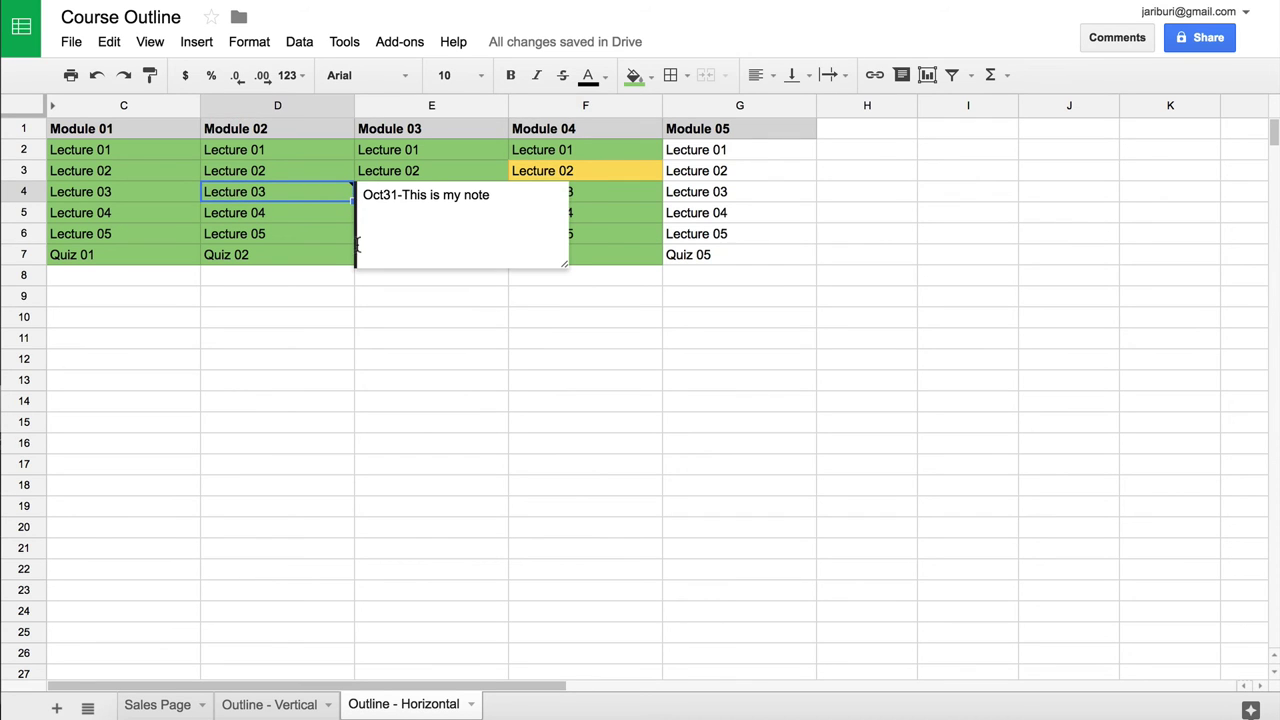
{"action": "left_click", "coordinate": [576, 200]}
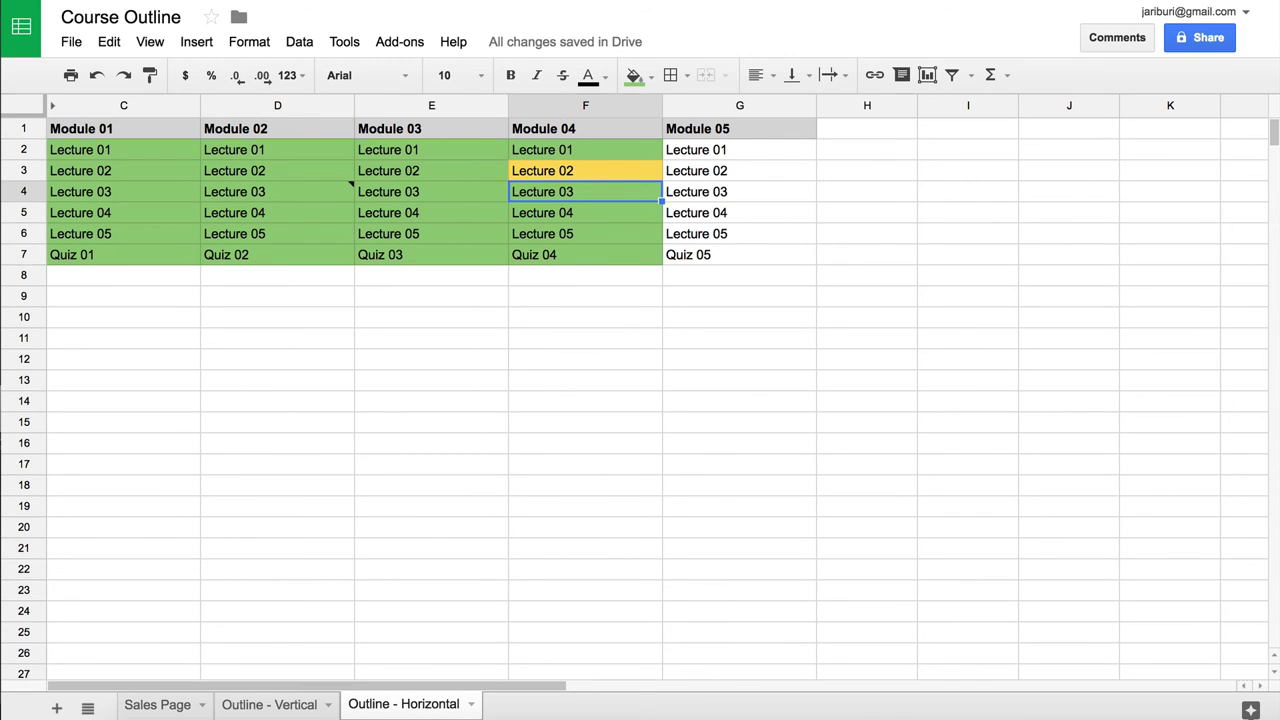
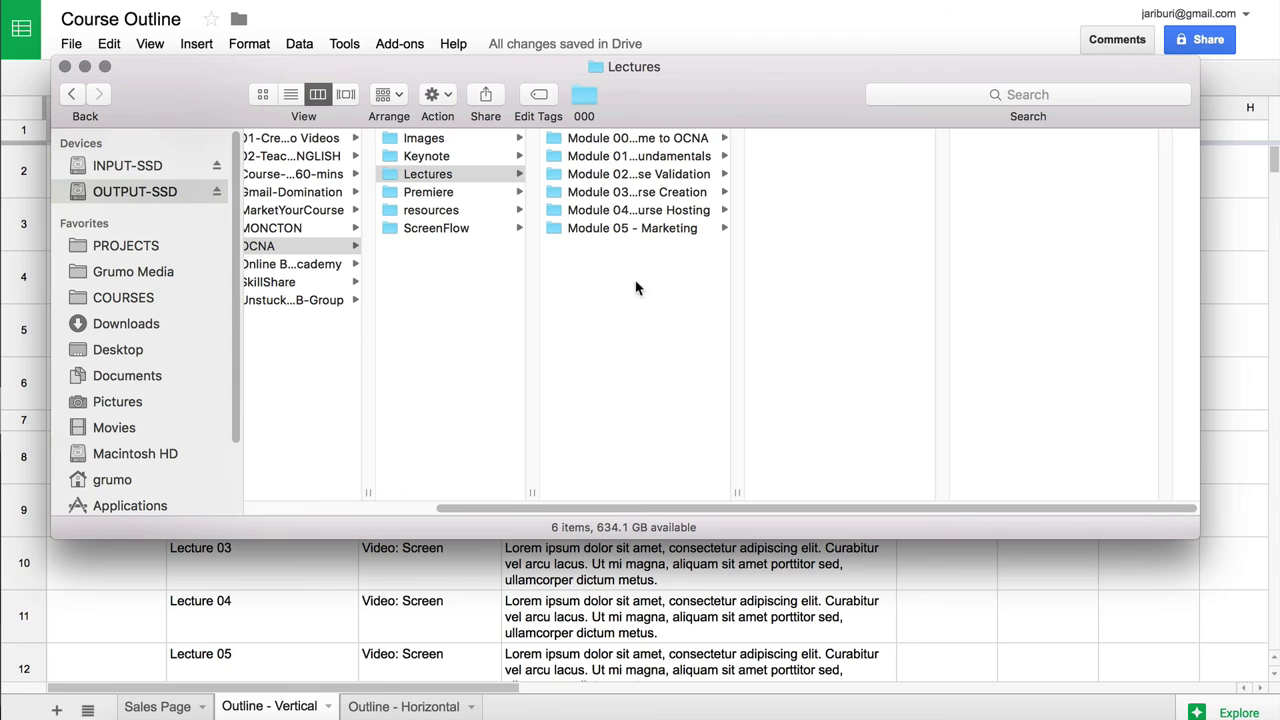
In Finder, widen the module folder column and look through the module folders inside Lectures.
{"action": "left_click_drag", "start_coordinate": [740, 496], "coordinate": [818, 495]}
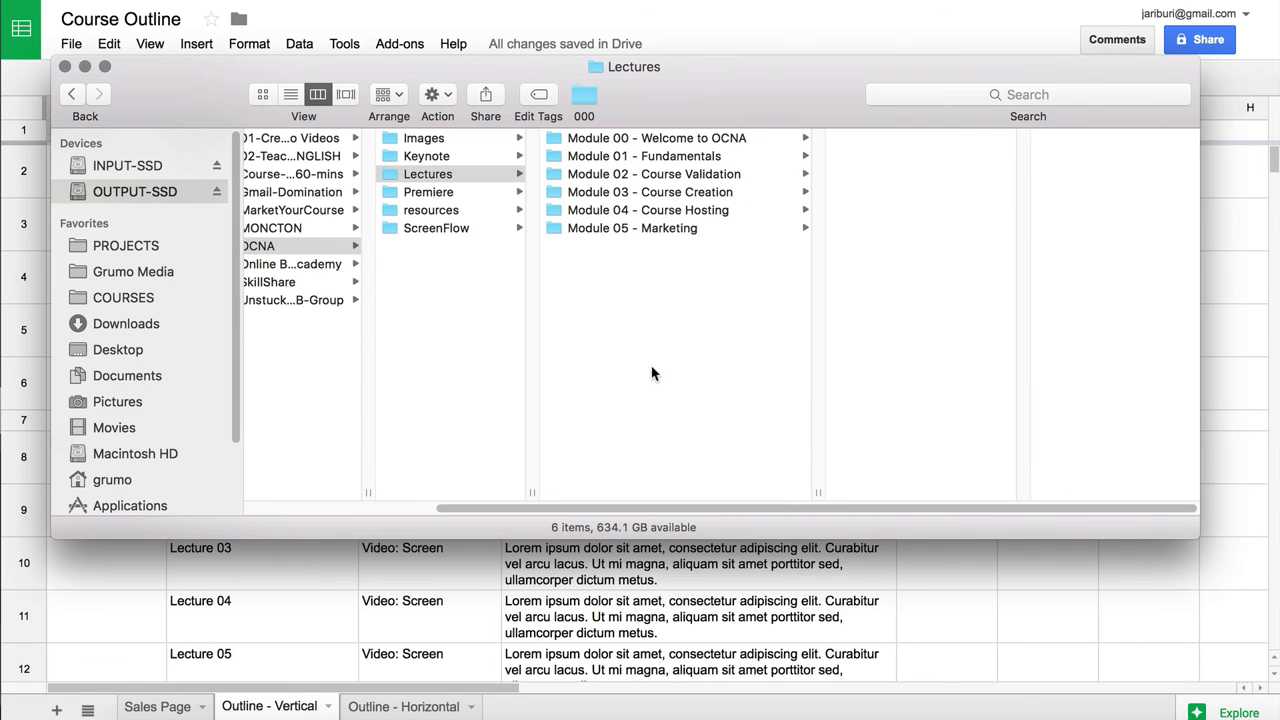
{"action": "left_click", "coordinate": [608, 155]}
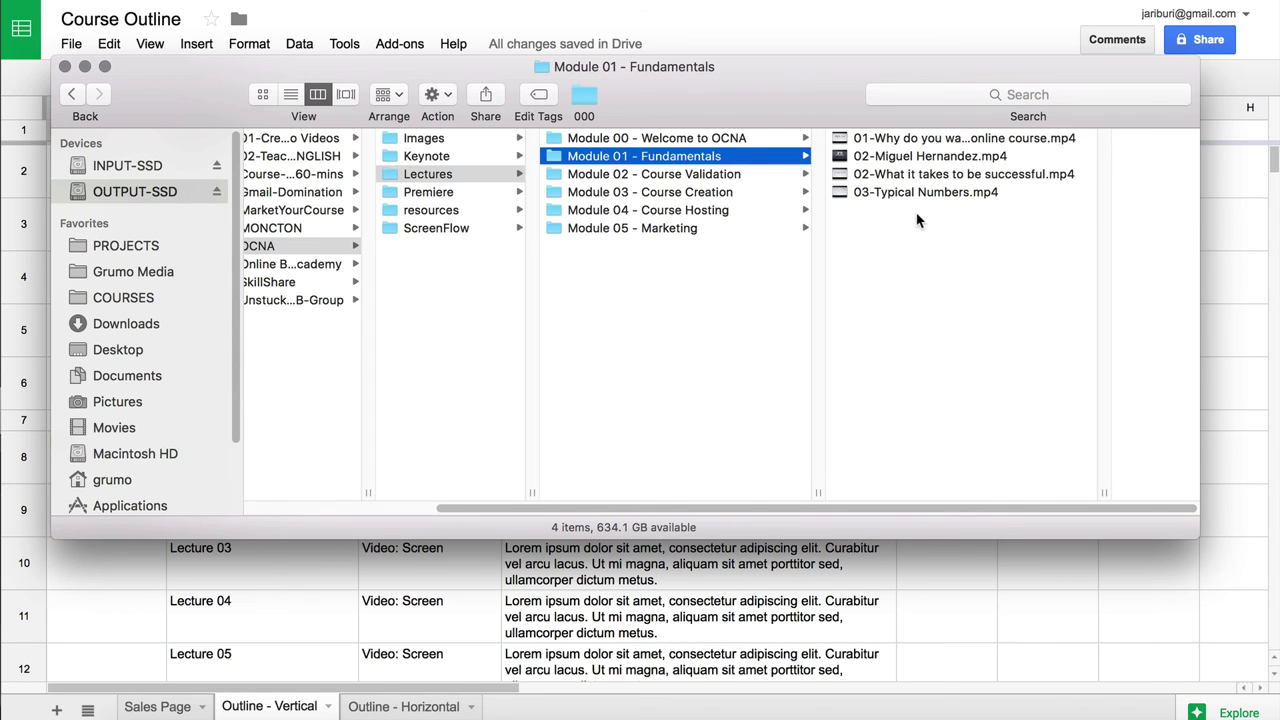
{"action": "left_click", "coordinate": [664, 192]}
{"action": "left_click", "coordinate": [669, 210]}
{"action": "left_click", "coordinate": [641, 228]}
{"action": "left_click", "coordinate": [668, 269]}
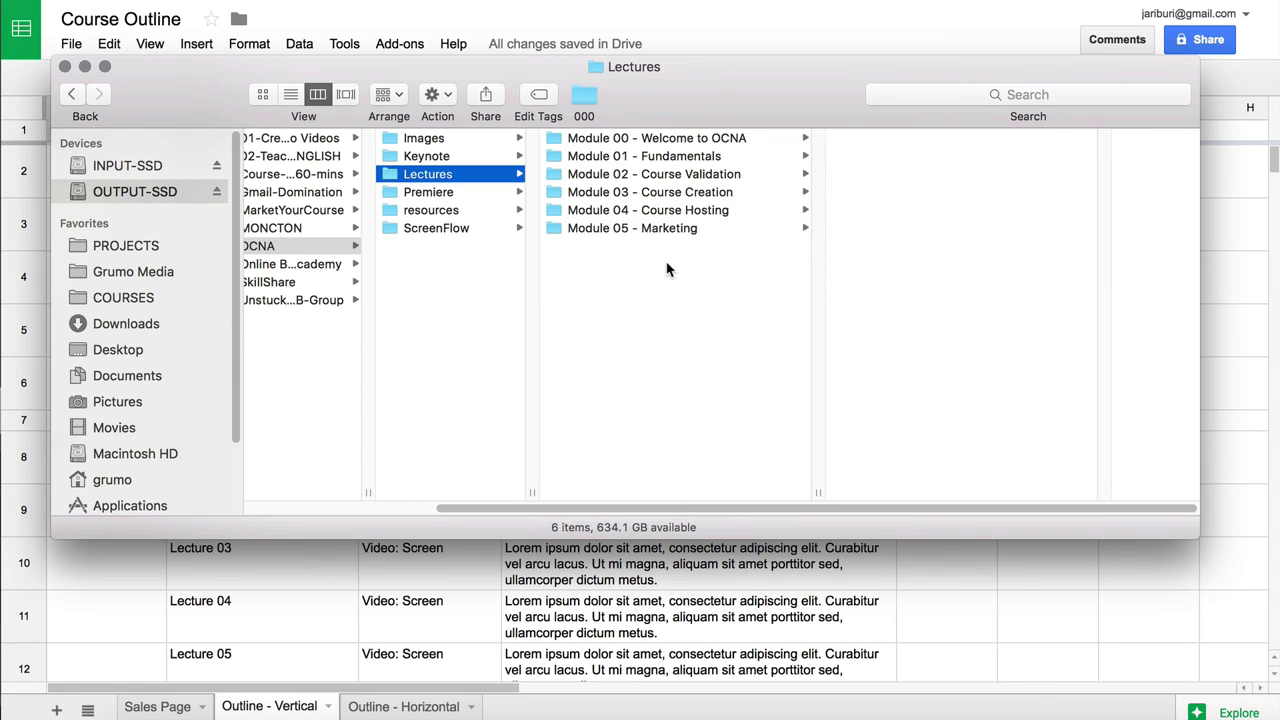
Create a new folder named "Module 06" inside the Lectures folder.
{"action": "key", "text": "super+shift+n"}
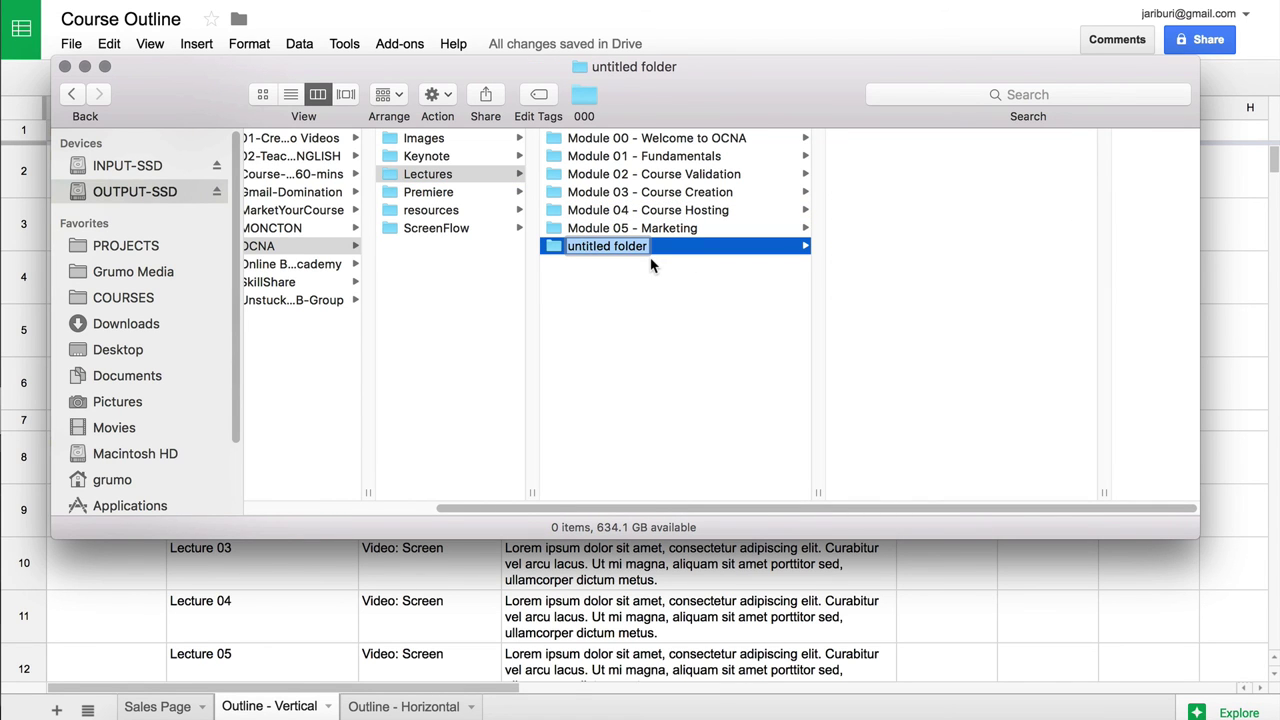
{"action": "type", "text": "Module "}
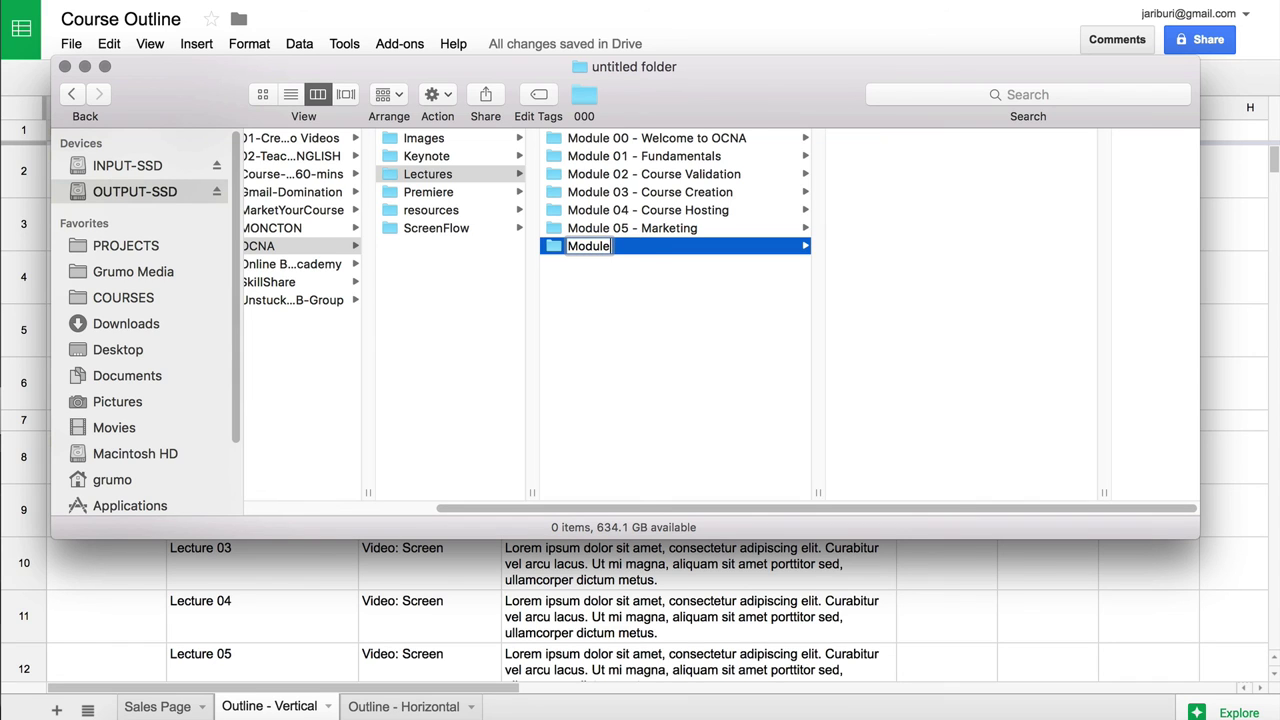
{"action": "type", "text": "06"}
{"action": "key", "text": "Return"}
{"action": "right_click", "coordinate": [618, 288]}
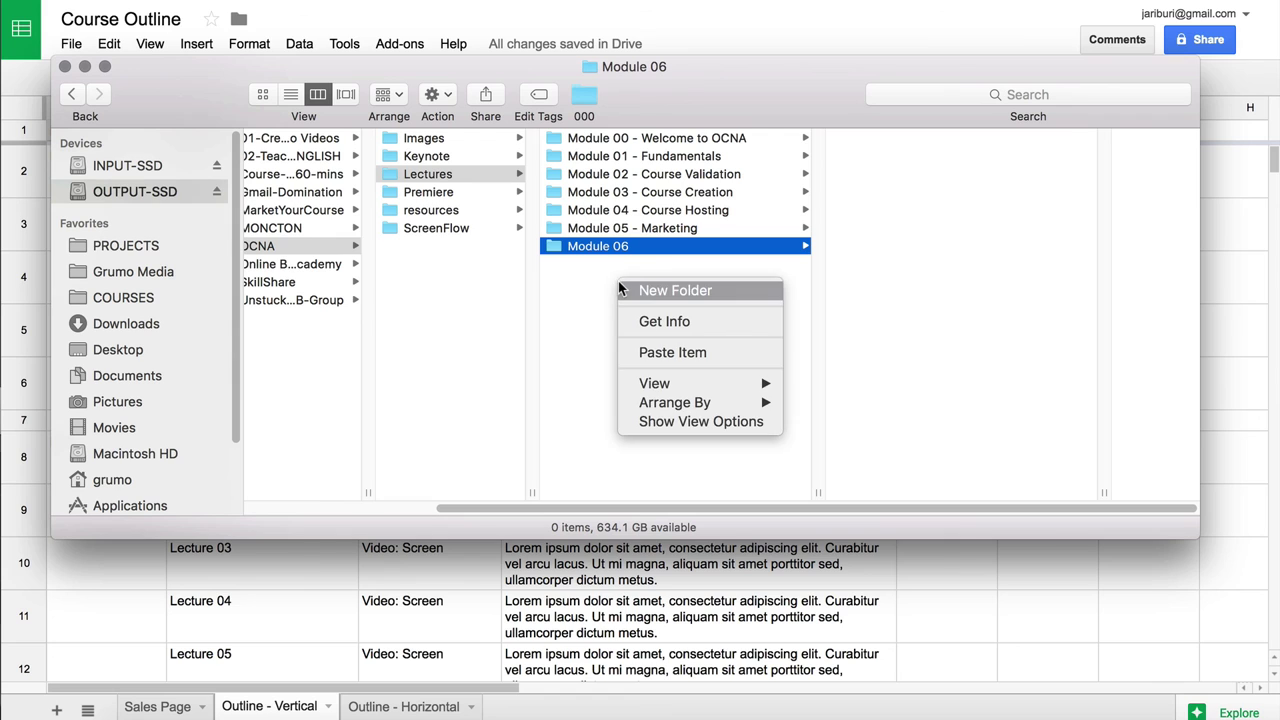
{"action": "key", "text": "Escape"}
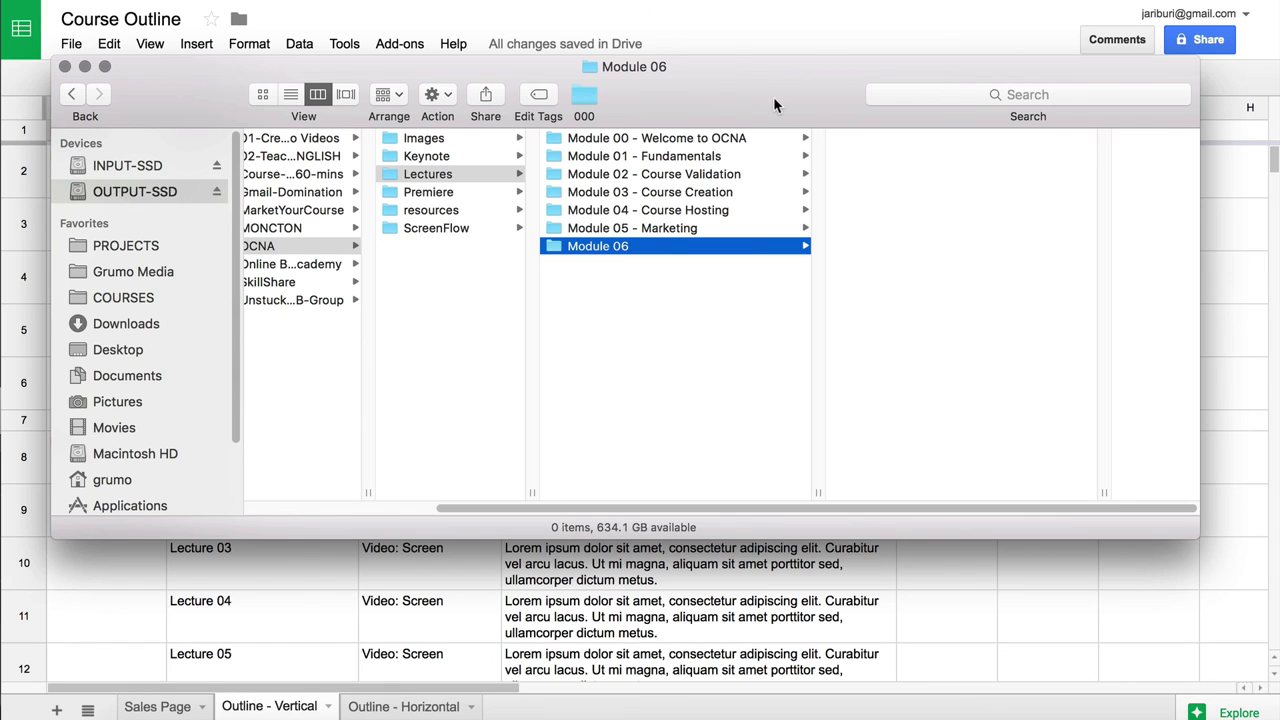
Put "Module 06 - Lecture 01.txt" into the Module 06 folder and open it for editing.
{"action": "mouse_move", "coordinate": [773, 98]}
{"action": "left_mouse_down"}
{"action": "mouse_move", "coordinate": [778, 84]}
{"action": "mouse_move", "coordinate": [744, 84]}
{"action": "mouse_move", "coordinate": [755, 84]}
{"action": "left_mouse_up"}
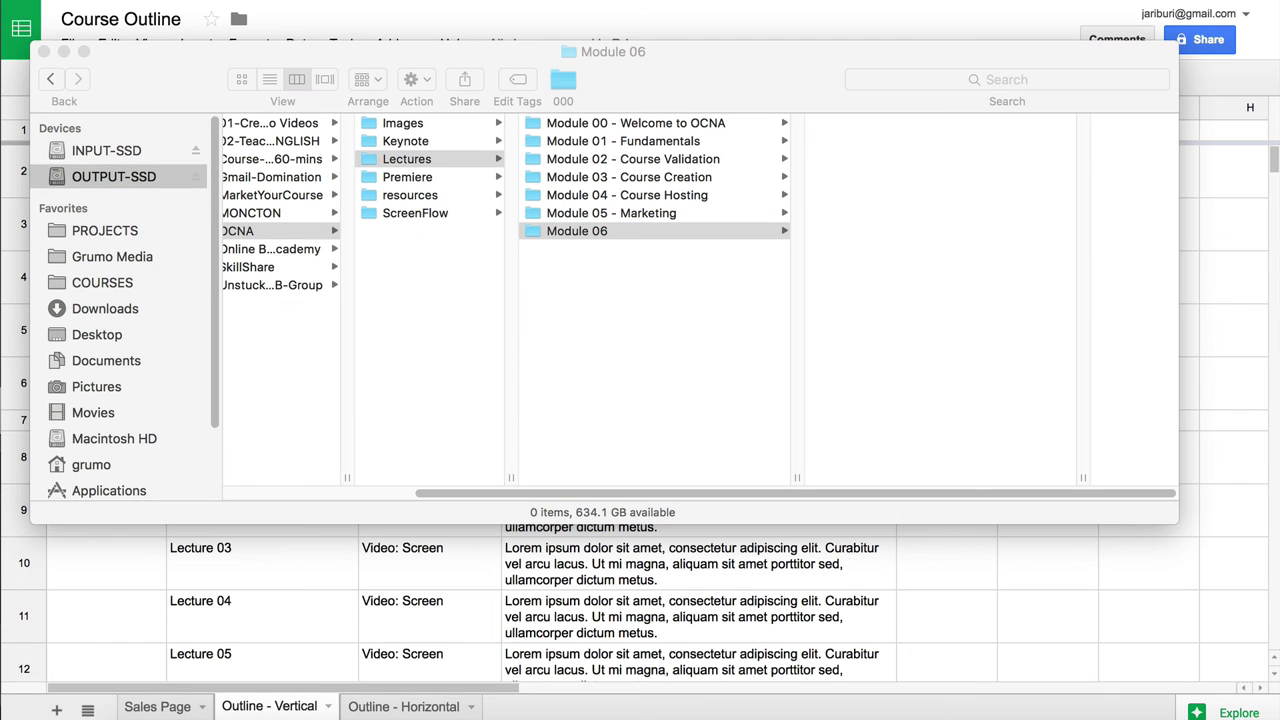
{"action": "left_click_drag", "start_coordinate": [1060, 300], "coordinate": [977, 226]}
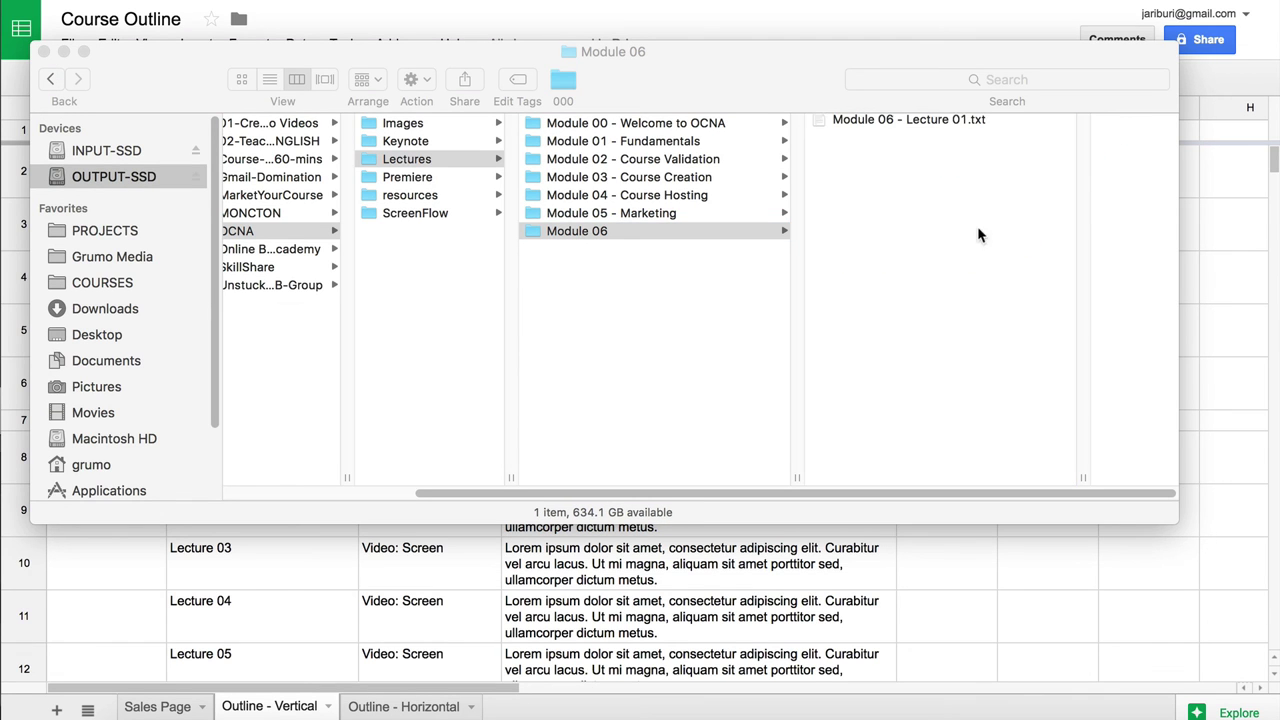
{"action": "double_click", "coordinate": [905, 130]}
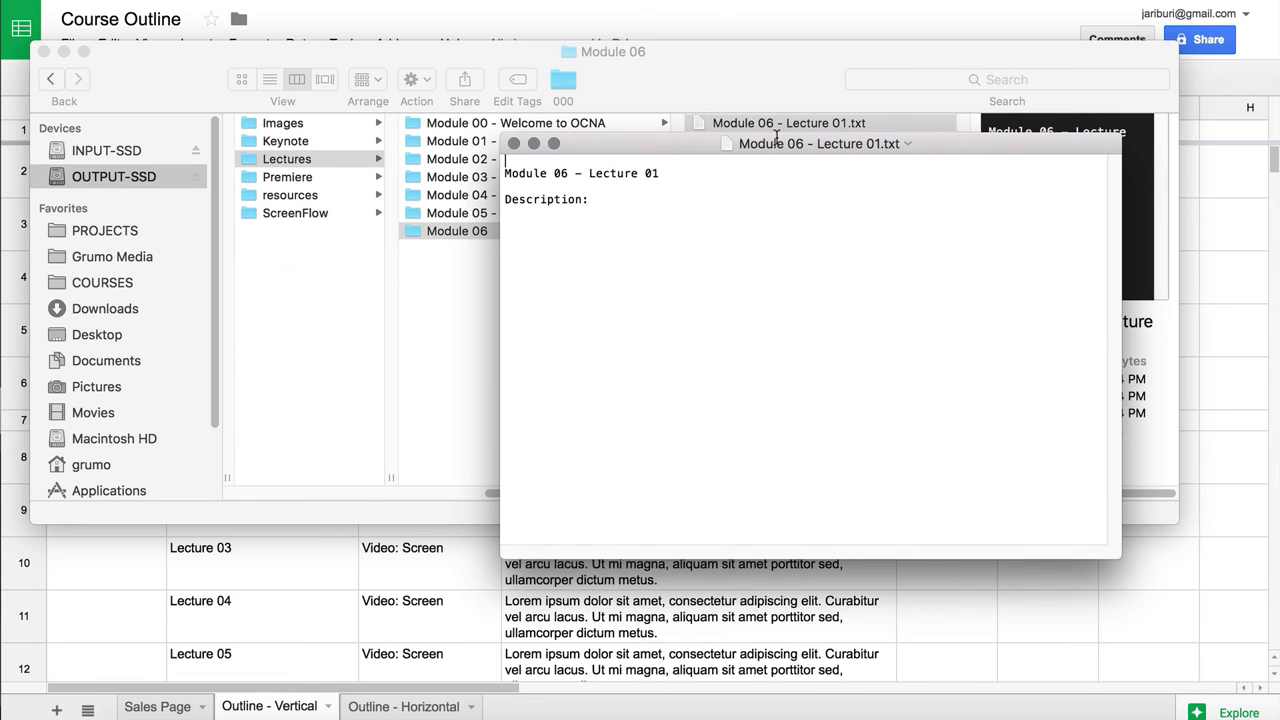
{"action": "left_click_drag", "start_coordinate": [815, 140], "coordinate": [674, 116]}
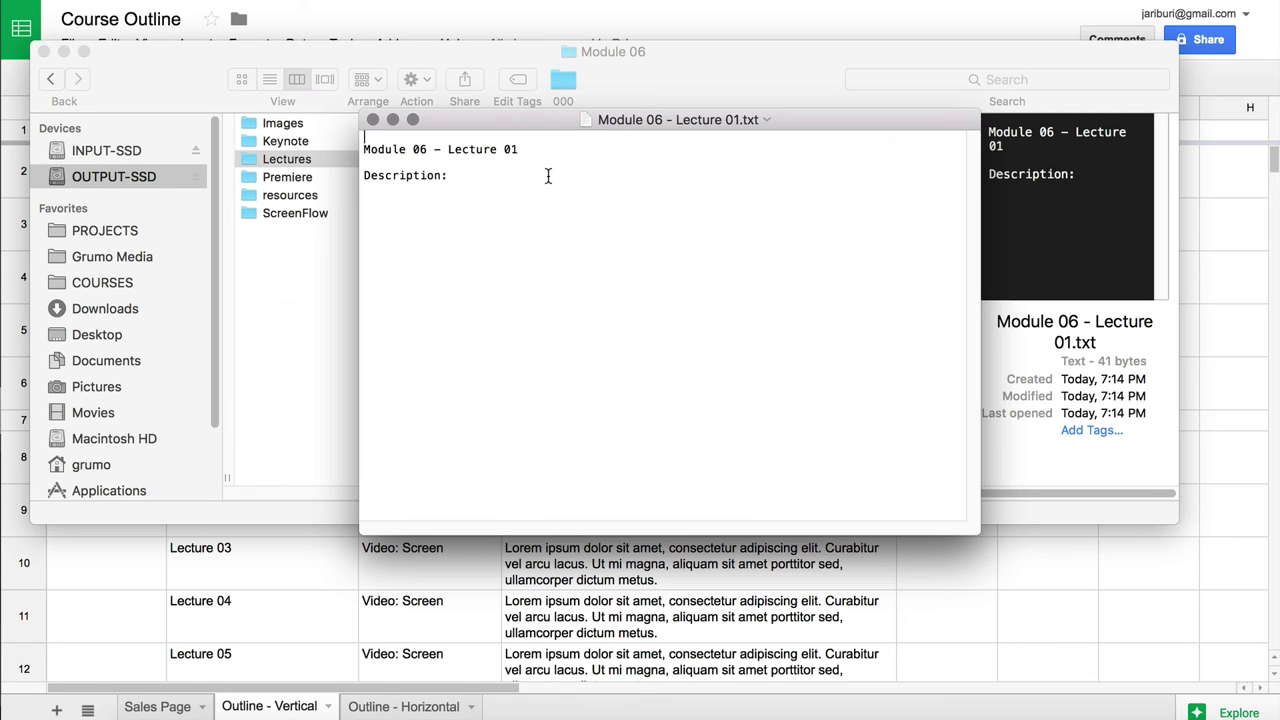
Convert the Module 06 - Lecture 01 text file to rich text (.rtf) and close it.
{"action": "left_click", "coordinate": [567, 235]}
{"action": "key", "text": "super+shift+t"}
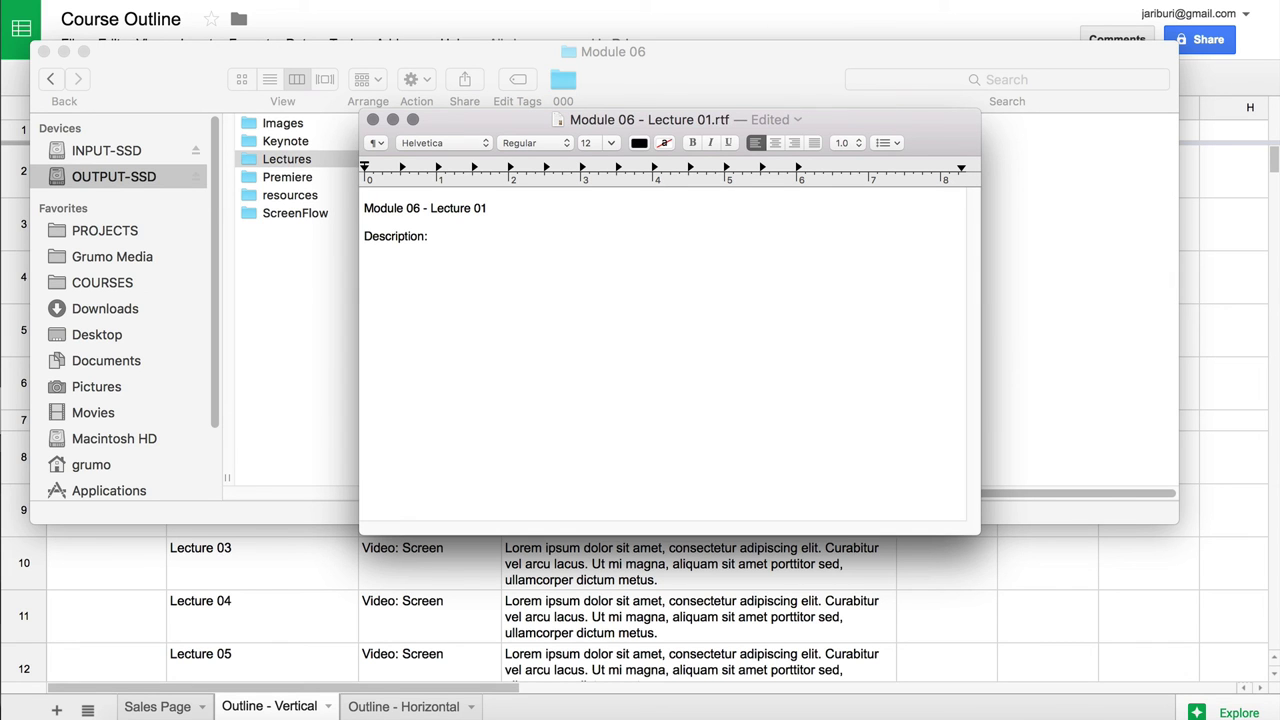
{"action": "left_click", "coordinate": [135, 0]}
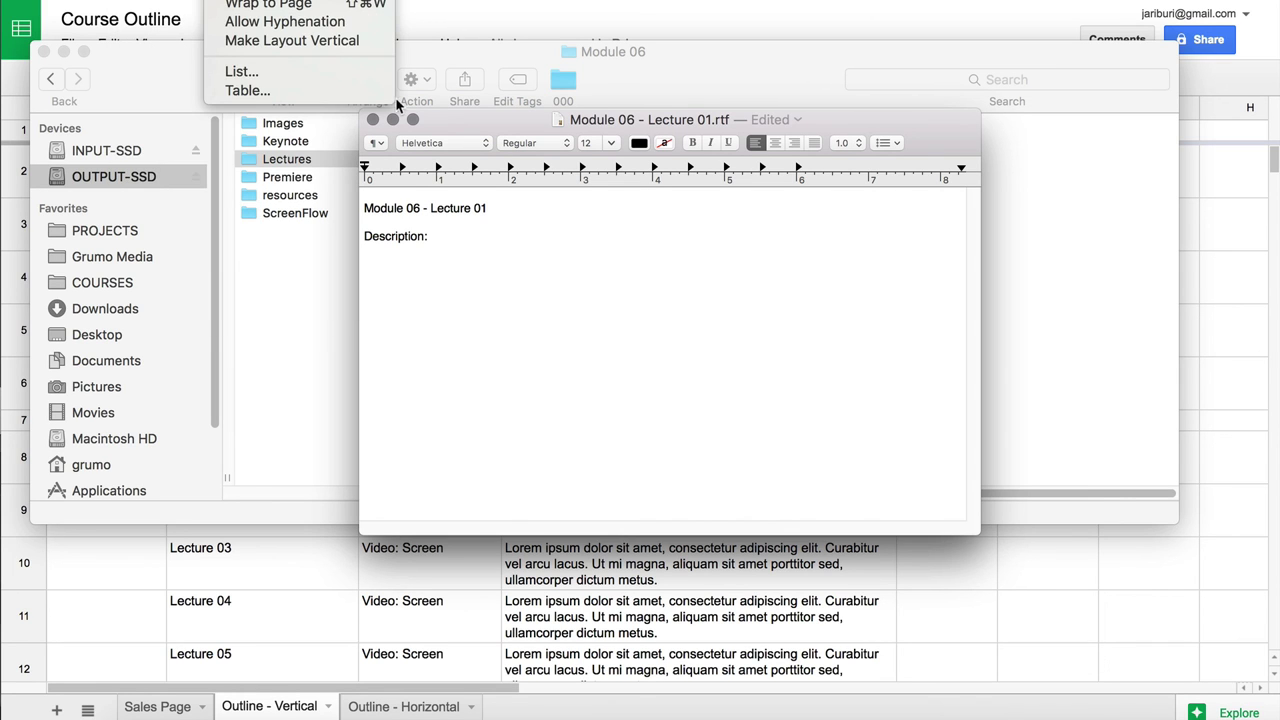
{"action": "left_click", "coordinate": [517, 288]}
{"action": "left_click", "coordinate": [235, 0]}
{"action": "left_click", "coordinate": [496, 240]}
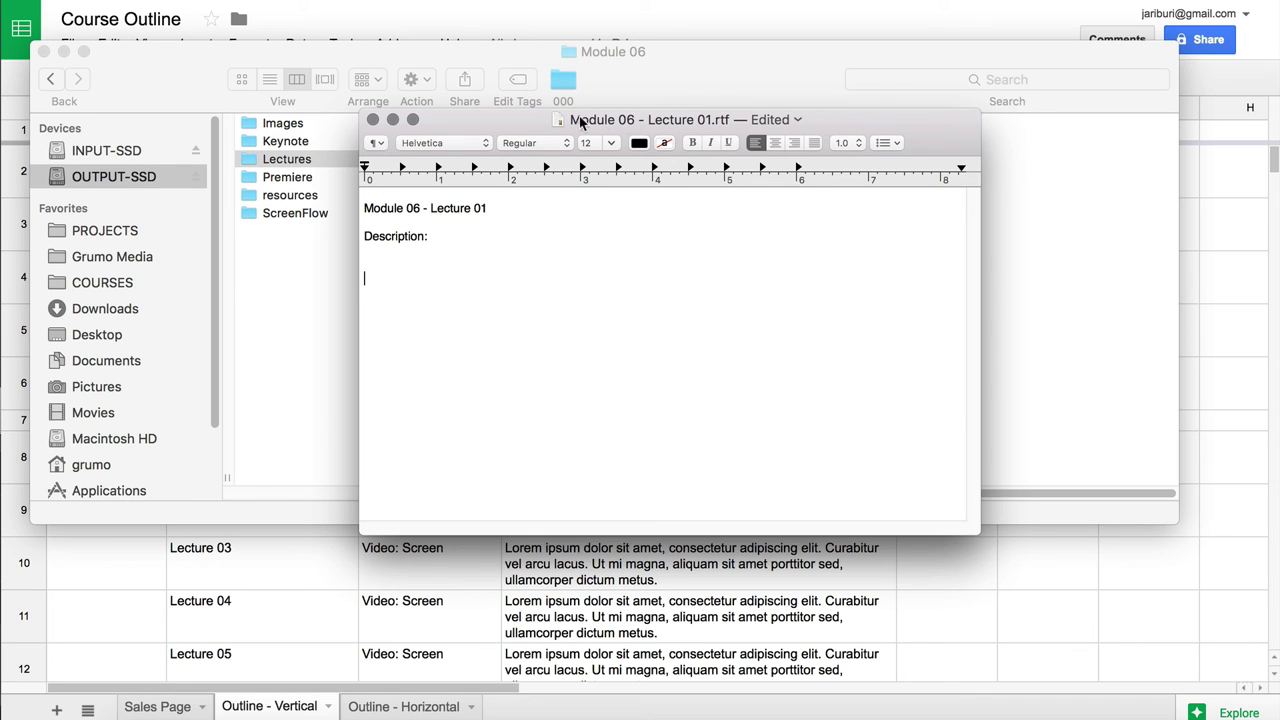
{"action": "left_click", "coordinate": [373, 120]}
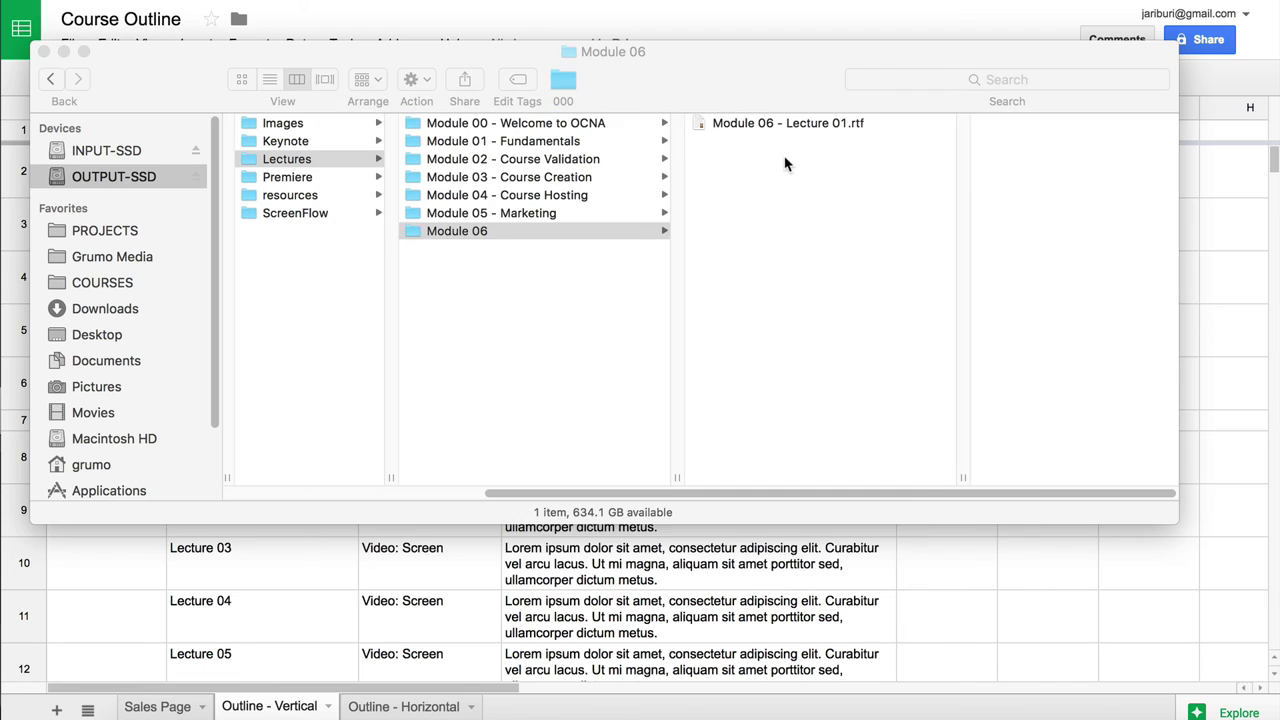
Duplicate "Module 06 - Lecture 01.rtf" five times within the Module 06 folder.
{"action": "left_click", "coordinate": [790, 124]}
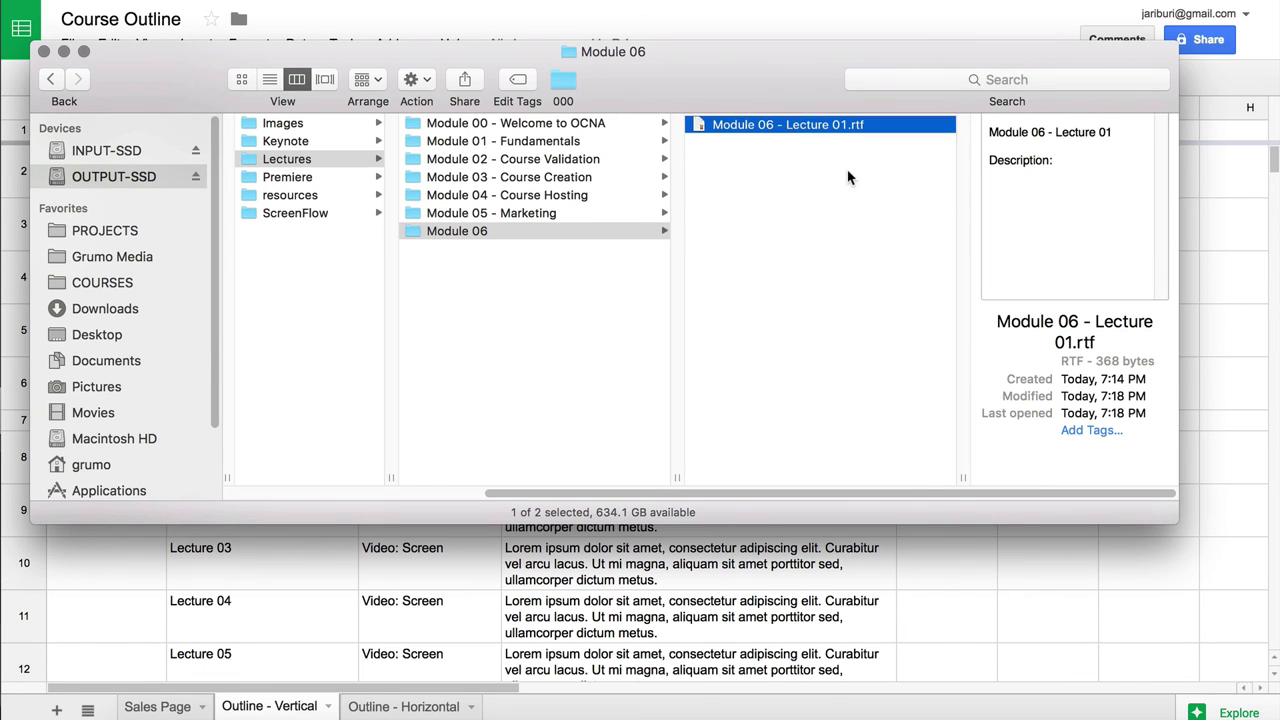
{"action": "key", "text": "super+d"}
{"action": "key", "text": "super+d"}
{"action": "key", "text": "super+d"}
{"action": "key", "text": "super+d"}
{"action": "key", "text": "super+d"}
{"action": "left_click", "coordinate": [860, 260]}
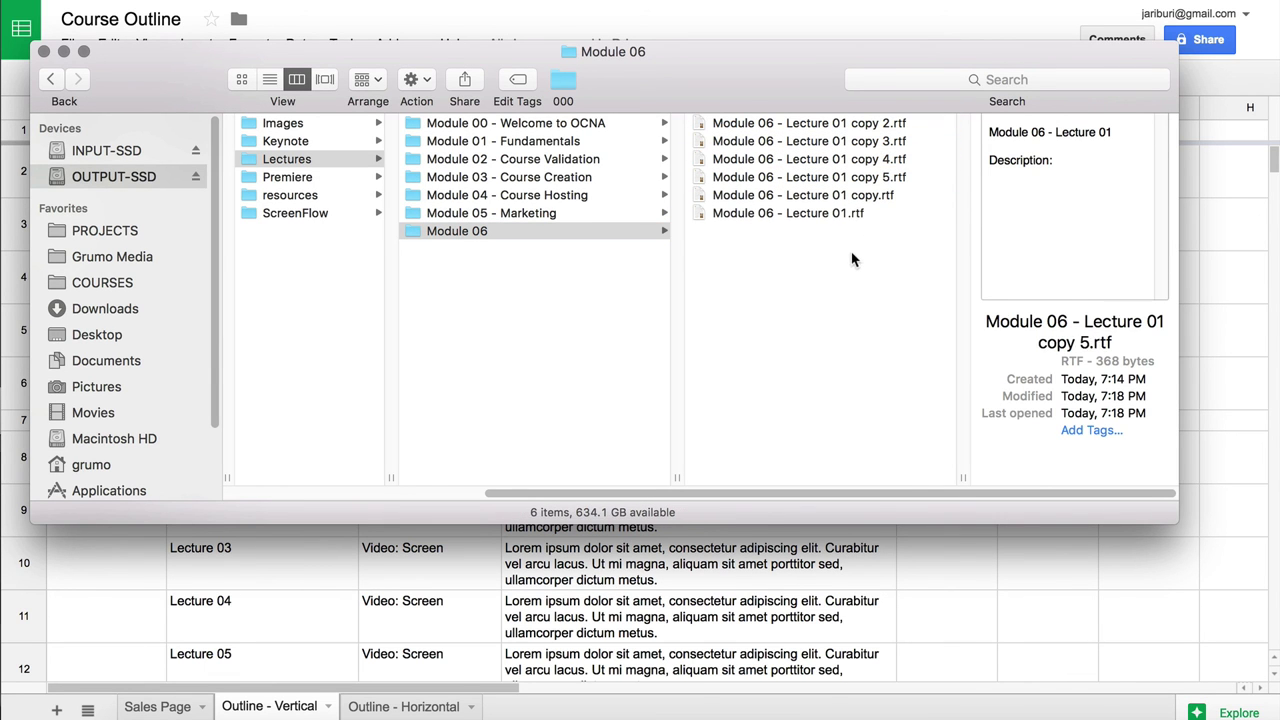
Rename "Module 06 - Lecture 01 copy 2.rtf" as "Module 06 - Lecture 02.rtf".
{"action": "left_click", "coordinate": [790, 122]}
{"action": "key", "text": "Return"}
{"action": "left_click", "coordinate": [848, 123]}
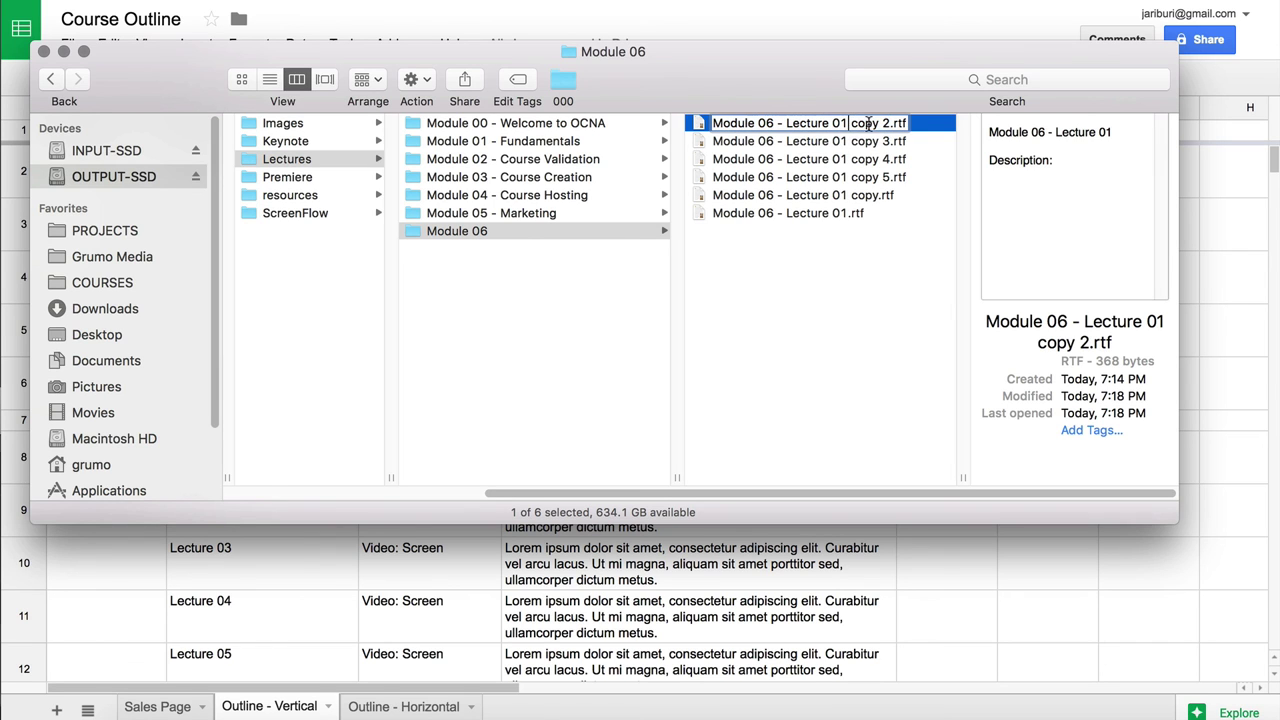
{"action": "left_click_drag", "start_coordinate": [888, 123], "coordinate": [840, 124]}
{"action": "type", "text": "2"}
{"action": "key", "text": "Return"}
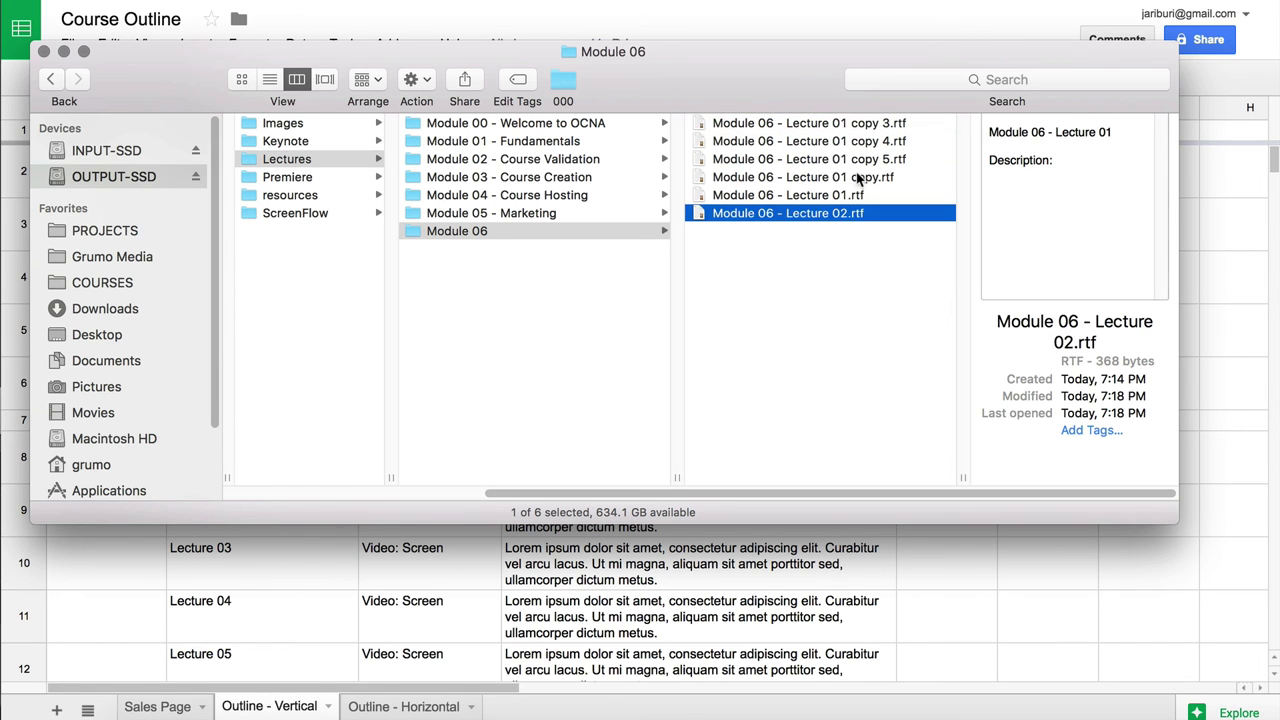
Rename "Module 06 - Lecture 01 copy.rtf" as "Module 06 - Lecture 03.rtf".
{"action": "left_click", "coordinate": [858, 178]}
{"action": "key", "text": "Return"}
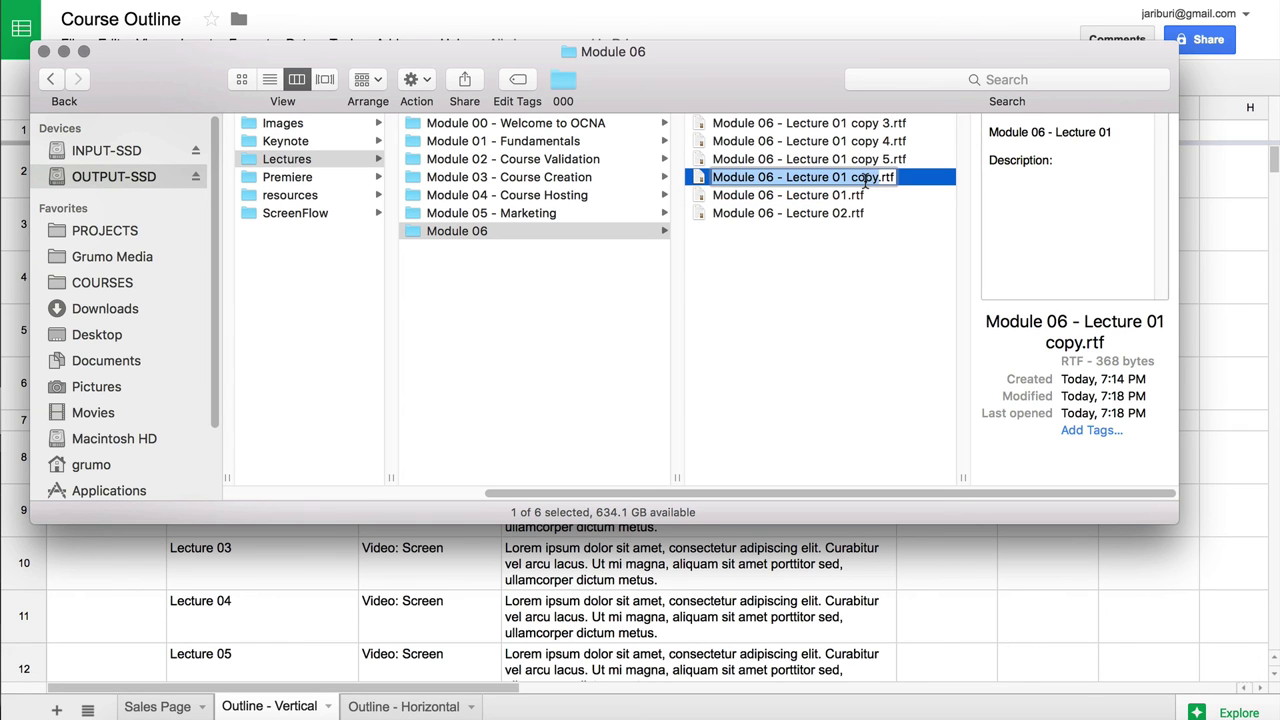
{"action": "left_click_drag", "start_coordinate": [880, 178], "coordinate": [845, 177]}
{"action": "type", "text": "3"}
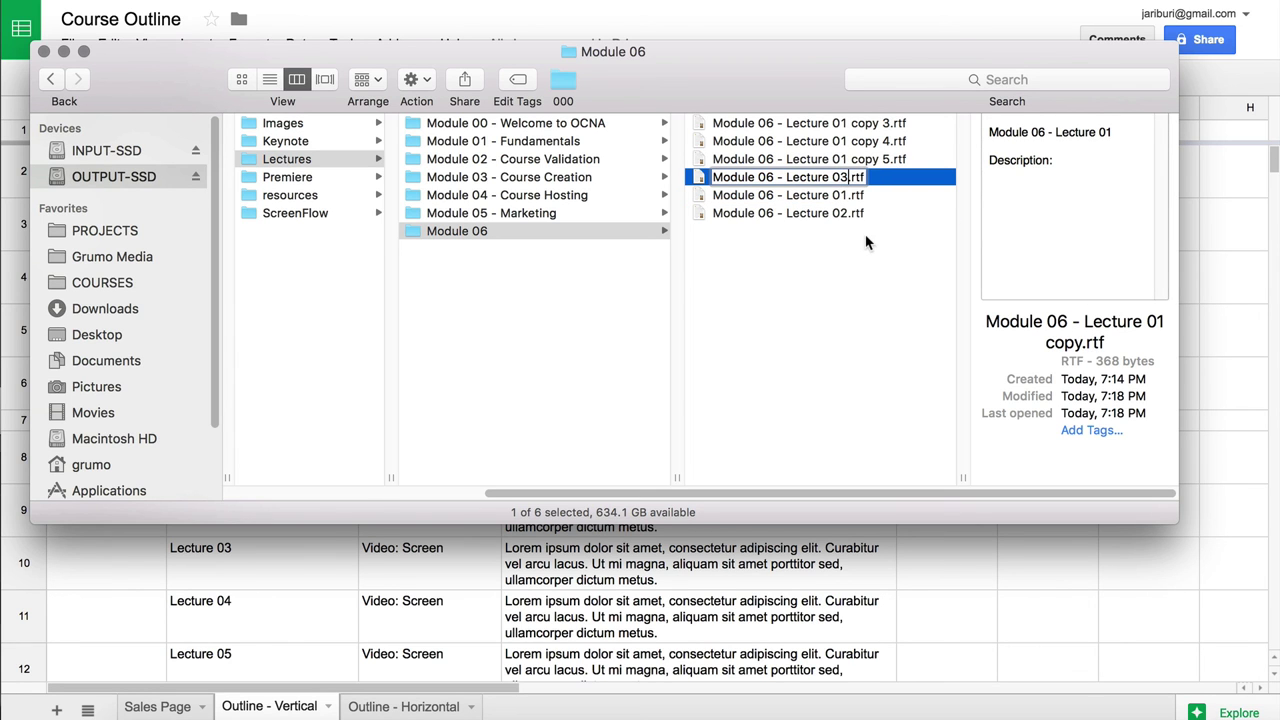
{"action": "key", "text": "Return"}
Delete the surplus Lecture 01 copies 3, 4 and 5 and reselect the Module 06 folder.
{"action": "left_click", "coordinate": [872, 159]}
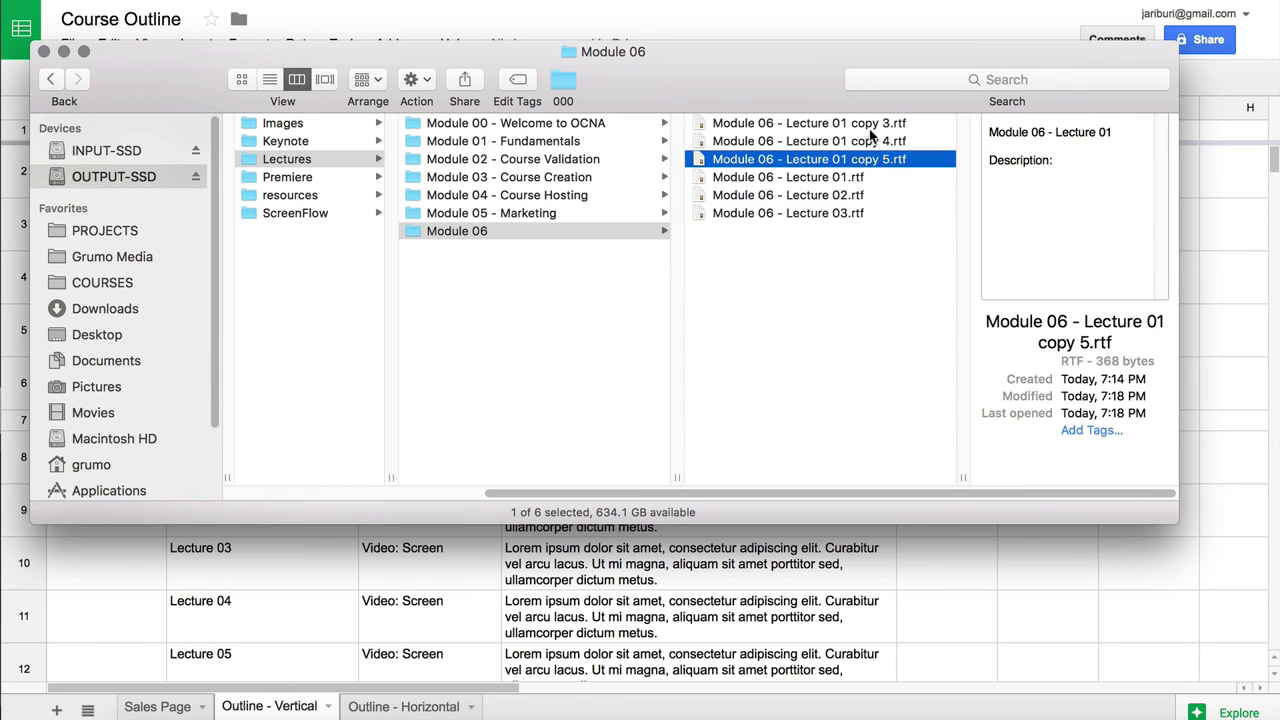
{"action": "left_click", "coordinate": [870, 126]}
{"action": "left_click", "coordinate": [872, 159], "text": "super"}
{"action": "left_click", "coordinate": [870, 144], "text": "super"}
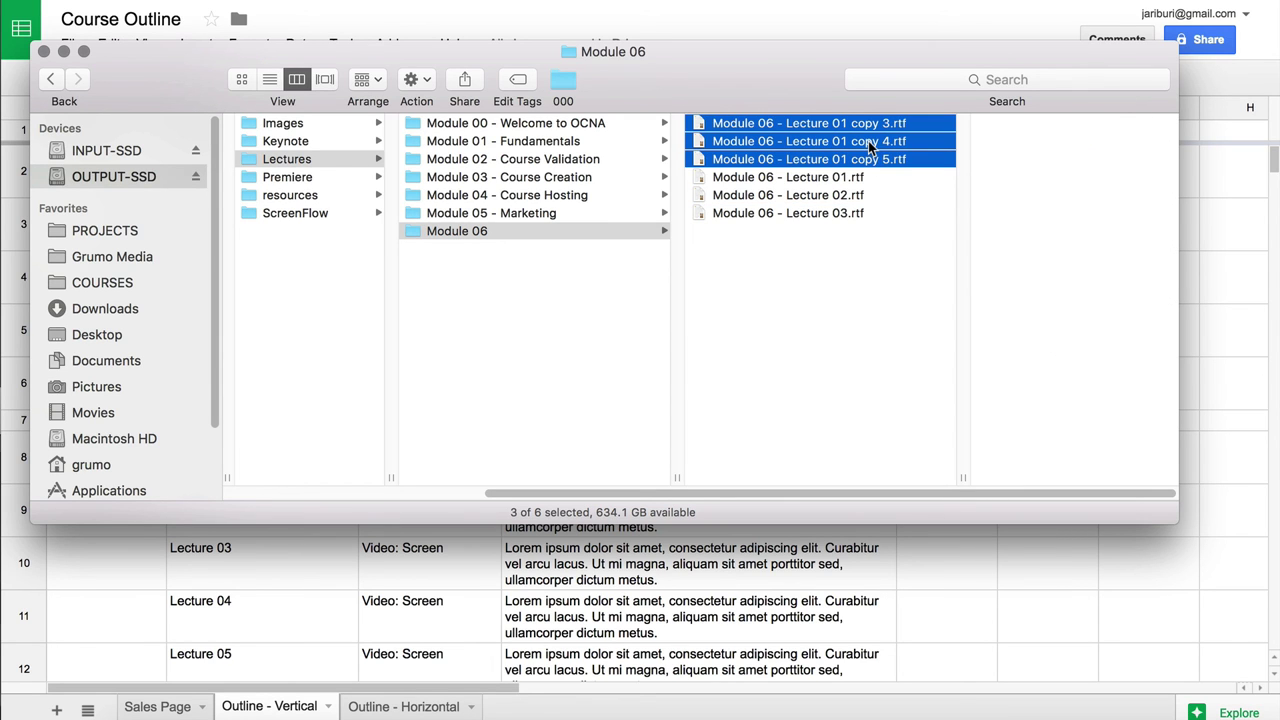
{"action": "key", "text": "super+BackSpace"}
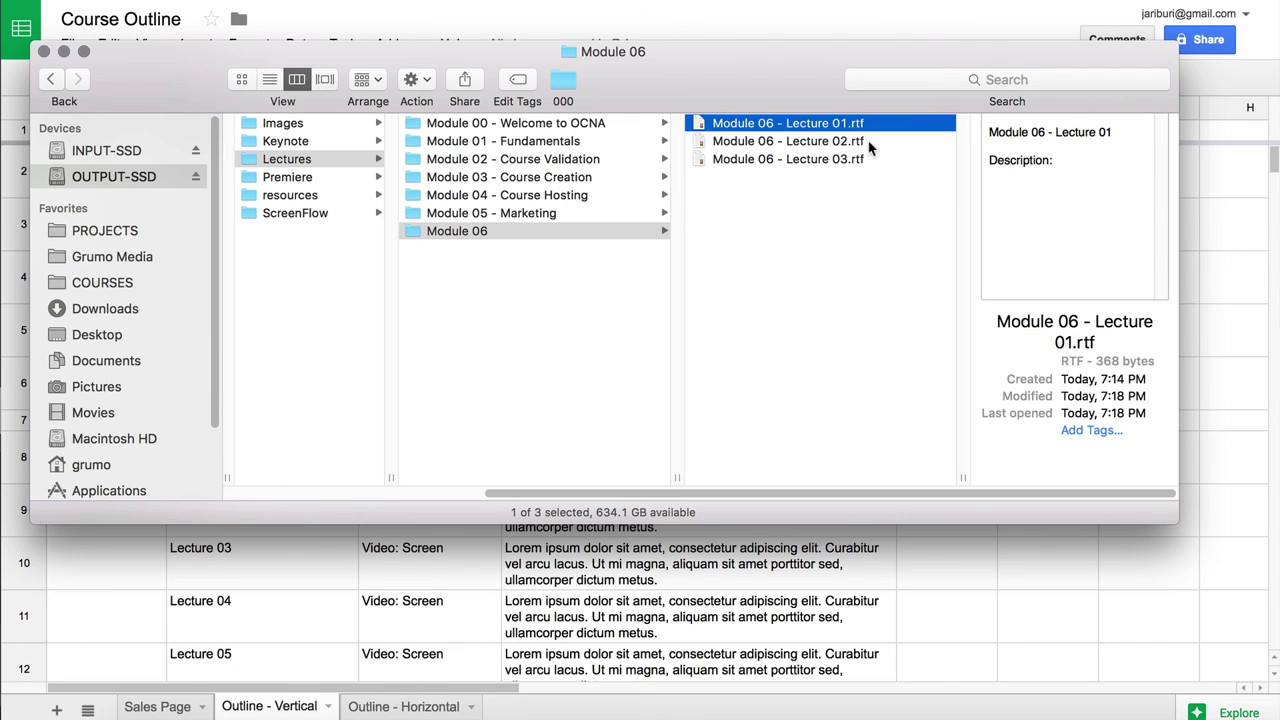
{"action": "key", "text": "Left"}
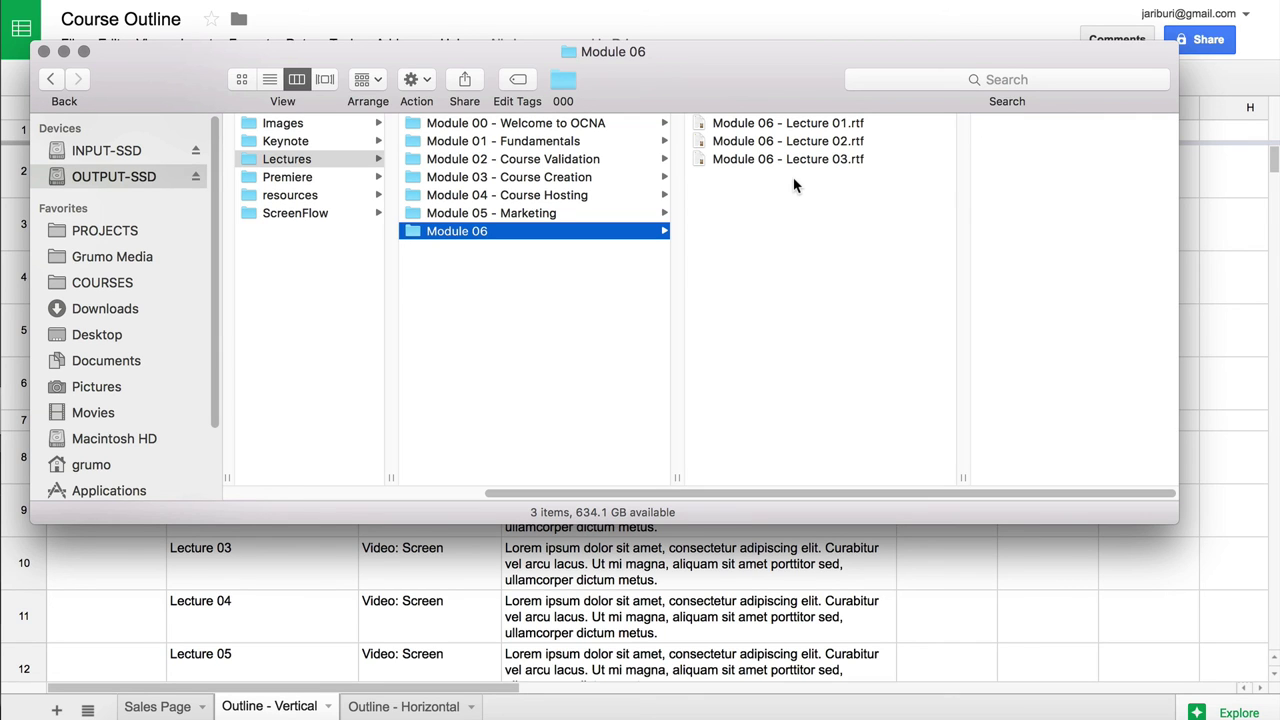
Look at the vertical course outline in Google Sheets, and return to Finder to compare the Module 06 folder.
{"action": "left_click", "coordinate": [749, 29]}
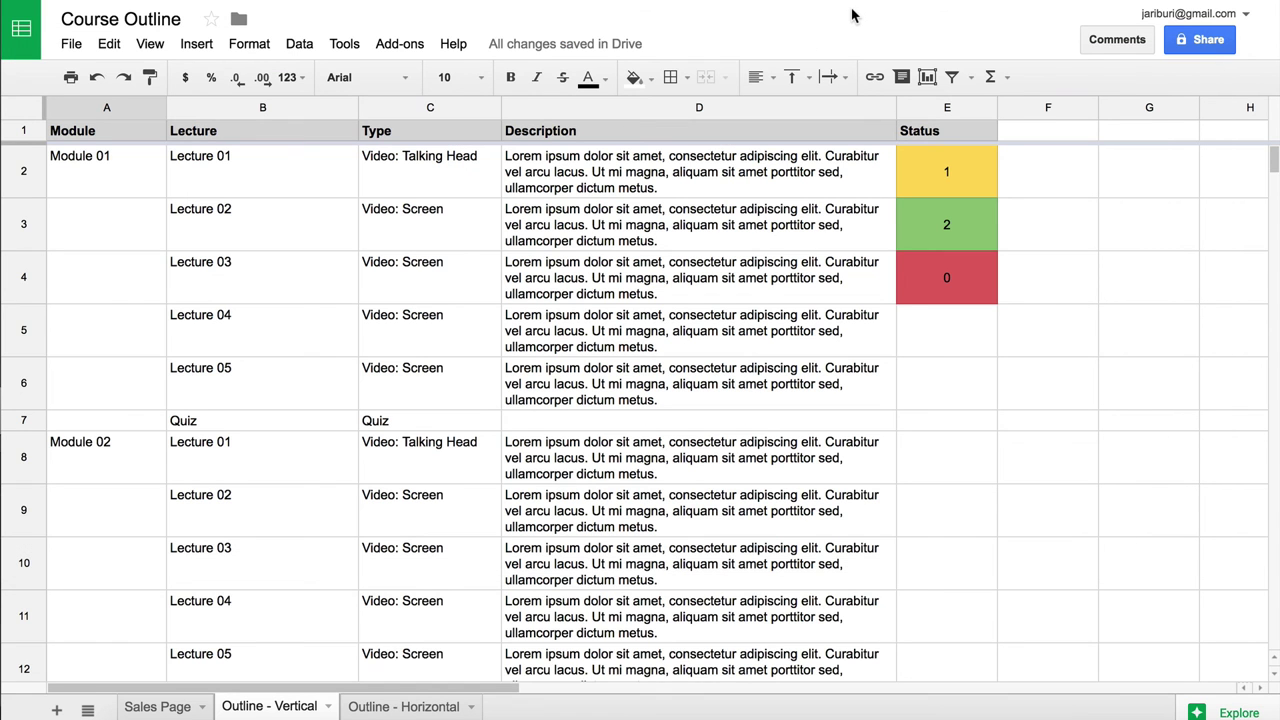
{"action": "key", "text": "super+Tab"}
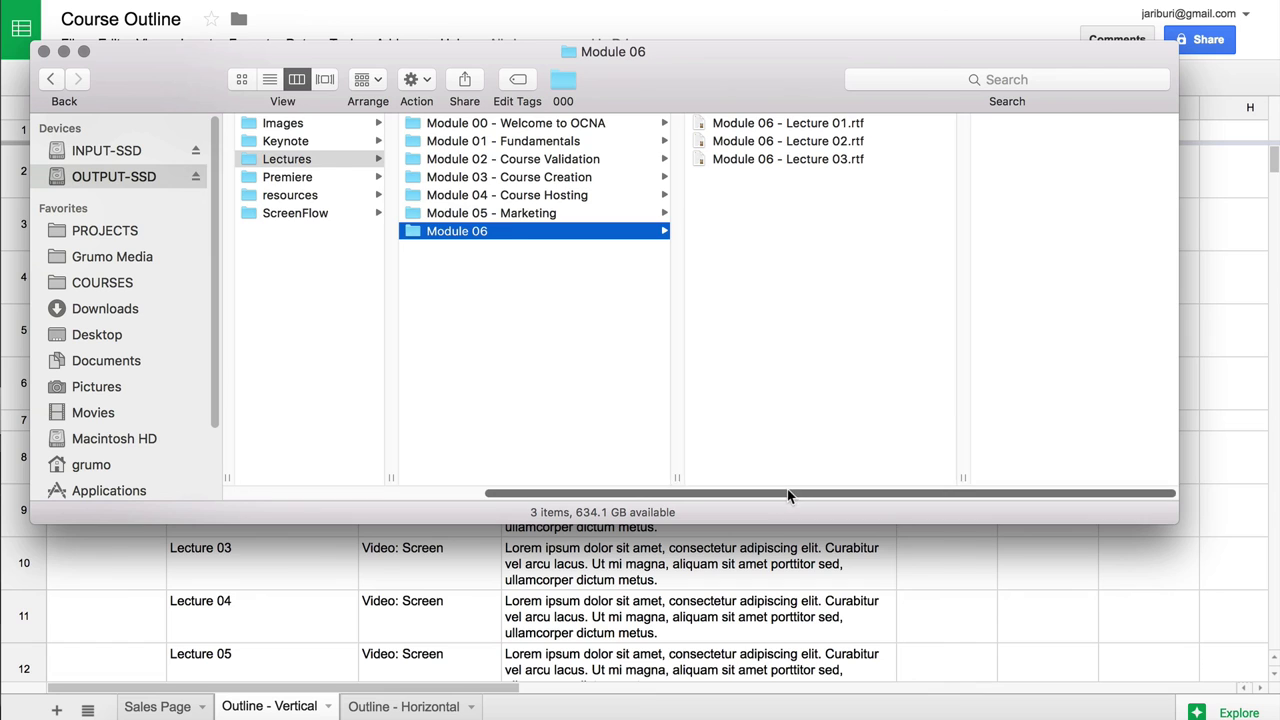
{"action": "left_click_drag", "start_coordinate": [787, 489], "coordinate": [727, 490]}
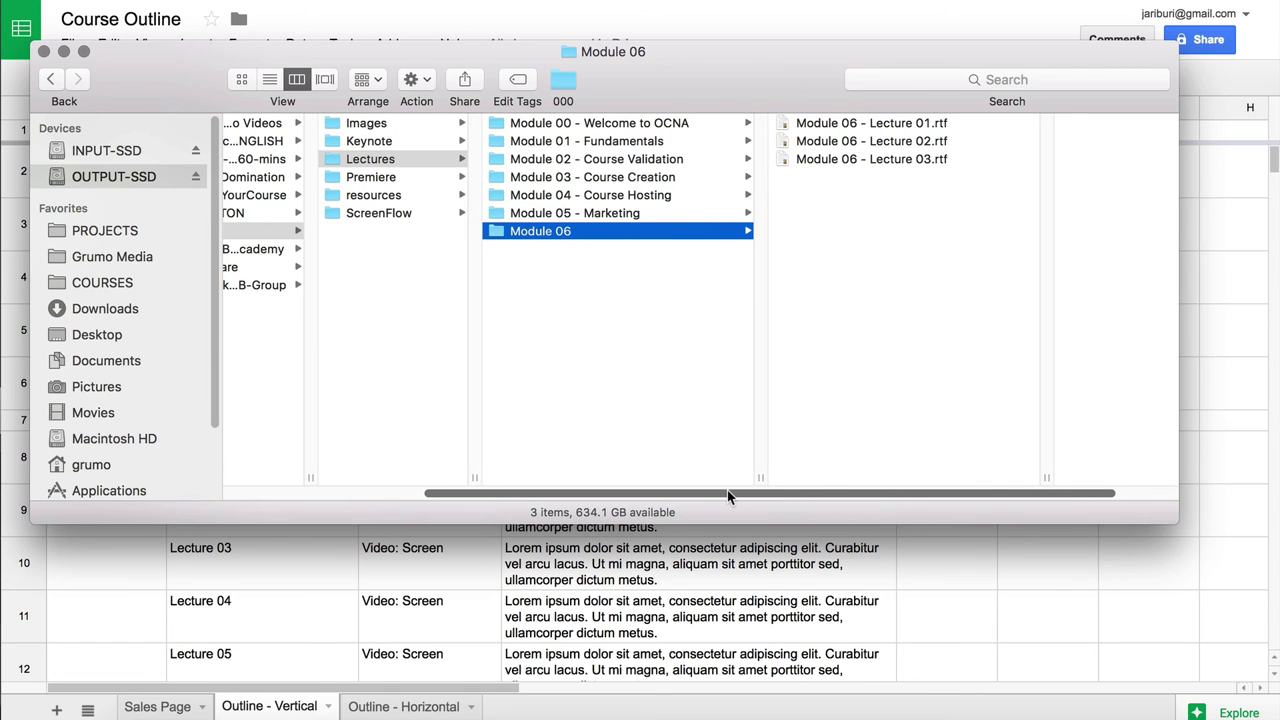
Switch to the Udemy curriculum of the demo video course and examine how its sections and lectures are organised.
{"action": "left_click", "coordinate": [663, 331]}
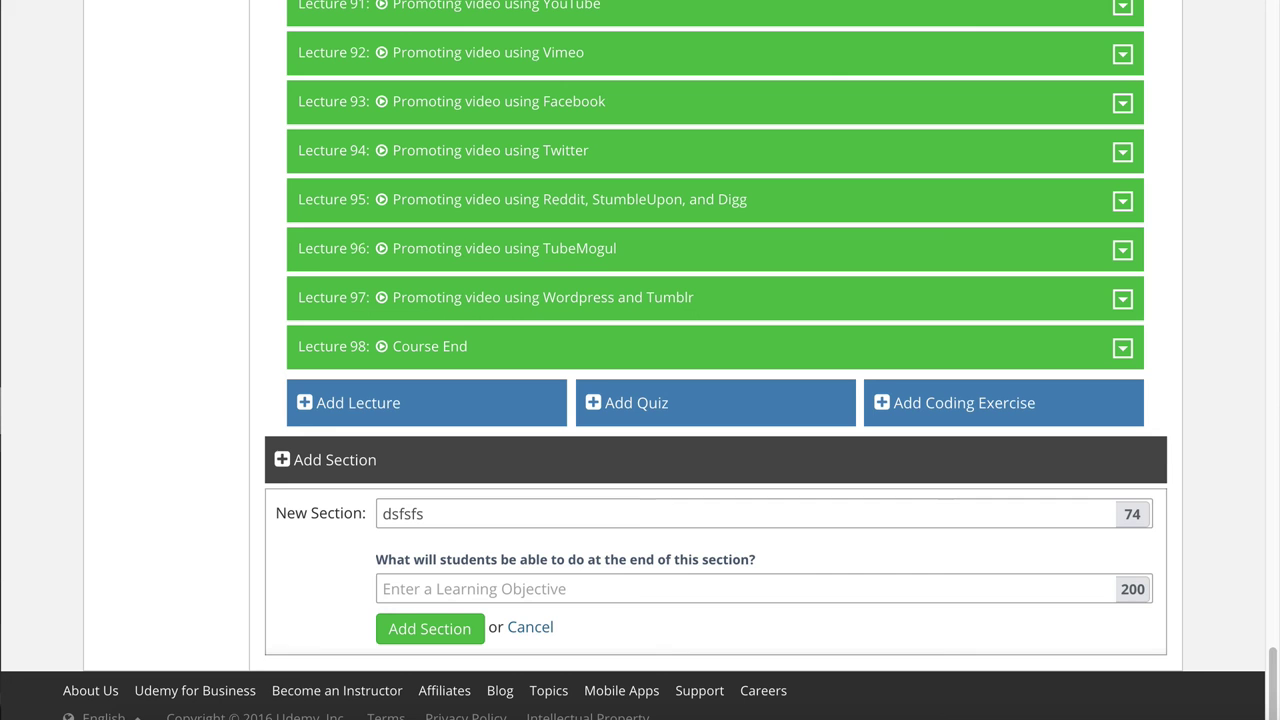
{"action": "scroll", "coordinate": [608, 297], "scroll_direction": "up", "scroll_amount": 15}
{"action": "scroll", "coordinate": [655, 291], "scroll_direction": "up", "scroll_amount": 20}
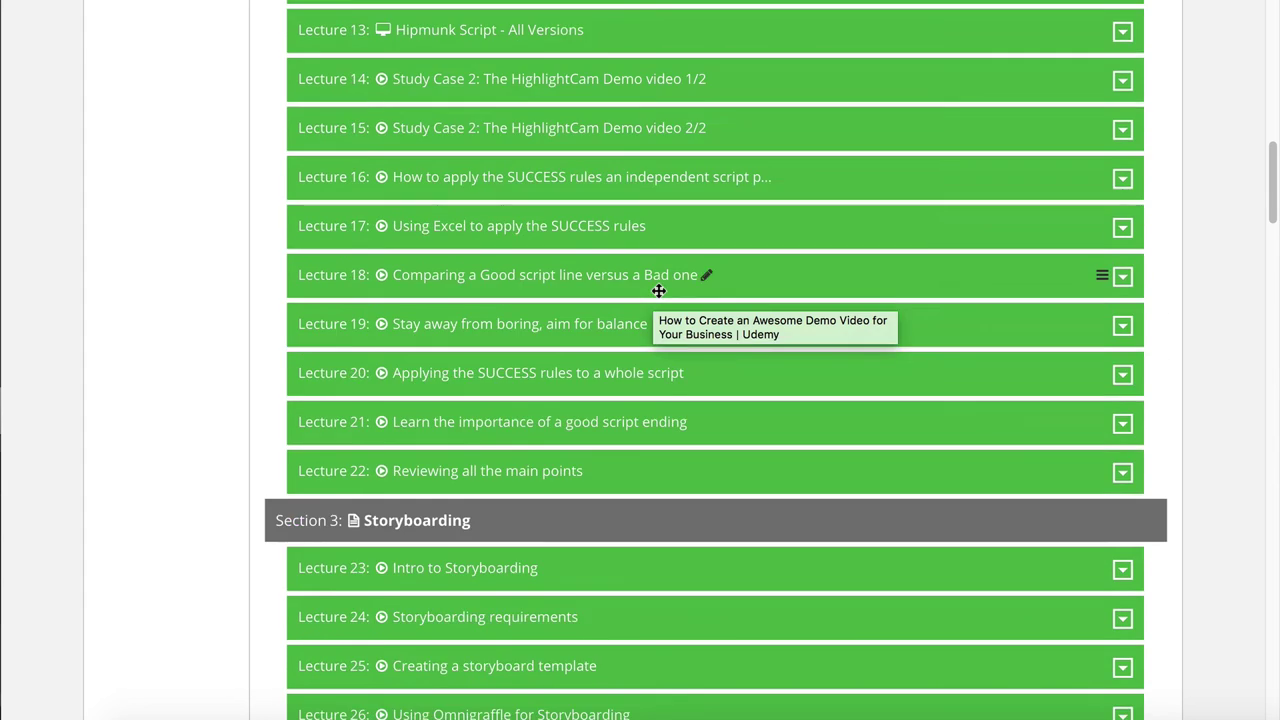
{"action": "scroll", "coordinate": [413, 127], "scroll_direction": "down", "scroll_amount": 6}
{"action": "scroll", "coordinate": [413, 127], "scroll_direction": "up", "scroll_amount": 4}
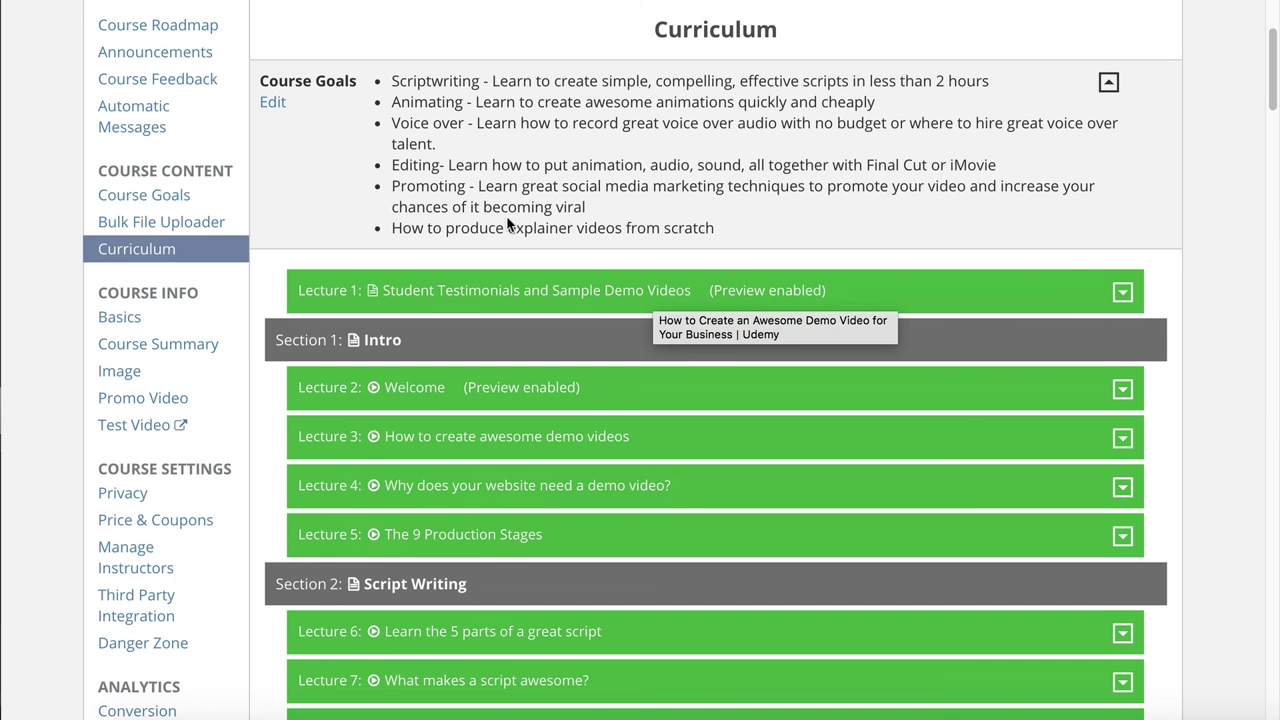
{"action": "scroll", "coordinate": [420, 340], "scroll_direction": "down", "scroll_amount": 2}
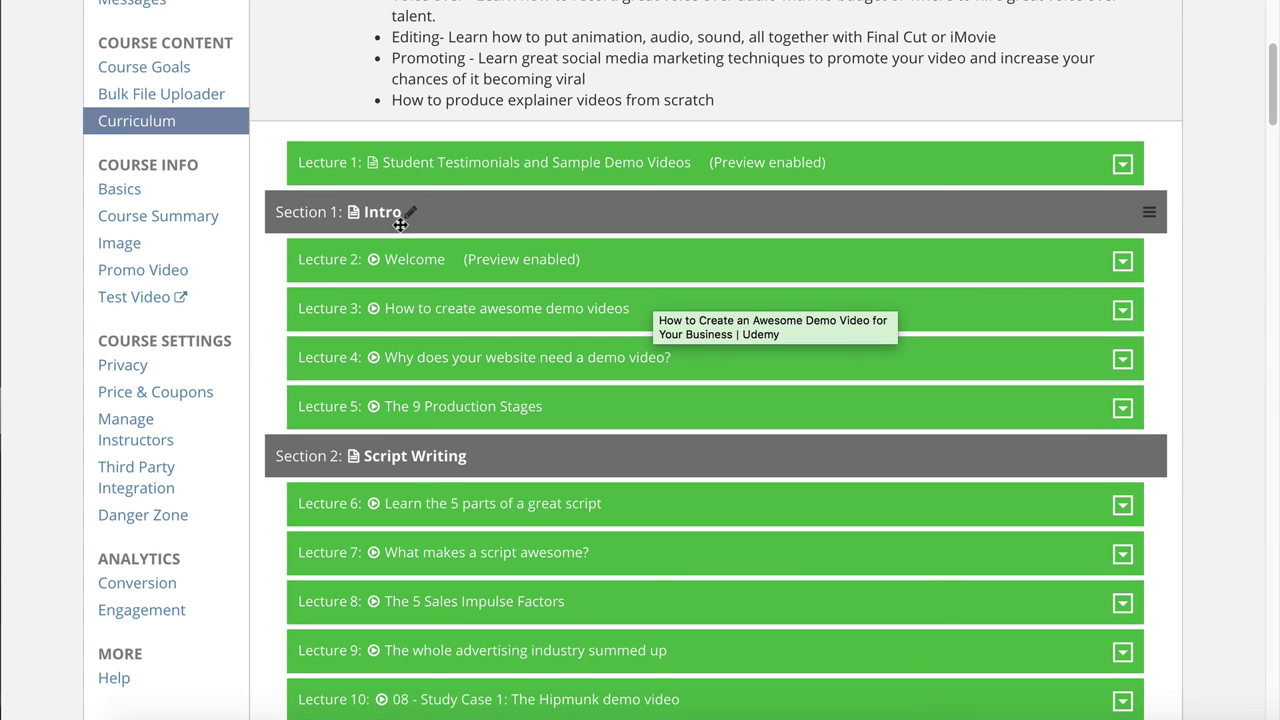
{"action": "scroll", "coordinate": [429, 310], "scroll_direction": "down", "scroll_amount": 3}
Return to Finder and look at the lecture files in the Module 03 - Course Creation folder.
{"action": "key", "text": "super+Tab"}
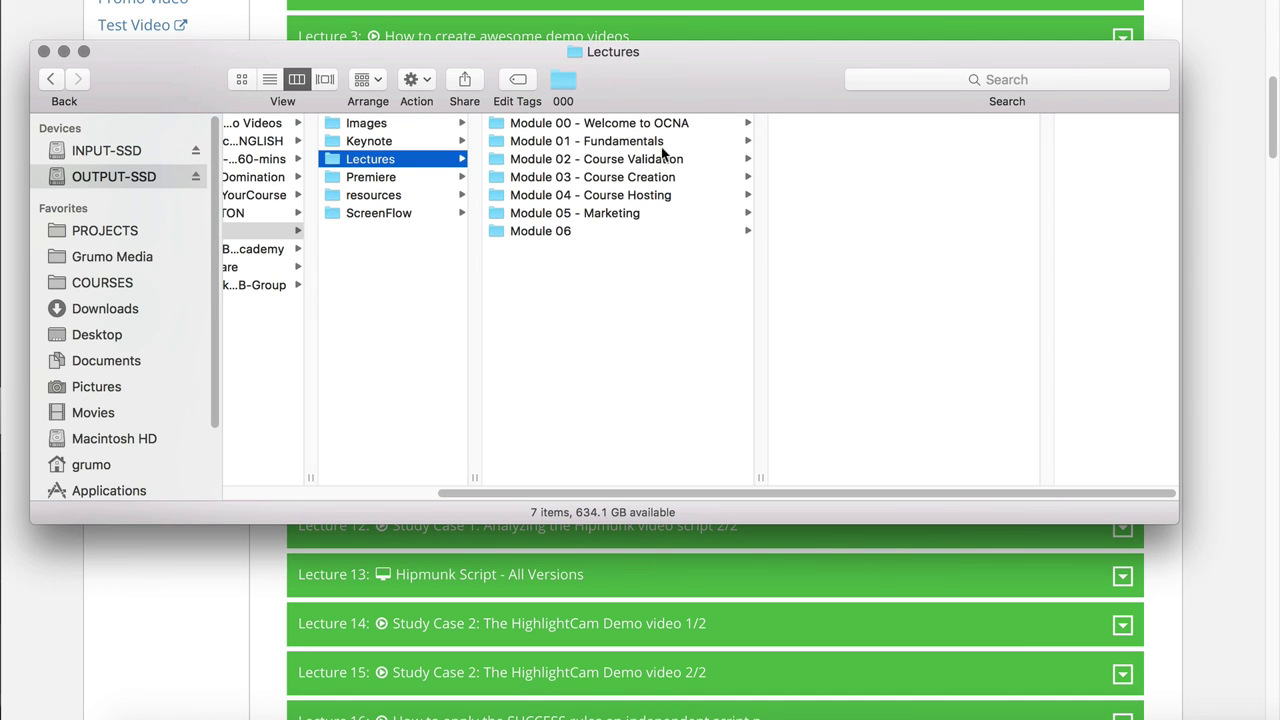
{"action": "left_click", "coordinate": [546, 177]}
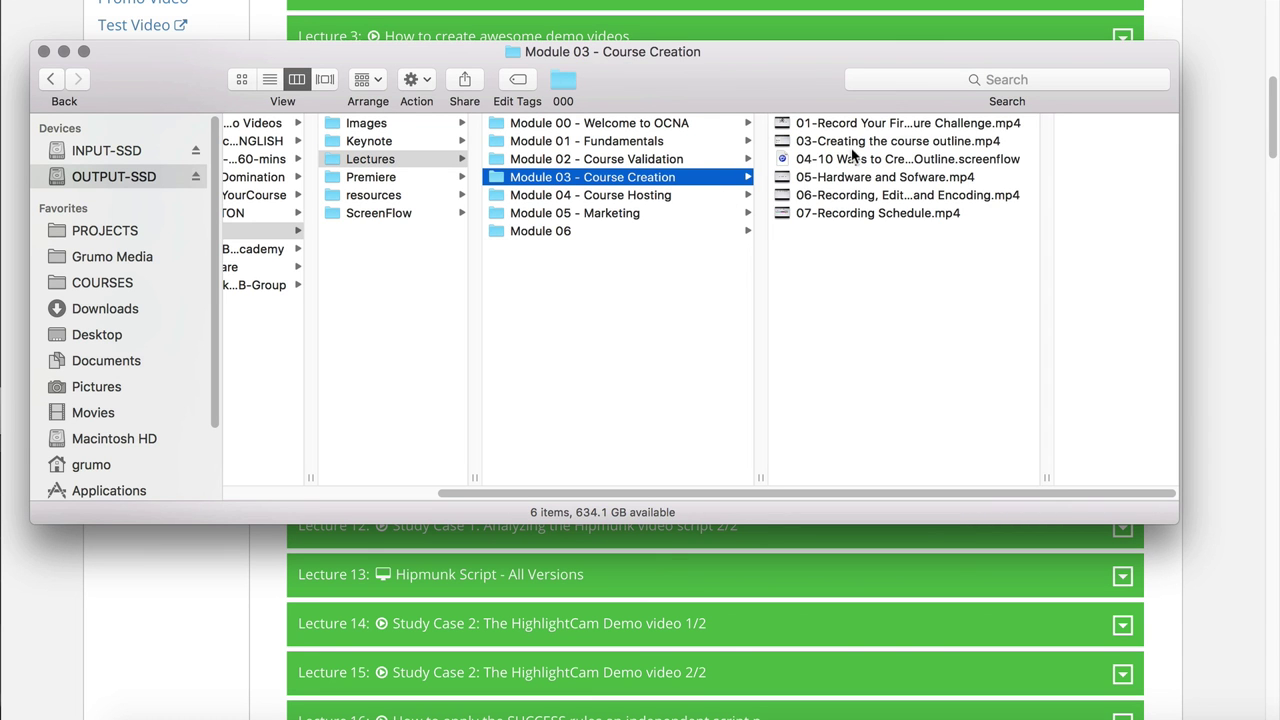
{"action": "left_click_drag", "start_coordinate": [691, 94], "coordinate": [697, 125]}
{"action": "key", "text": "super+w"}
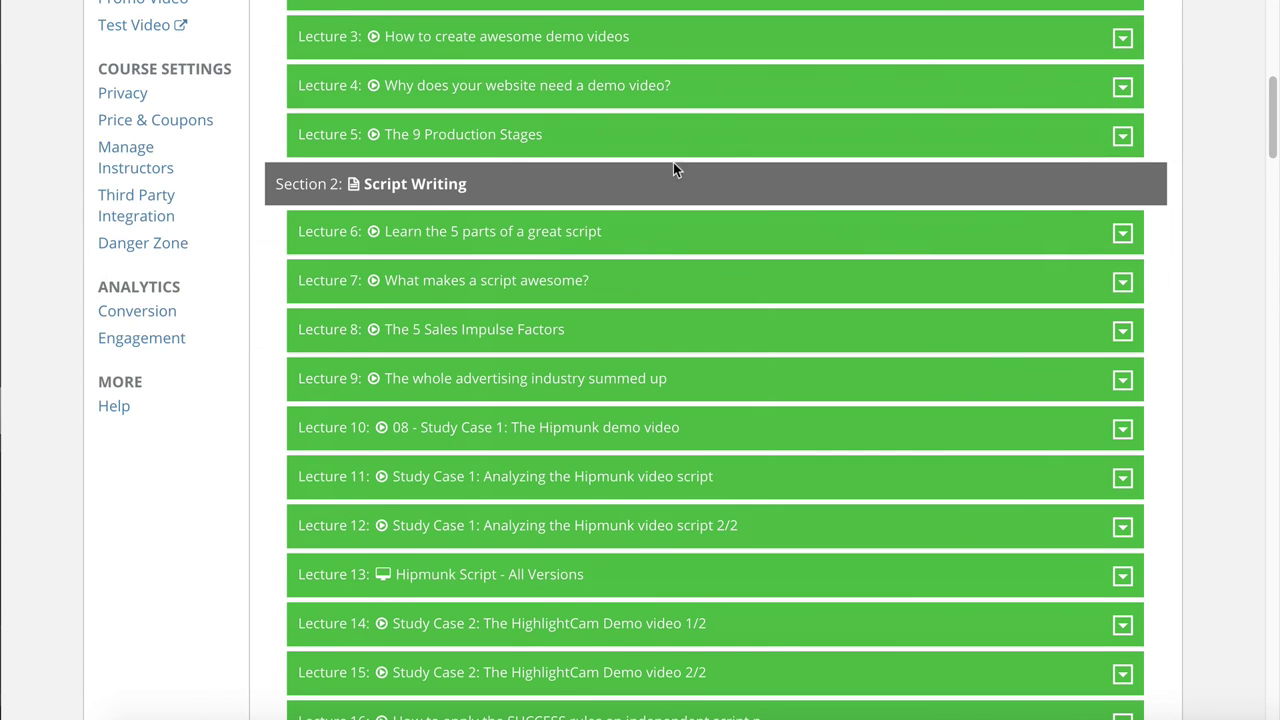
Switch to the curriculum builder of "How To Create an Awesome Demo Video" and examine the lessons in the Script Writing chapter.
{"action": "scroll", "coordinate": [675, 170], "scroll_direction": "up", "scroll_amount": 5}
{"action": "scroll", "coordinate": [670, 190], "scroll_direction": "down", "scroll_amount": 3}
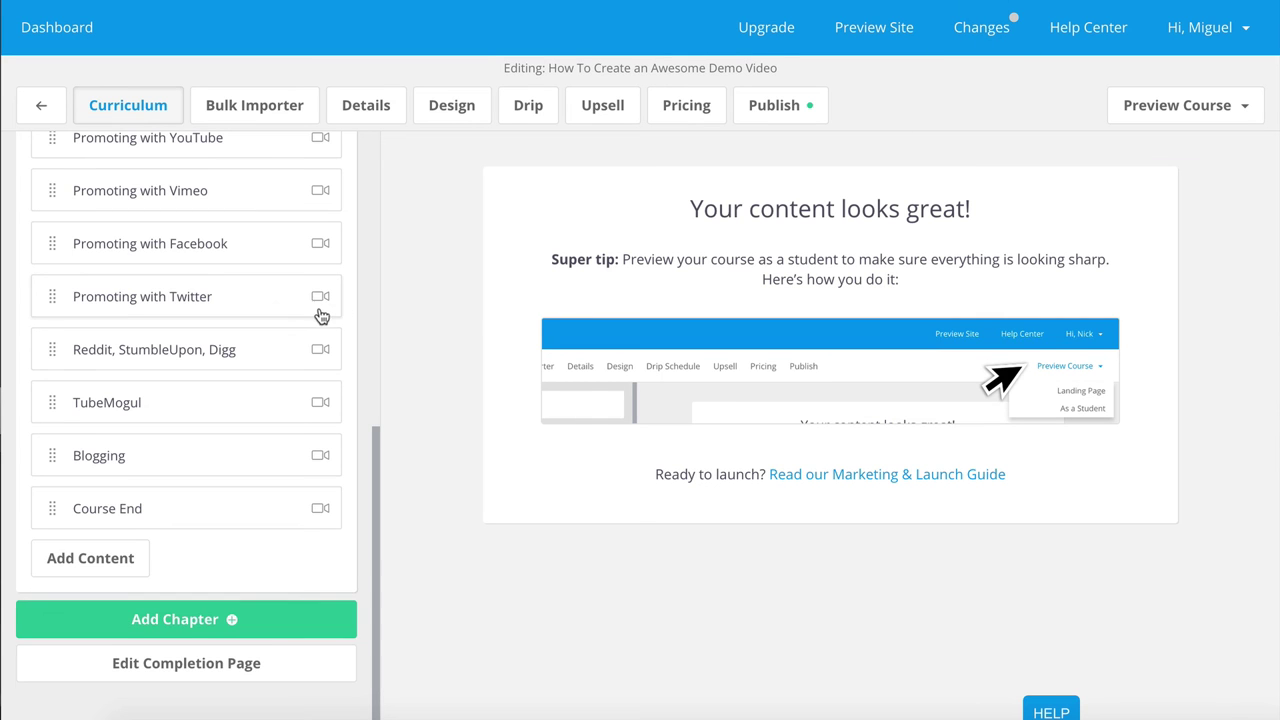
{"action": "scroll", "coordinate": [323, 314], "scroll_direction": "up", "scroll_amount": 10}
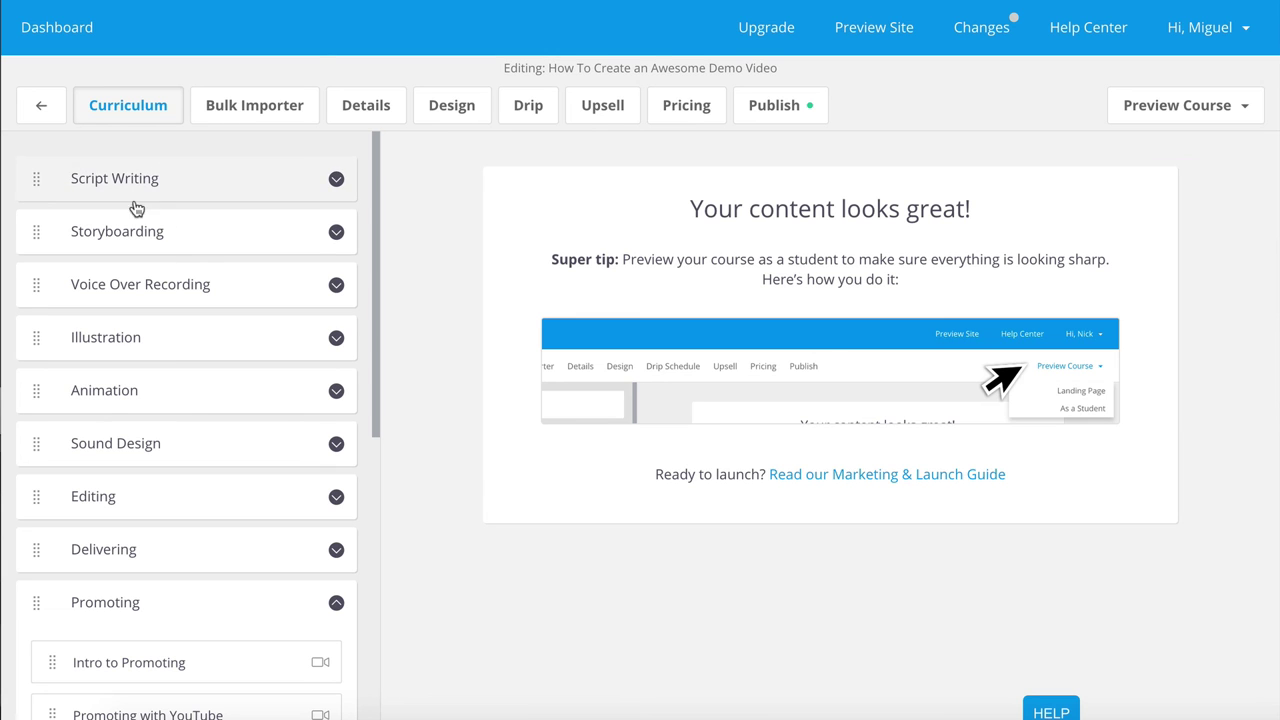
{"action": "left_click", "coordinate": [335, 178]}
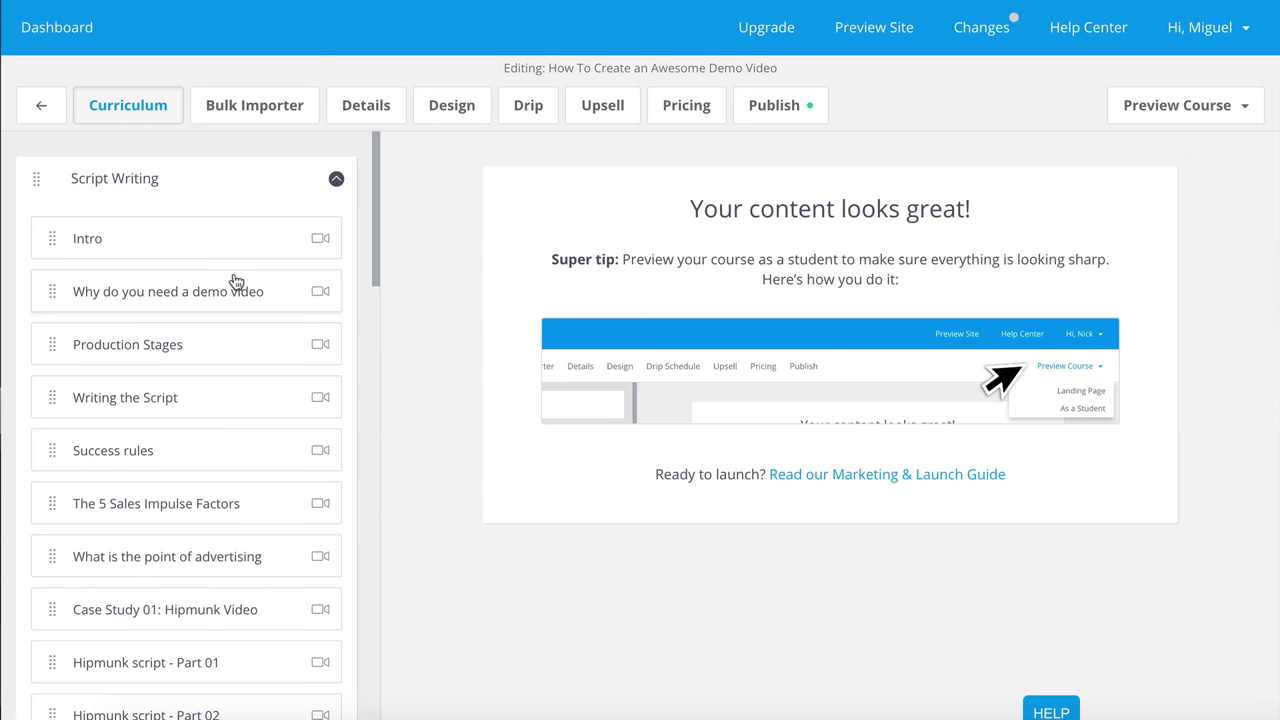
{"action": "scroll", "coordinate": [236, 281], "scroll_direction": "down", "scroll_amount": 10}
{"action": "scroll", "coordinate": [236, 283], "scroll_direction": "up", "scroll_amount": 10}
{"action": "scroll", "coordinate": [243, 284], "scroll_direction": "down", "scroll_amount": 3}
Return to Finder and show the lecture files in the Module 06 folder.
{"action": "key", "text": "super+Tab"}
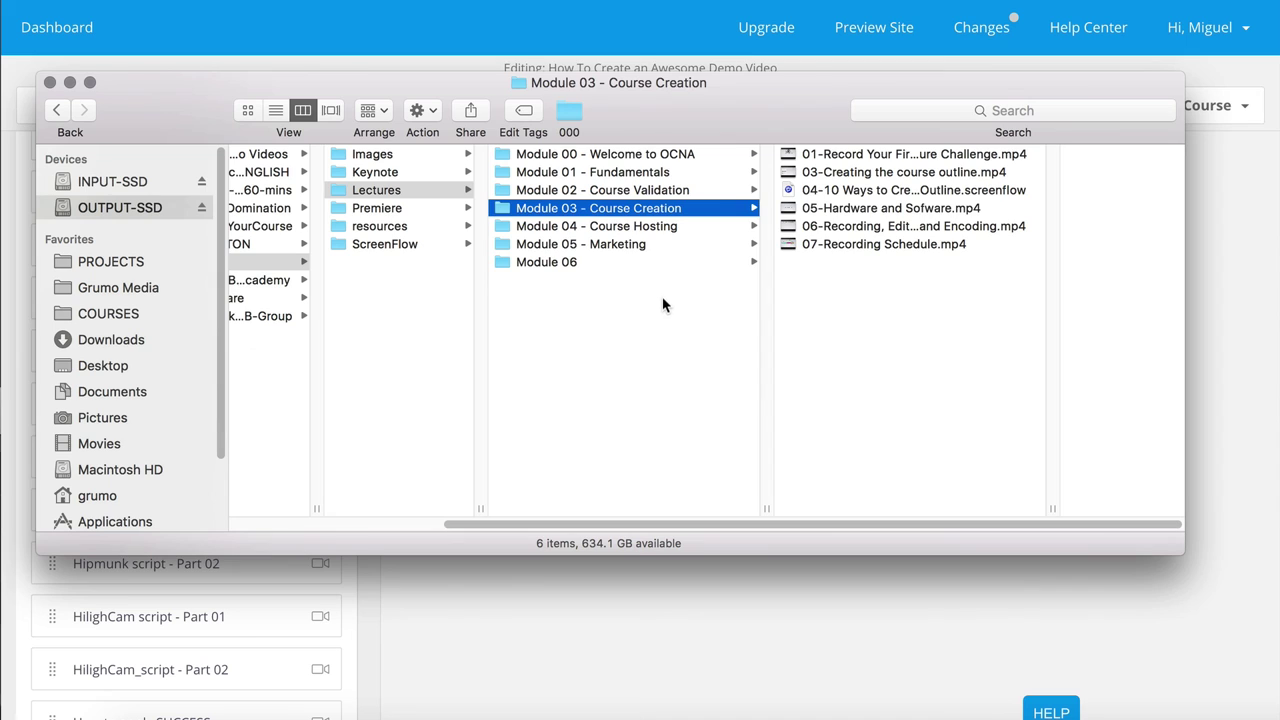
{"action": "left_click", "coordinate": [553, 266]}
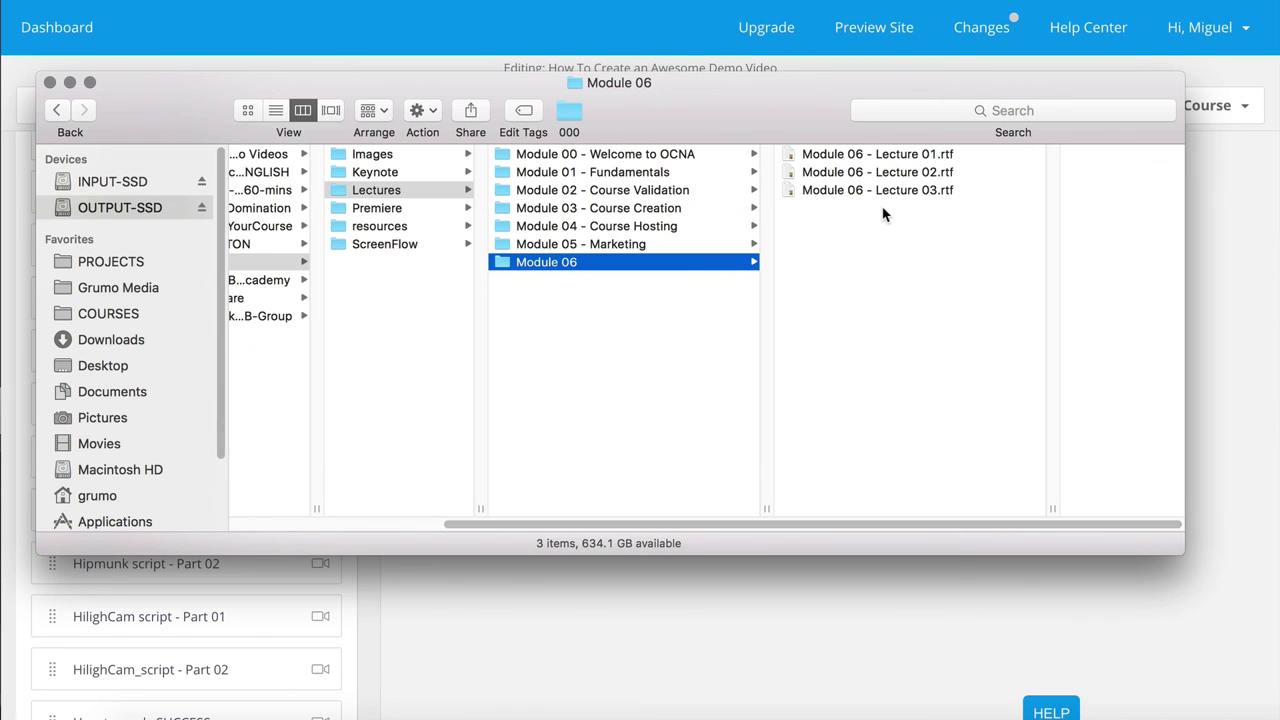